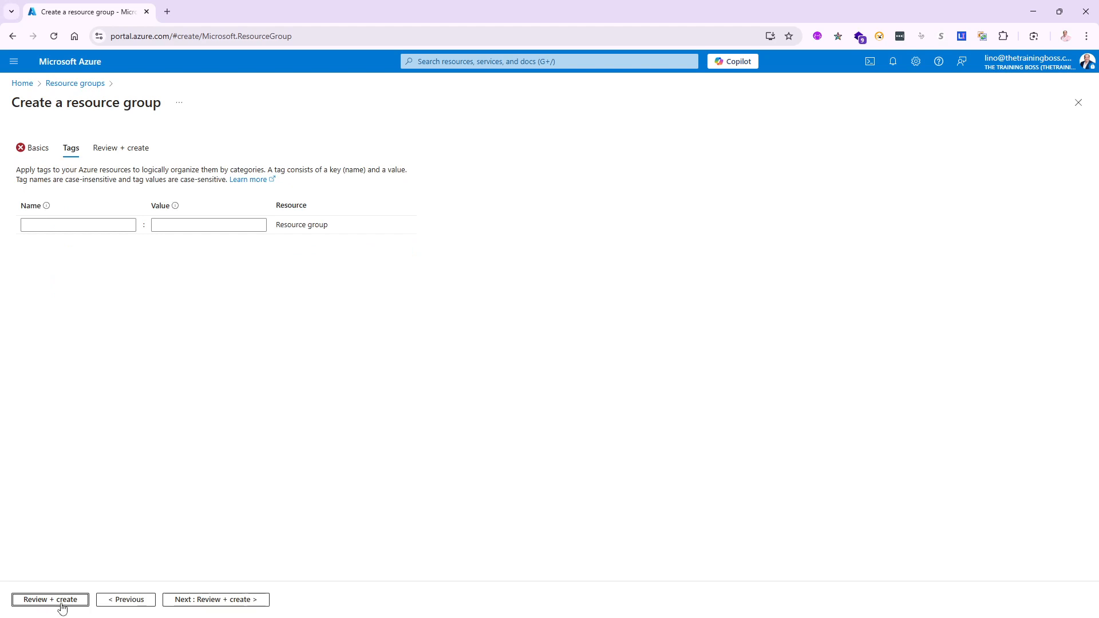
- Create the rg-ImageVect resource group and open it
{"action": "left_click", "coordinate": [33, 601]}
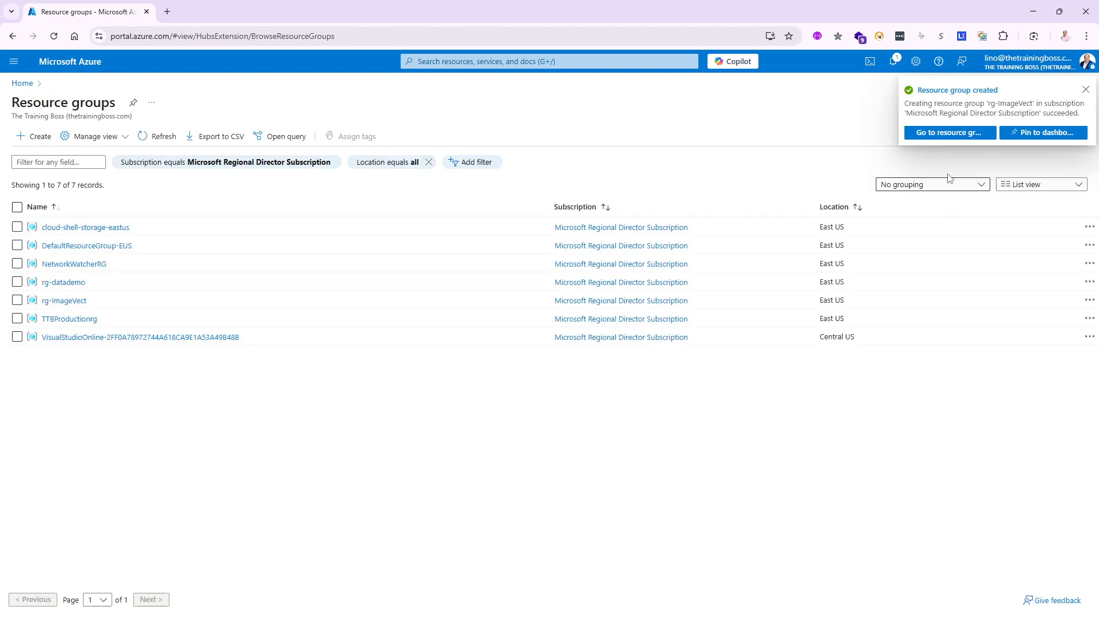
{"action": "left_click", "coordinate": [948, 132]}
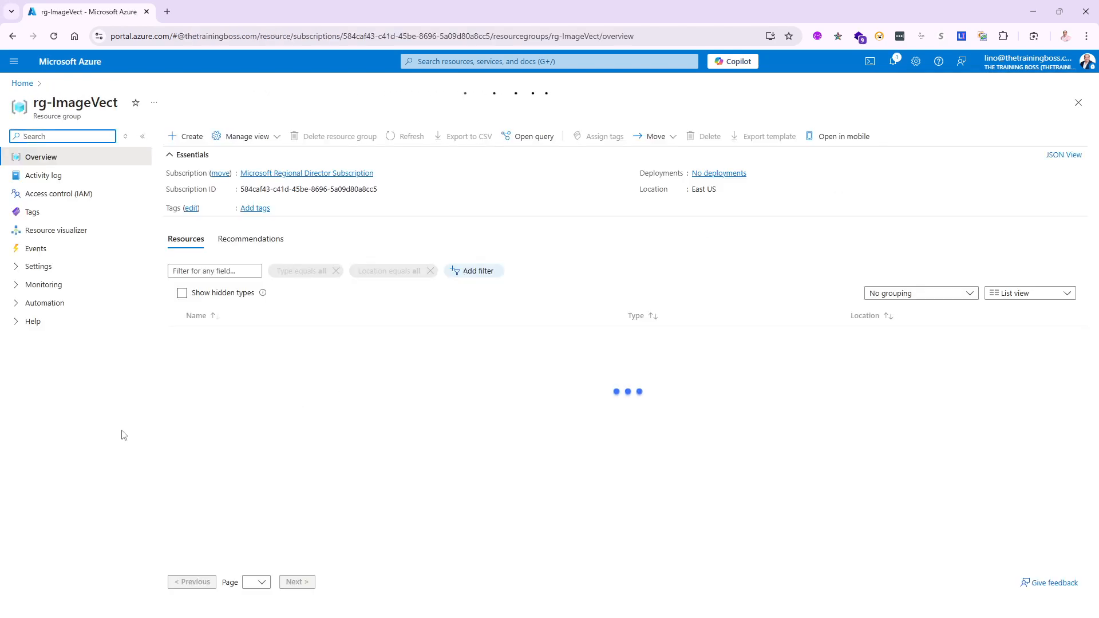
- Search the Marketplace for Azure AI Foundry from rg-ImageVect and start creating an Azure AI hub
{"action": "left_click", "coordinate": [183, 139]}
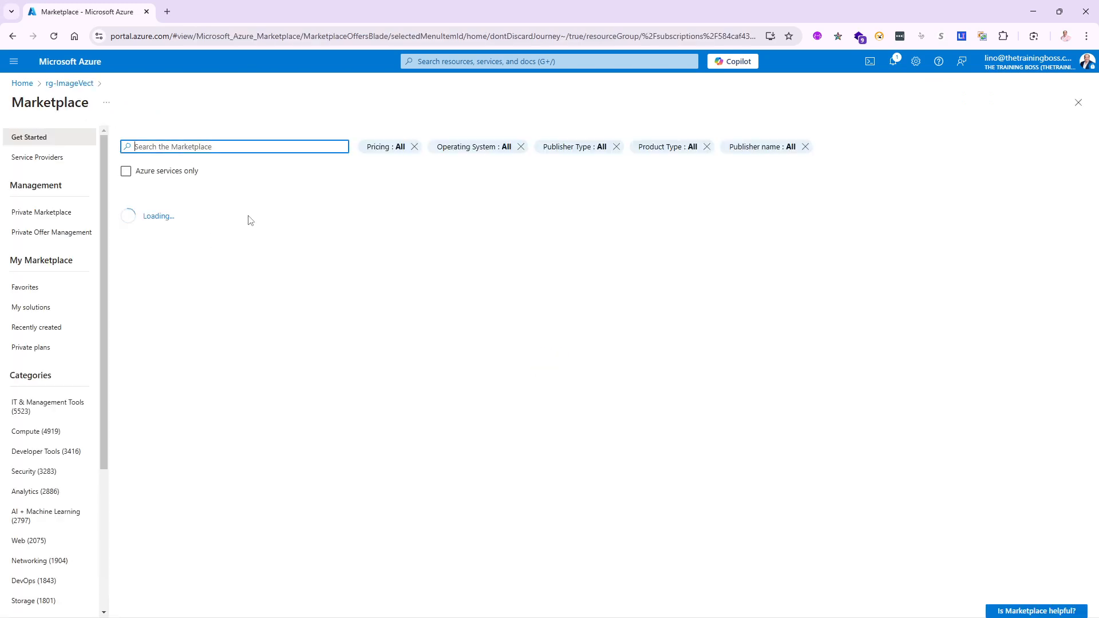
{"action": "type", "text": "Azu"}
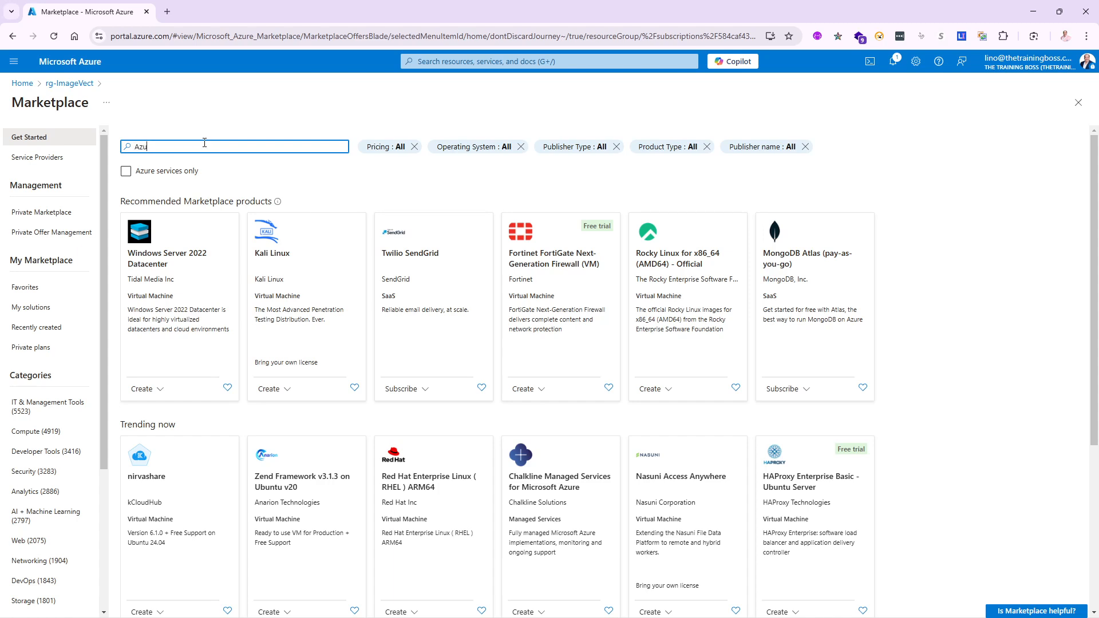
{"action": "type", "text": "re Ai Foundry"}
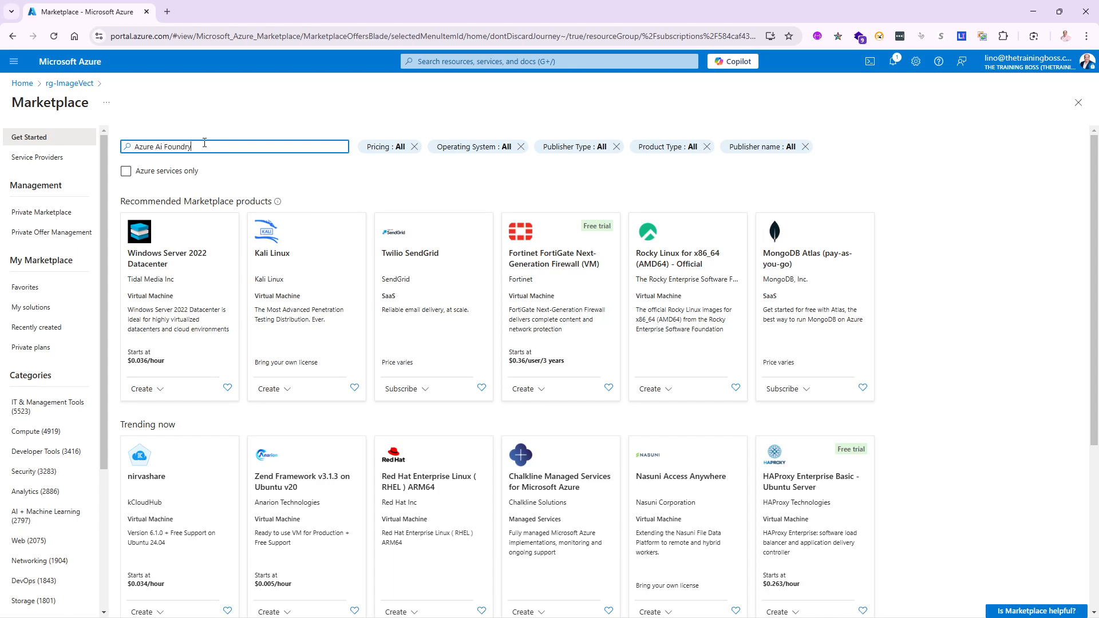
{"action": "left_click", "coordinate": [173, 168]}
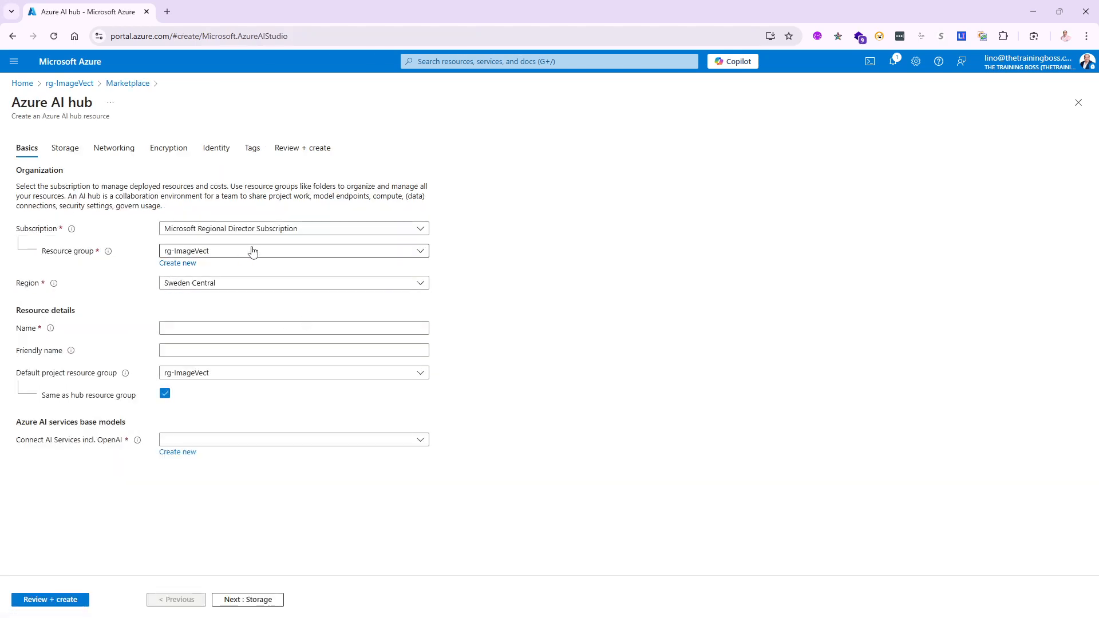
- Set the Azure AI hub's region to East US and name the hub linohub
{"action": "left_click", "coordinate": [227, 285]}
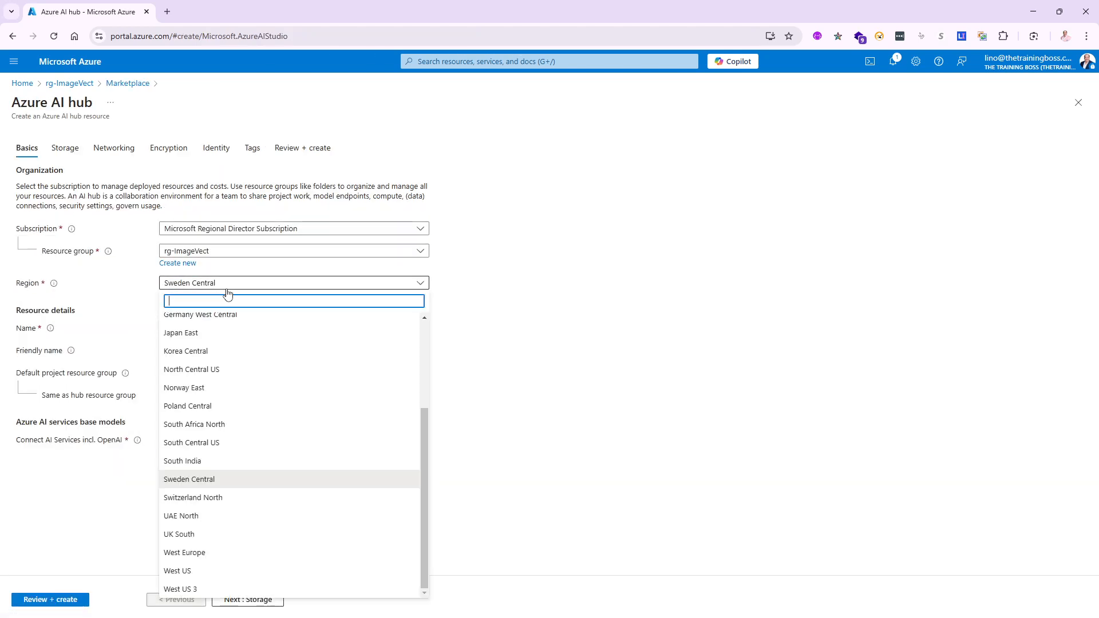
{"action": "scroll", "coordinate": [216, 392], "scroll_direction": "up", "scroll_amount": 3}
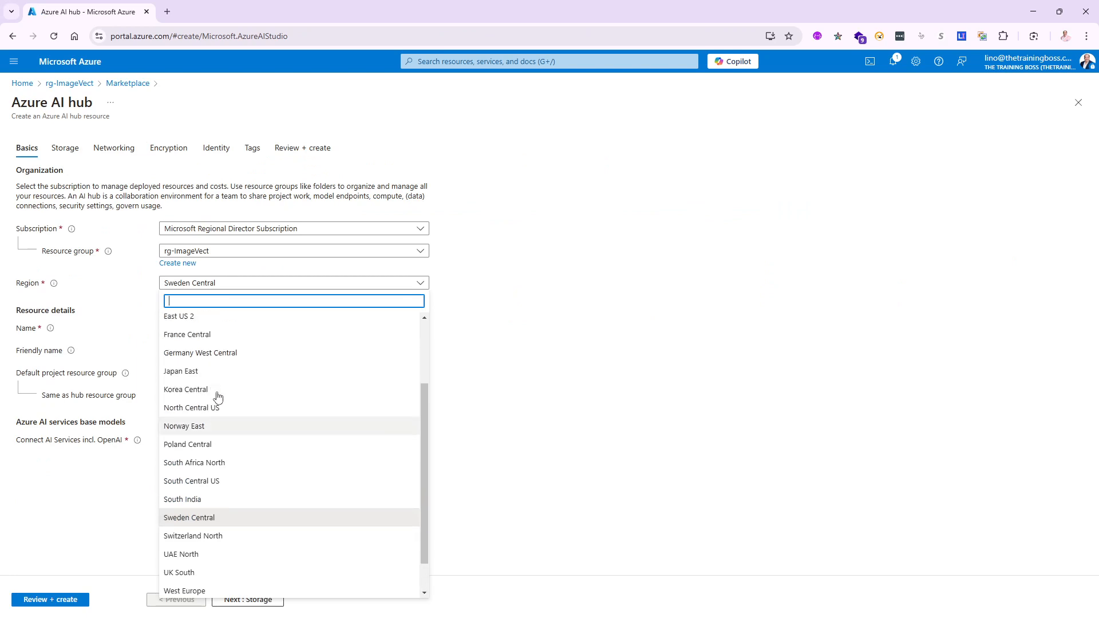
{"action": "left_click", "coordinate": [218, 395]}
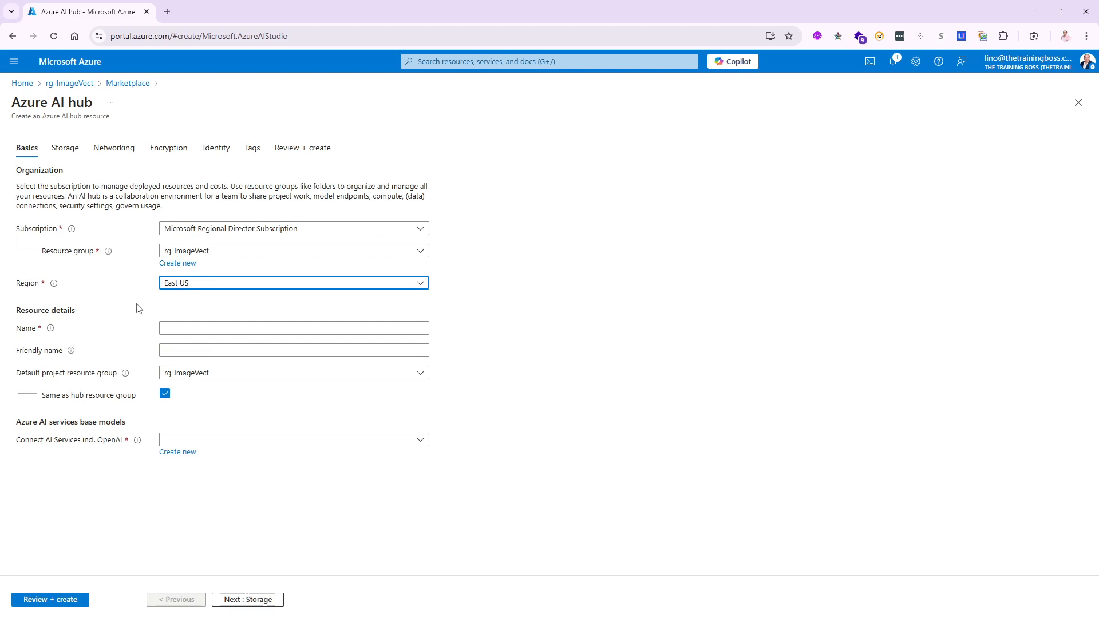
{"action": "left_click", "coordinate": [184, 329]}
{"action": "type", "text": "linohub"}
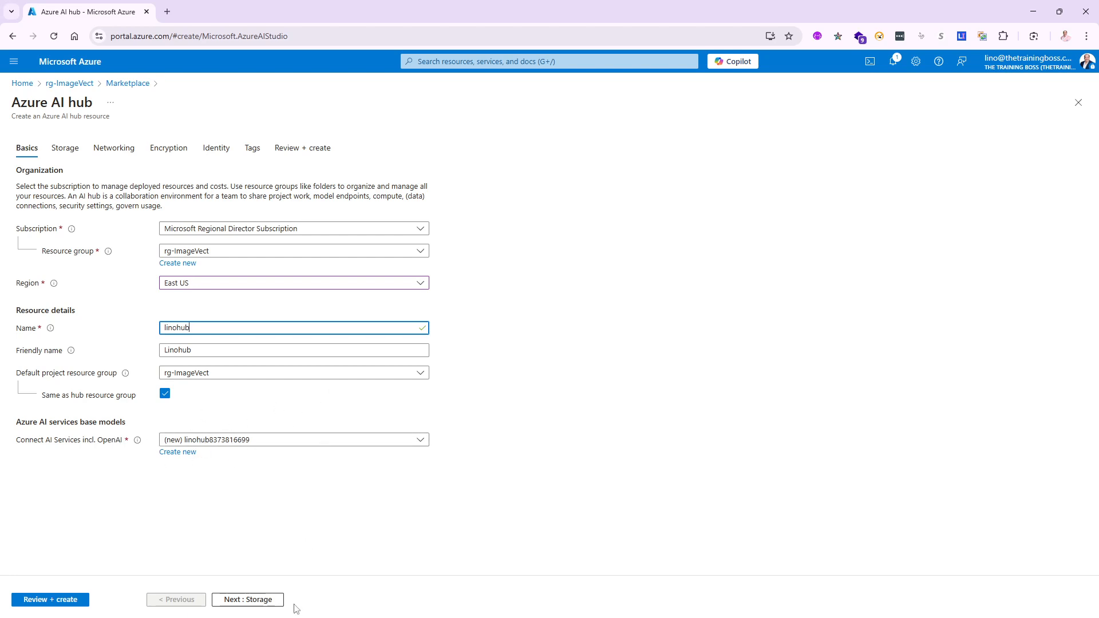
- Accept the default storage, networking, encryption, identity and tag settings for the hub, and create it
{"action": "left_click", "coordinate": [253, 600]}
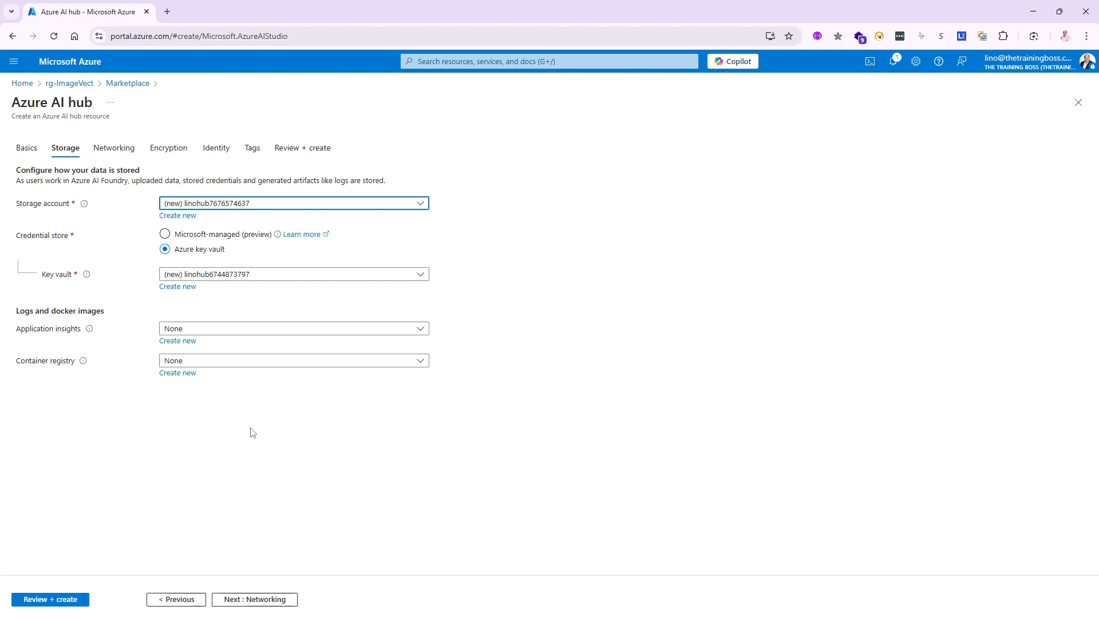
{"action": "left_click", "coordinate": [268, 602]}
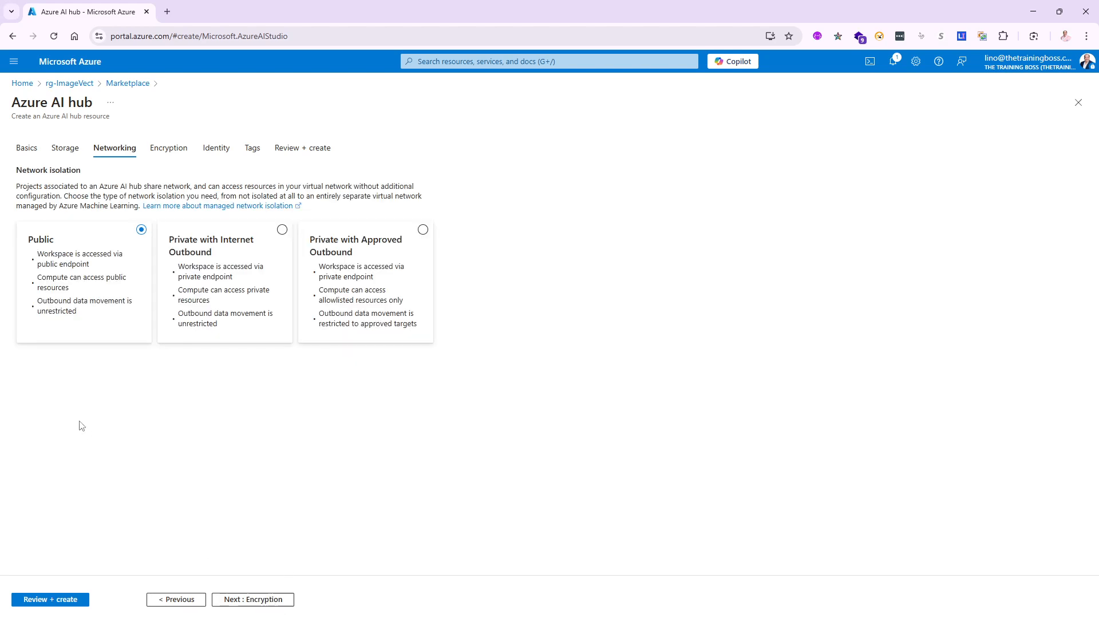
{"action": "left_click", "coordinate": [252, 600]}
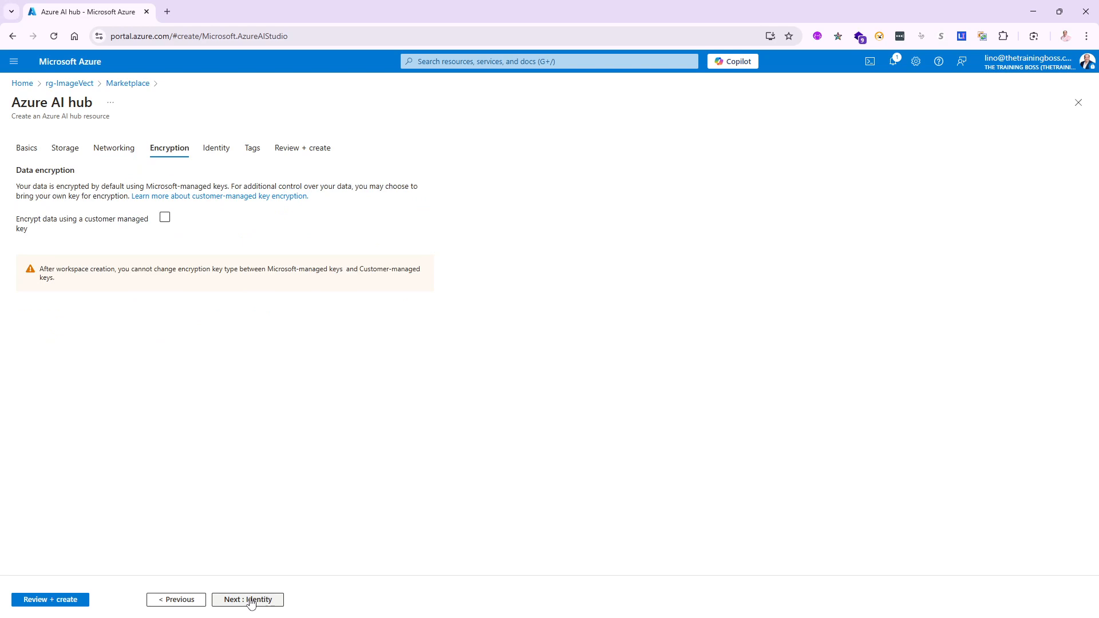
{"action": "left_click", "coordinate": [250, 599]}
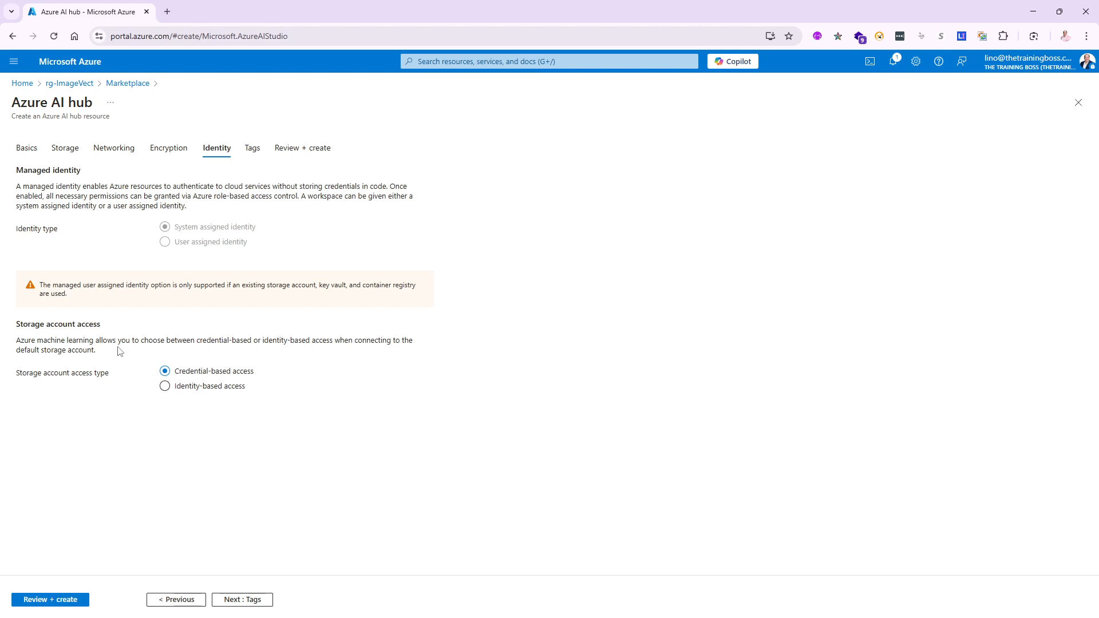
{"action": "left_click", "coordinate": [245, 602]}
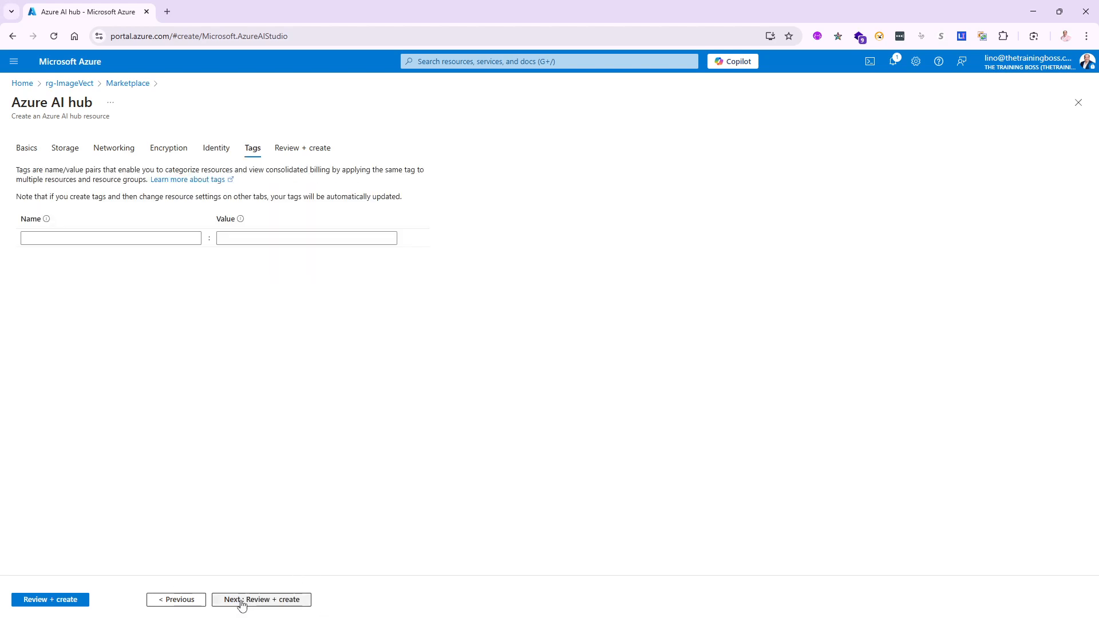
{"action": "left_click", "coordinate": [241, 604]}
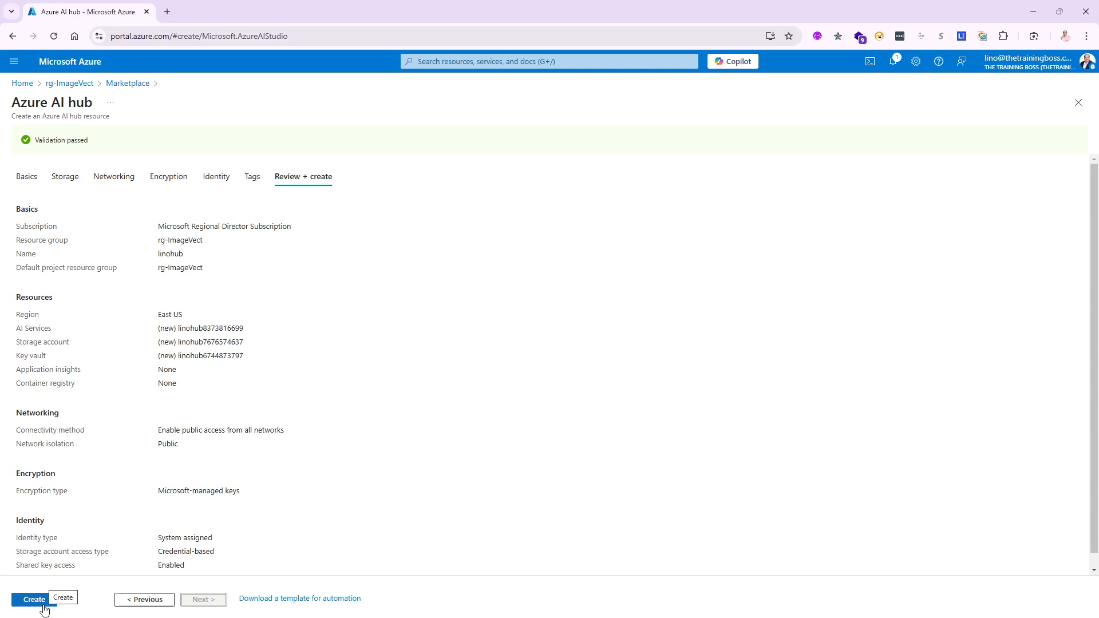
{"action": "left_click", "coordinate": [43, 605]}
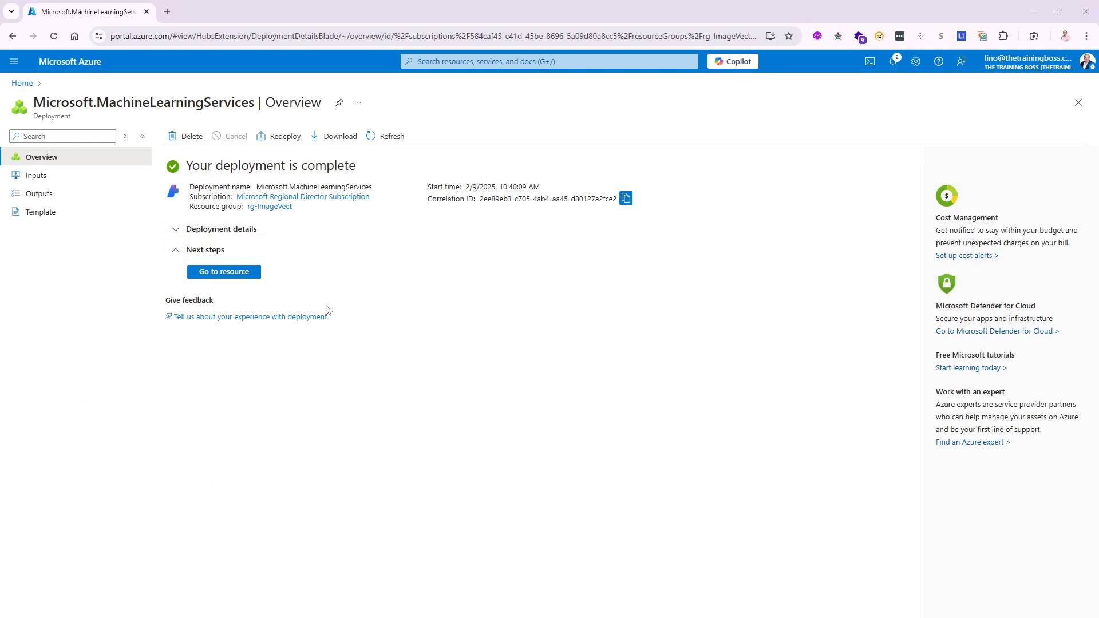
- Open the deployed linohub resource and go to its rg-ImageVect resource group
{"action": "left_click", "coordinate": [228, 272]}
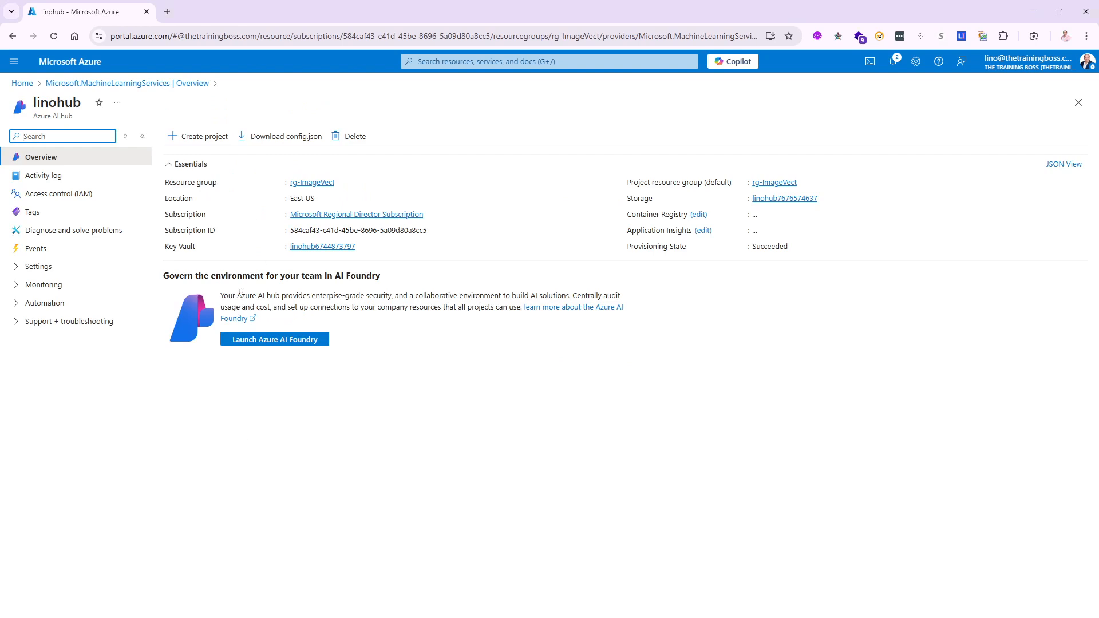
{"action": "left_click", "coordinate": [317, 184]}
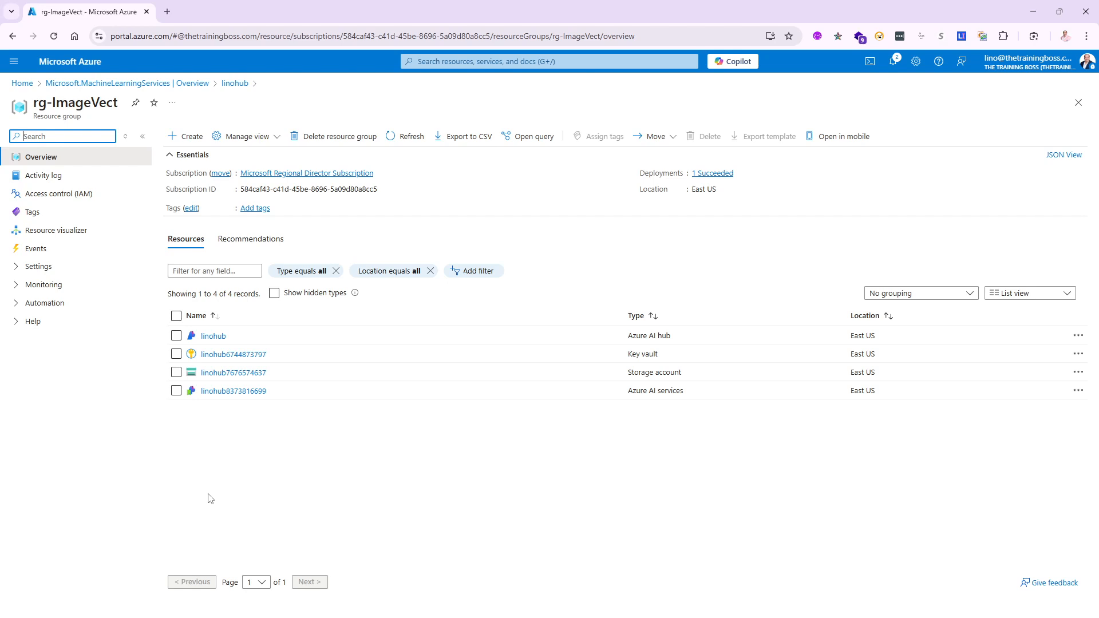
- Search the Marketplace for "azure openai" from rg-ImageVect and start creating Microsoft's Azure OpenAI service
{"action": "left_click", "coordinate": [185, 137]}
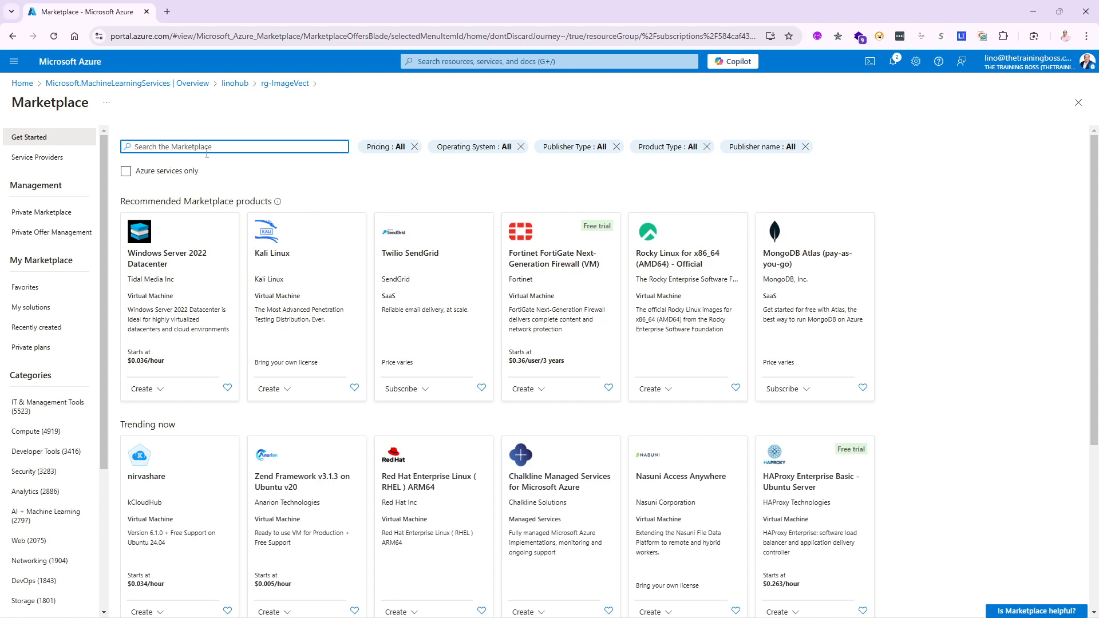
{"action": "type", "text": "zure Open AI"}
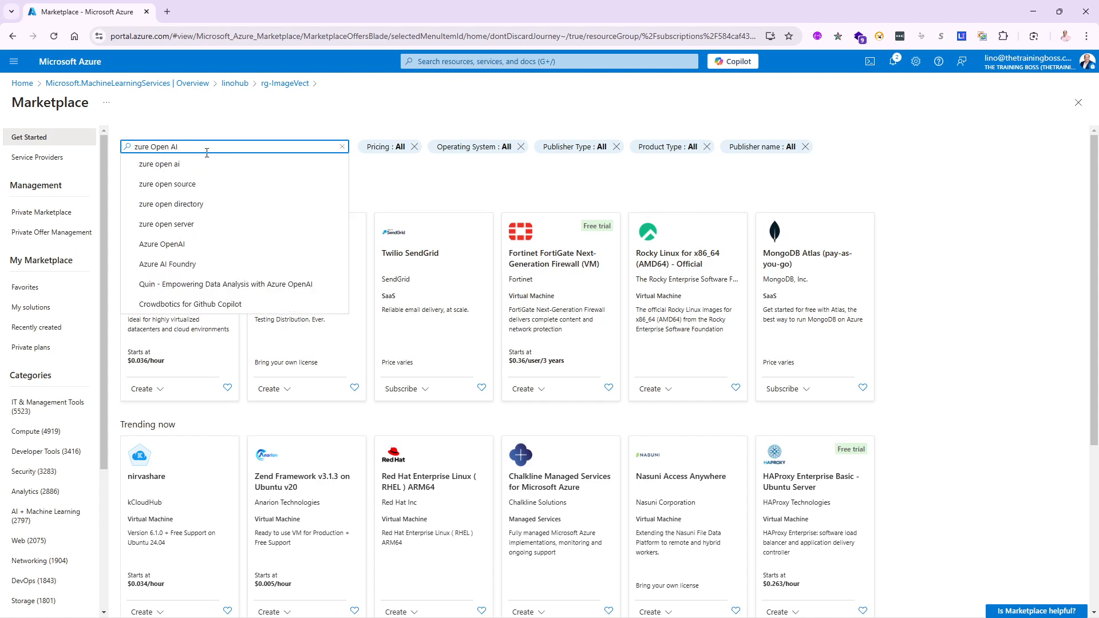
{"action": "left_click", "coordinate": [159, 164]}
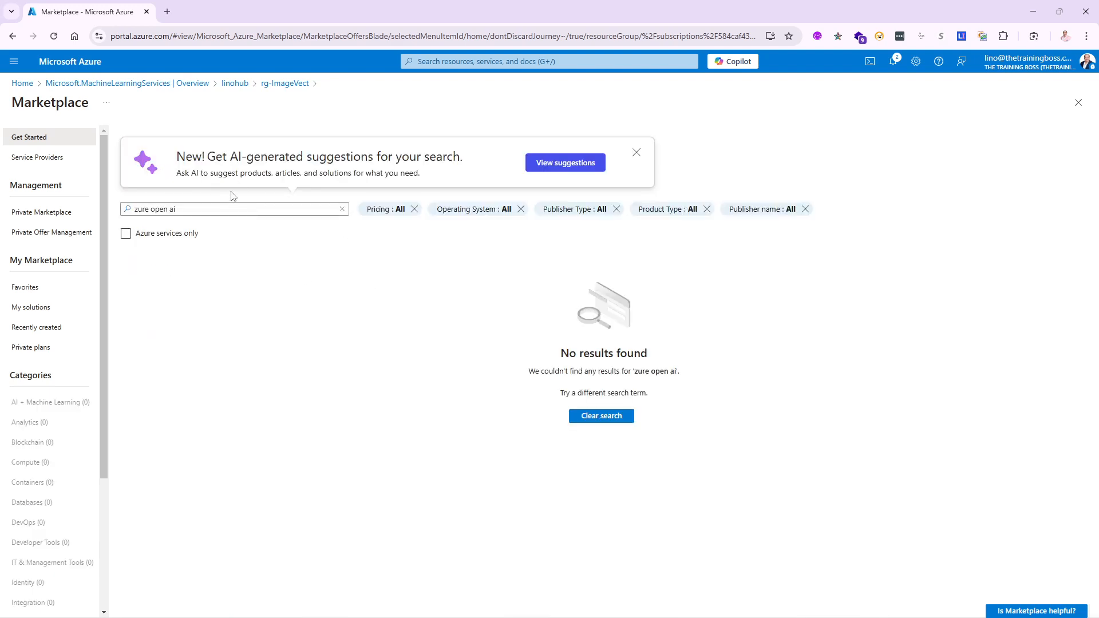
{"action": "left_click", "coordinate": [135, 209]}
{"action": "type", "text": "A"}
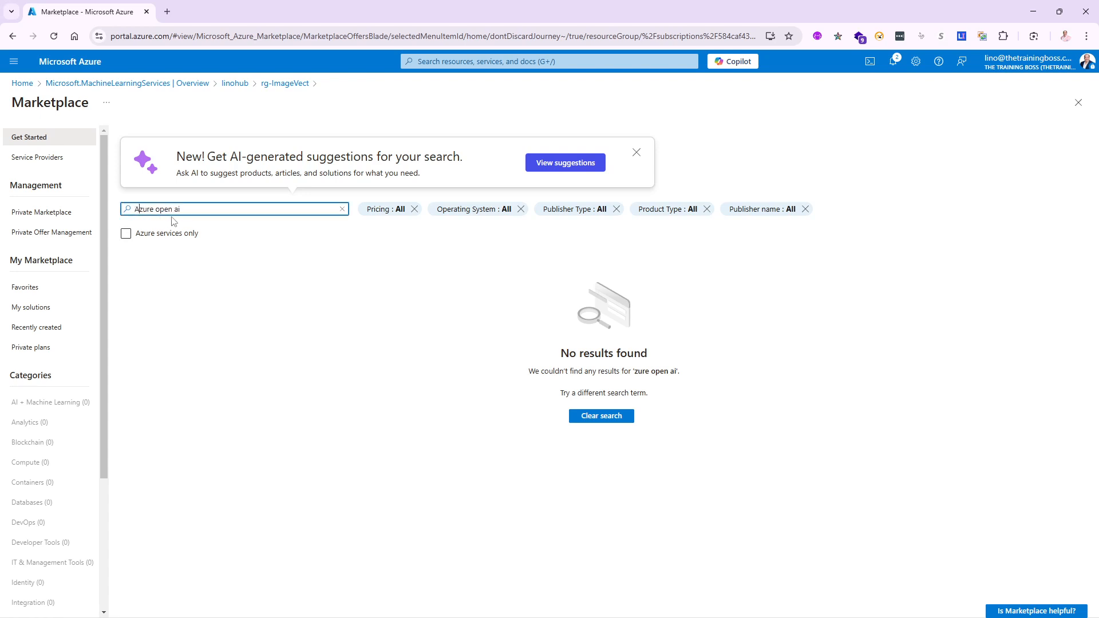
{"action": "left_click", "coordinate": [170, 231]}
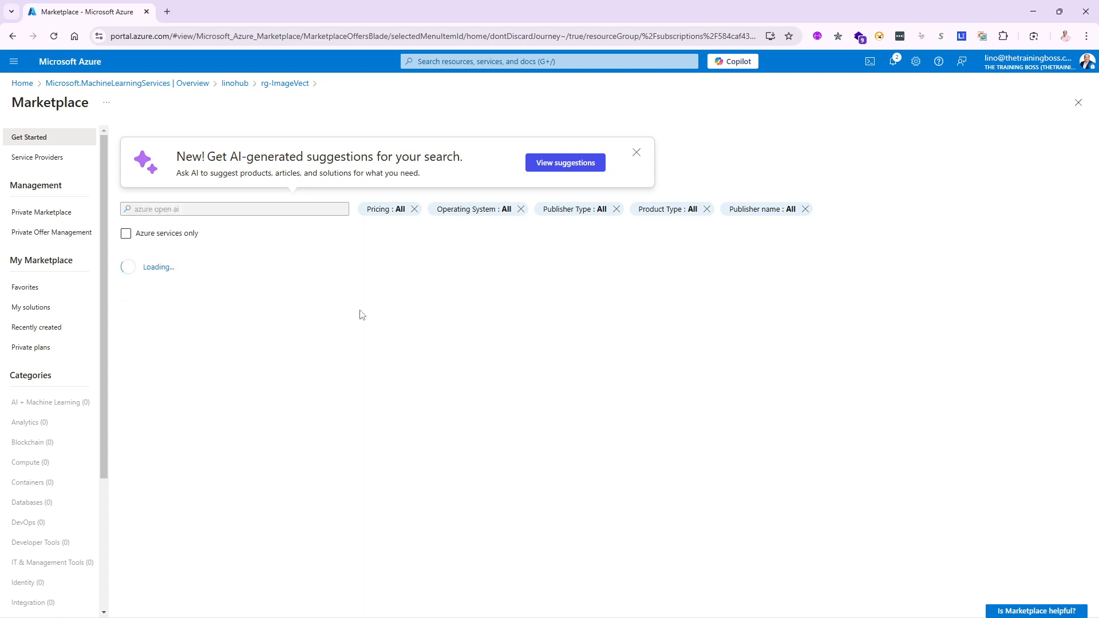
{"action": "left_click", "coordinate": [174, 210]}
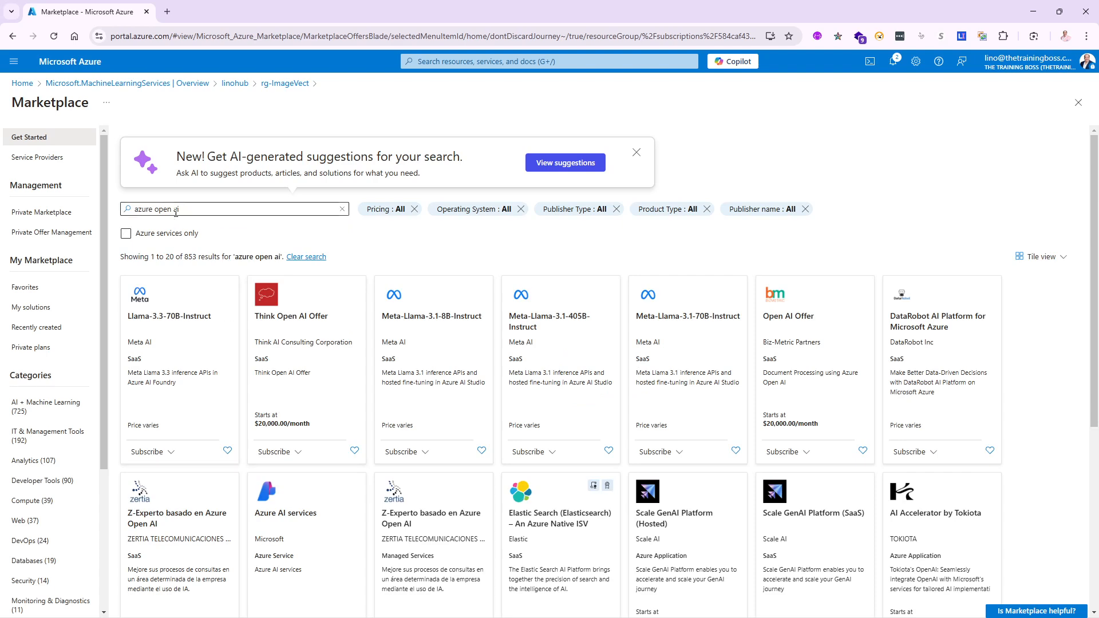
{"action": "key", "text": "Return"}
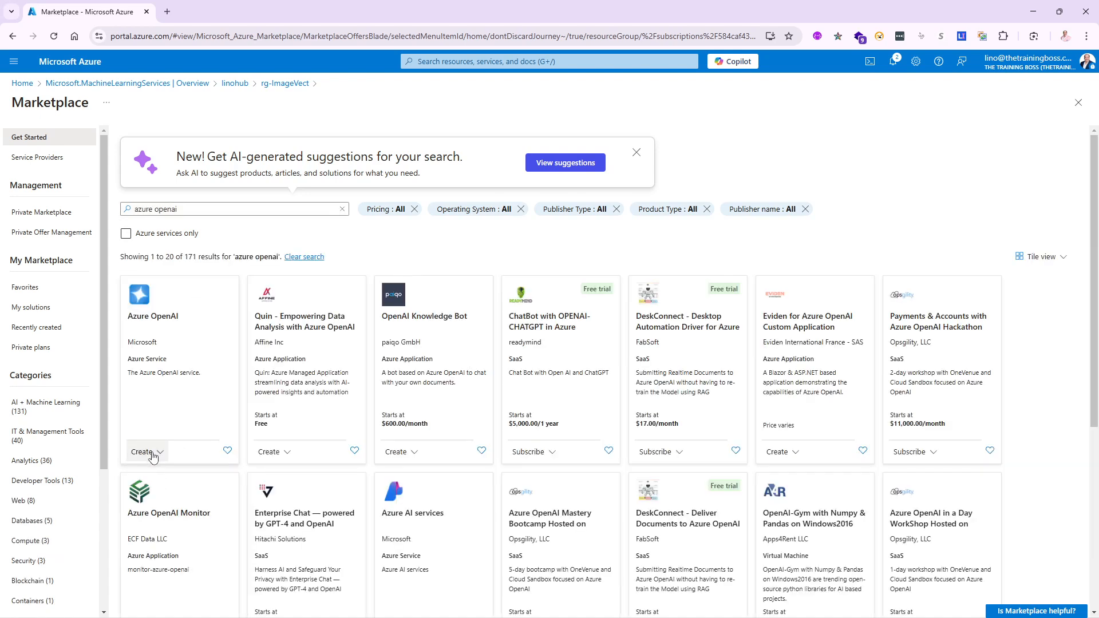
{"action": "left_click", "coordinate": [161, 473]}
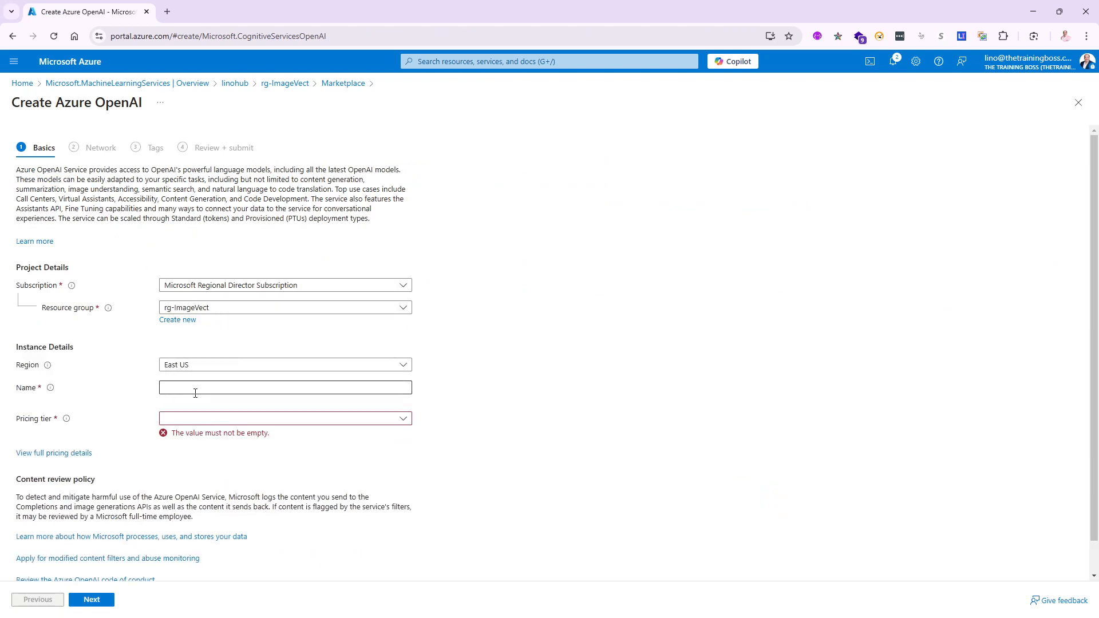
- Name the Azure OpenAI instance linoaoai and set its pricing tier to Standard S0
{"action": "left_click", "coordinate": [195, 391]}
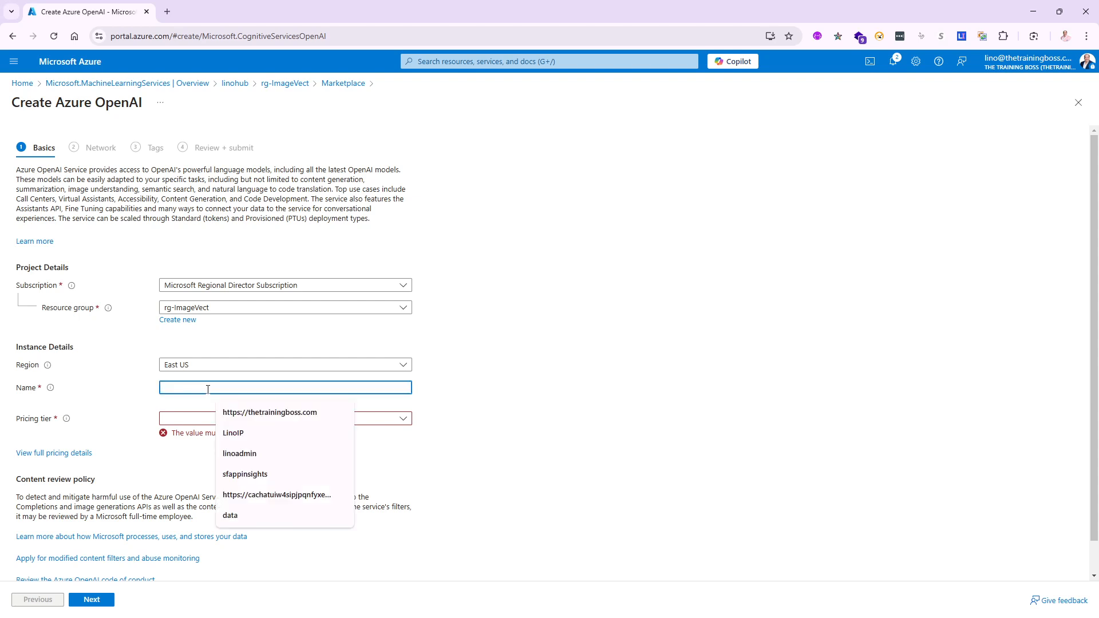
{"action": "type", "text": "linoa"}
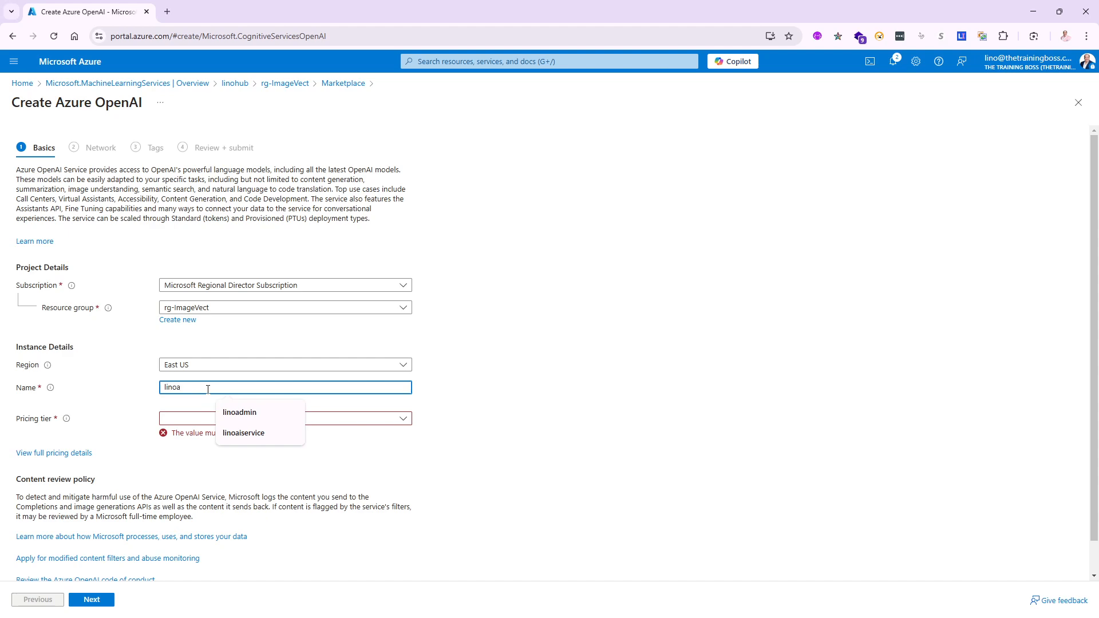
{"action": "type", "text": "o"}
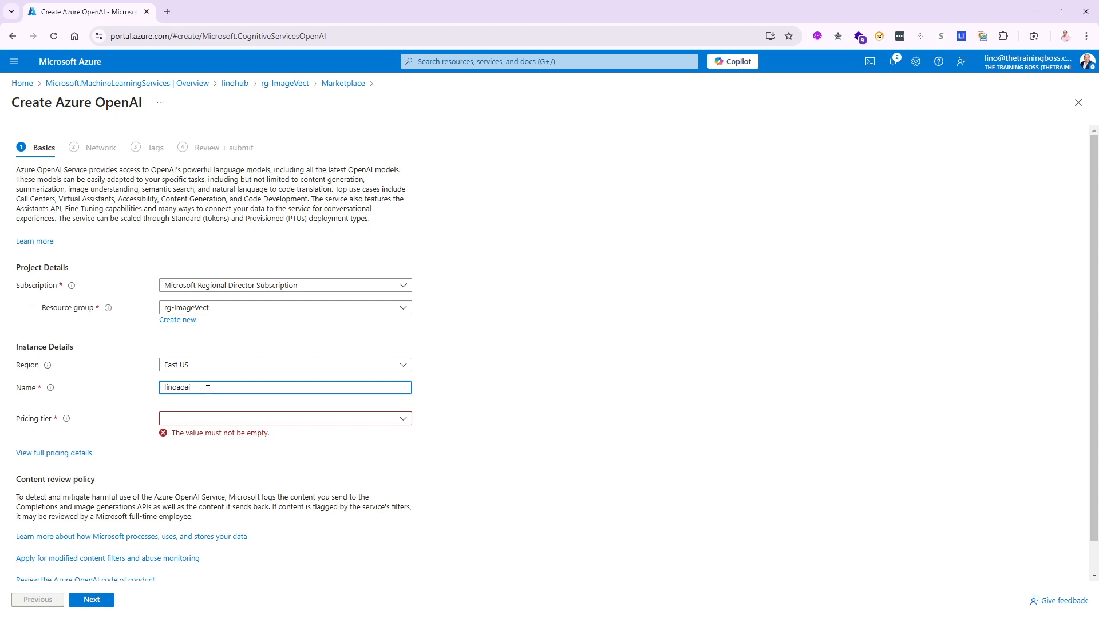
{"action": "type", "text": "ai"}
{"action": "left_click", "coordinate": [202, 419]}
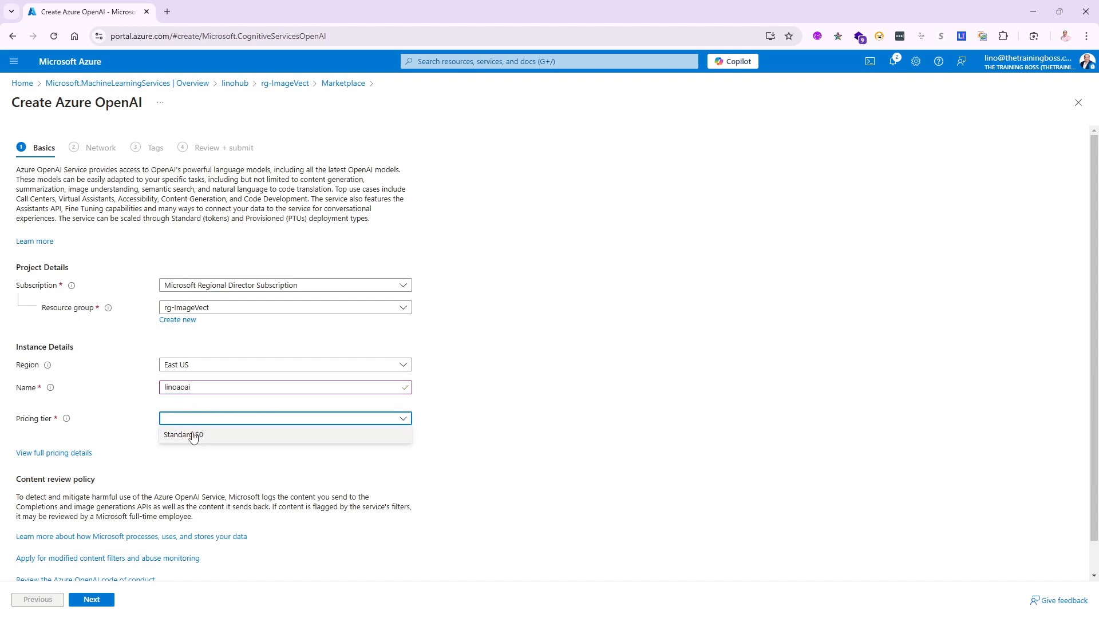
{"action": "left_click", "coordinate": [188, 437]}
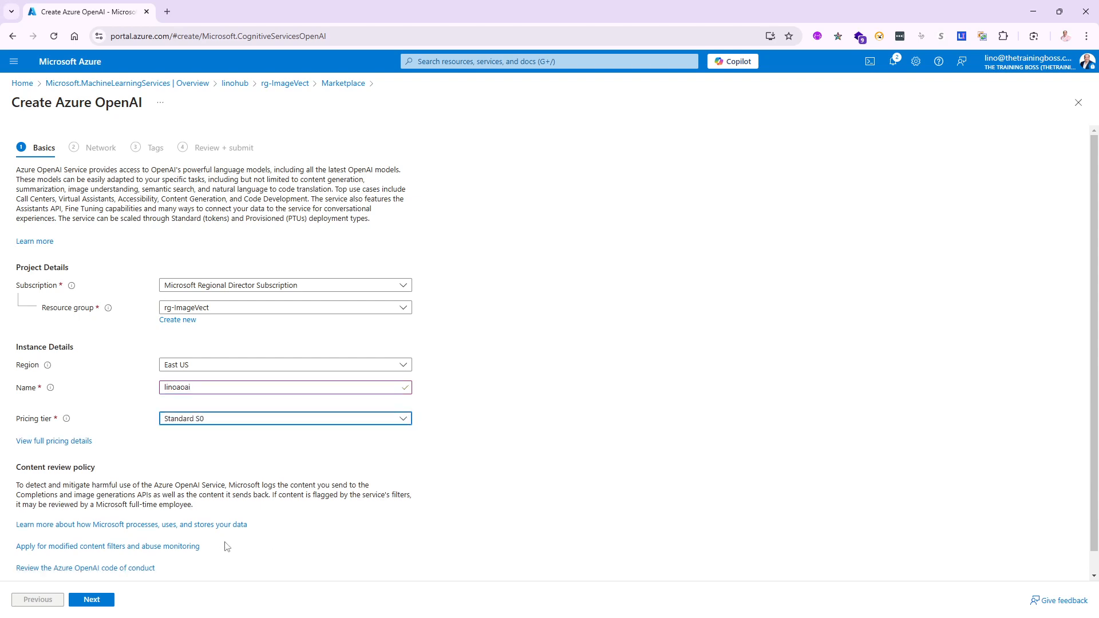
- Accept the default network and tag settings for the linoaoai Azure OpenAI instance, and create it
{"action": "scroll", "coordinate": [223, 553], "scroll_direction": "down", "scroll_amount": 1}
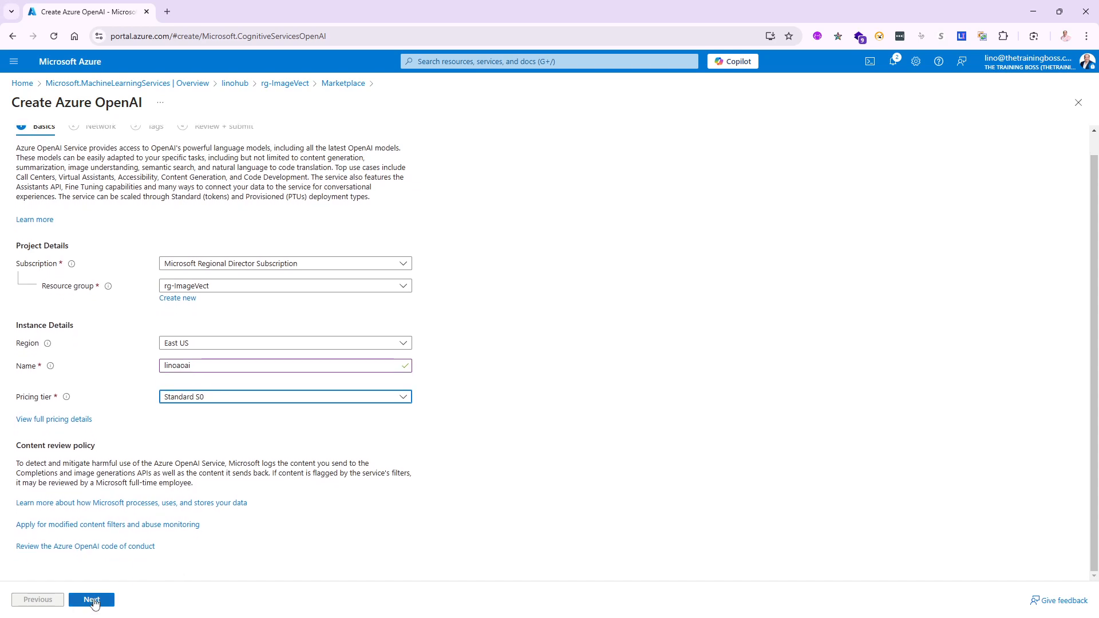
{"action": "left_click", "coordinate": [92, 600]}
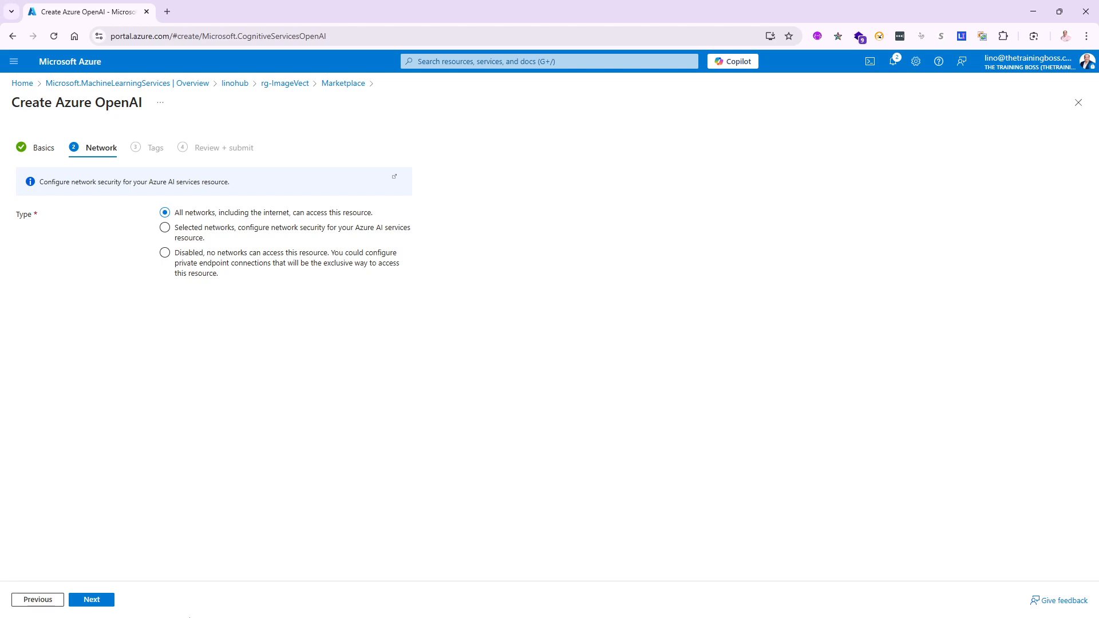
{"action": "left_click", "coordinate": [92, 600]}
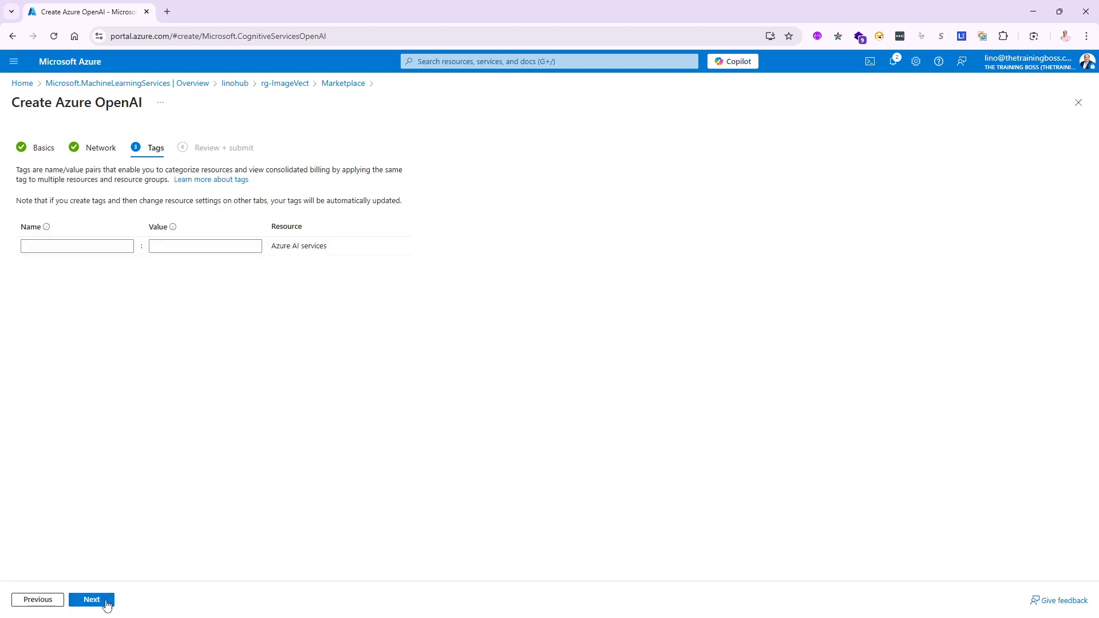
{"action": "left_click", "coordinate": [109, 600]}
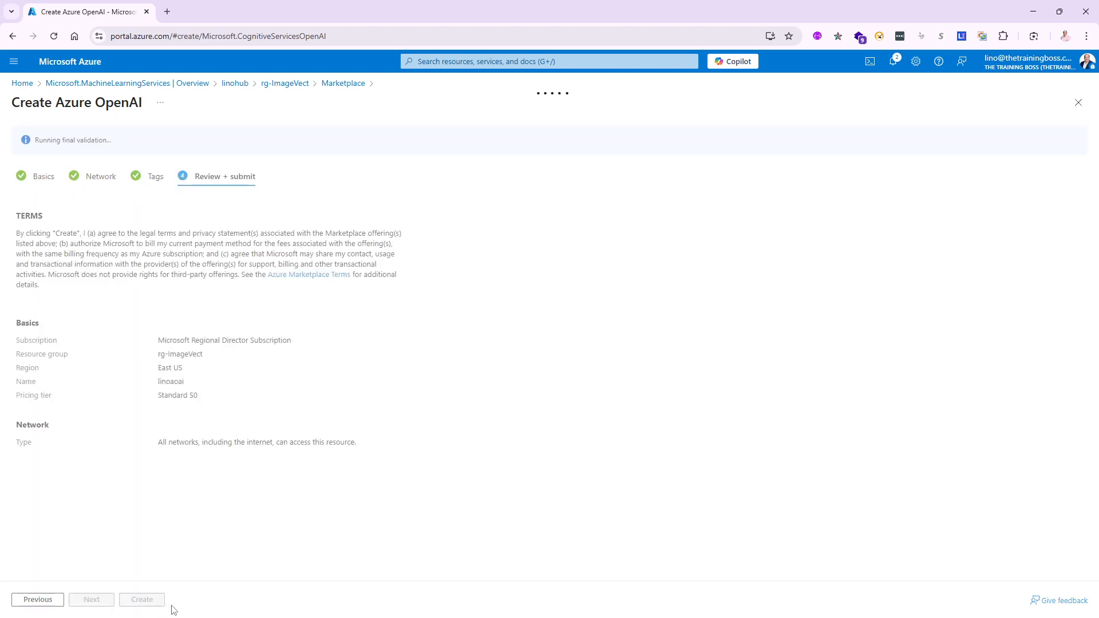
{"action": "left_click", "coordinate": [146, 600]}
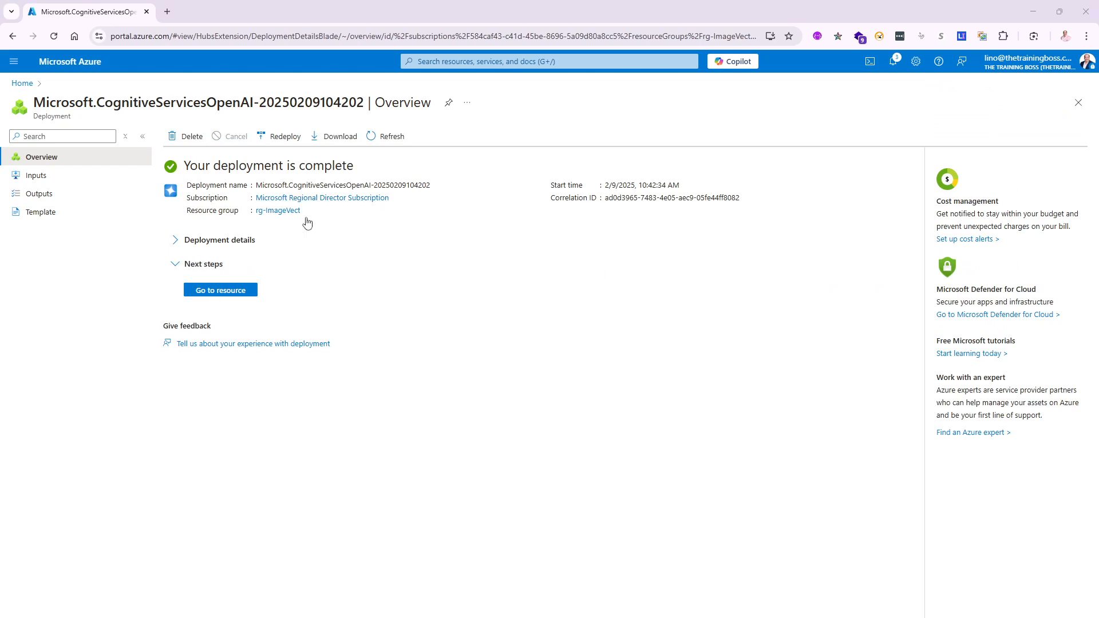
- From linoaoai's rg-ImageVect resource group, search the Marketplace for "Azure AI Search" and start creating Microsoft's Azure AI Search service
{"action": "left_click", "coordinate": [221, 291]}
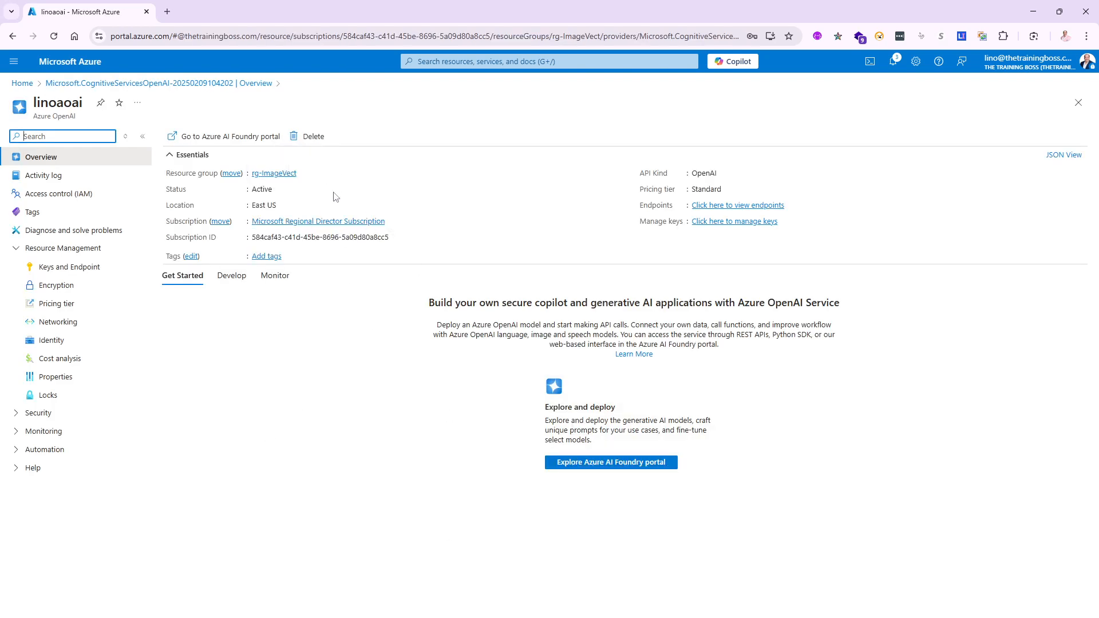
{"action": "left_click", "coordinate": [285, 176]}
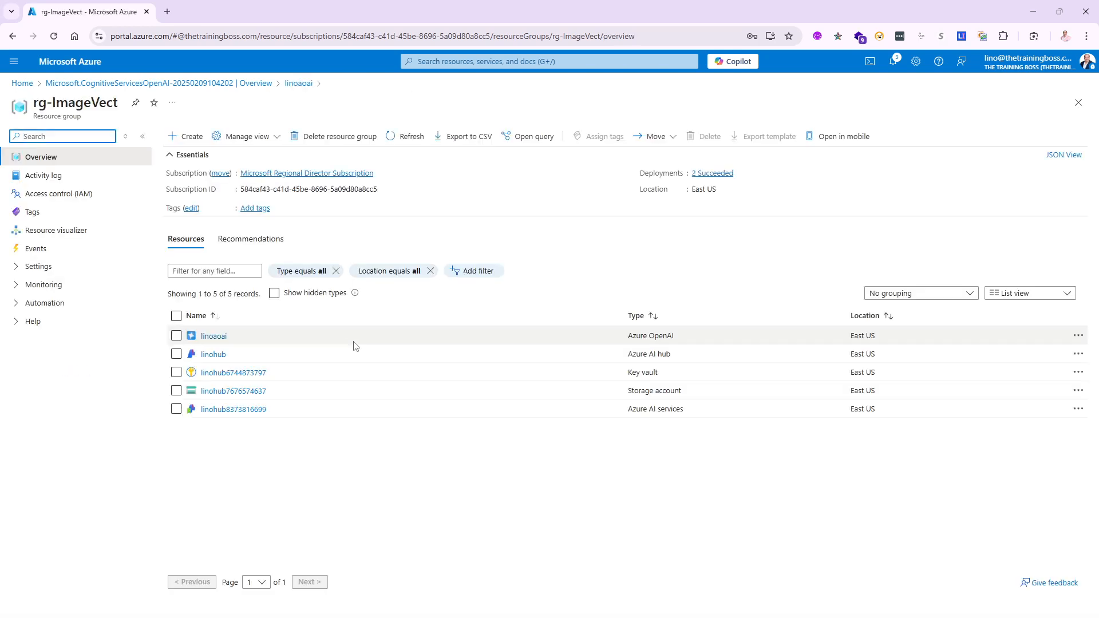
{"action": "left_click", "coordinate": [186, 136]}
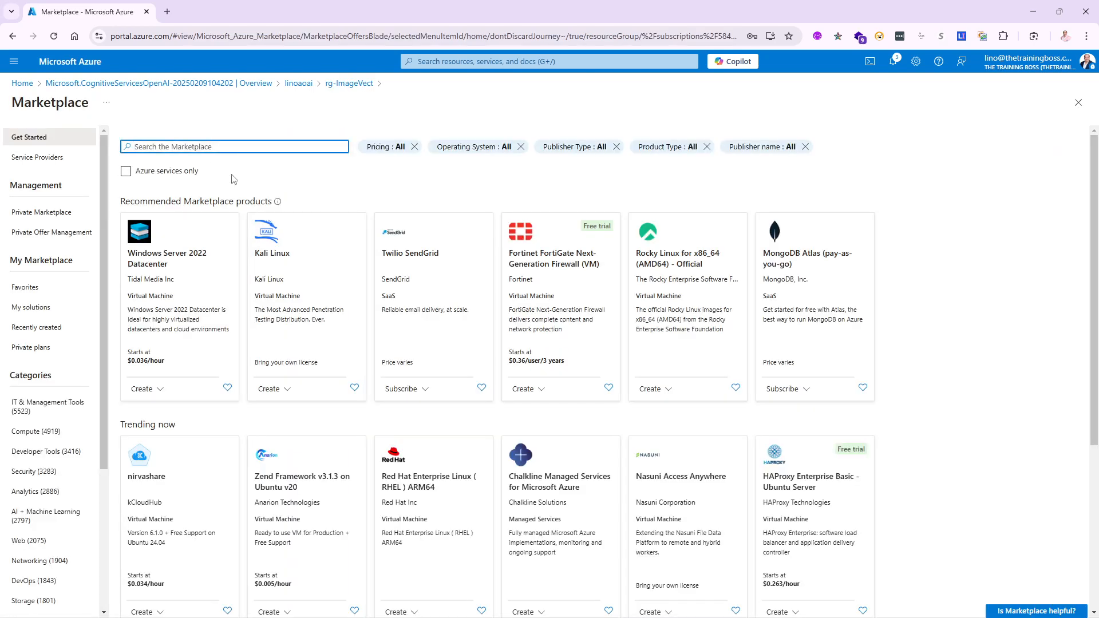
{"action": "type", "text": "Azure AI Search"}
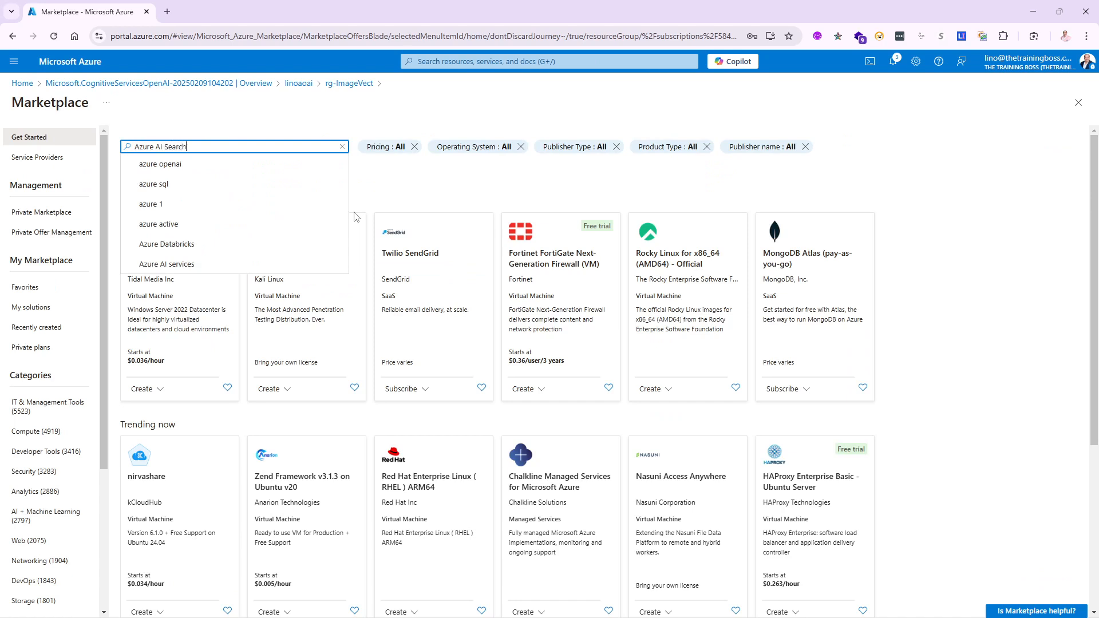
{"action": "left_click", "coordinate": [173, 165]}
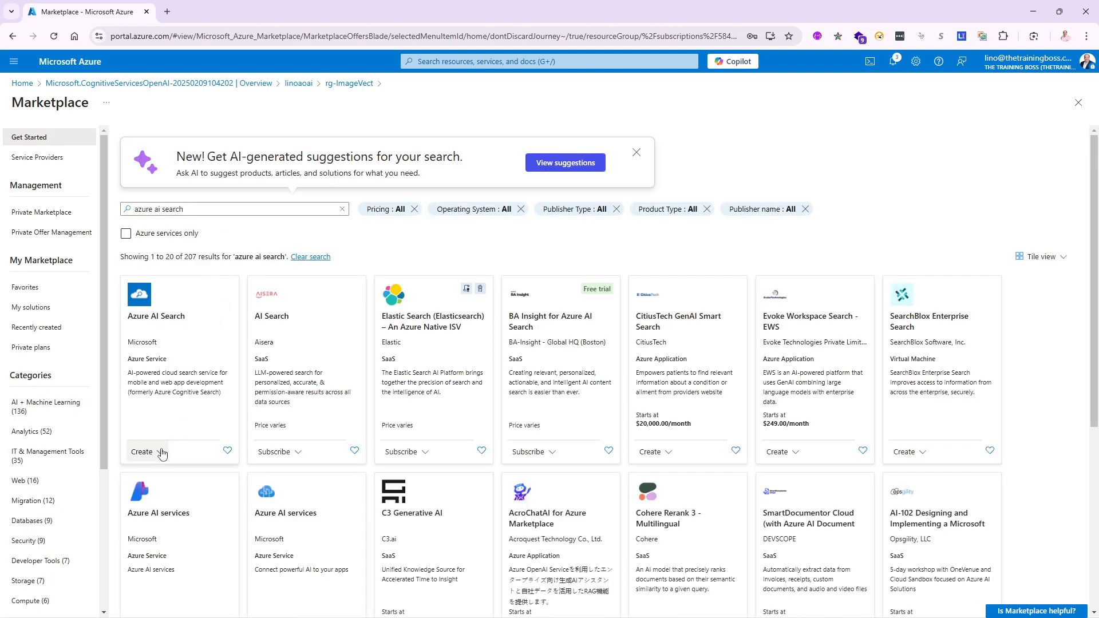
{"action": "left_click", "coordinate": [161, 457]}
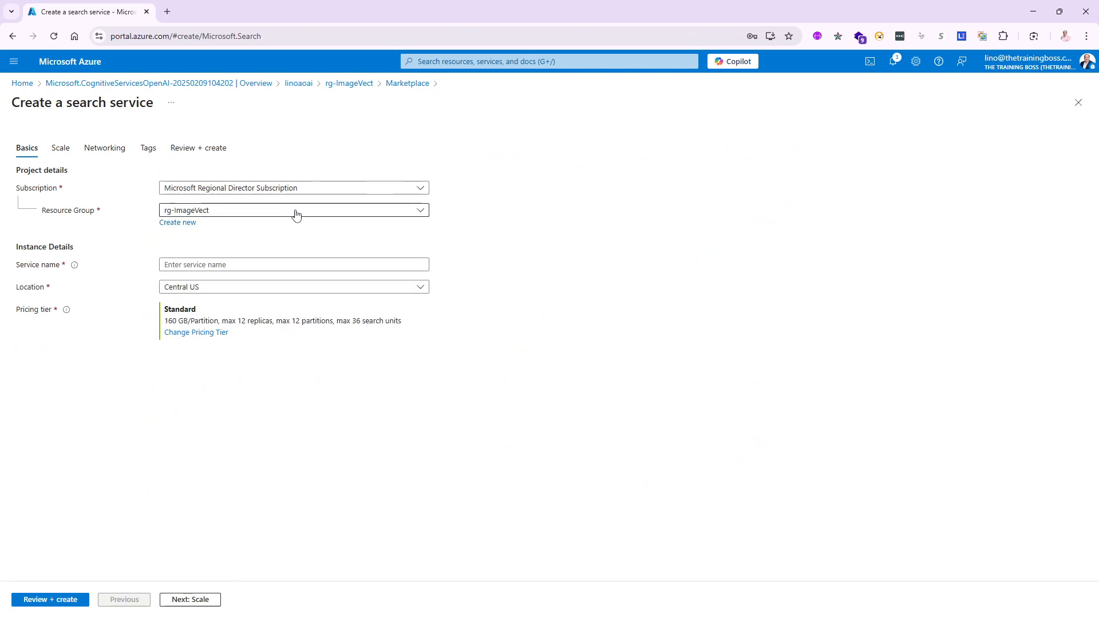
- Name the search service linosearch, set its location to East US, and keep the Standard pricing tier after reviewing the available tiers
{"action": "left_click", "coordinate": [201, 264]}
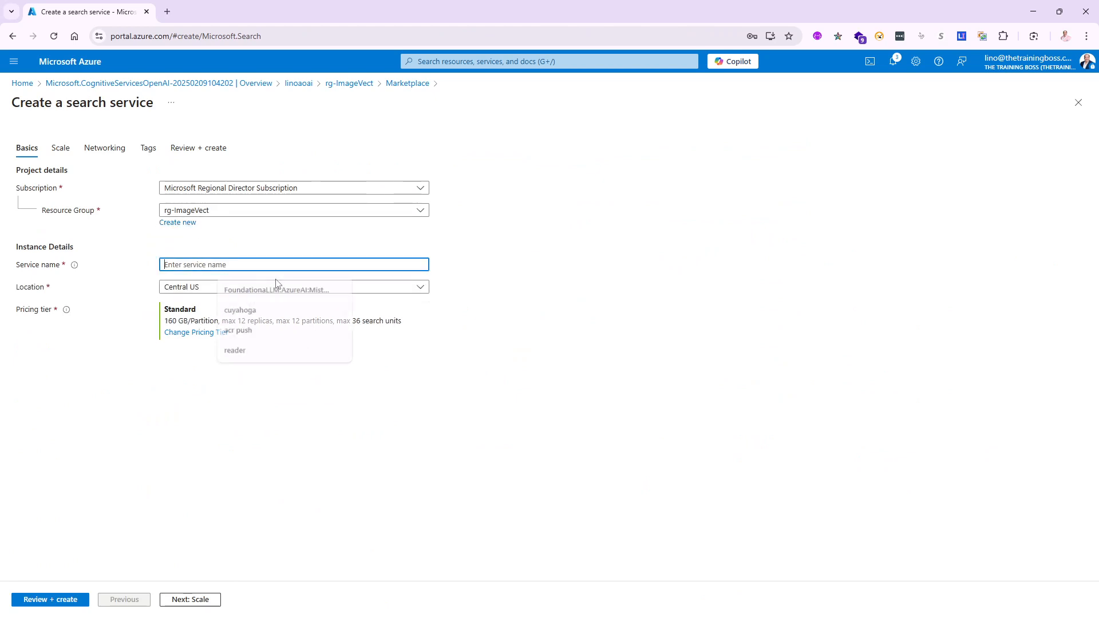
{"action": "type", "text": "linosearch"}
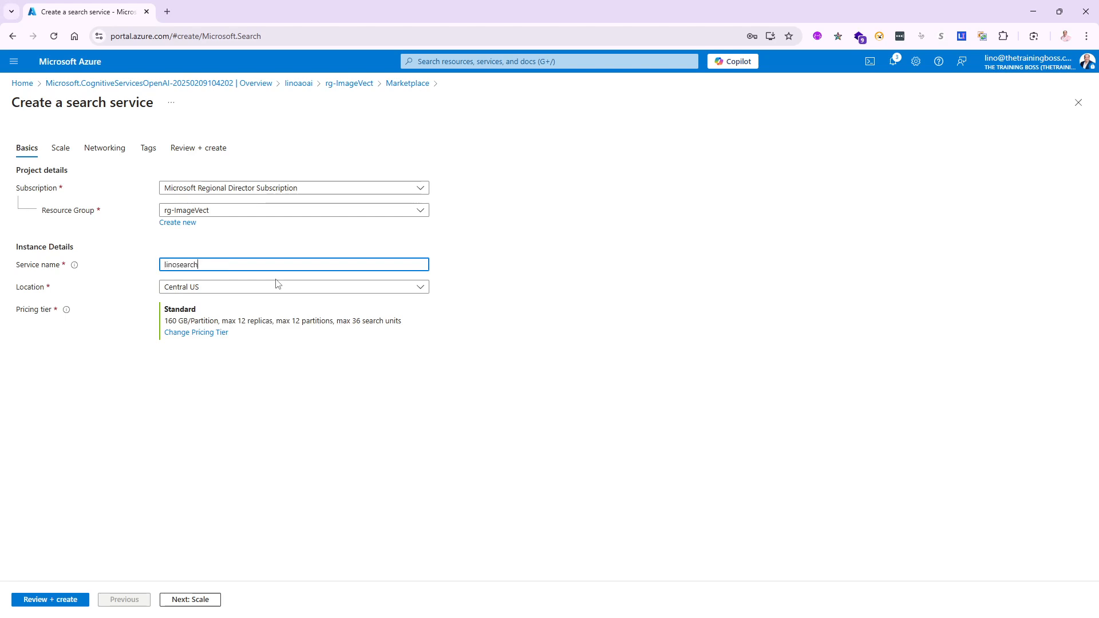
{"action": "left_click", "coordinate": [238, 291]}
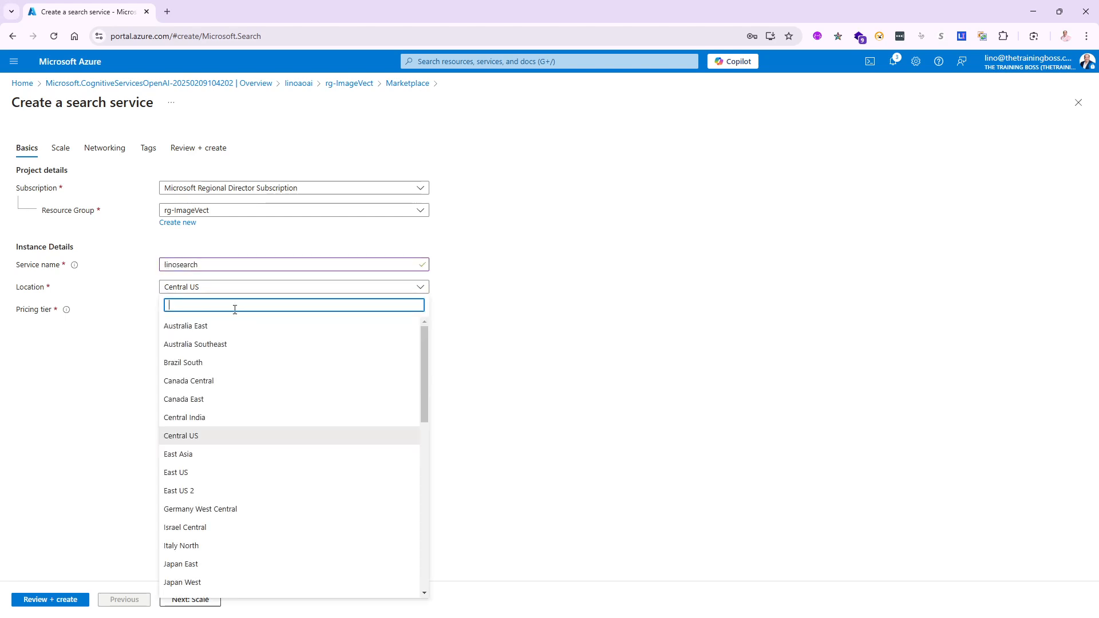
{"action": "left_click", "coordinate": [181, 473]}
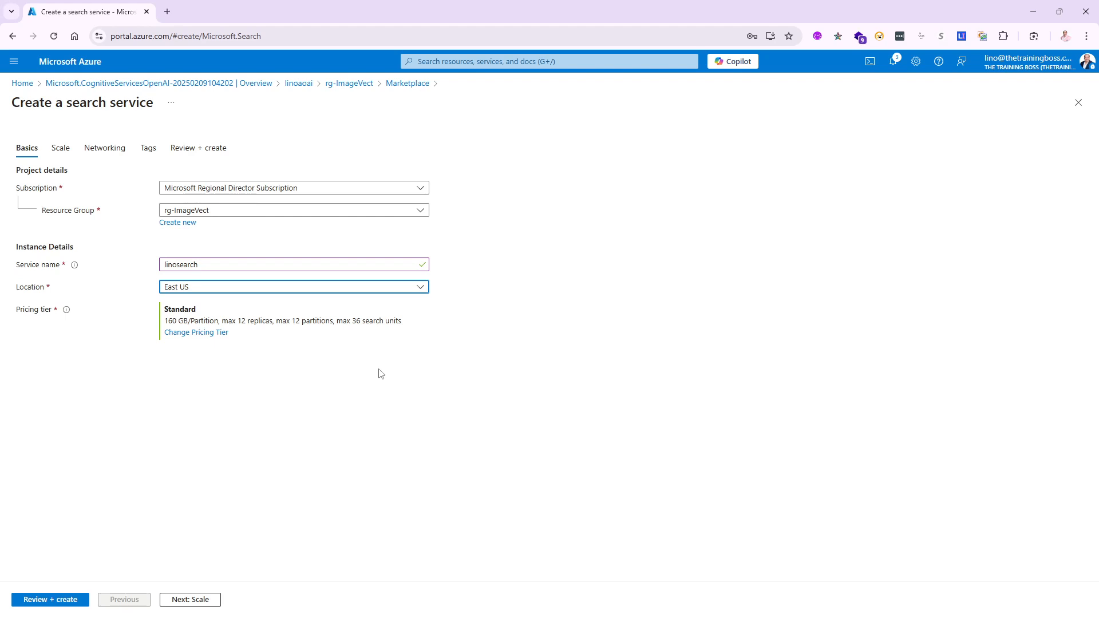
{"action": "left_click", "coordinate": [194, 336]}
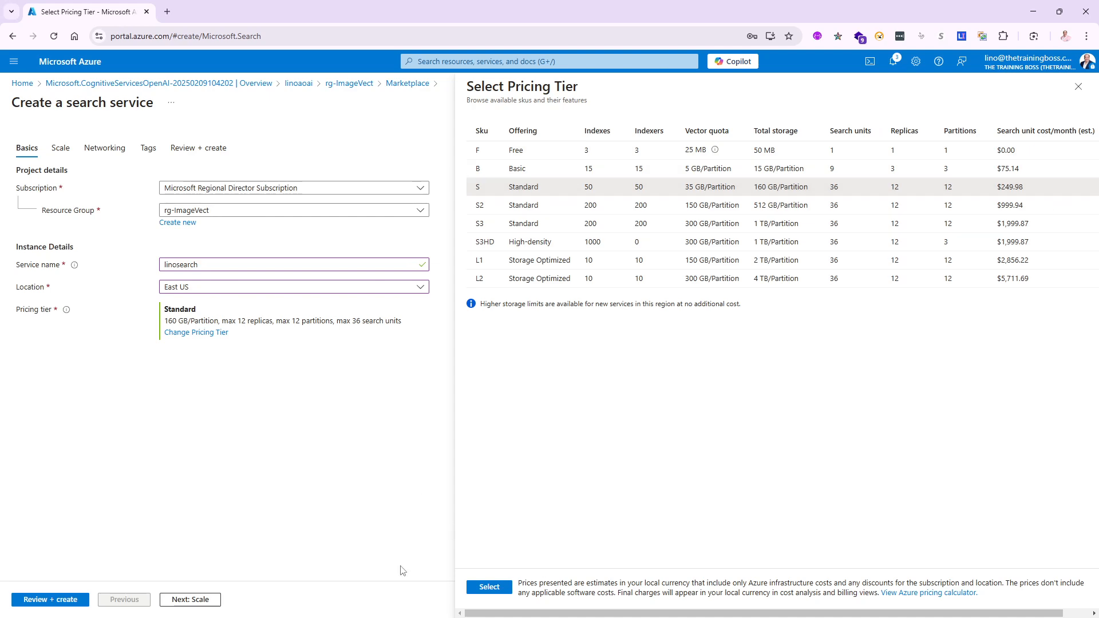
{"action": "left_click", "coordinate": [1078, 87]}
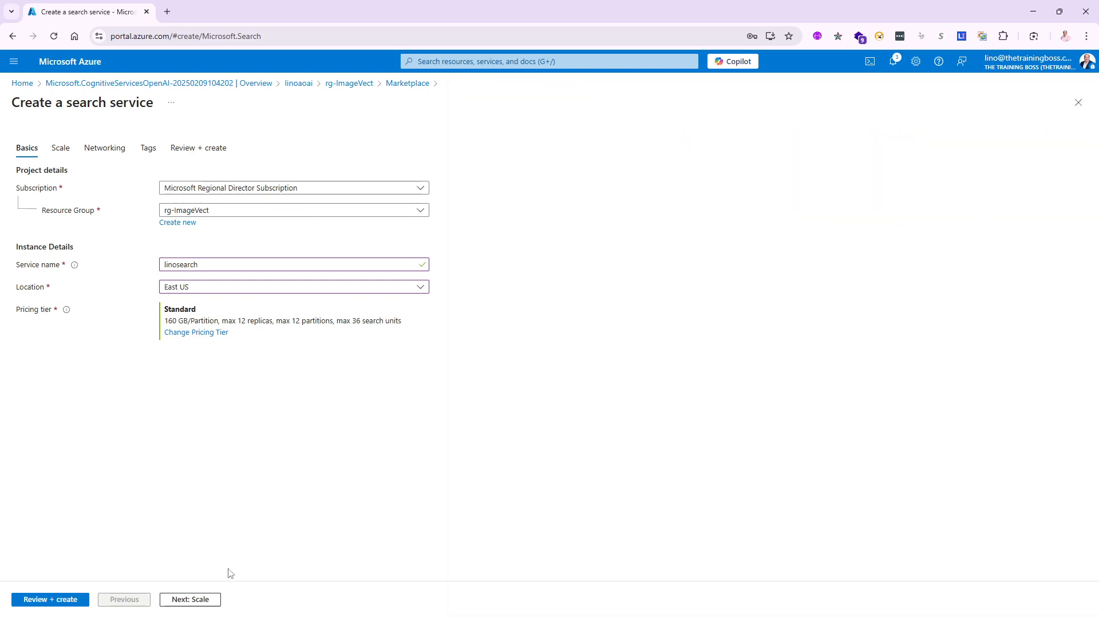
- Create the linosearch service with the default scale, networking and tag settings, and open the deployed resource
{"action": "left_click", "coordinate": [189, 600]}
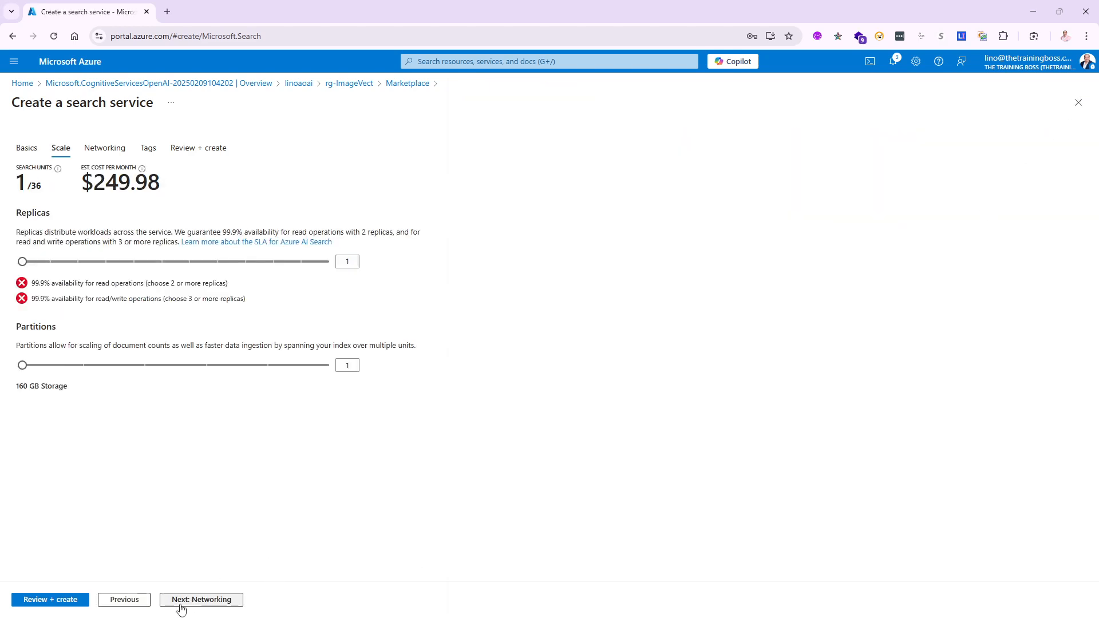
{"action": "left_click", "coordinate": [194, 602]}
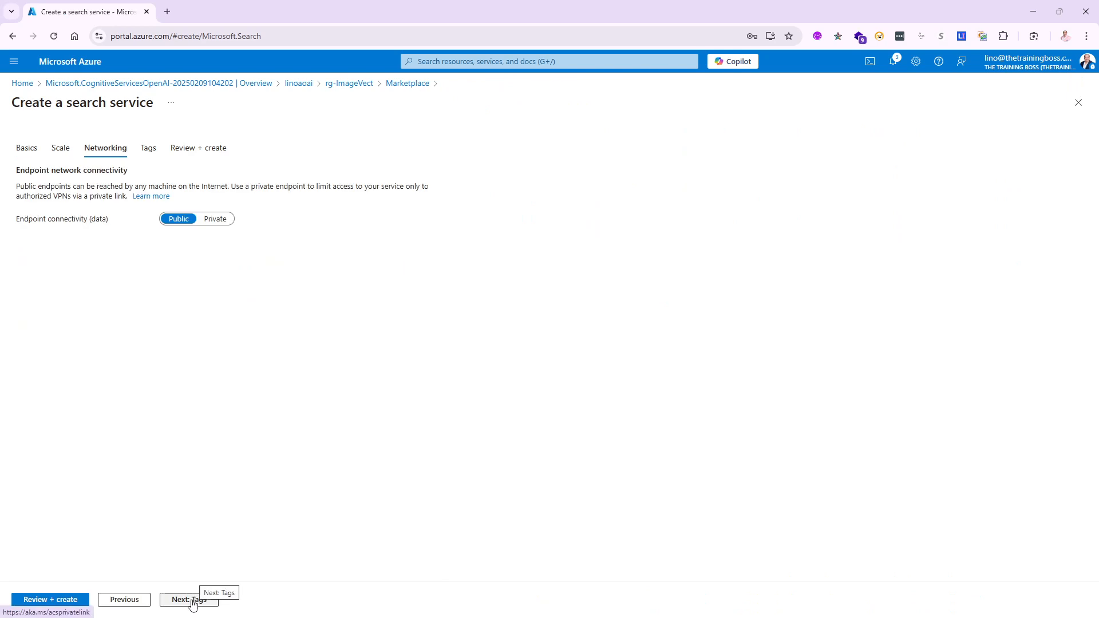
{"action": "left_click", "coordinate": [192, 601]}
{"action": "left_click", "coordinate": [191, 601]}
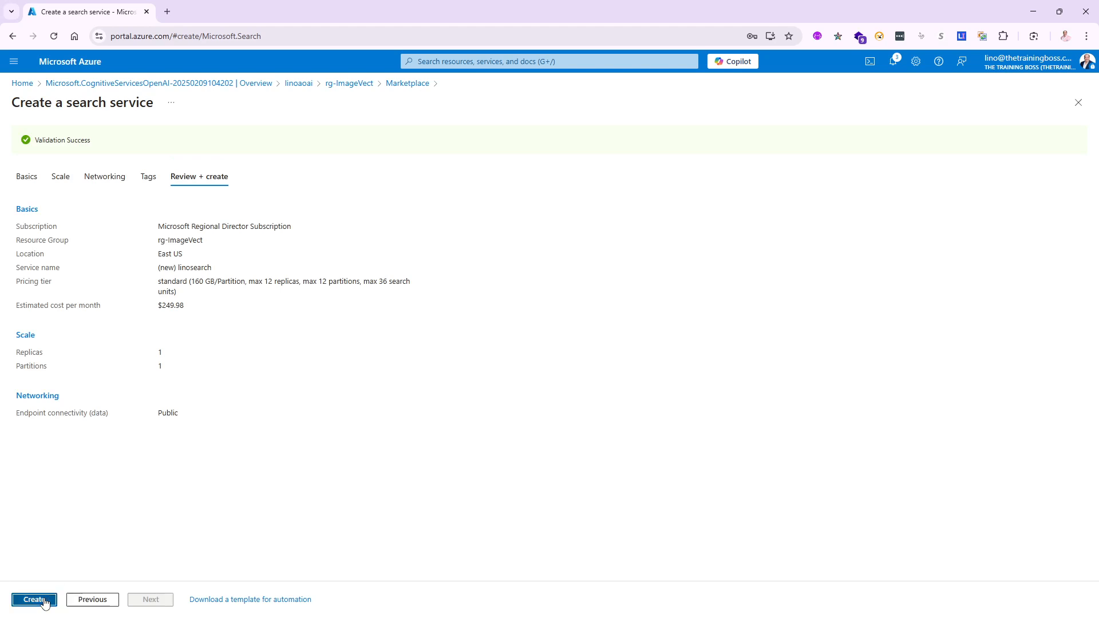
{"action": "left_click", "coordinate": [45, 602]}
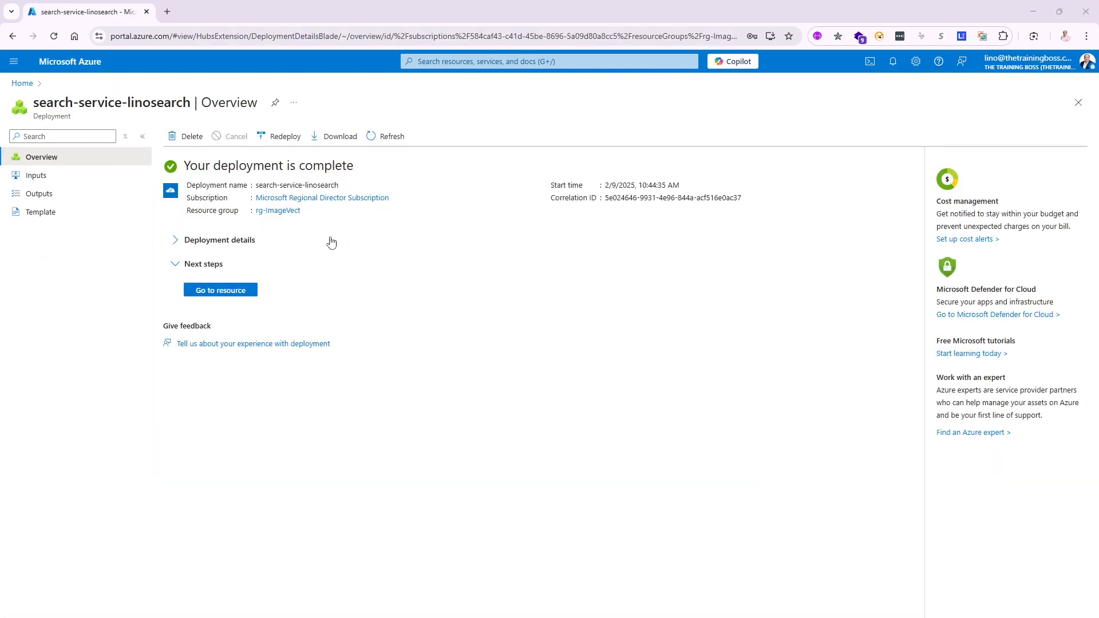
{"action": "left_click", "coordinate": [226, 290]}
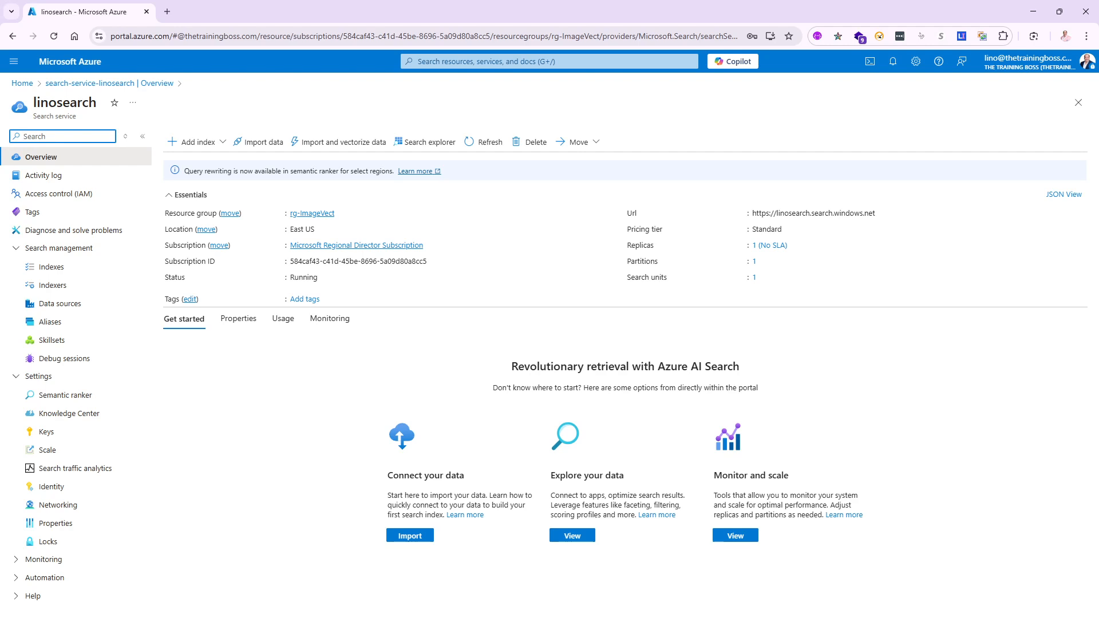
- Examine the Word profile documents one by one, including each person's photo with overlaid age, title, expertise, state and training availability
{"action": "left_click_drag", "start_coordinate": [0, 122], "coordinate": [414, 31]}
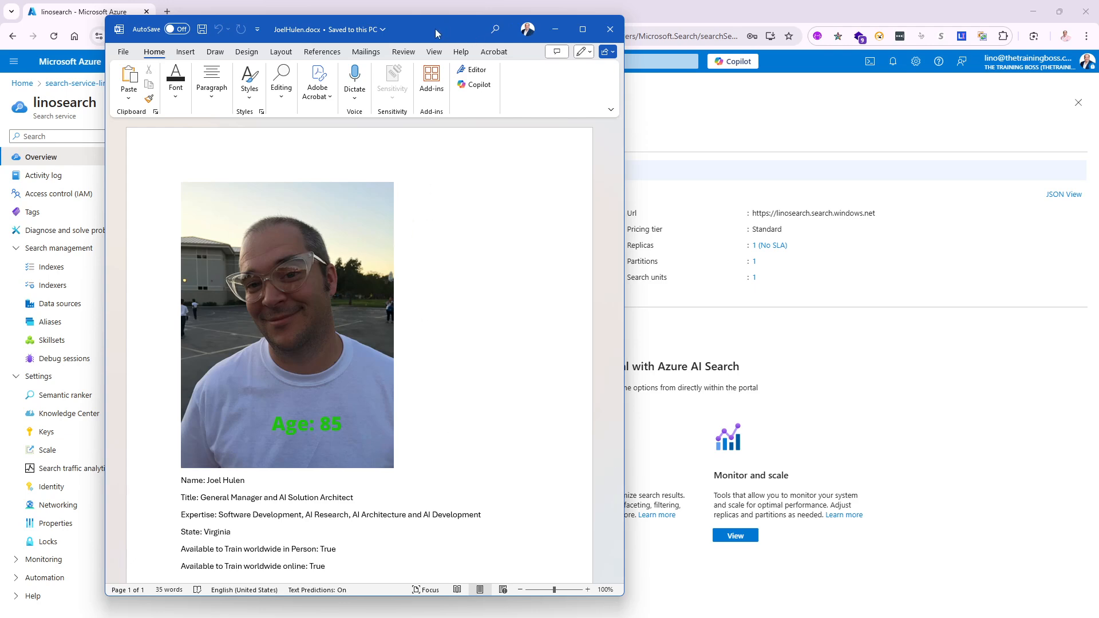
{"action": "left_click_drag", "start_coordinate": [435, 34], "coordinate": [383, 35]}
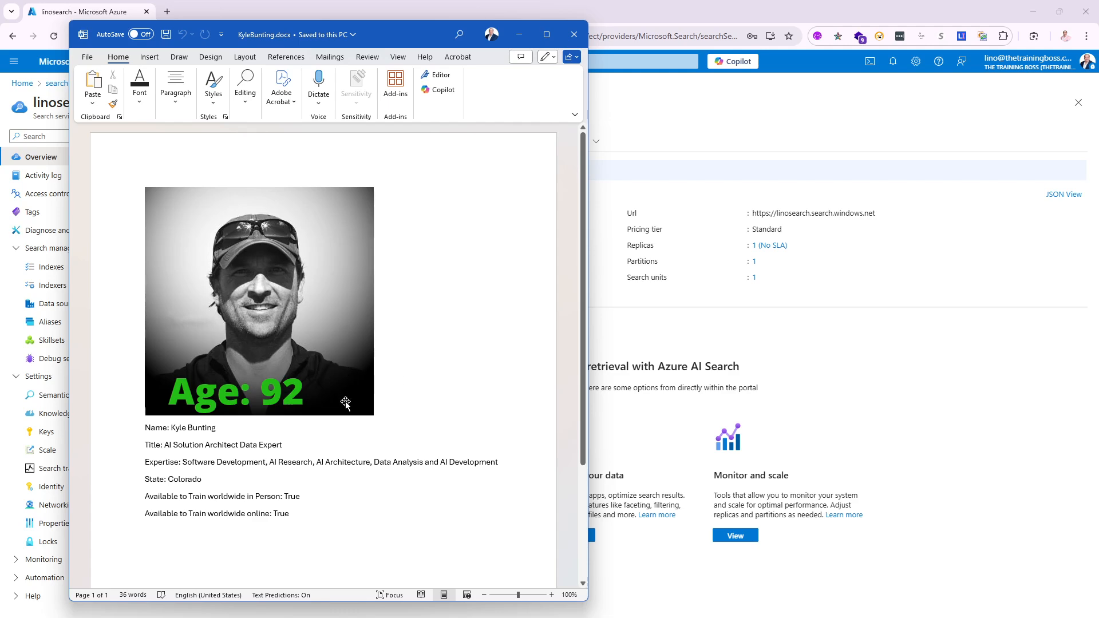
{"action": "left_click_drag", "start_coordinate": [391, 38], "coordinate": [0, 149]}
{"action": "left_click_drag", "start_coordinate": [0, 41], "coordinate": [367, 33]}
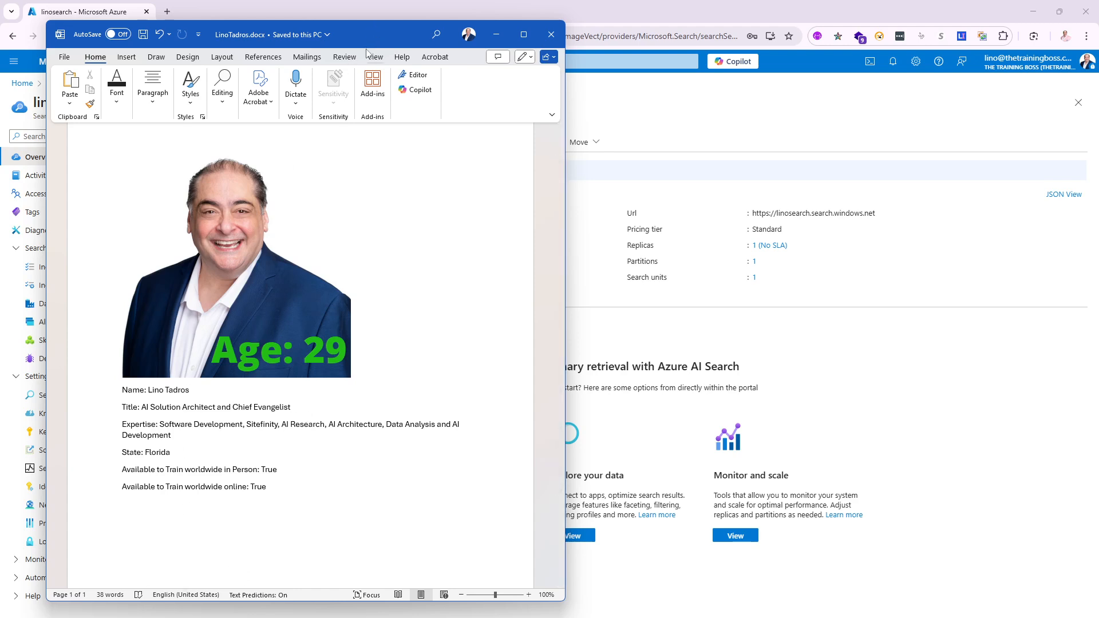
{"action": "left_click_drag", "start_coordinate": [371, 33], "coordinate": [0, 109]}
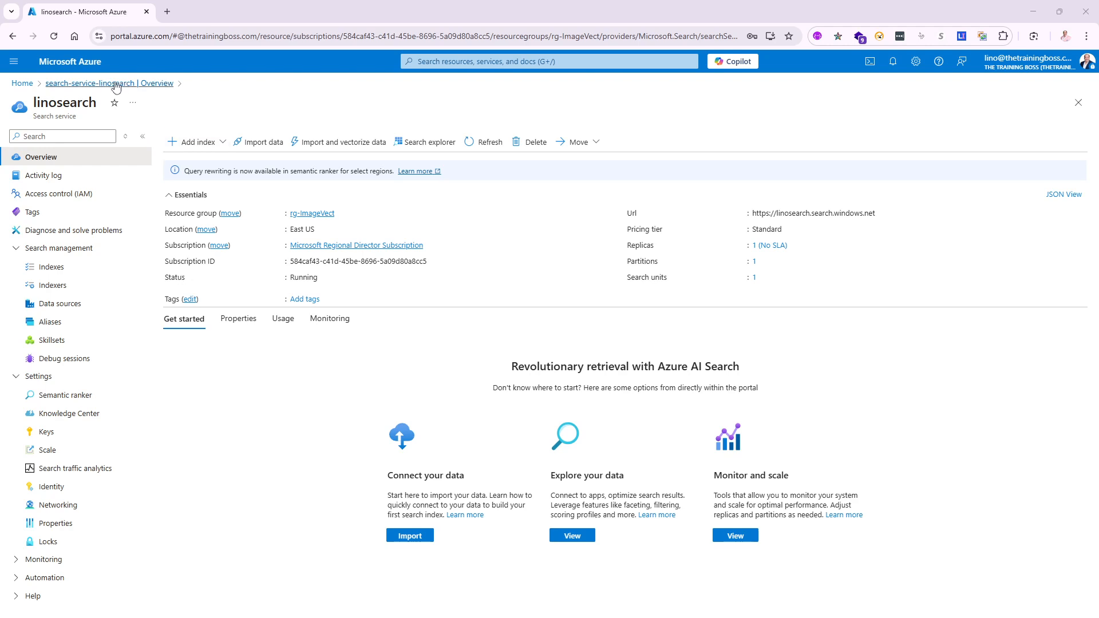
- Open the hub's storage account in rg-ImageVect, enable Allow Blob anonymous access in its configuration, and save the change
{"action": "left_click", "coordinate": [327, 214]}
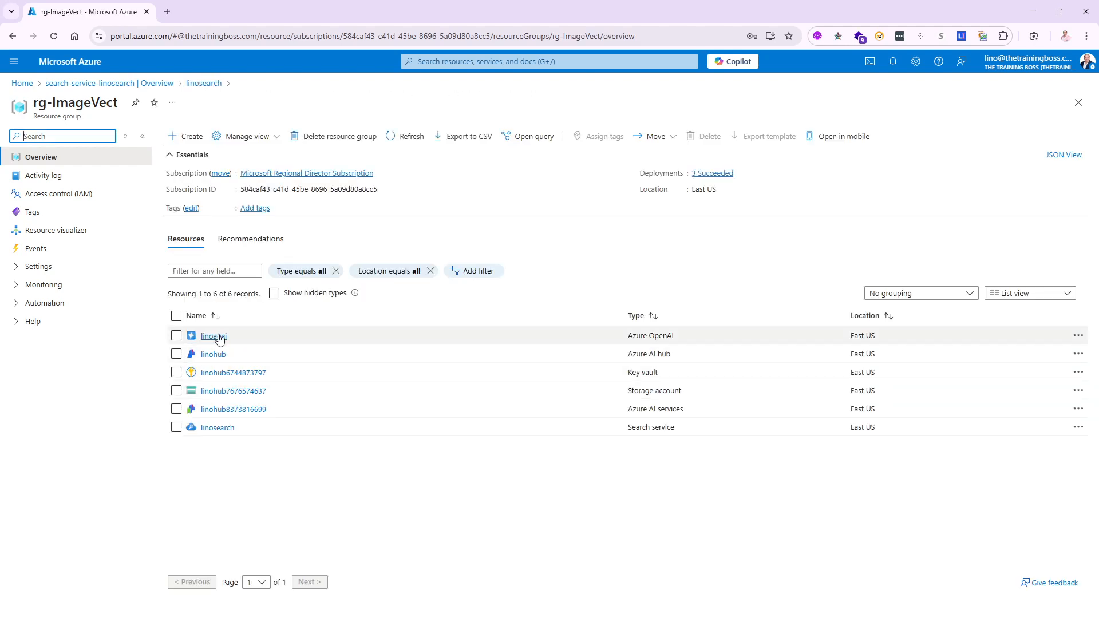
{"action": "left_click", "coordinate": [218, 391]}
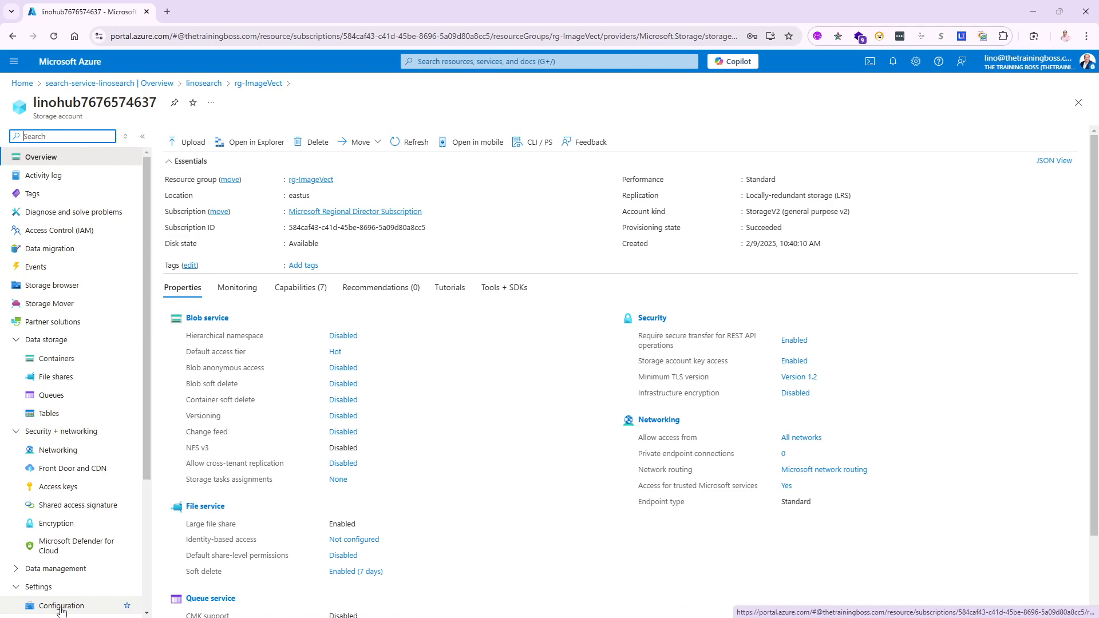
{"action": "left_click", "coordinate": [66, 608]}
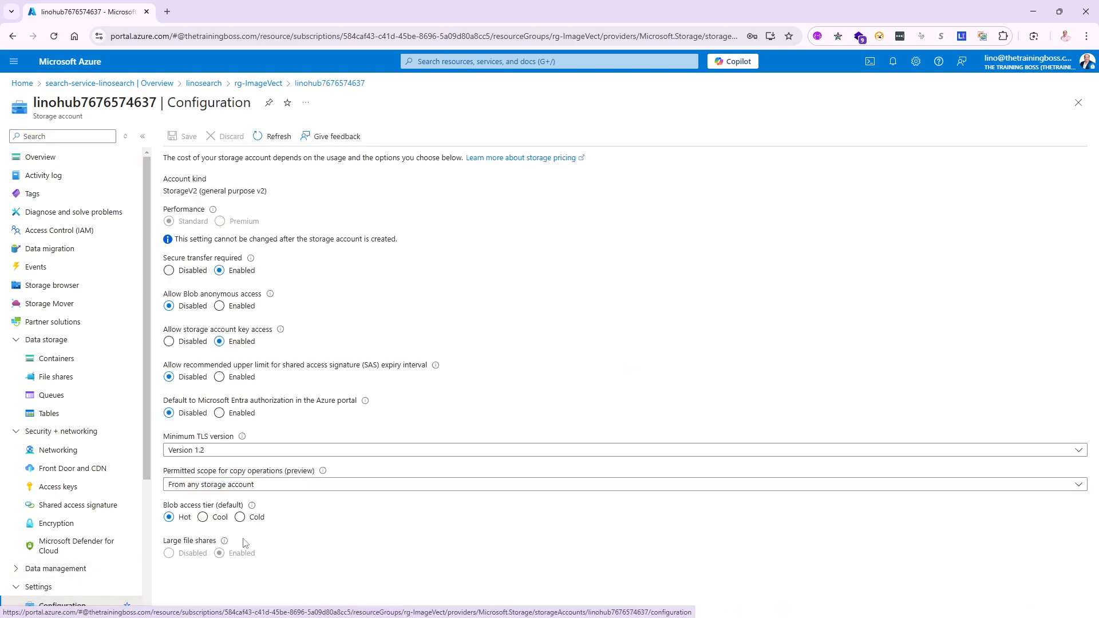
{"action": "left_click", "coordinate": [220, 305]}
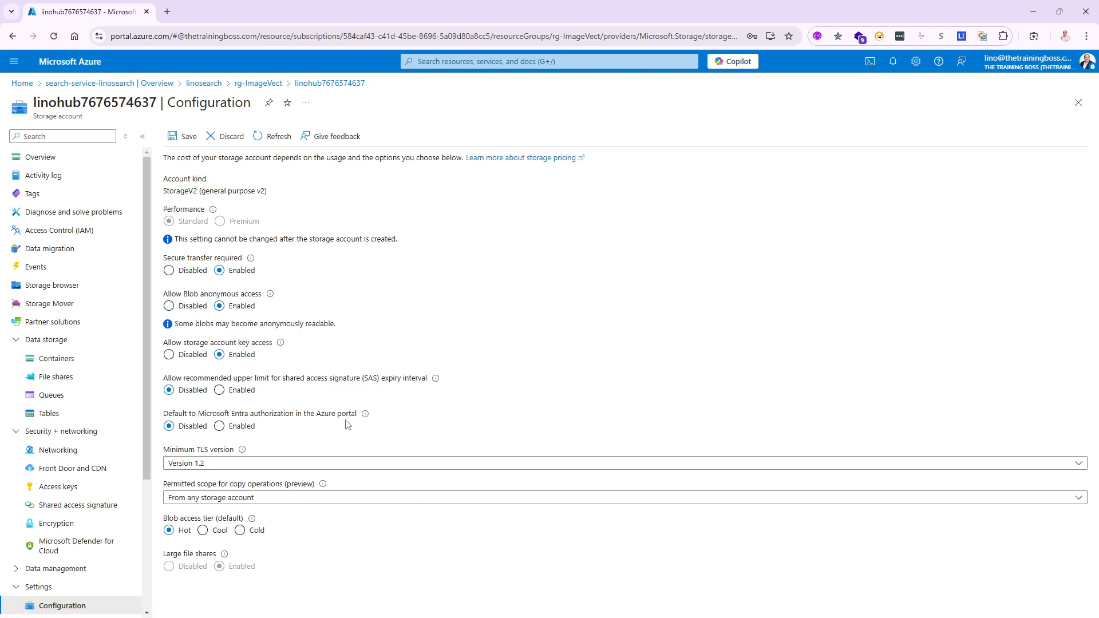
{"action": "left_click", "coordinate": [185, 137]}
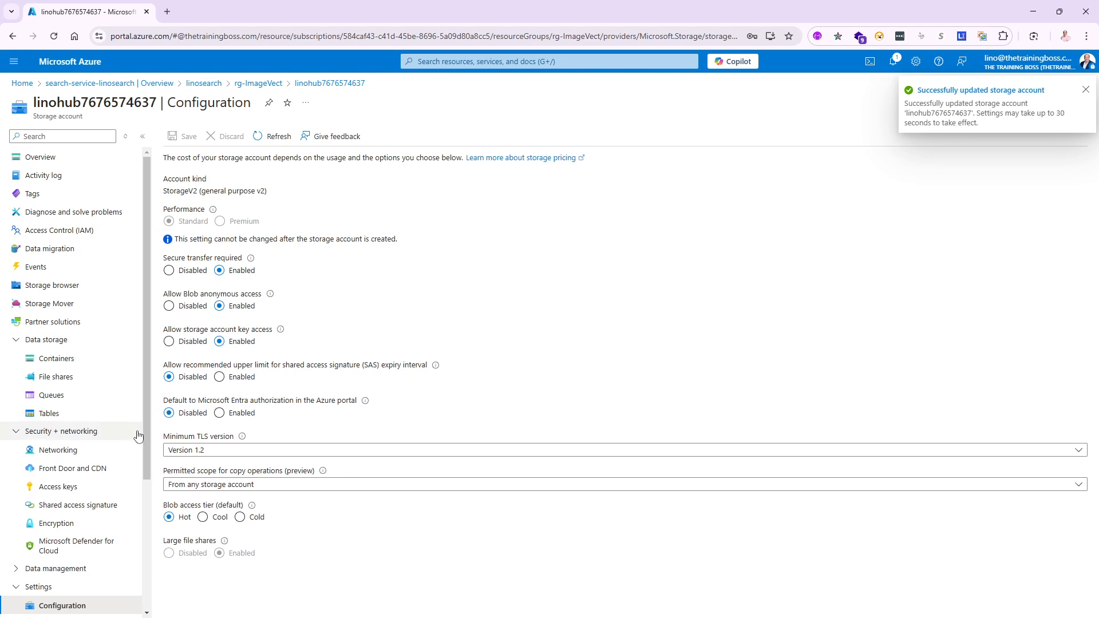
- Create a container named myfiles in the storage account with the anonymous access level Blob (anonymous read access for blobs only)
{"action": "left_click", "coordinate": [74, 359]}
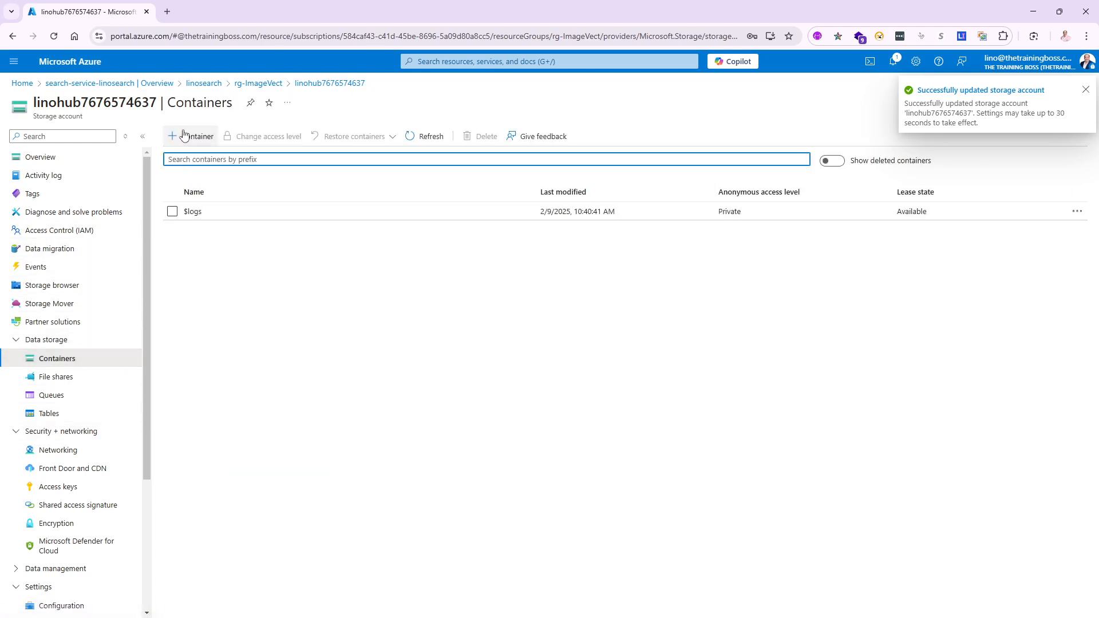
{"action": "left_click", "coordinate": [194, 139]}
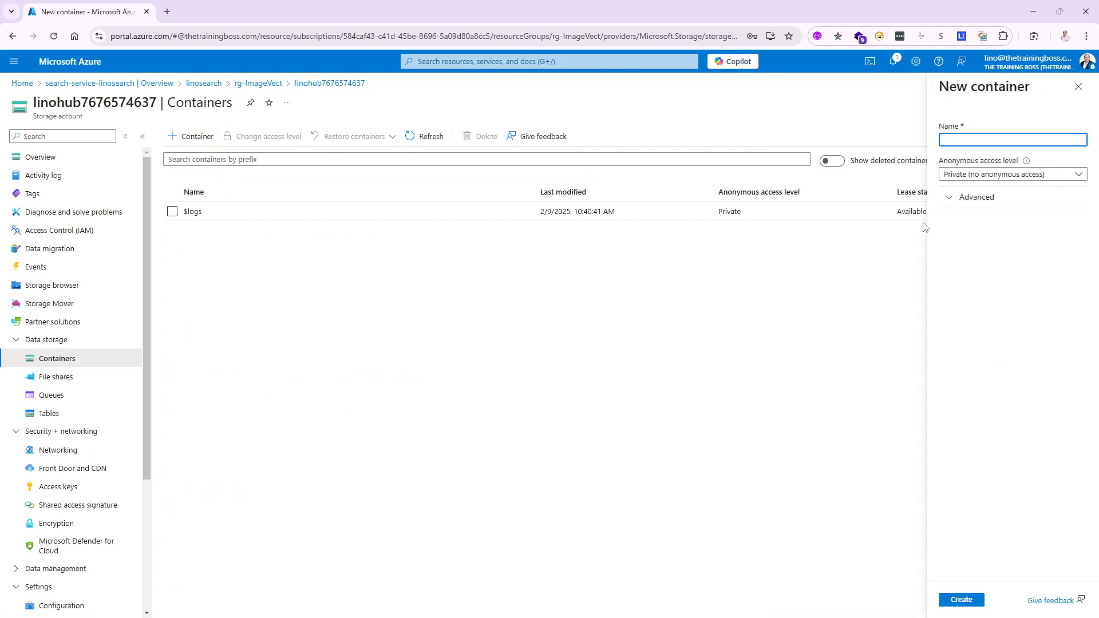
{"action": "type", "text": "myfiles"}
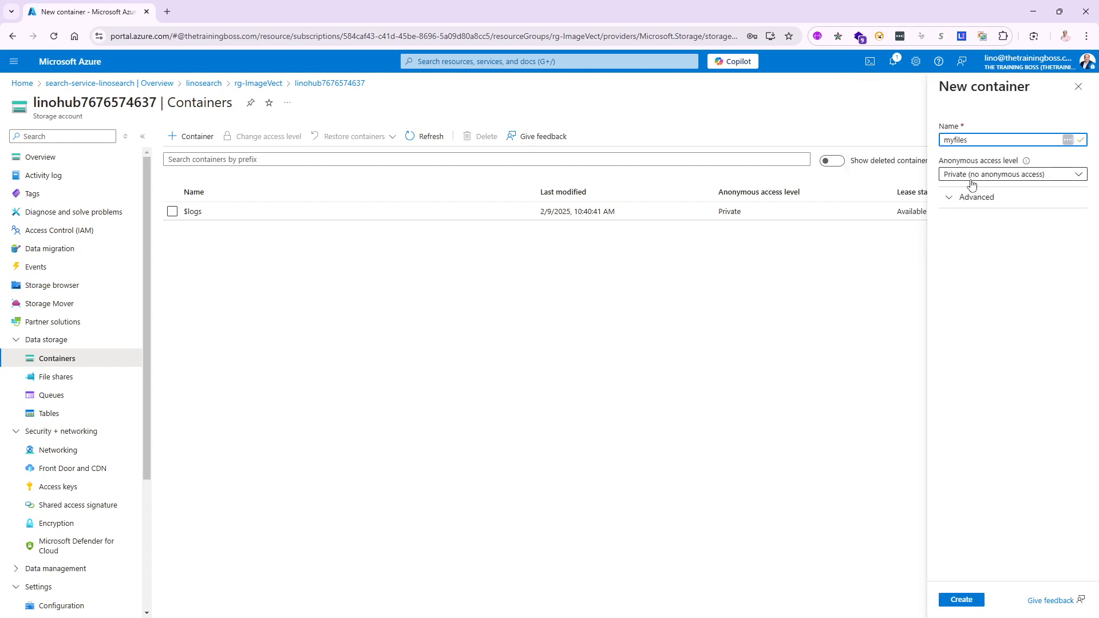
{"action": "left_click", "coordinate": [996, 178]}
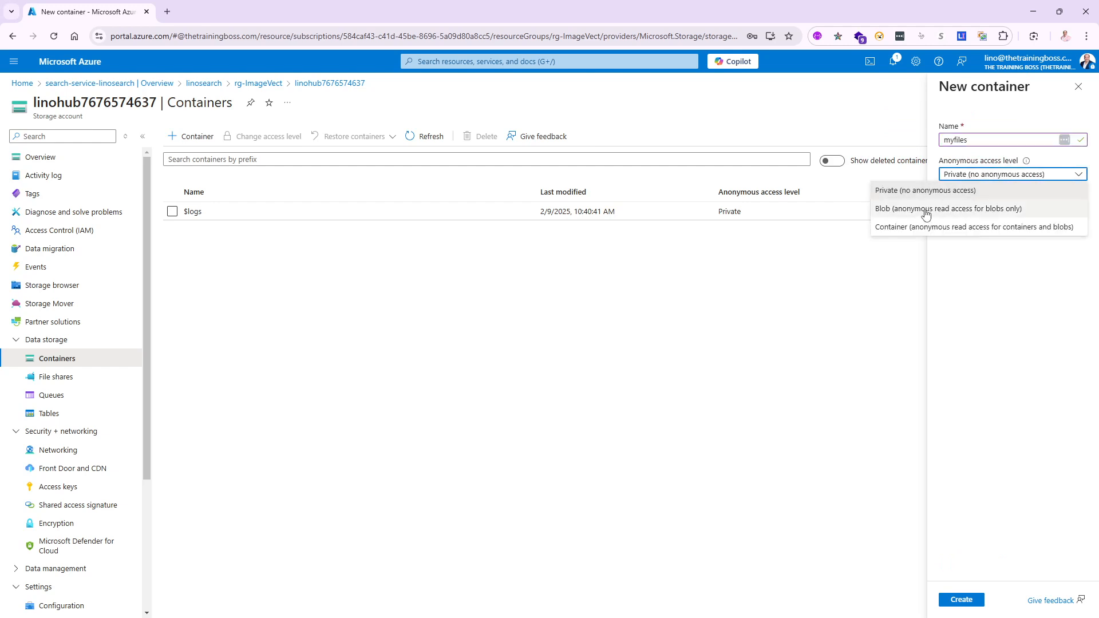
{"action": "left_click", "coordinate": [926, 214]}
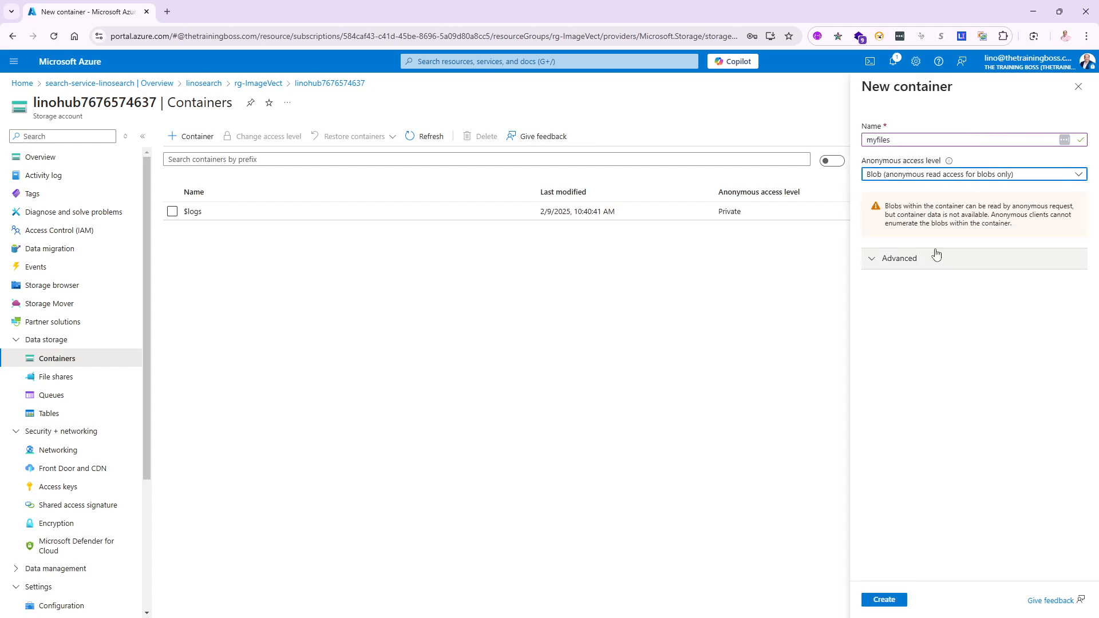
{"action": "left_click", "coordinate": [884, 601]}
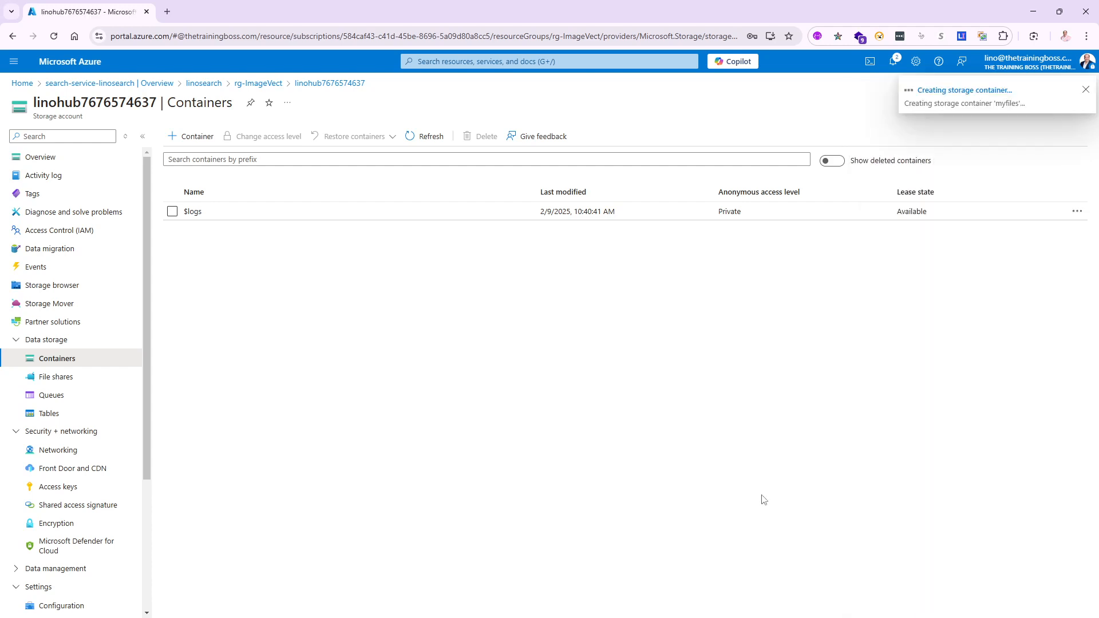
- Upload the three Word profile documents dated 2/8/2025 from Downloads into the myfiles container
{"action": "left_click", "coordinate": [195, 230]}
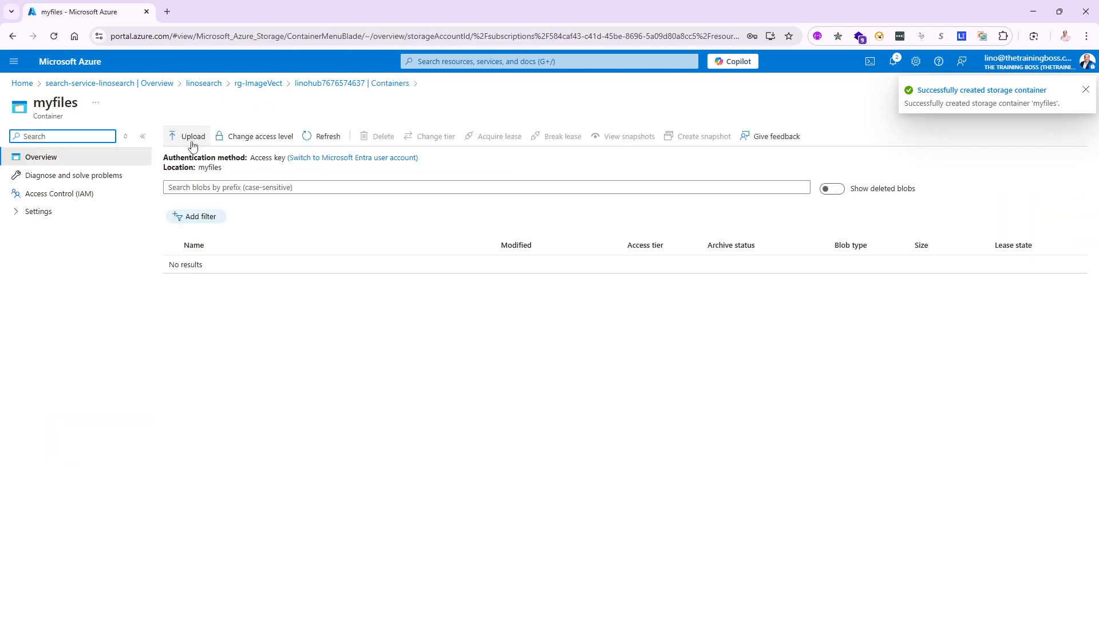
{"action": "left_click", "coordinate": [188, 138]}
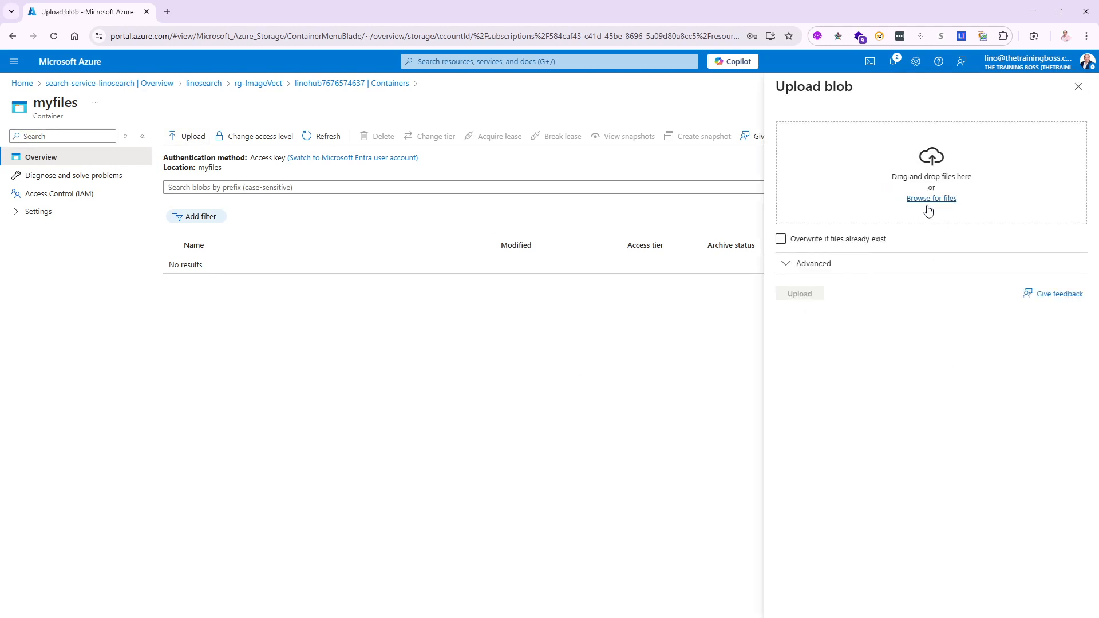
{"action": "left_click", "coordinate": [931, 198]}
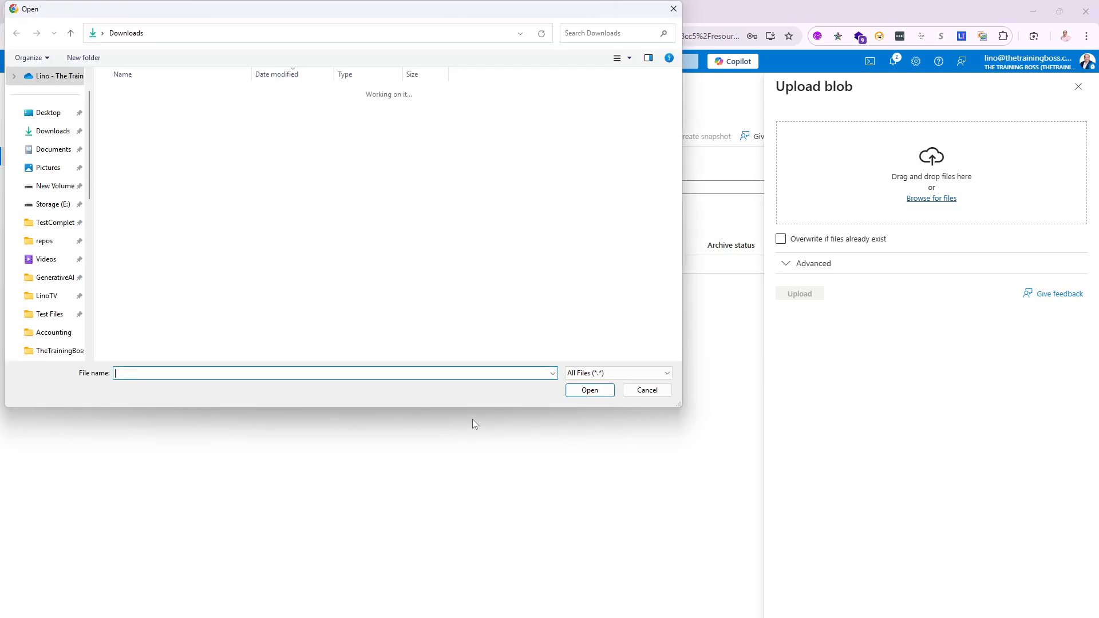
{"action": "left_click", "coordinate": [137, 142]}
{"action": "left_click", "coordinate": [138, 125], "text": "ctrl"}
{"action": "left_click", "coordinate": [137, 109], "text": "ctrl"}
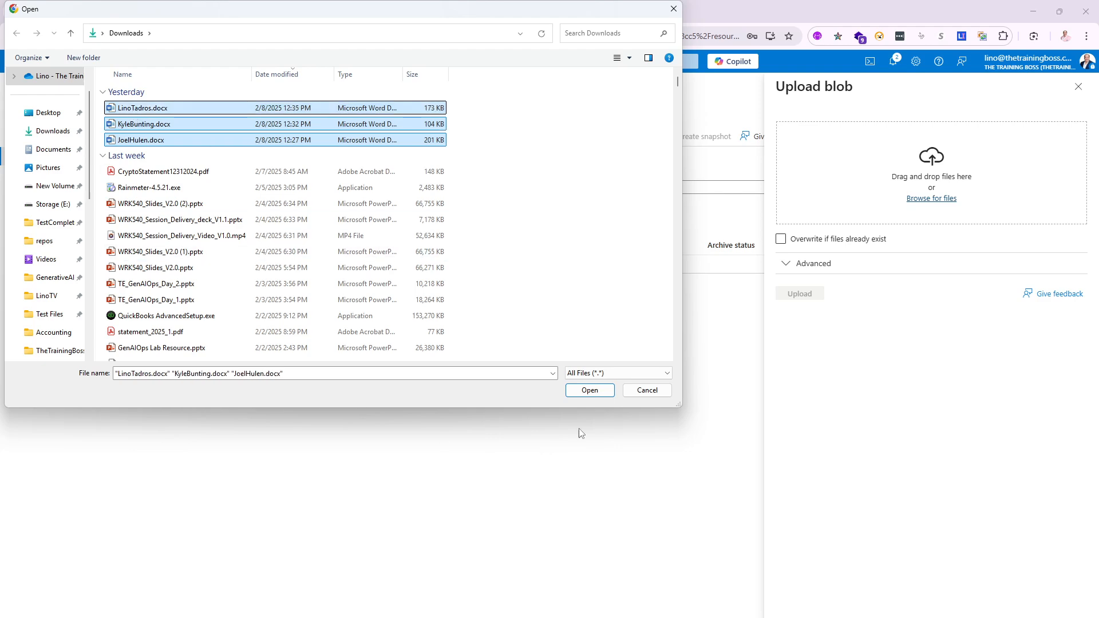
{"action": "left_click", "coordinate": [597, 393]}
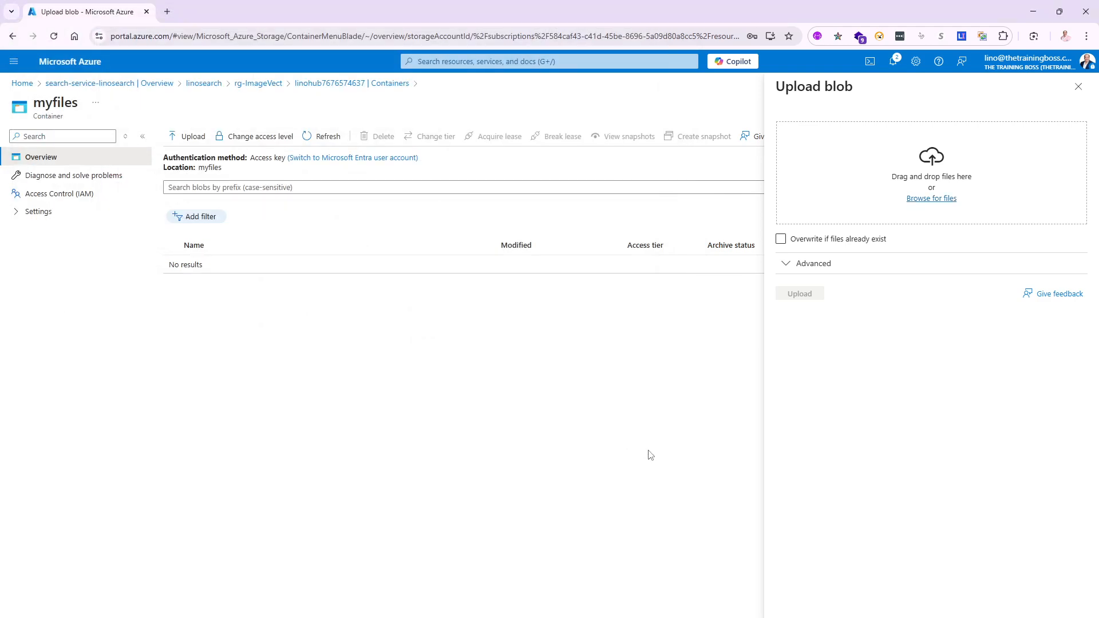
{"action": "left_click", "coordinate": [799, 293]}
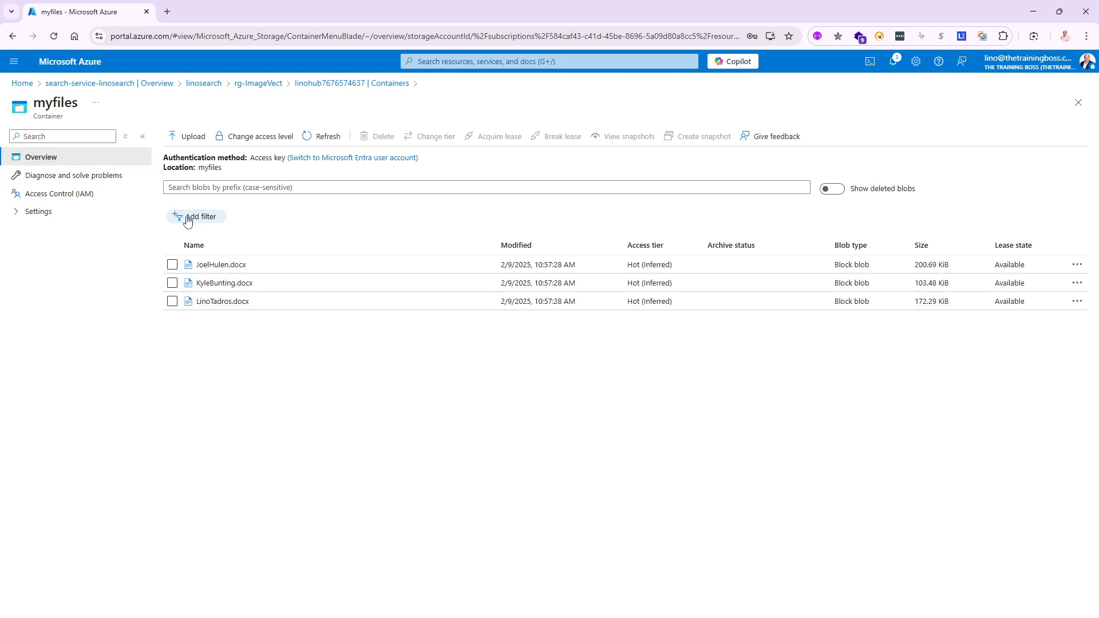
- Open the access control settings of the storage account in rg-ImageVect and start adding a role assignment
{"action": "left_click", "coordinate": [205, 84]}
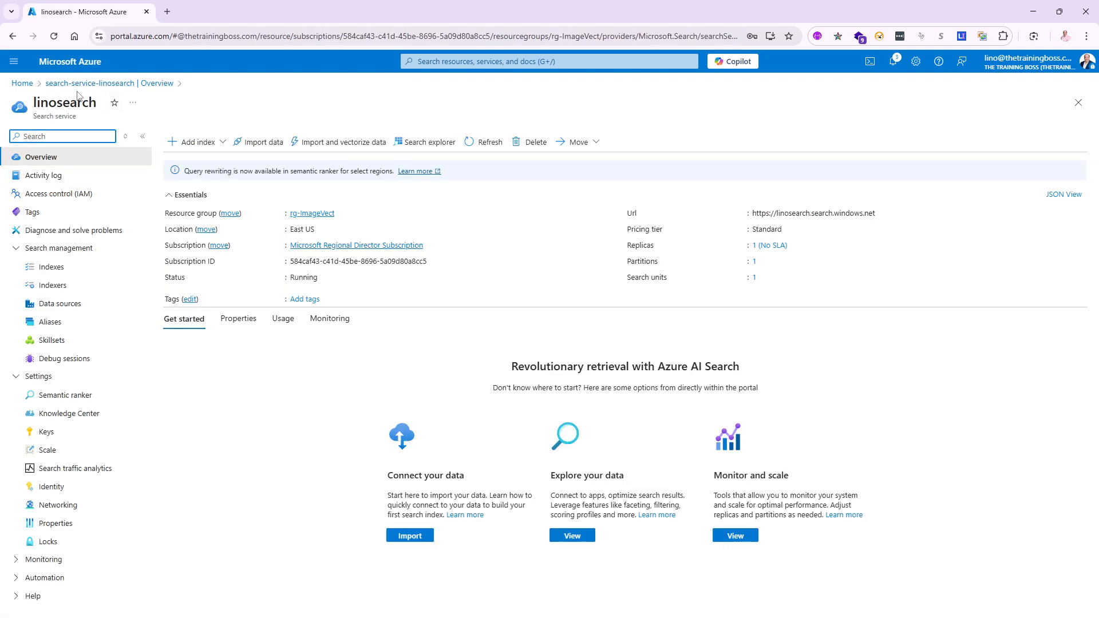
{"action": "left_click", "coordinate": [316, 213]}
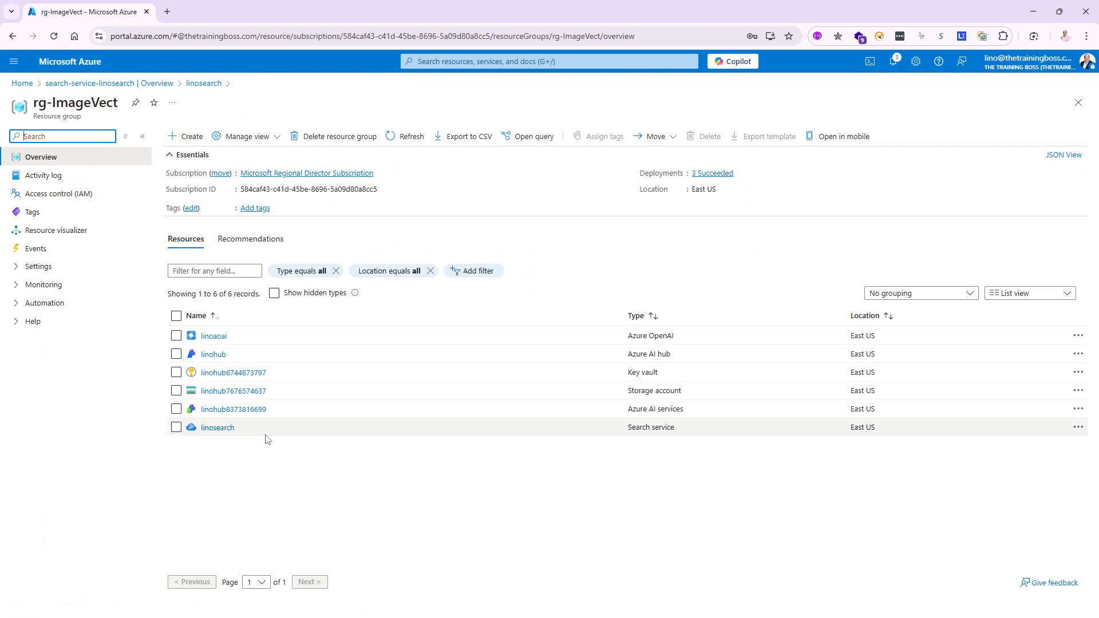
{"action": "left_click", "coordinate": [217, 392]}
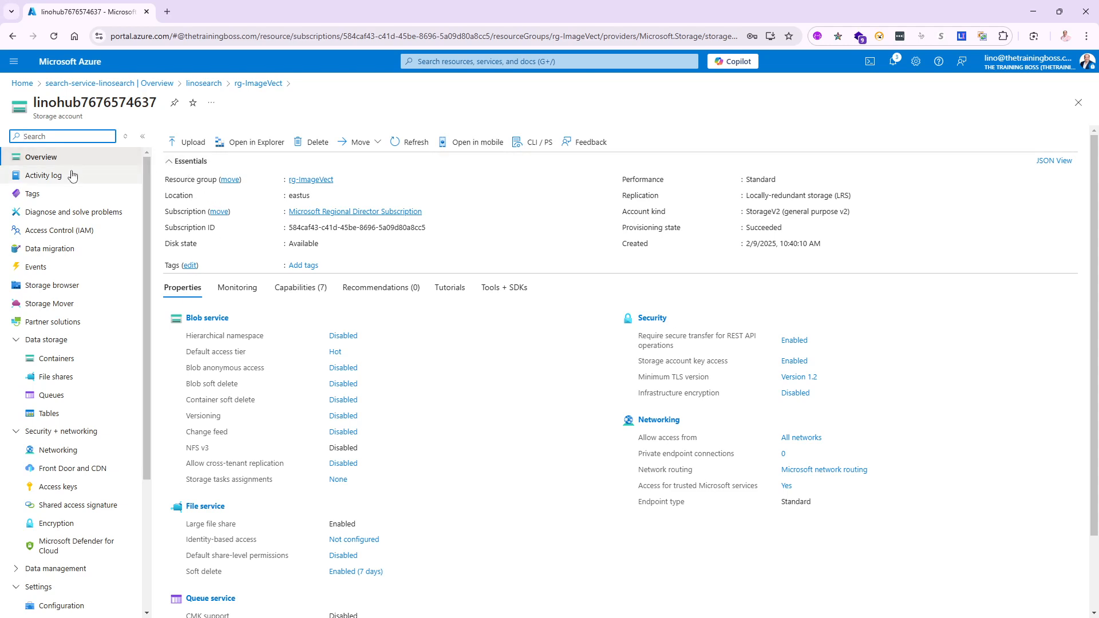
{"action": "left_click", "coordinate": [60, 232]}
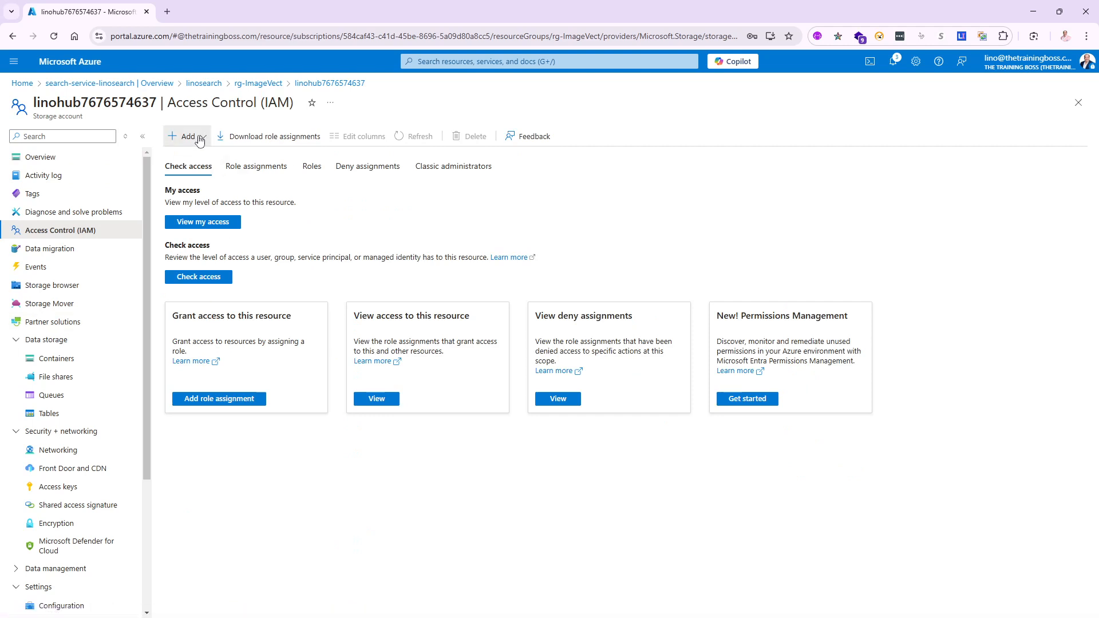
{"action": "left_click", "coordinate": [204, 154]}
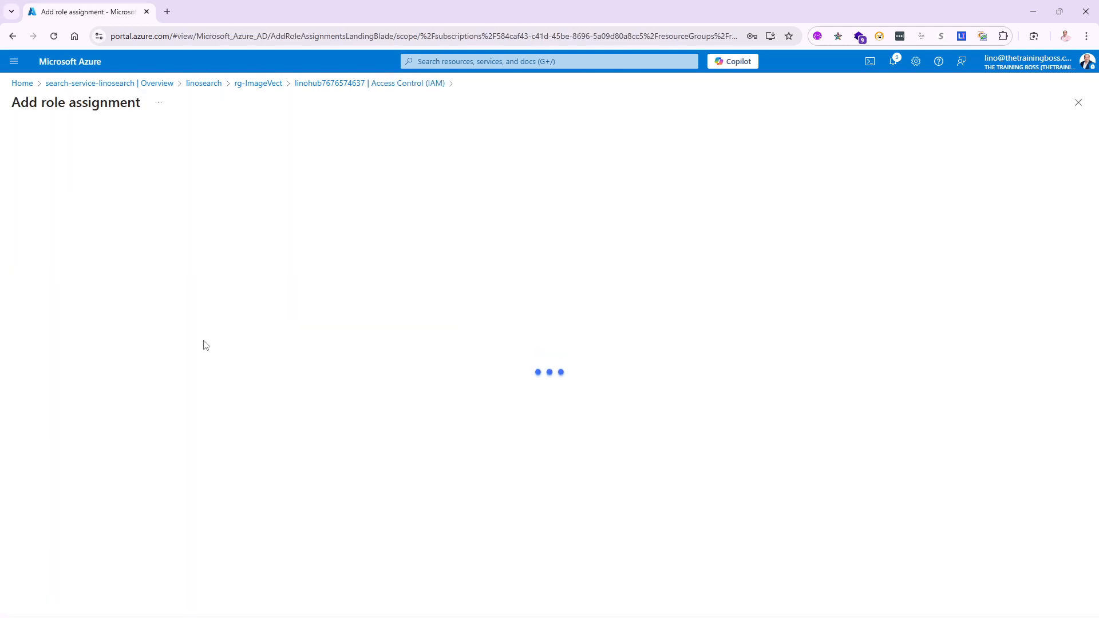
- Search the job function roles for storage roles and choose Storage Blob Data Reader for the role assignment
{"action": "left_click", "coordinate": [92, 246]}
{"action": "type", "text": "storage read"}
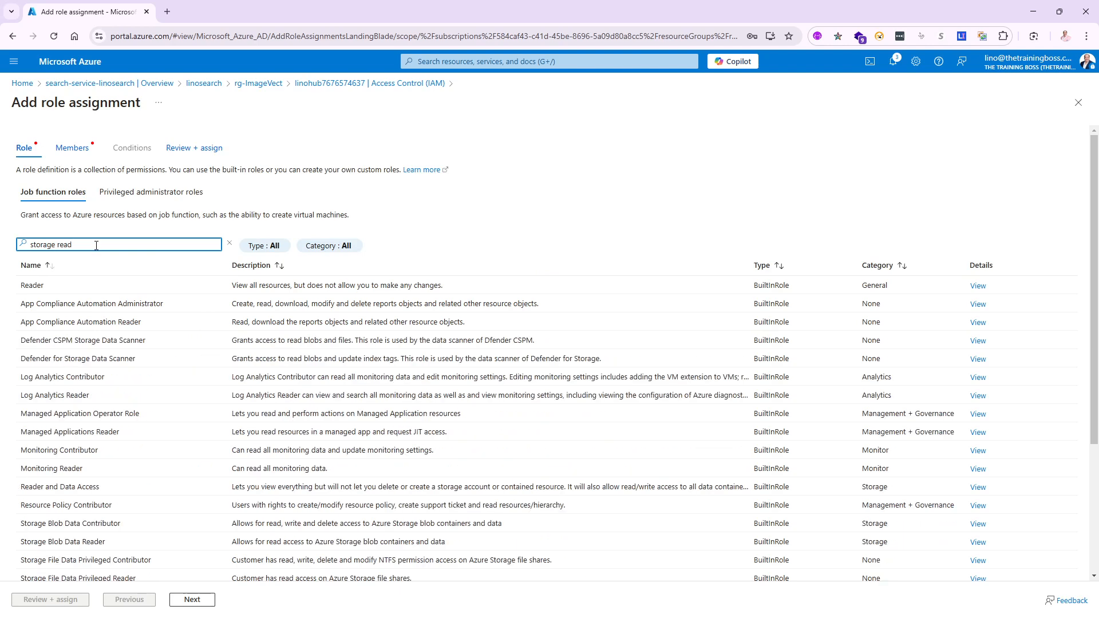
{"action": "scroll", "coordinate": [114, 515], "scroll_direction": "down", "scroll_amount": 2}
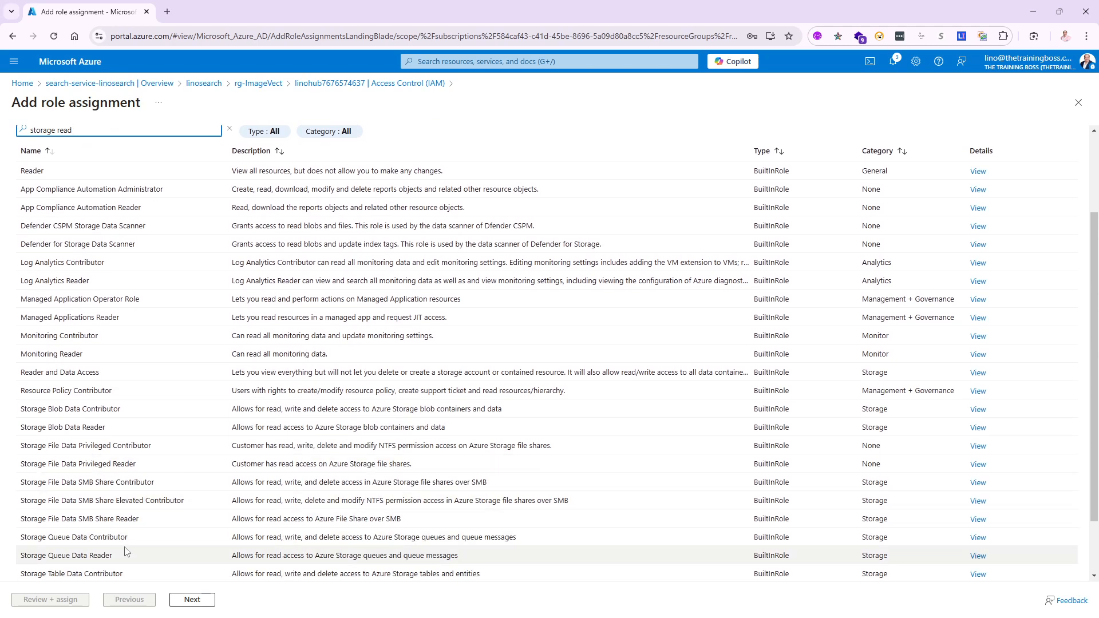
{"action": "scroll", "coordinate": [122, 553], "scroll_direction": "down", "scroll_amount": 1}
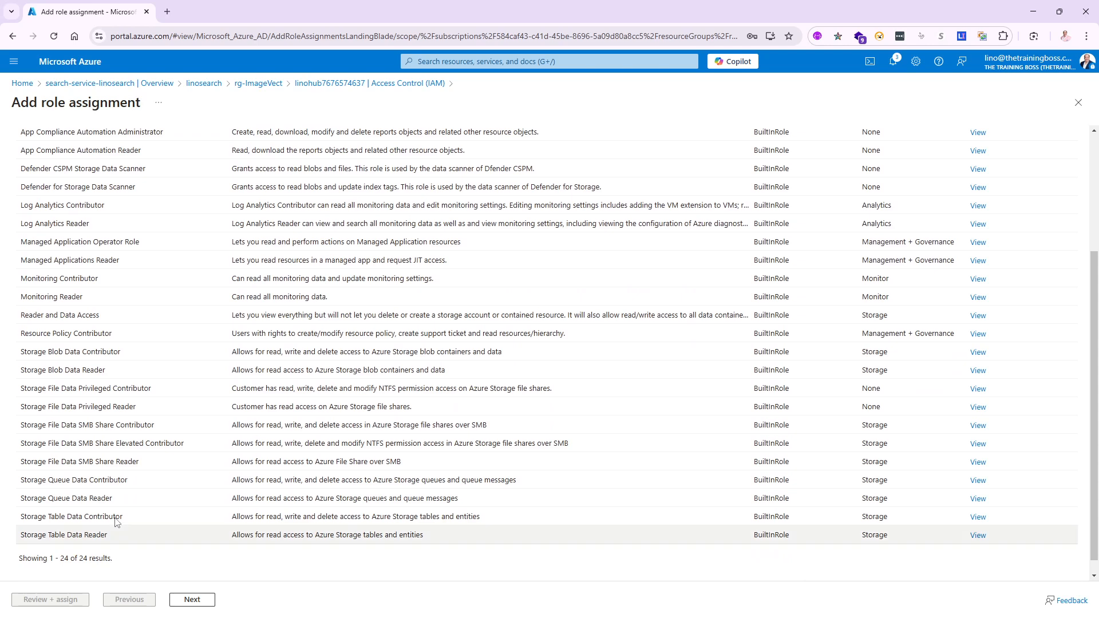
{"action": "scroll", "coordinate": [109, 189], "scroll_direction": "up", "scroll_amount": 3}
{"action": "key", "text": "ctrl+shift+Left"}
{"action": "key", "text": "BackSpace"}
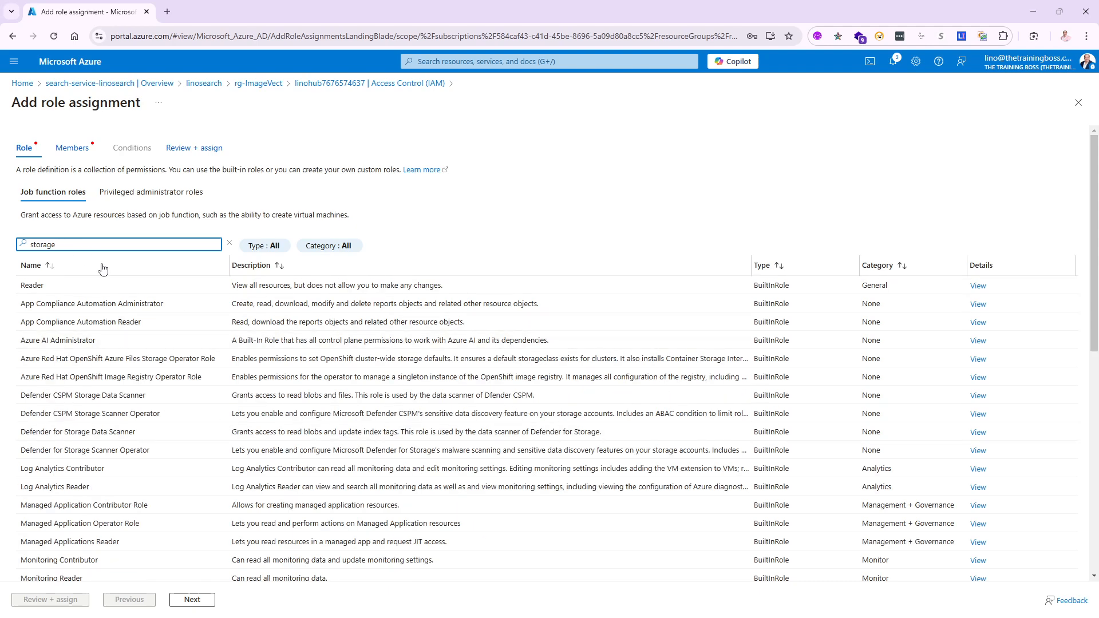
{"action": "scroll", "coordinate": [95, 363], "scroll_direction": "down", "scroll_amount": 3}
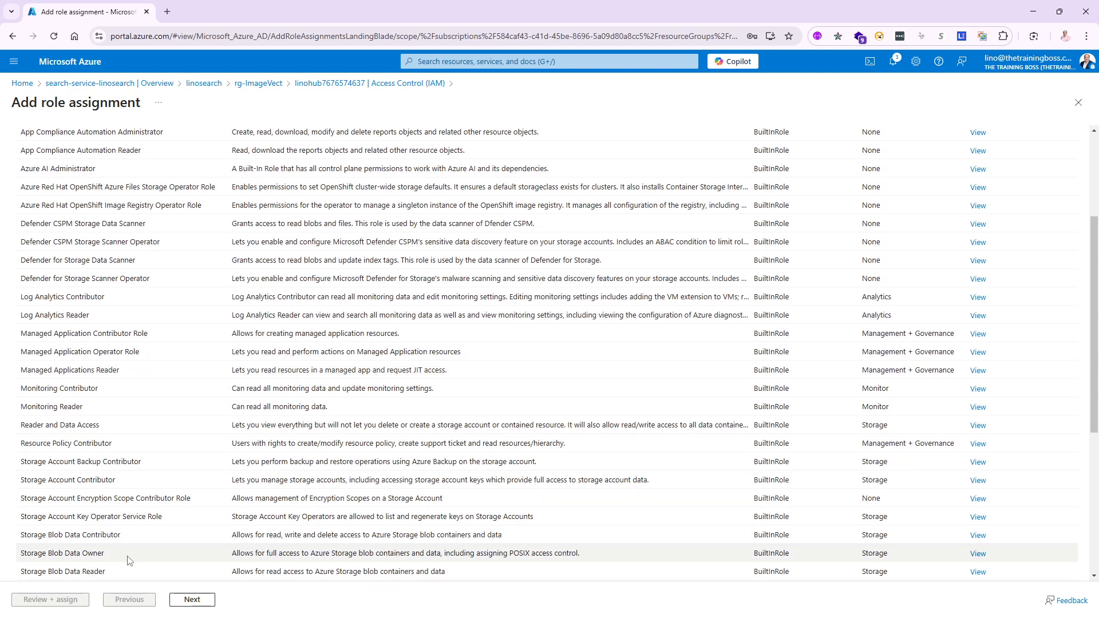
{"action": "scroll", "coordinate": [125, 561], "scroll_direction": "down", "scroll_amount": 1}
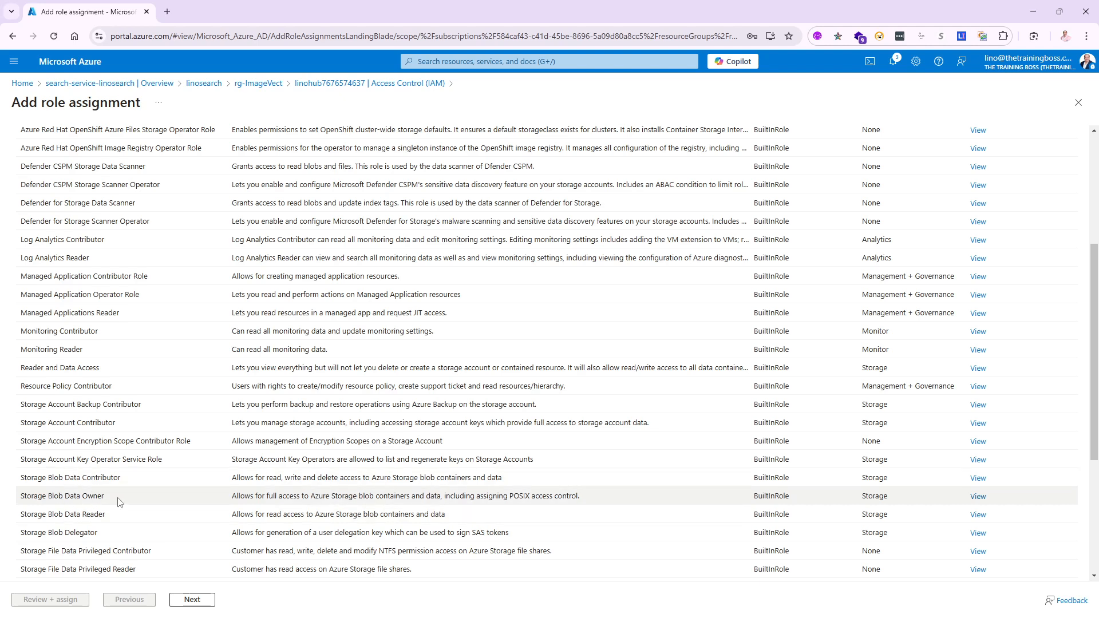
{"action": "left_click", "coordinate": [87, 515]}
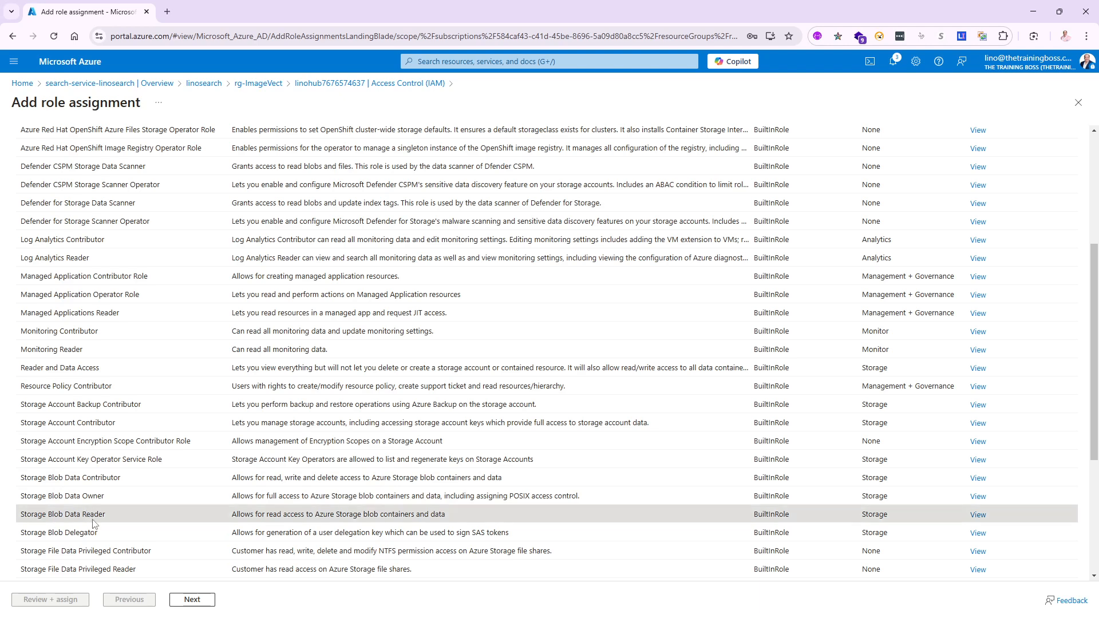
{"action": "left_click", "coordinate": [192, 600]}
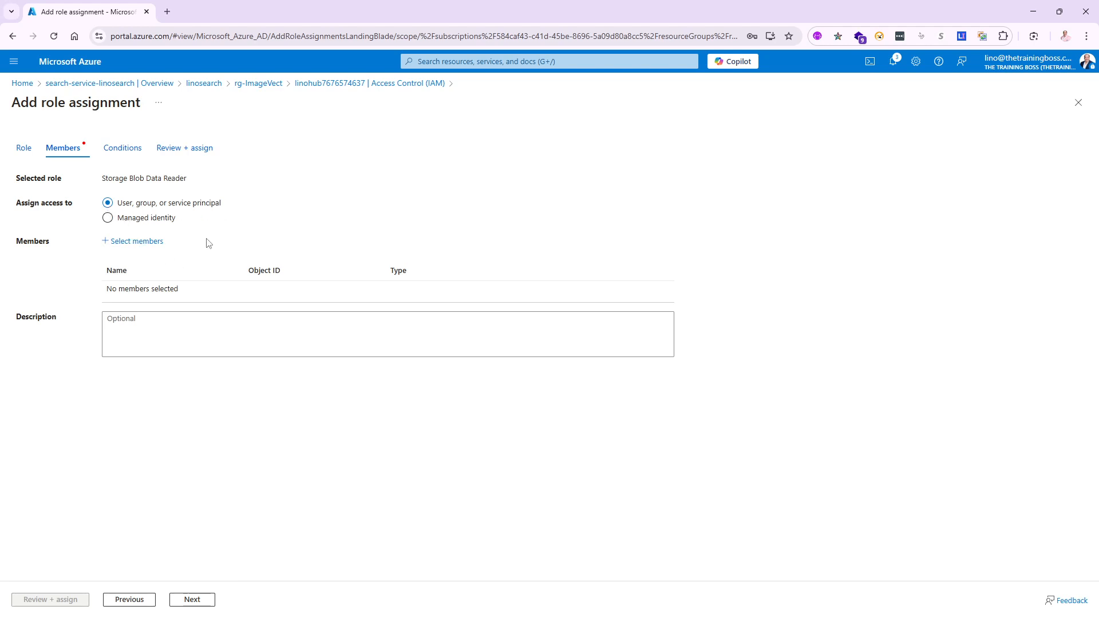
- Try to assign the role to a managed identity by looking for the search service among the system-assigned identities
{"action": "left_click", "coordinate": [107, 219]}
{"action": "left_click", "coordinate": [146, 244]}
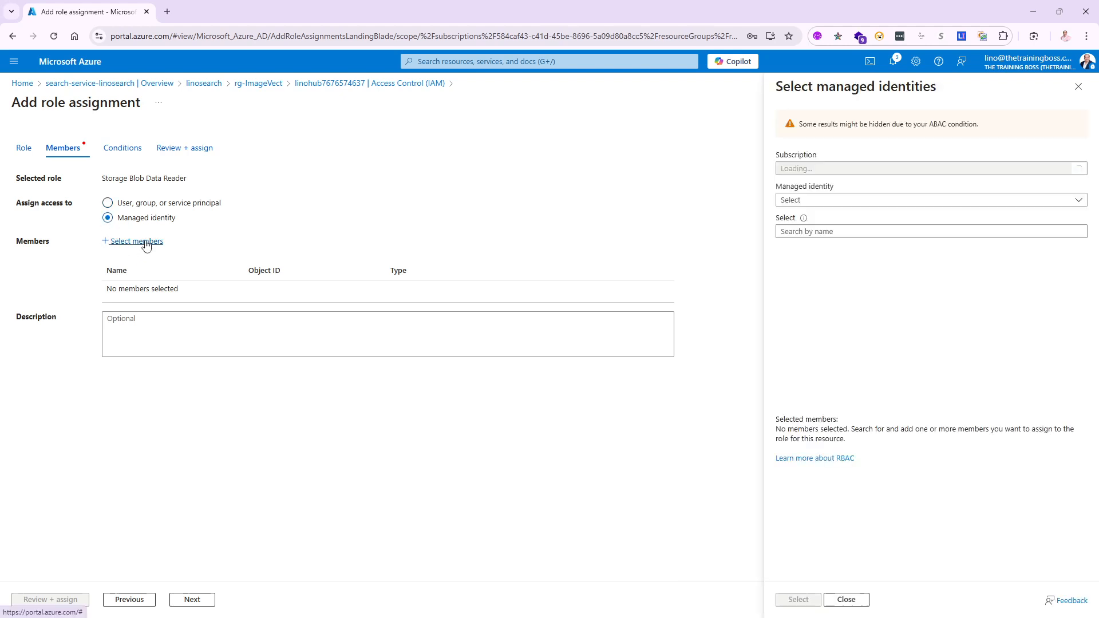
{"action": "left_click", "coordinate": [836, 201]}
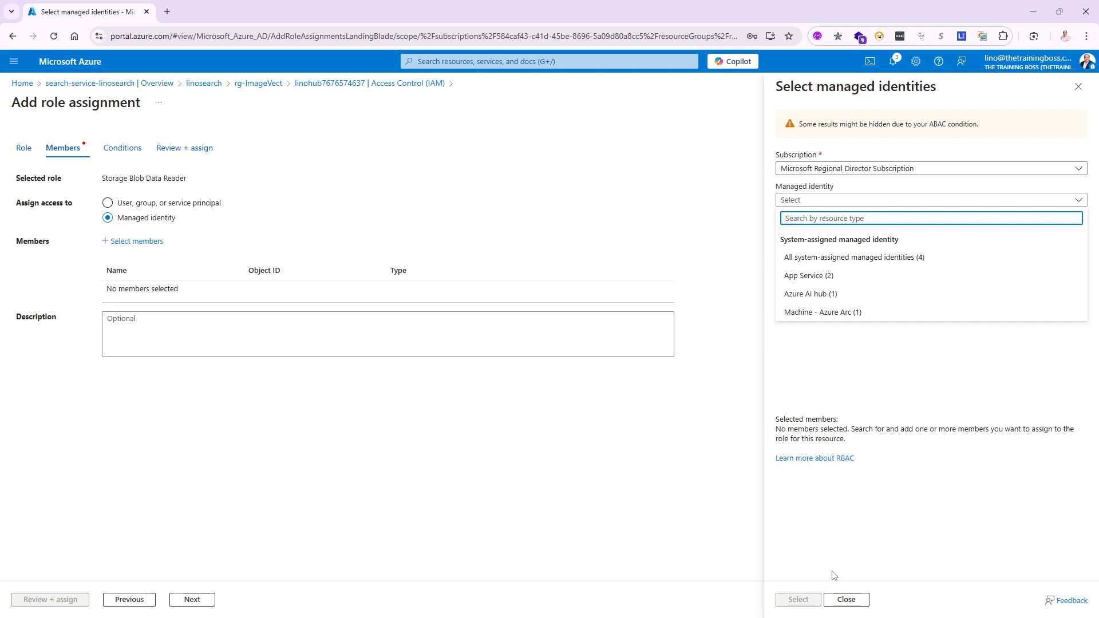
{"action": "left_click", "coordinate": [846, 601]}
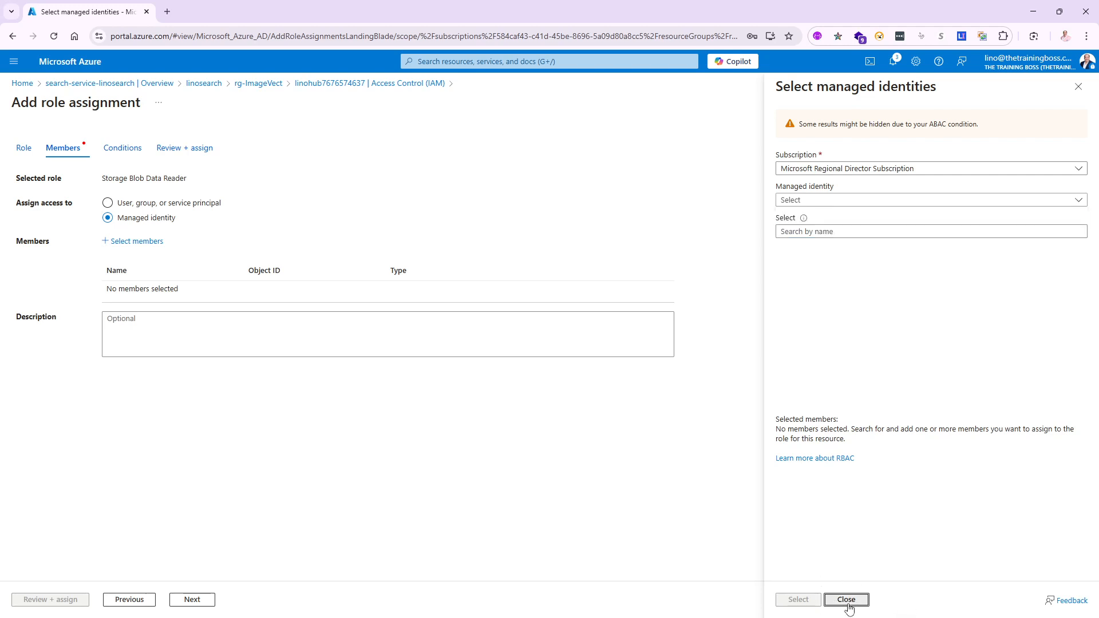
- Enable and save the system-assigned managed identity of the linosearch search service
{"action": "left_click", "coordinate": [204, 85]}
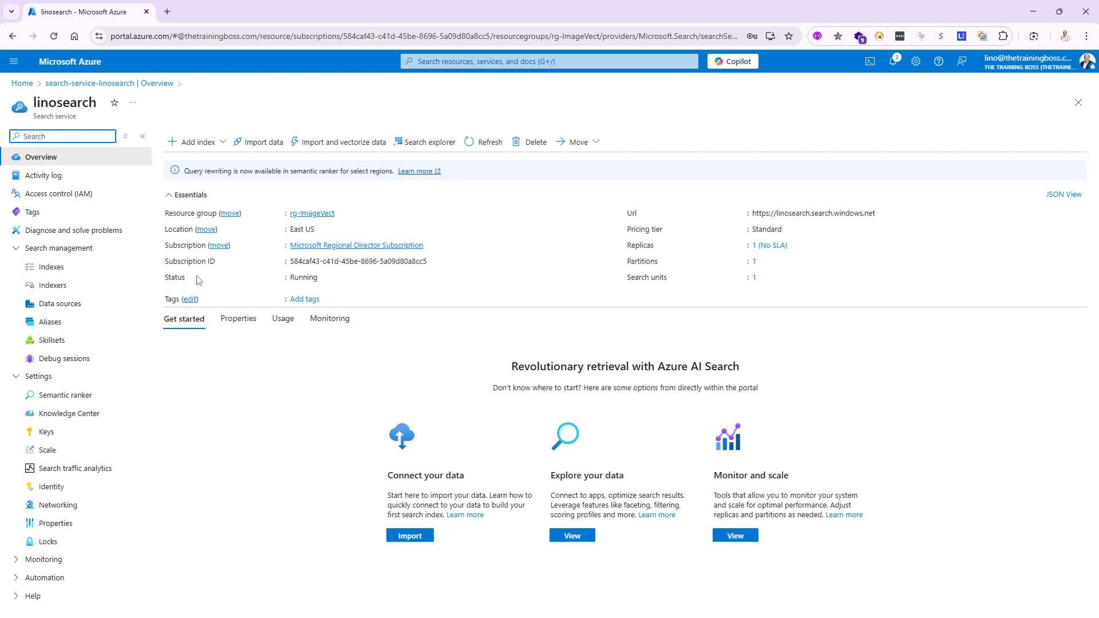
{"action": "left_click", "coordinate": [56, 494]}
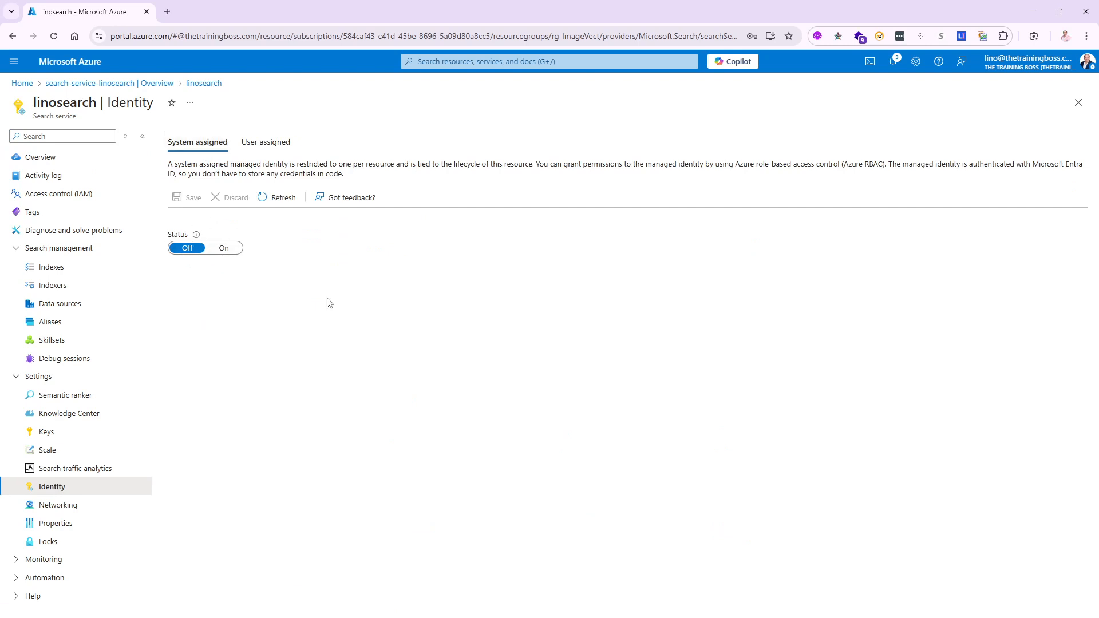
{"action": "left_click", "coordinate": [224, 248]}
{"action": "left_click", "coordinate": [188, 201]}
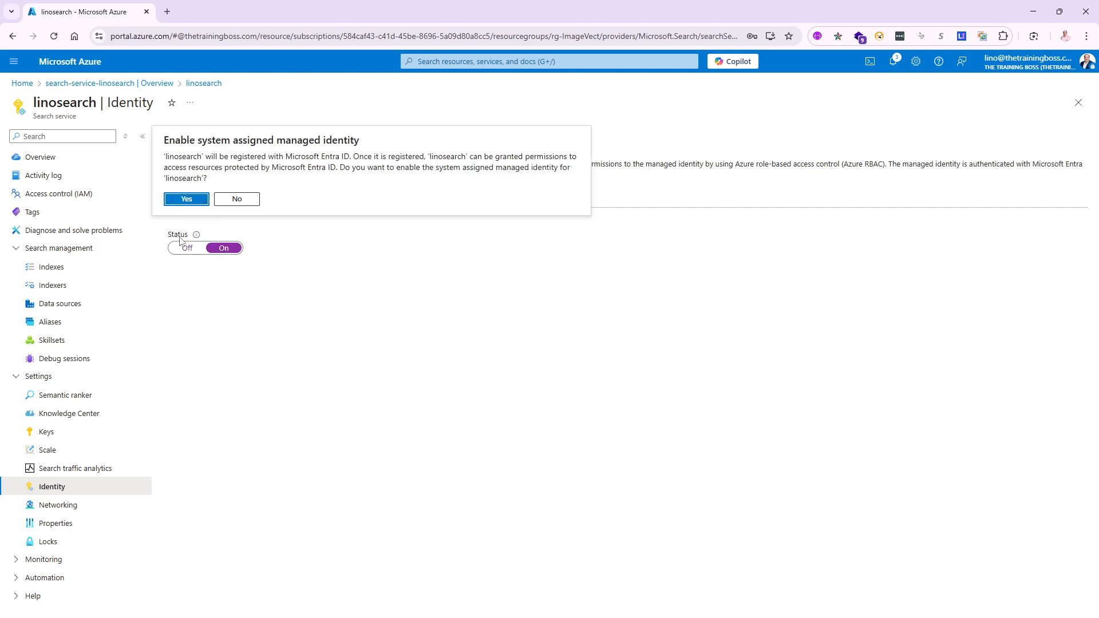
{"action": "left_click", "coordinate": [186, 199]}
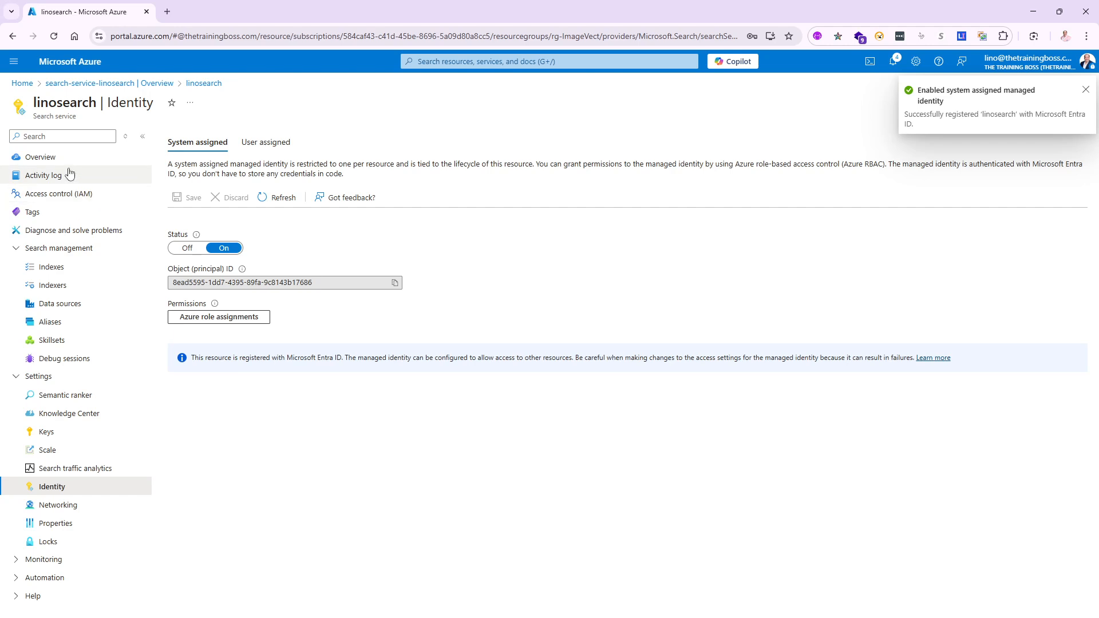
- Return to the storage account in rg-ImageVect and start adding a role assignment in its access control settings
{"action": "left_click", "coordinate": [51, 161]}
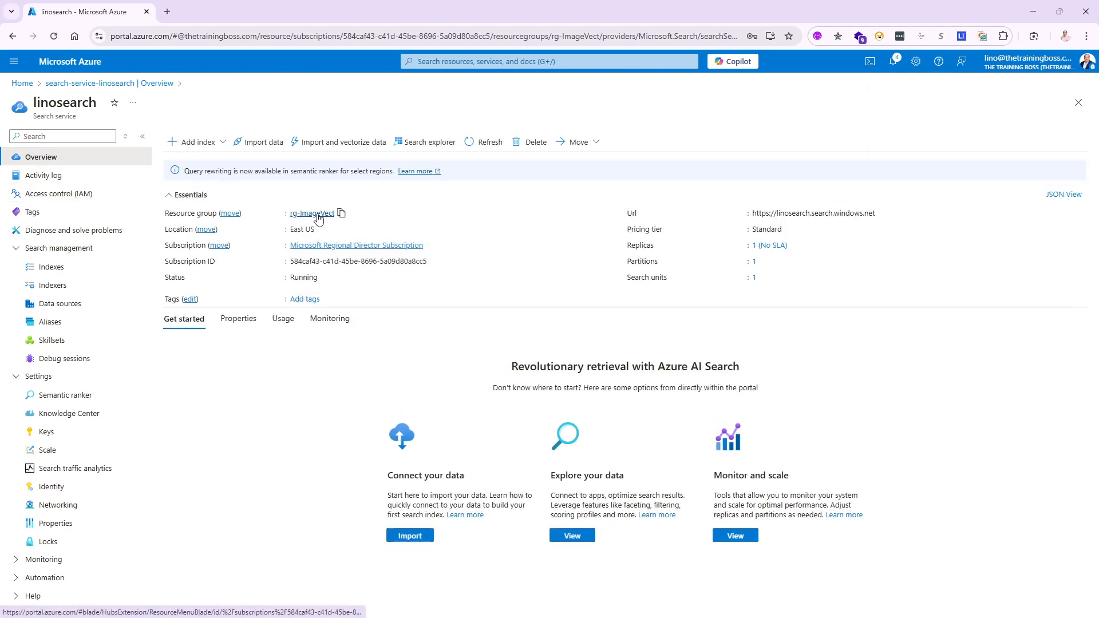
{"action": "left_click", "coordinate": [337, 213]}
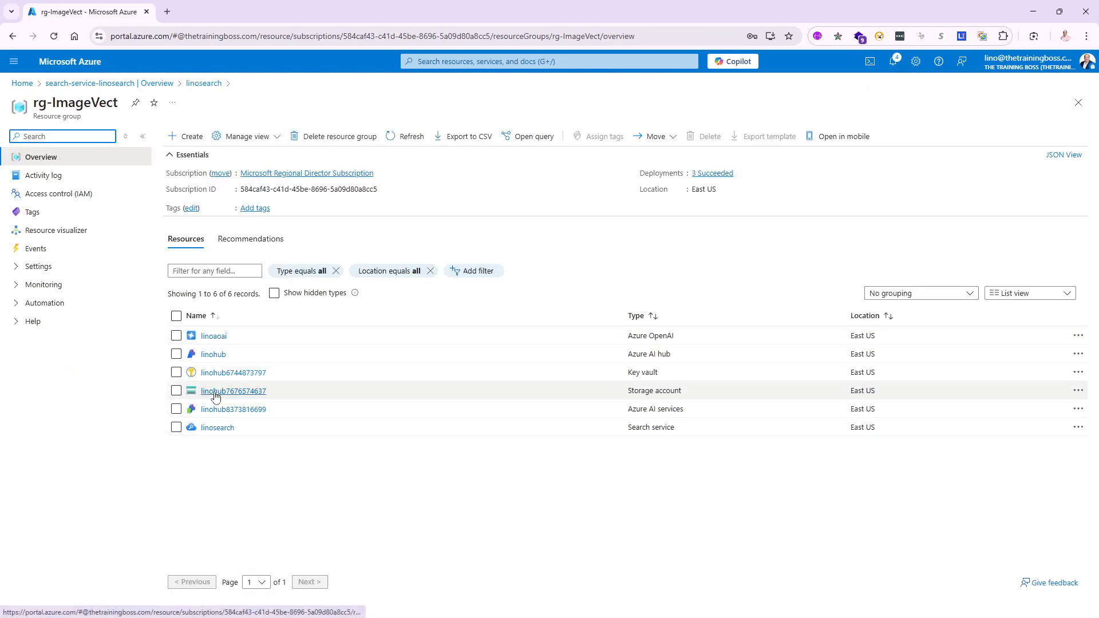
{"action": "left_click", "coordinate": [216, 392]}
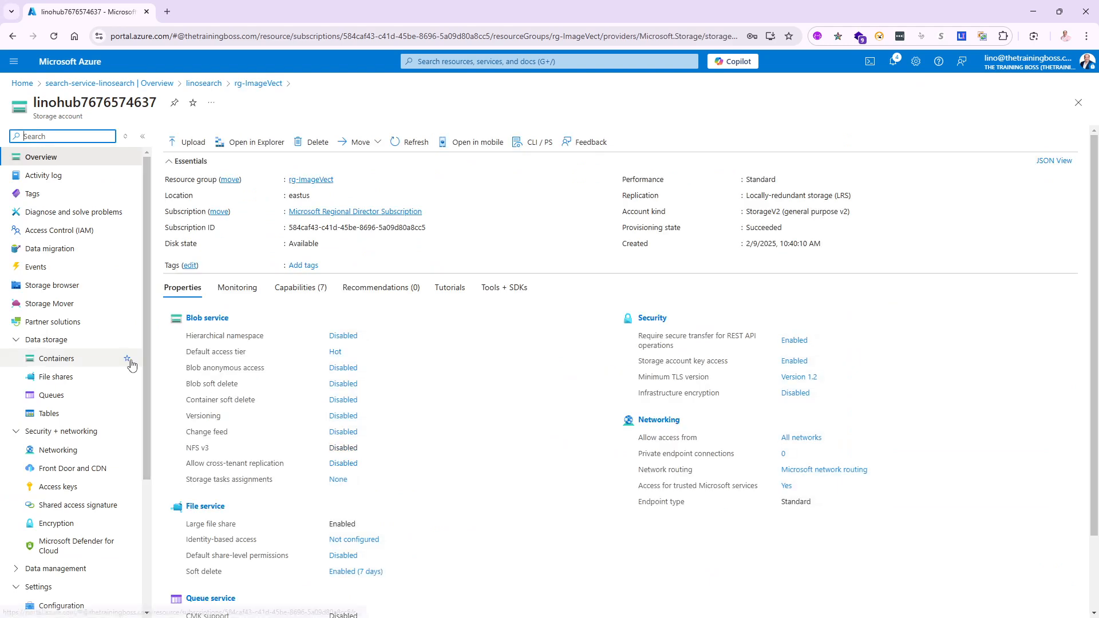
{"action": "left_click", "coordinate": [56, 235]}
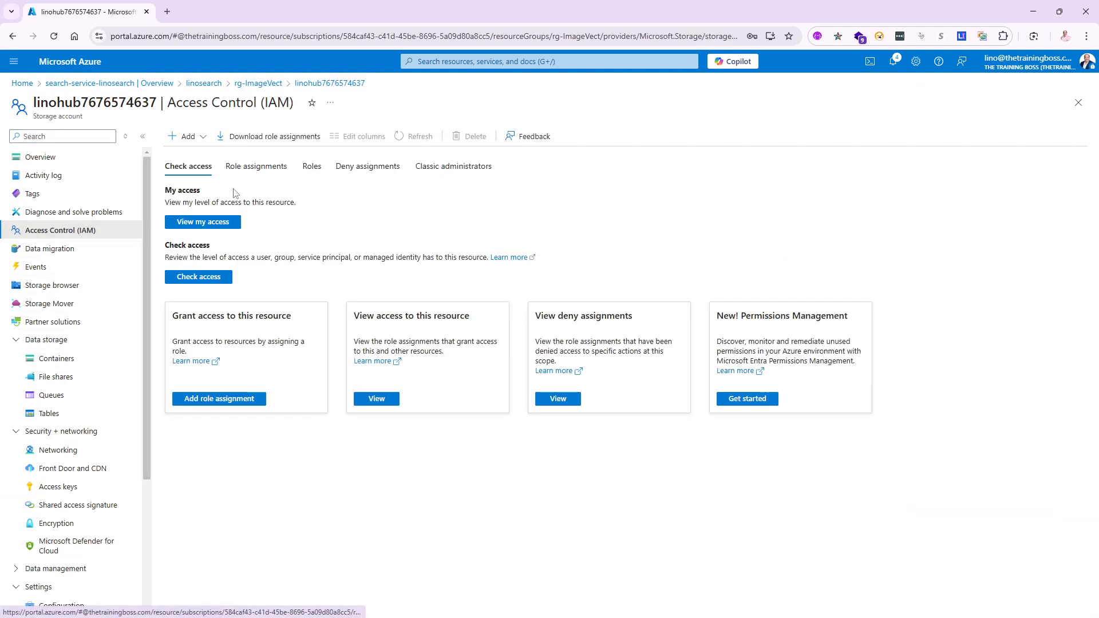
{"action": "left_click", "coordinate": [201, 157]}
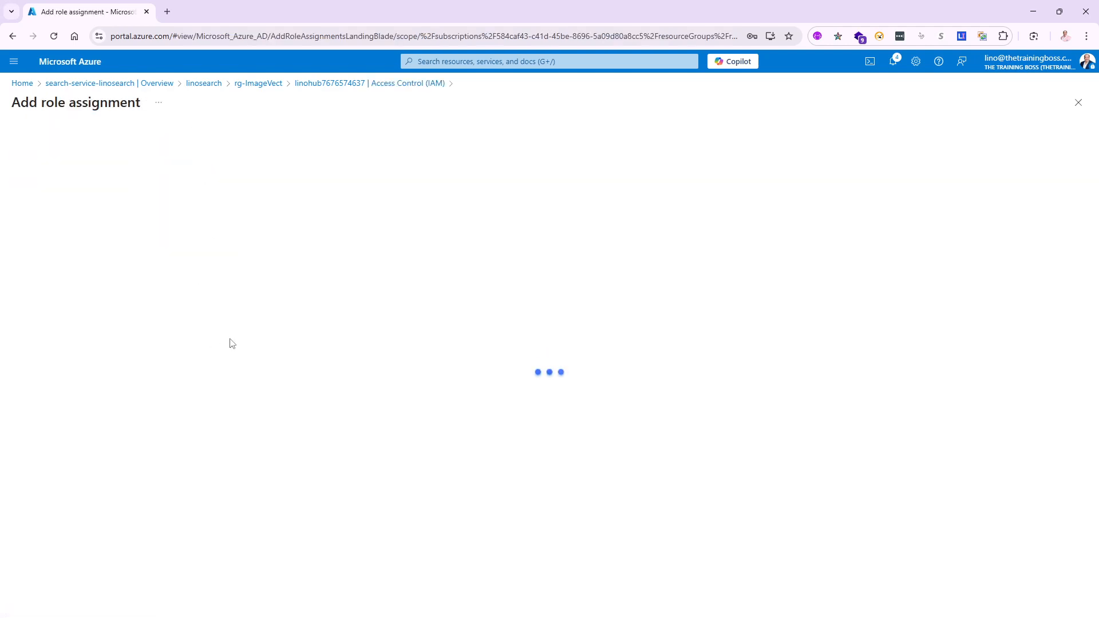
- Search the job function roles for Storage and choose Storage Blob Data Reader as the role
{"action": "left_click", "coordinate": [81, 241]}
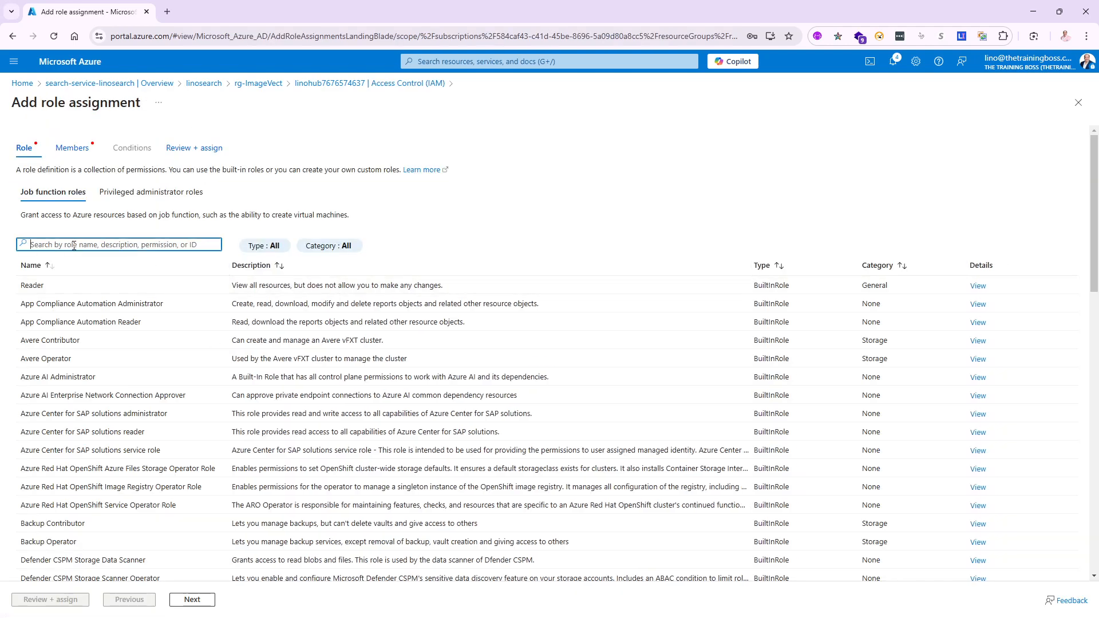
{"action": "type", "text": "Storage"}
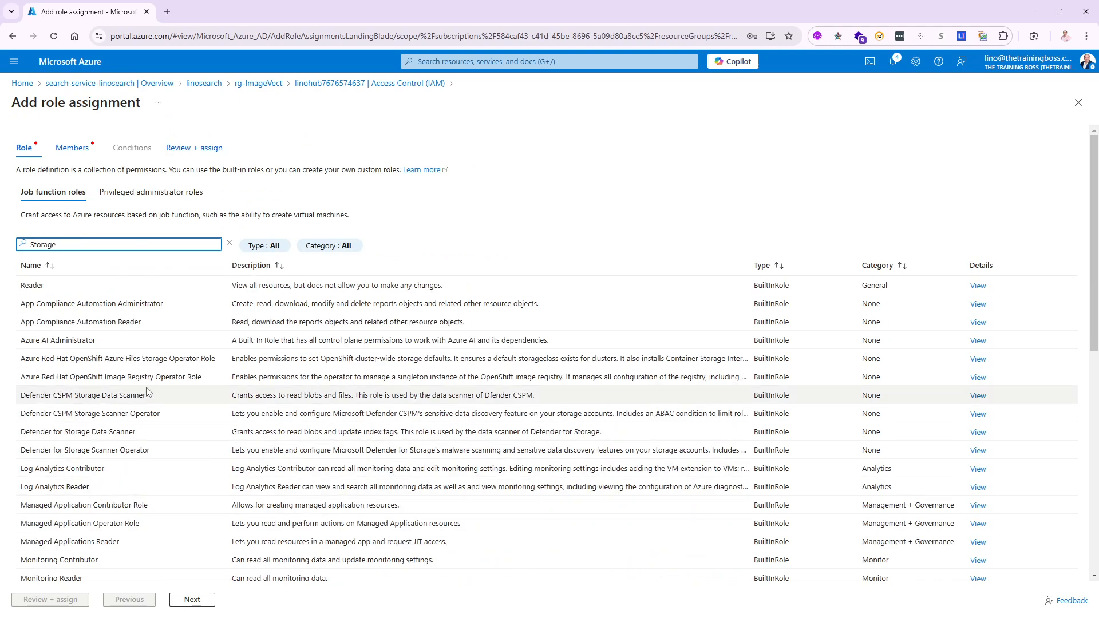
{"action": "scroll", "coordinate": [127, 460], "scroll_direction": "down", "scroll_amount": 4}
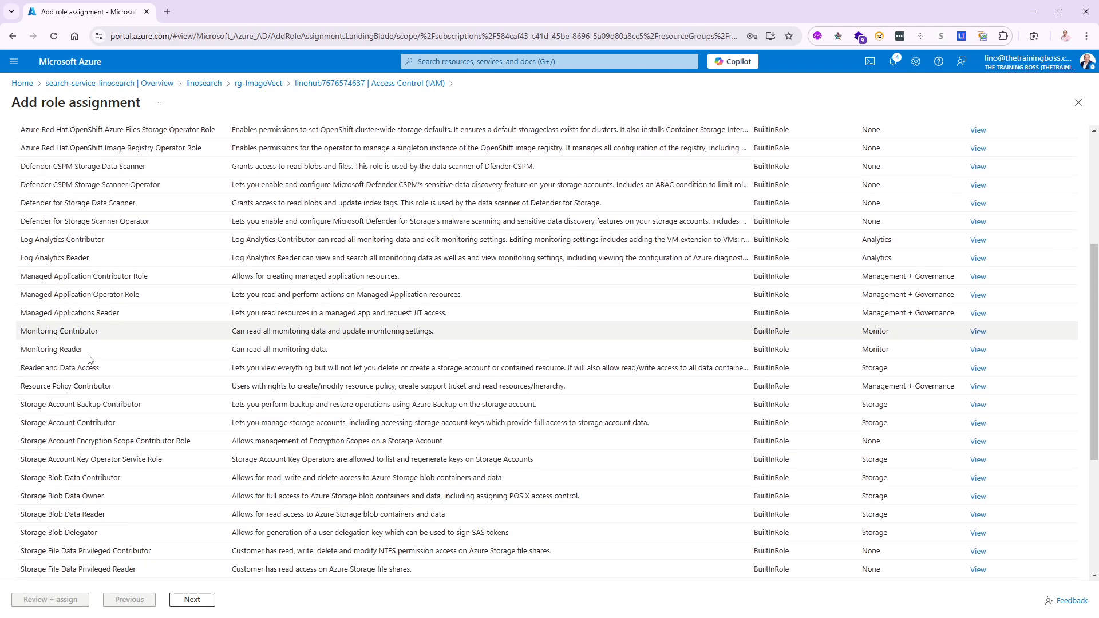
{"action": "left_click", "coordinate": [143, 515]}
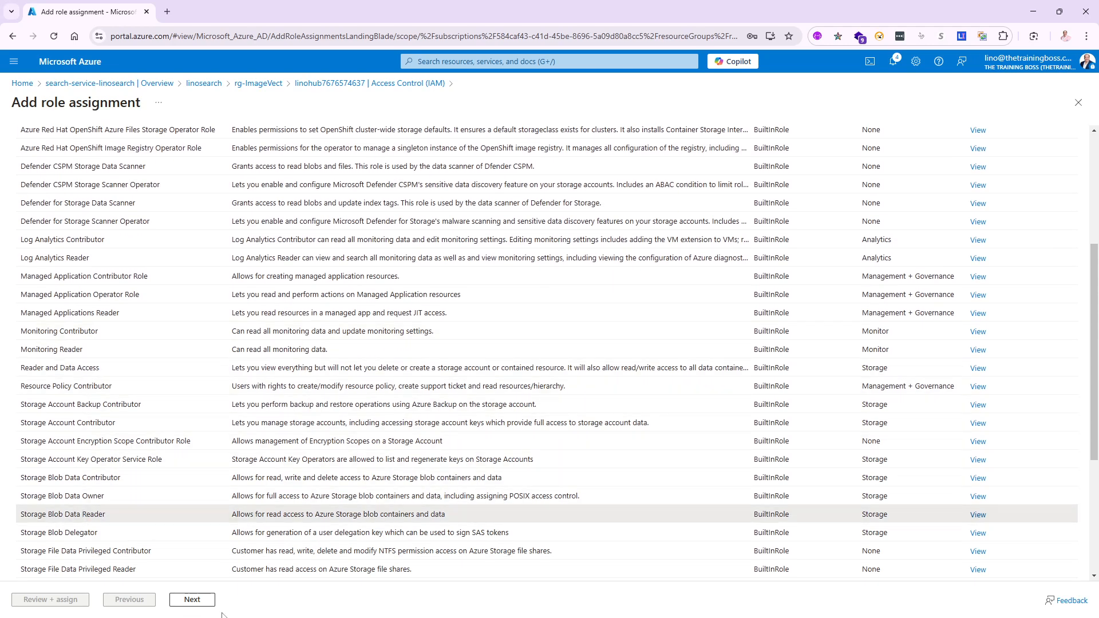
{"action": "left_click", "coordinate": [201, 606]}
- Assign the role to the linosearch managed identity of type Search service, without adding conditions, and submit the assignment
{"action": "left_click", "coordinate": [107, 218]}
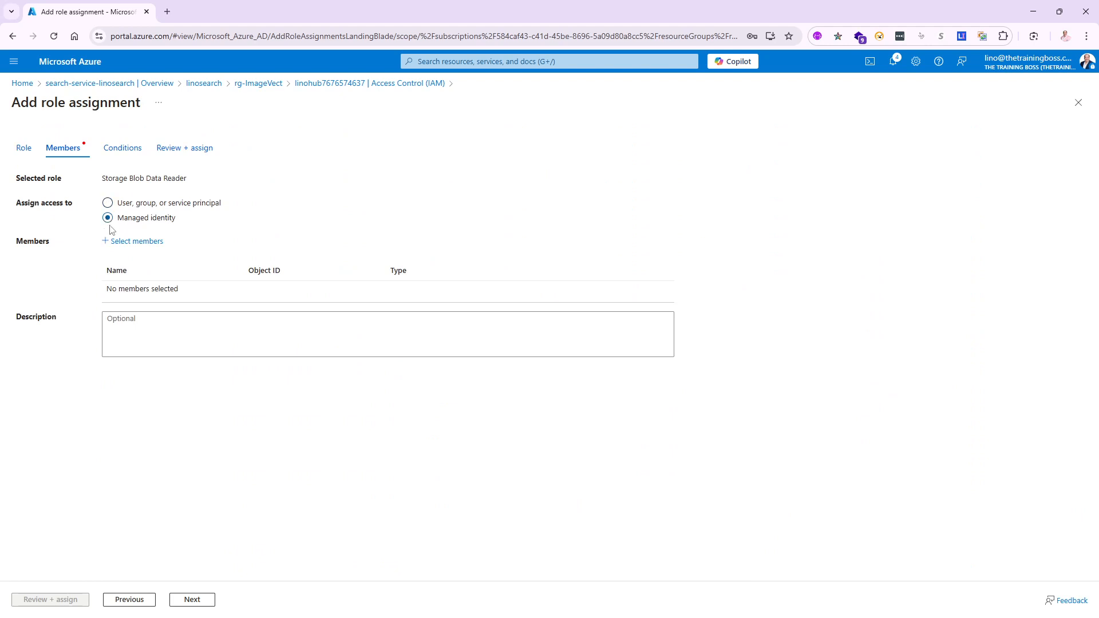
{"action": "left_click", "coordinate": [136, 241]}
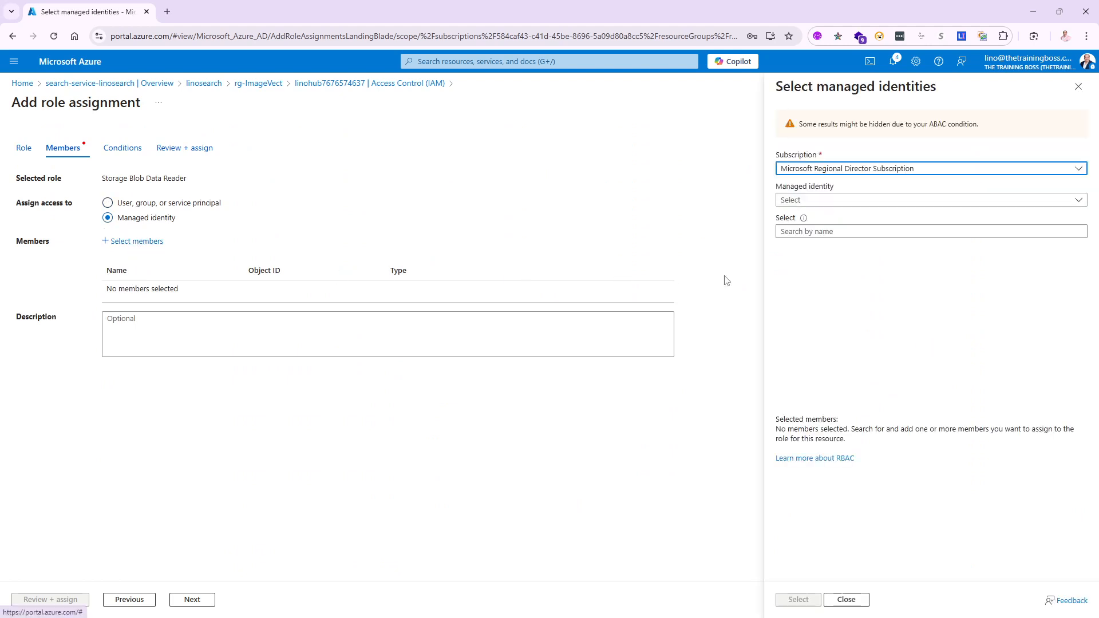
{"action": "left_click", "coordinate": [823, 201]}
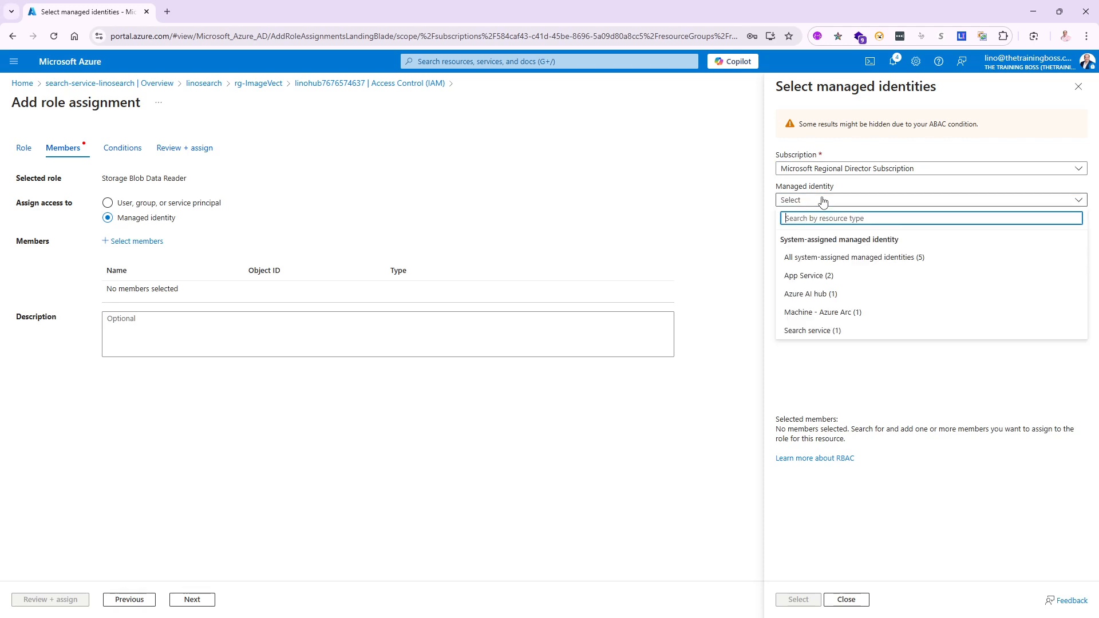
{"action": "left_click", "coordinate": [812, 331]}
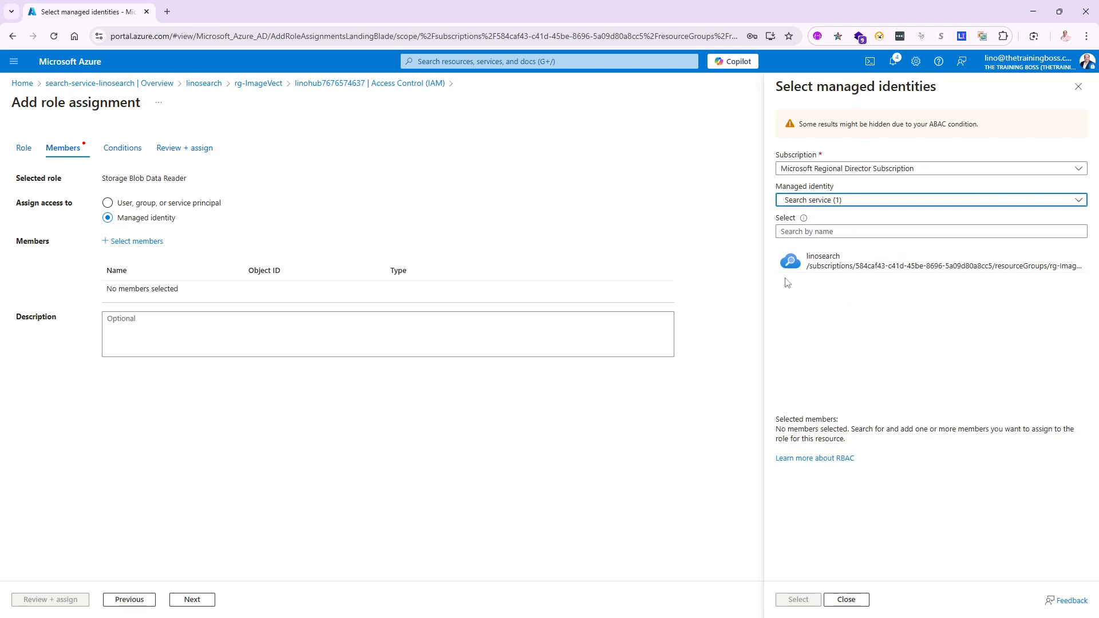
{"action": "left_click", "coordinate": [826, 264]}
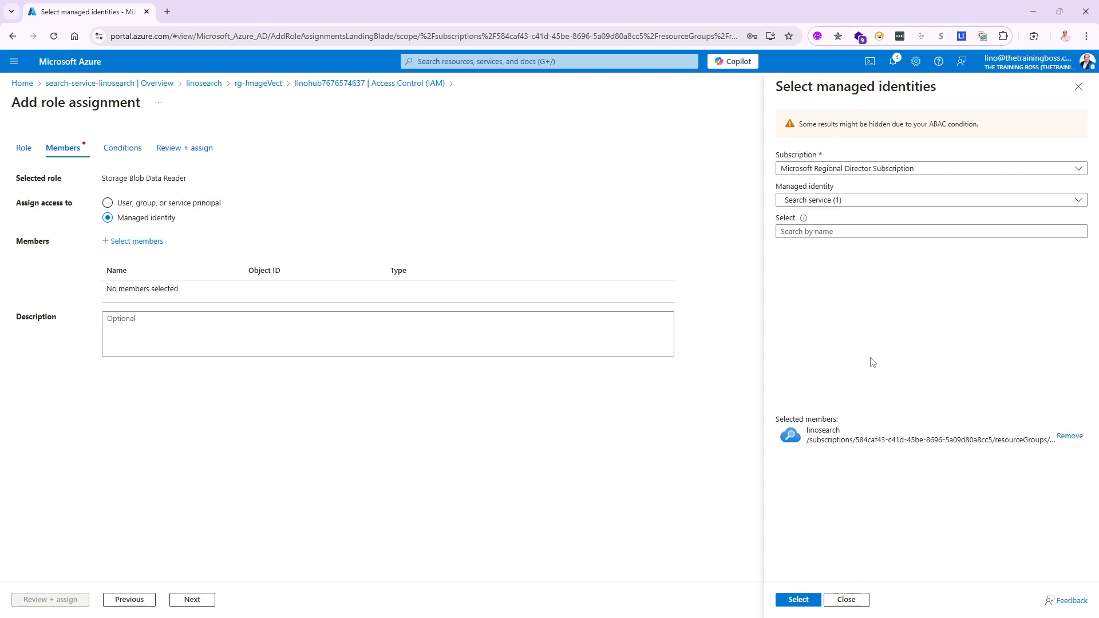
{"action": "left_click", "coordinate": [809, 603]}
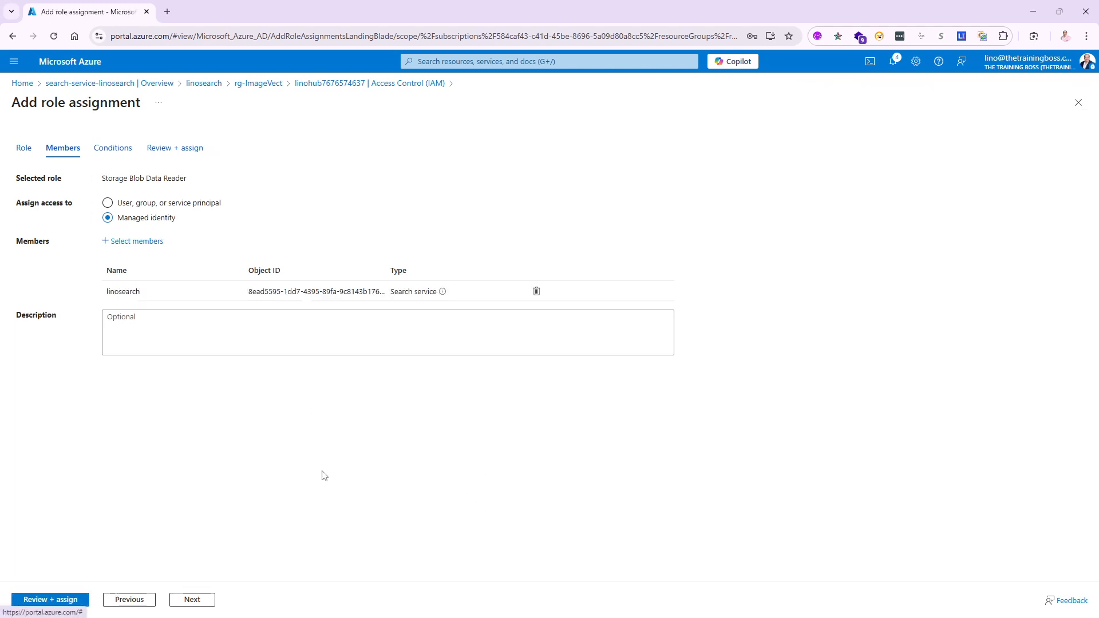
{"action": "left_click", "coordinate": [192, 600]}
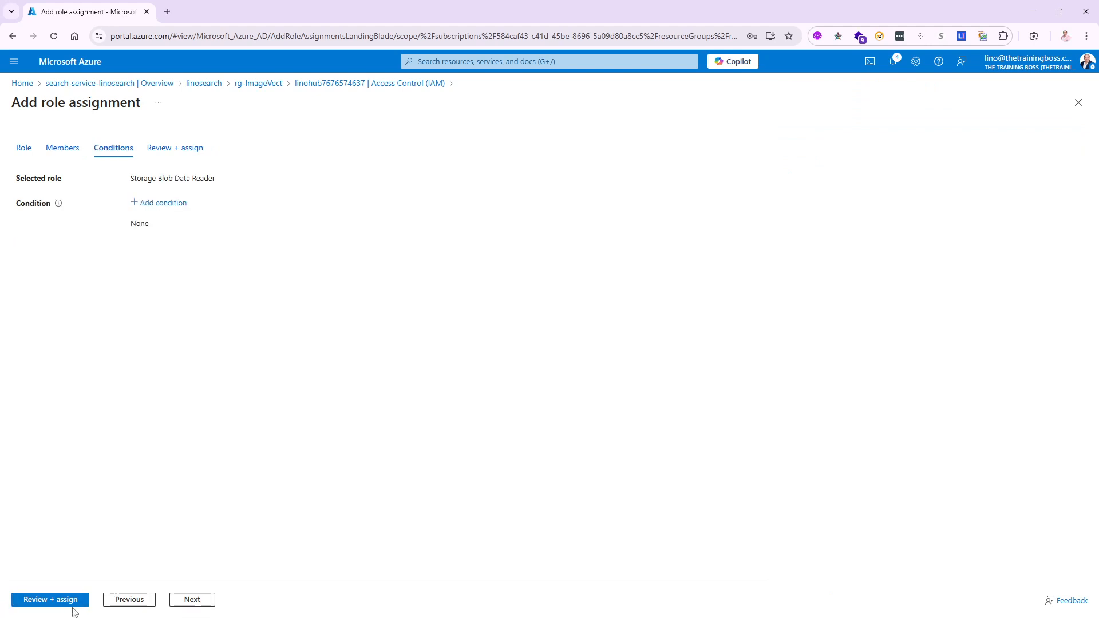
{"action": "left_click", "coordinate": [192, 600]}
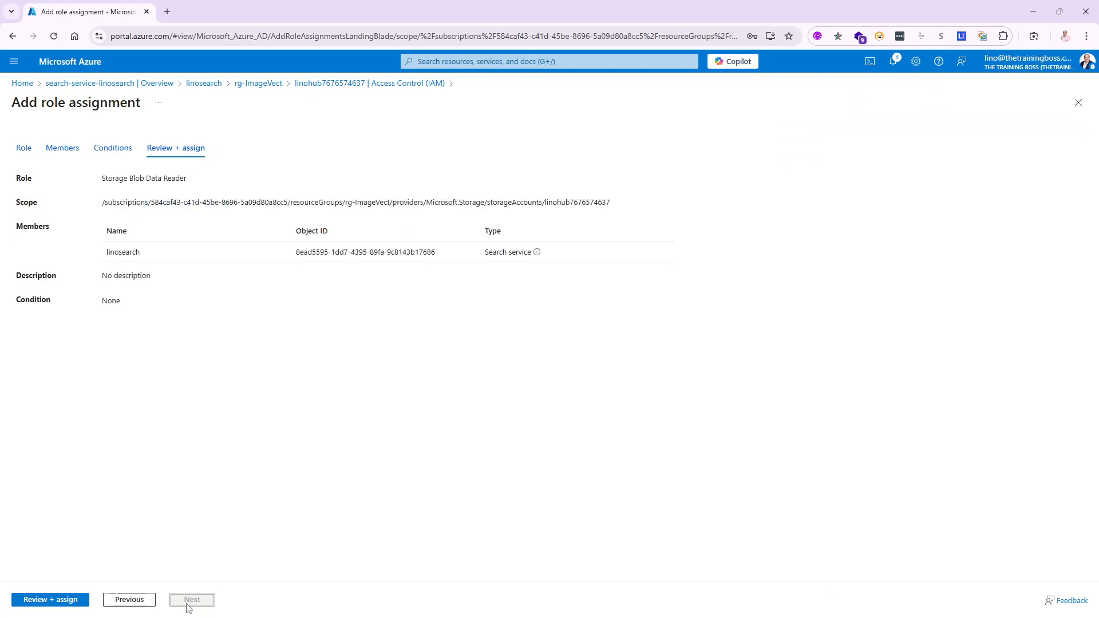
{"action": "left_click", "coordinate": [48, 600]}
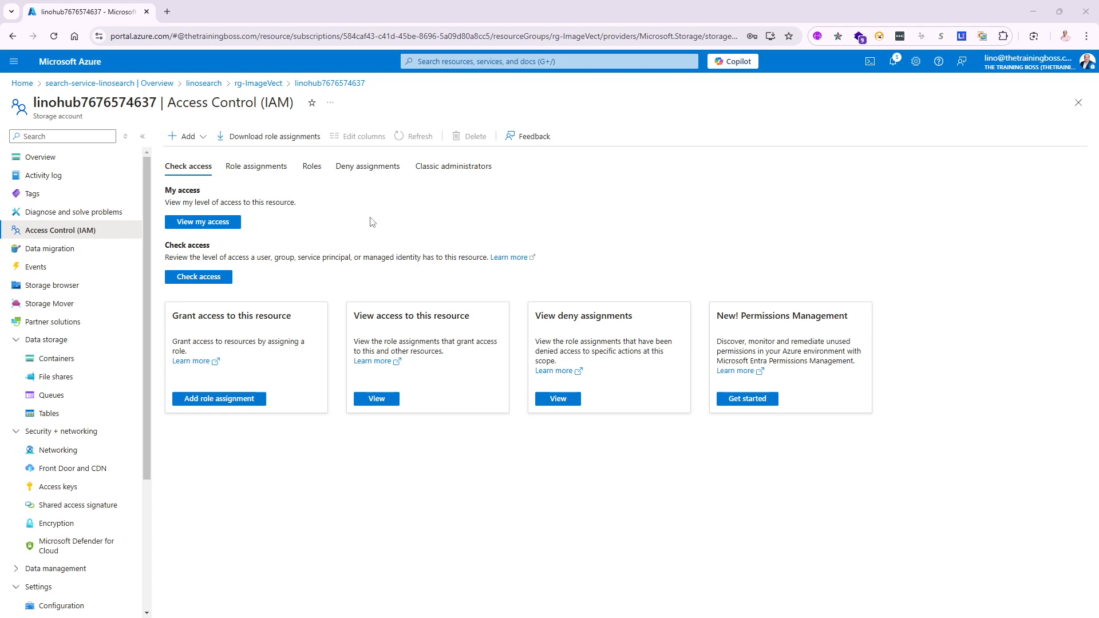
- Start Import and vectorize data for the linosearch service with Azure Blob Storage as the data source
{"action": "left_click", "coordinate": [203, 84]}
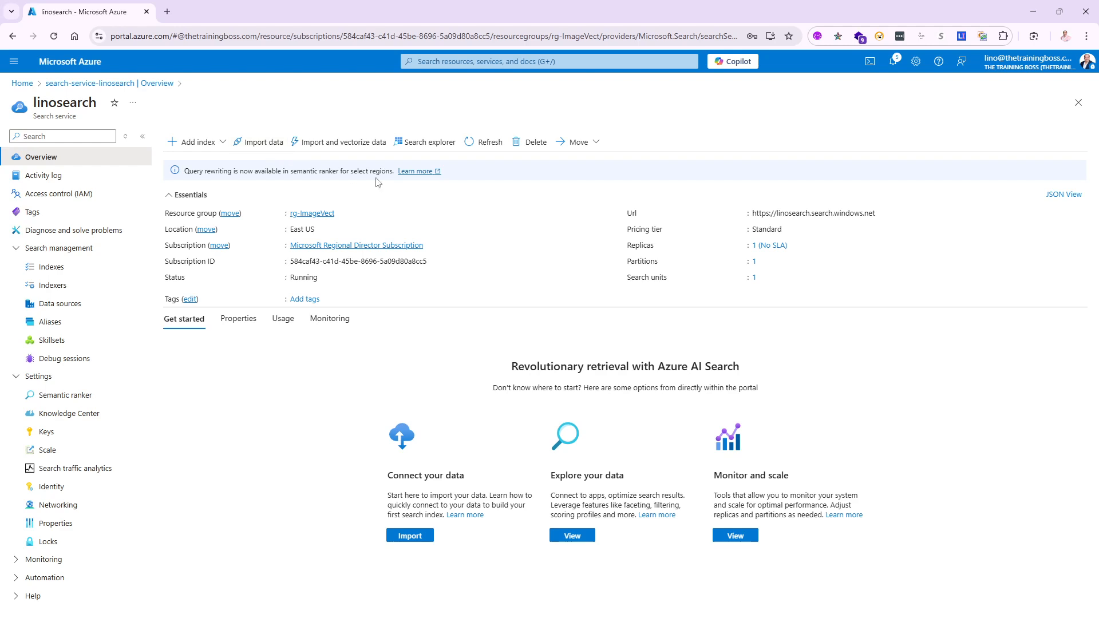
{"action": "left_click", "coordinate": [338, 143]}
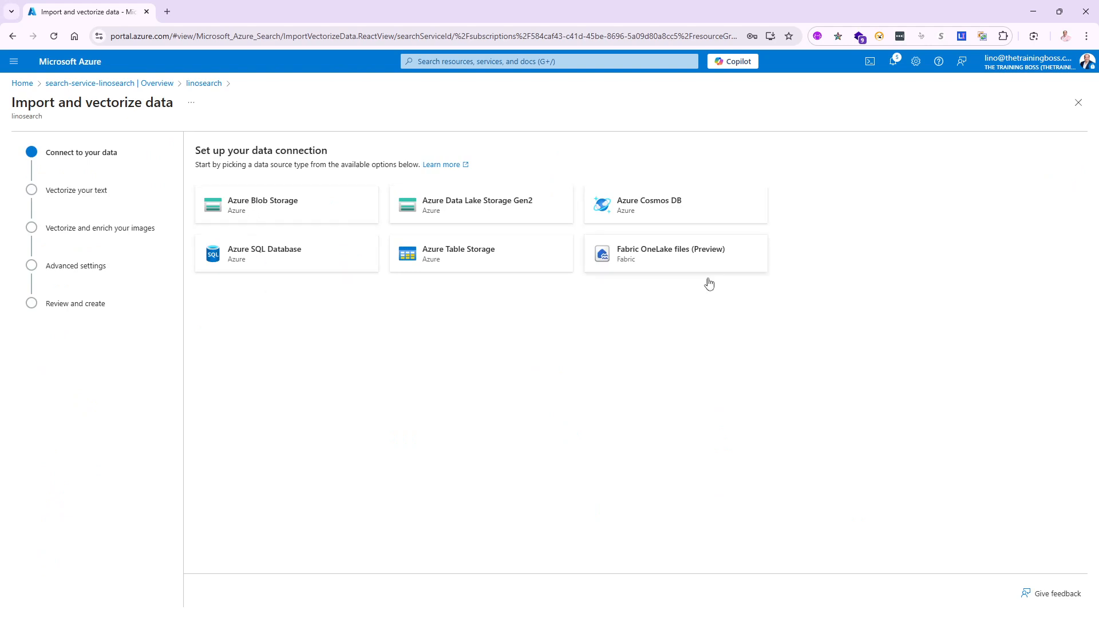
{"action": "left_click", "coordinate": [282, 207]}
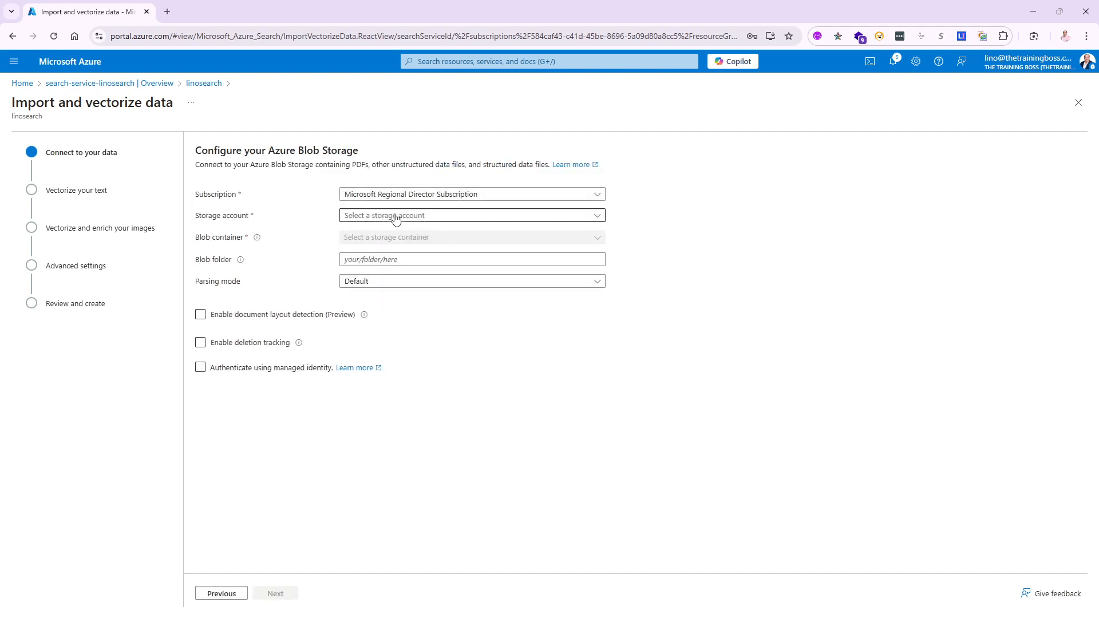
{"action": "left_click", "coordinate": [431, 217]}
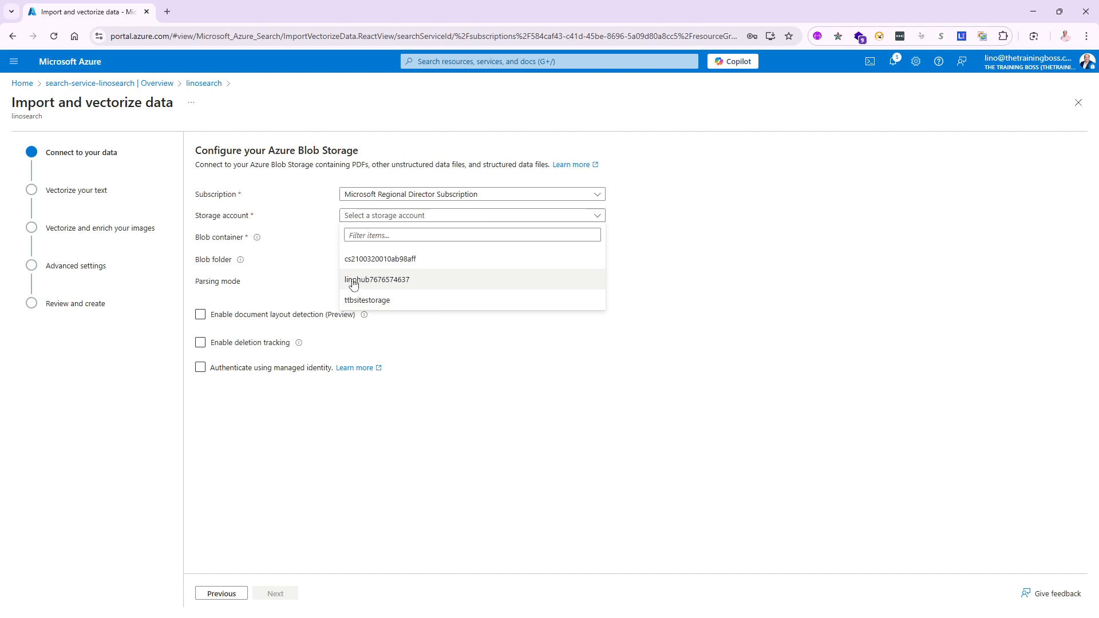
{"action": "left_click", "coordinate": [380, 283]}
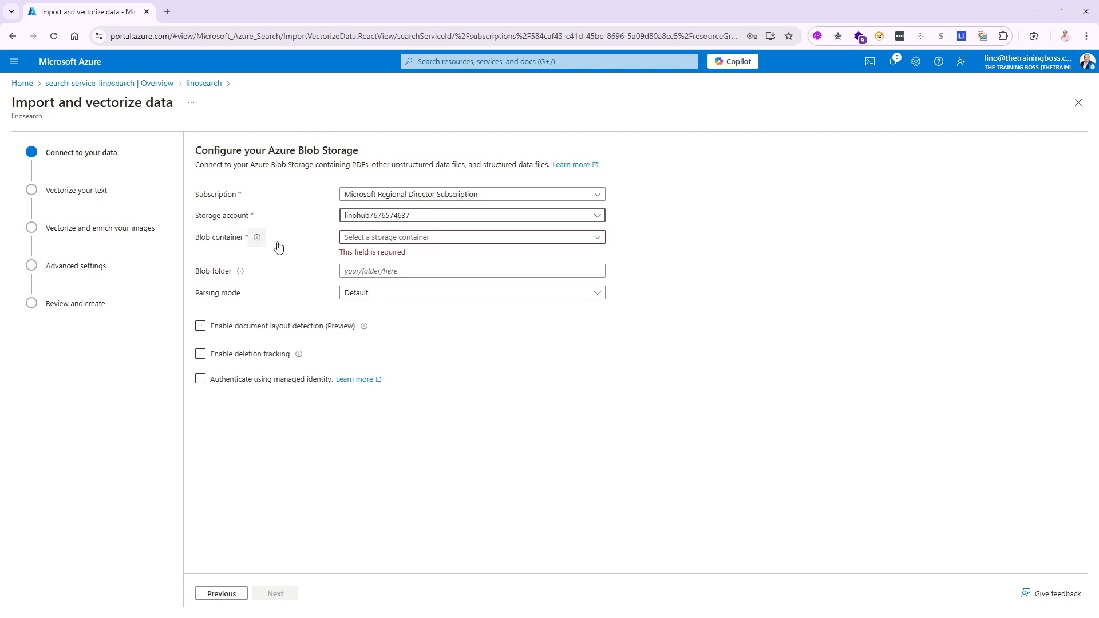
{"action": "left_click", "coordinate": [382, 241]}
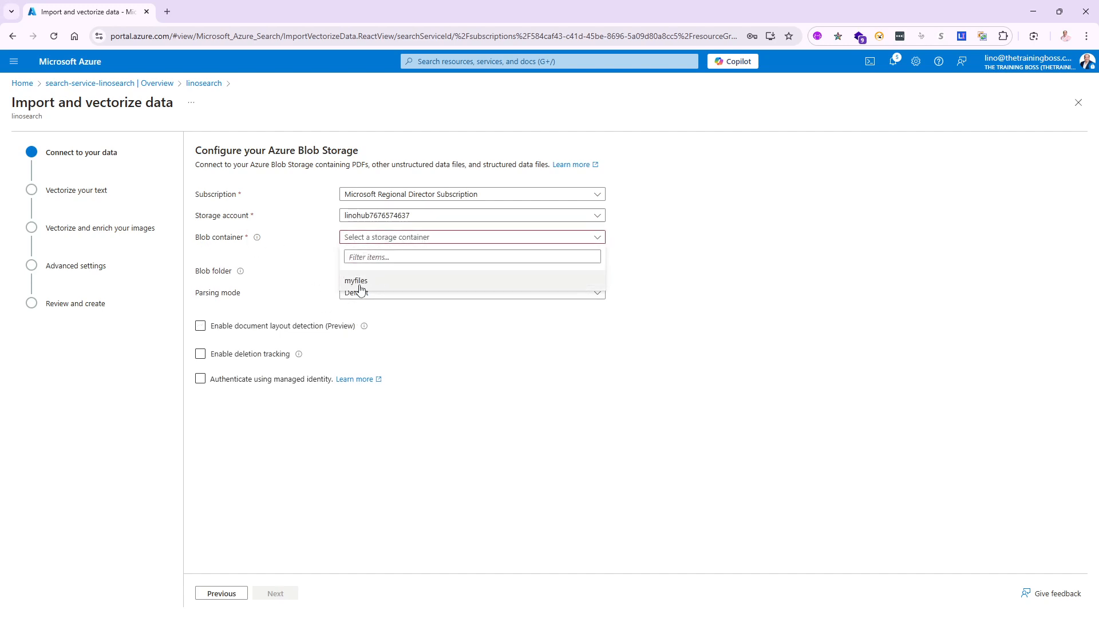
{"action": "left_click", "coordinate": [359, 283]}
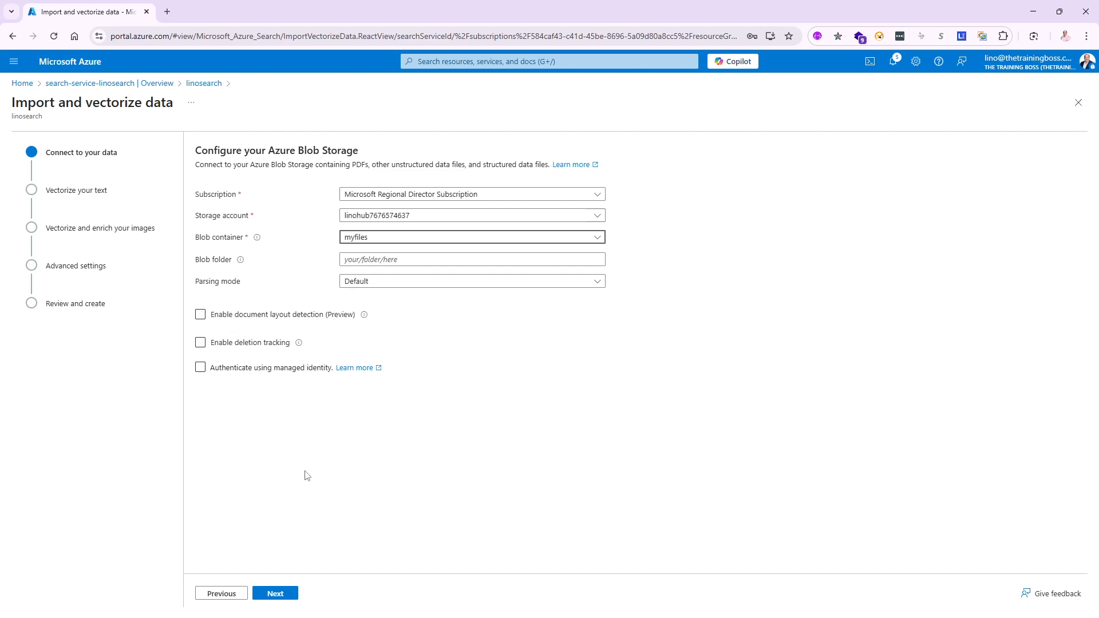
- Enable managed identity authentication with the System-assigned type for the blob storage connection and continue to text vectorization
{"action": "left_click", "coordinate": [254, 318]}
{"action": "left_click", "coordinate": [339, 344]}
{"action": "left_click", "coordinate": [200, 367]}
{"action": "left_click", "coordinate": [201, 369]}
{"action": "left_click", "coordinate": [201, 369]}
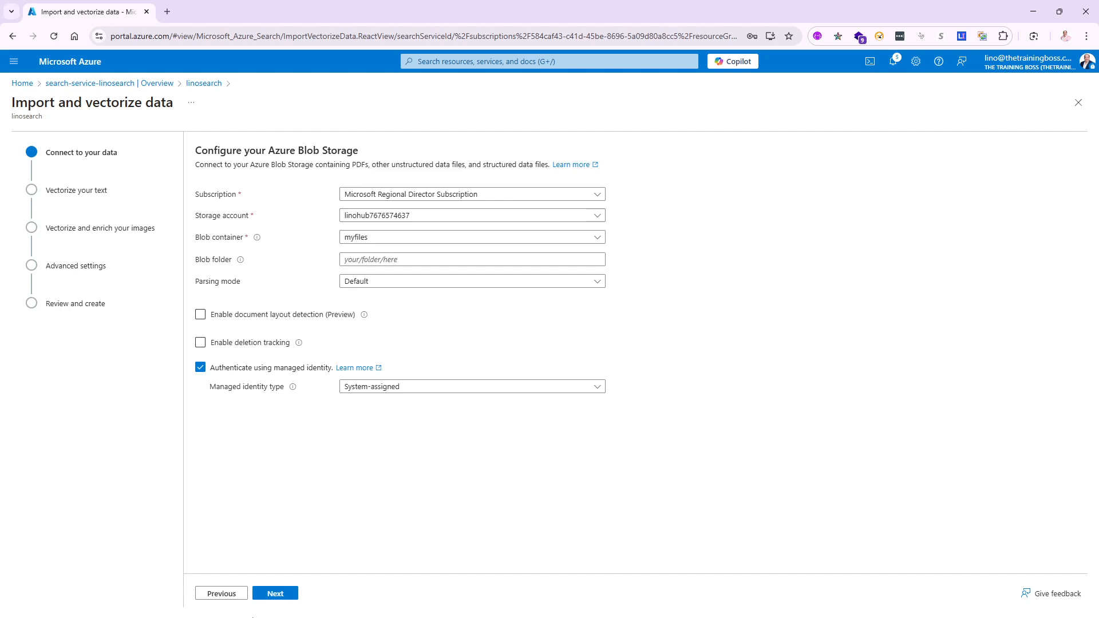
{"action": "left_click", "coordinate": [278, 594]}
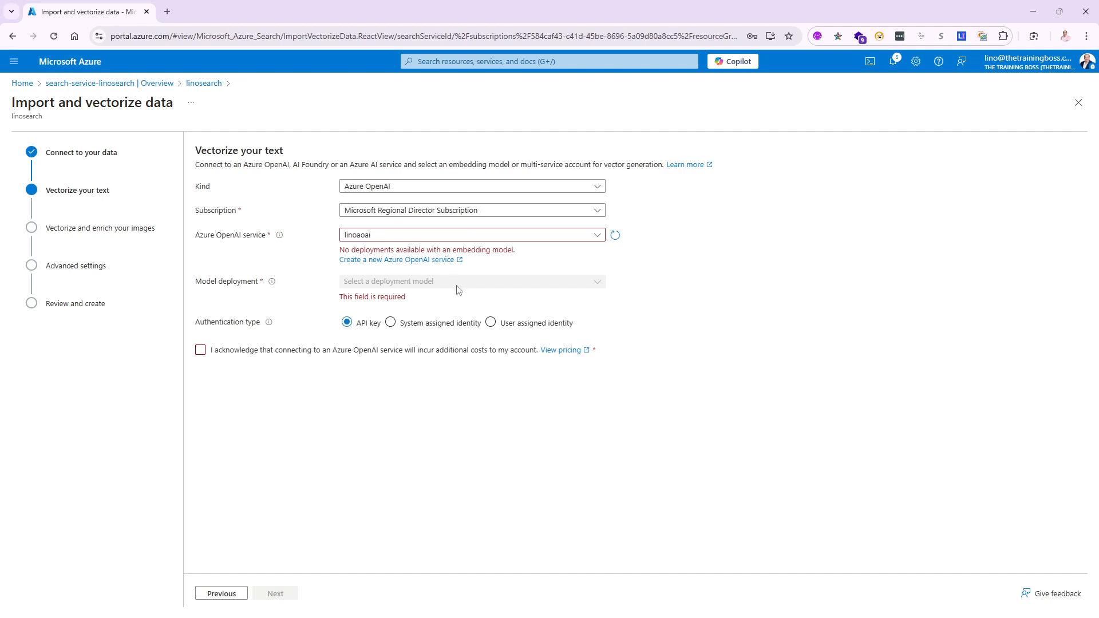
- Try to configure text vectorization with the Azure OpenAI kind, and leave the import wizard for the linosearch overview
{"action": "left_click", "coordinate": [409, 192]}
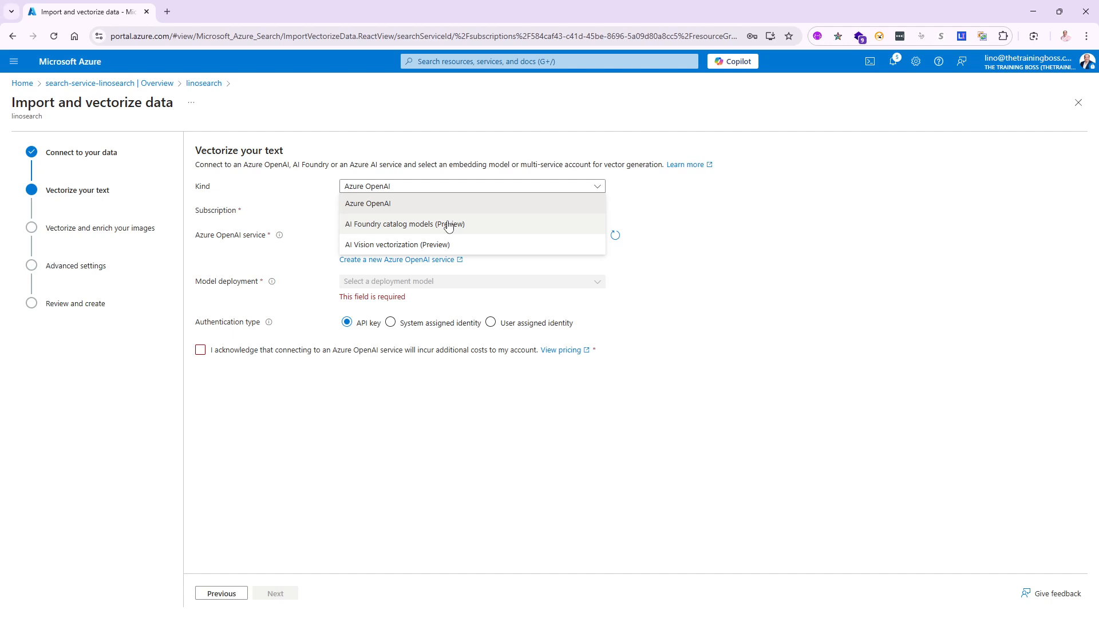
{"action": "left_click", "coordinate": [382, 207]}
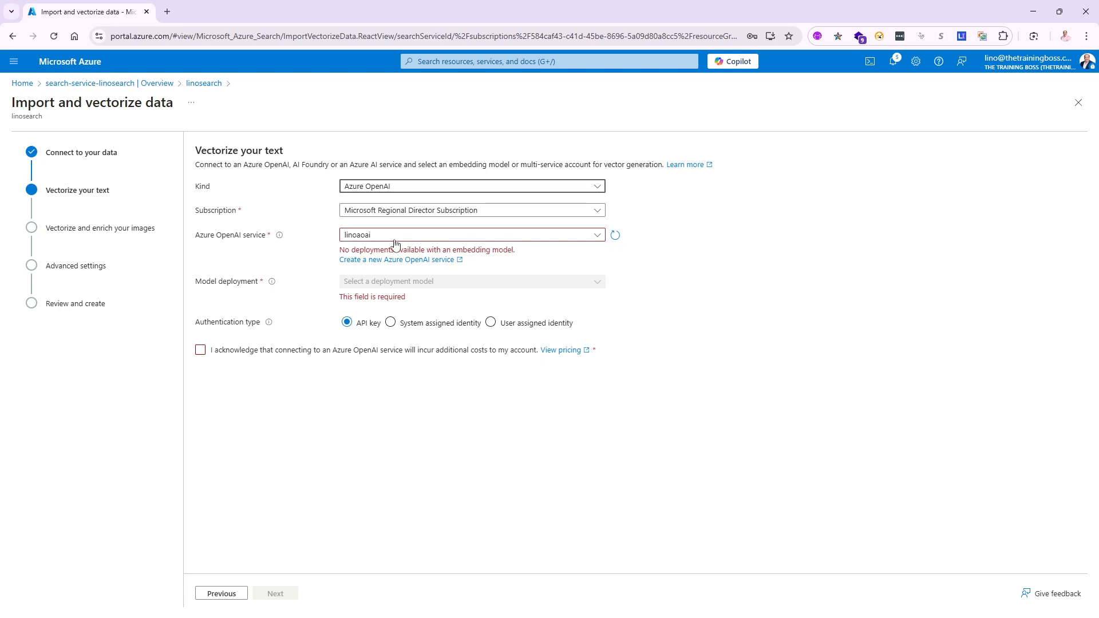
{"action": "left_click", "coordinate": [344, 350]}
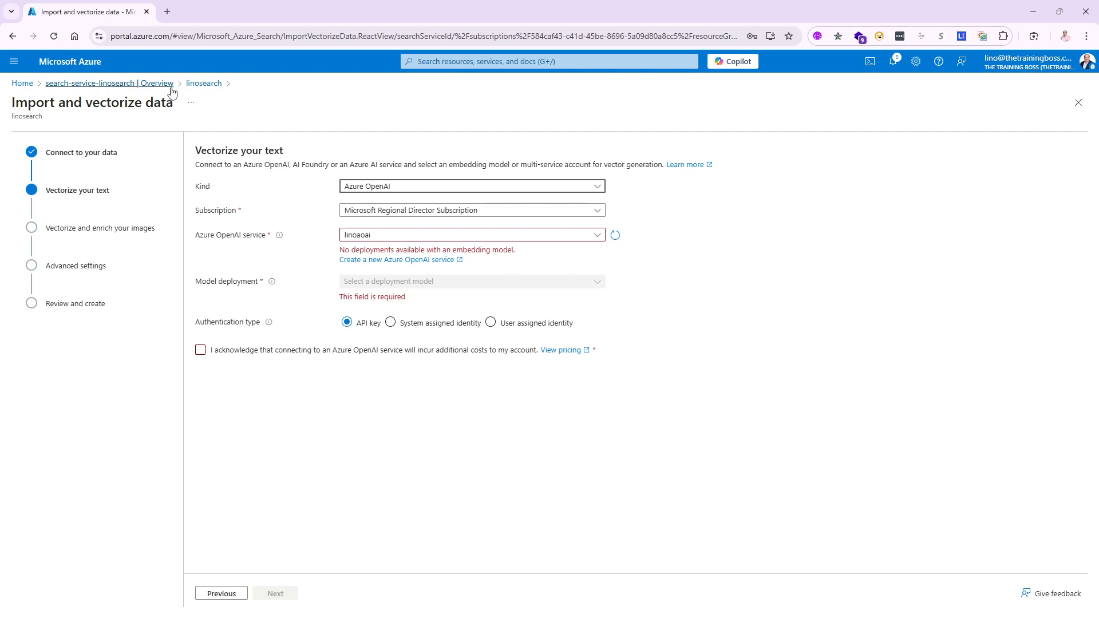
{"action": "left_click", "coordinate": [203, 85]}
{"action": "left_click", "coordinate": [599, 121]}
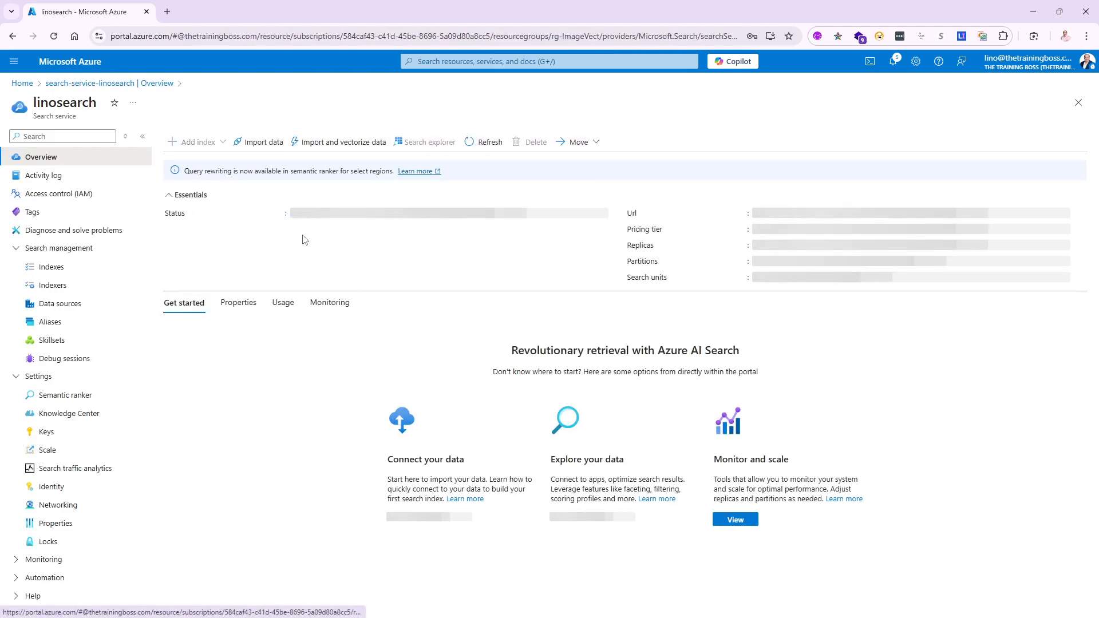
- Open the linohub hub from resource group rg-ImageVect in Azure AI Foundry and create the project lino-4134 in it
{"action": "left_click", "coordinate": [312, 214]}
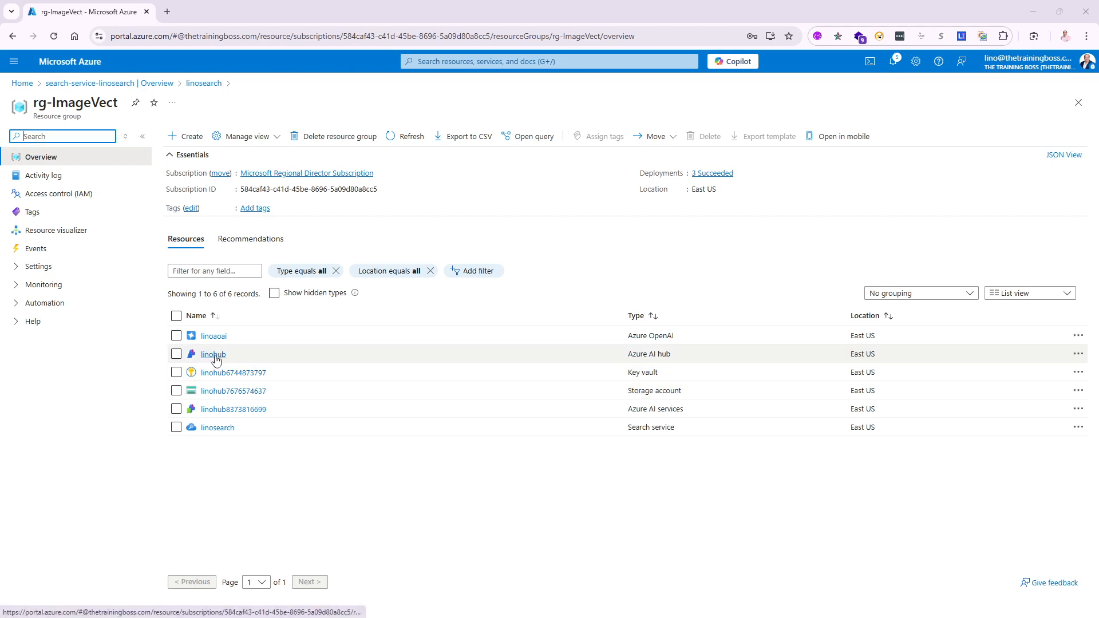
{"action": "left_click", "coordinate": [214, 355]}
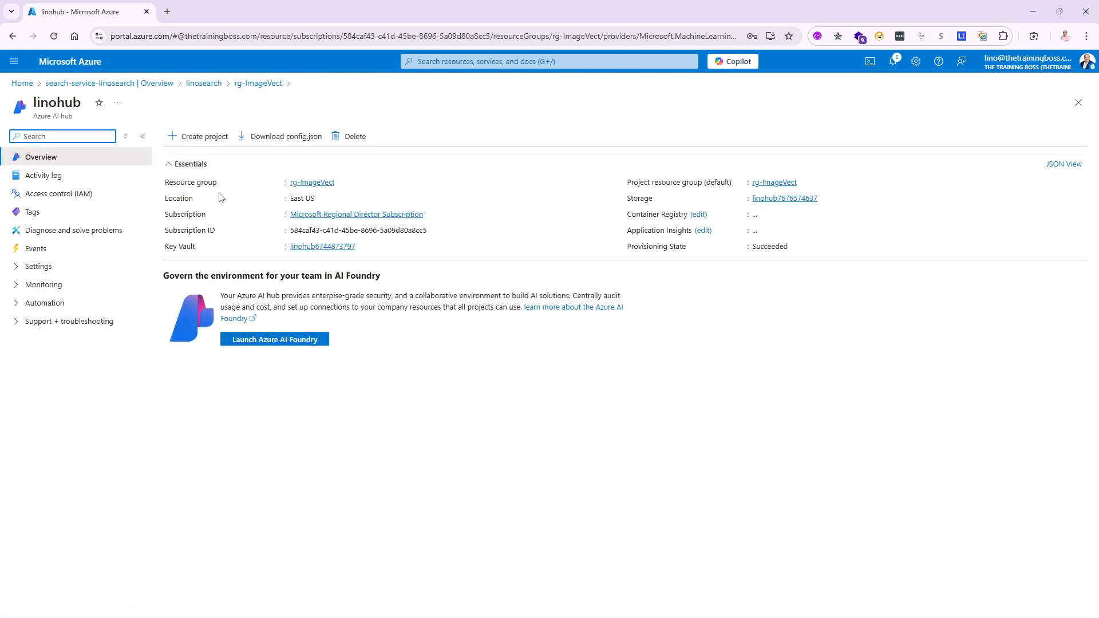
{"action": "left_click", "coordinate": [283, 340]}
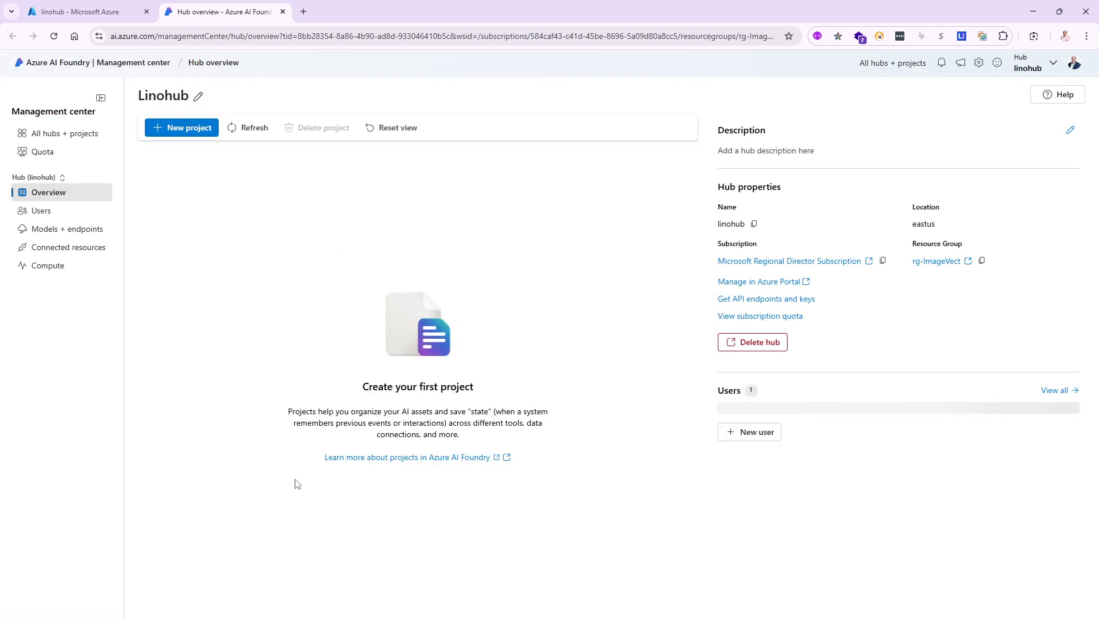
{"action": "left_click", "coordinate": [170, 129]}
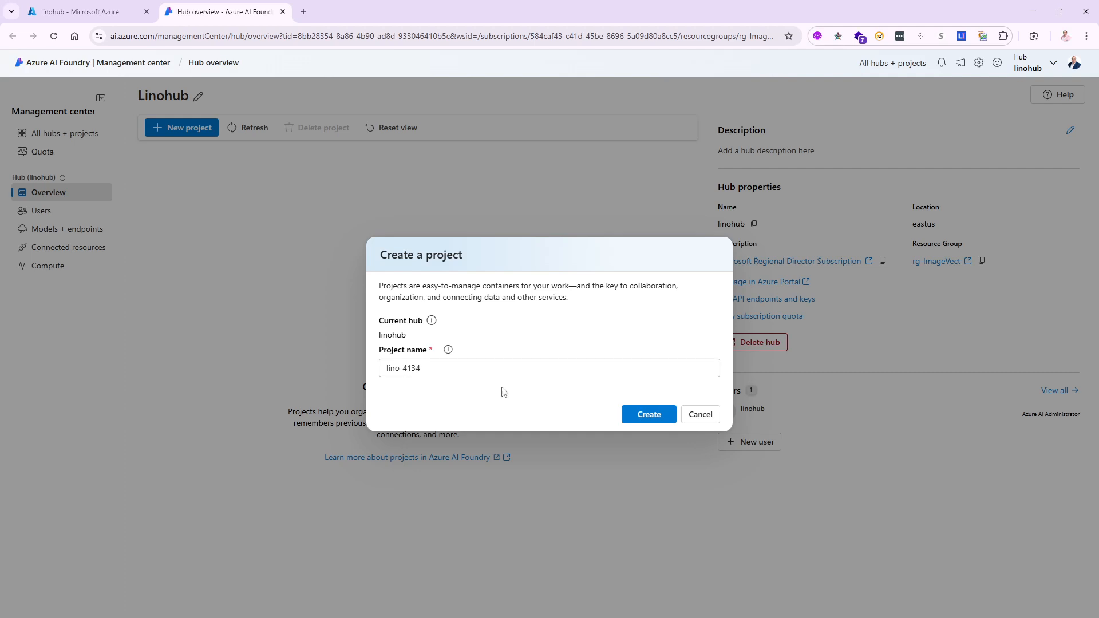
{"action": "left_click", "coordinate": [649, 414]}
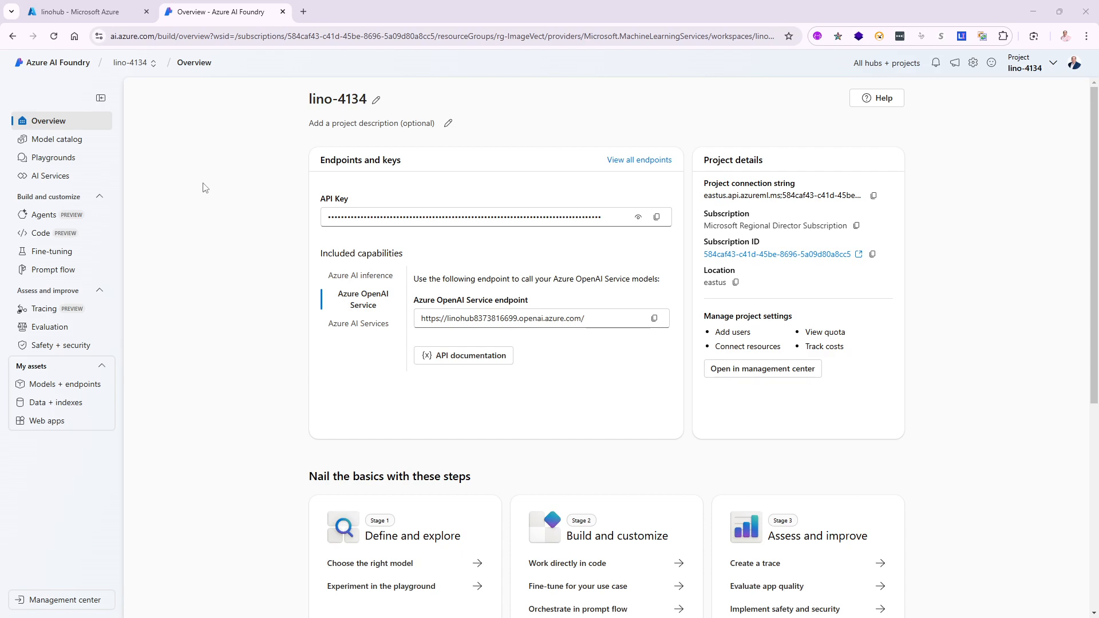
- Return to rg-ImageVect in the Azure portal and open the model deployments of the linoaoai resource in Azure AI Foundry
{"action": "left_click", "coordinate": [104, 12]}
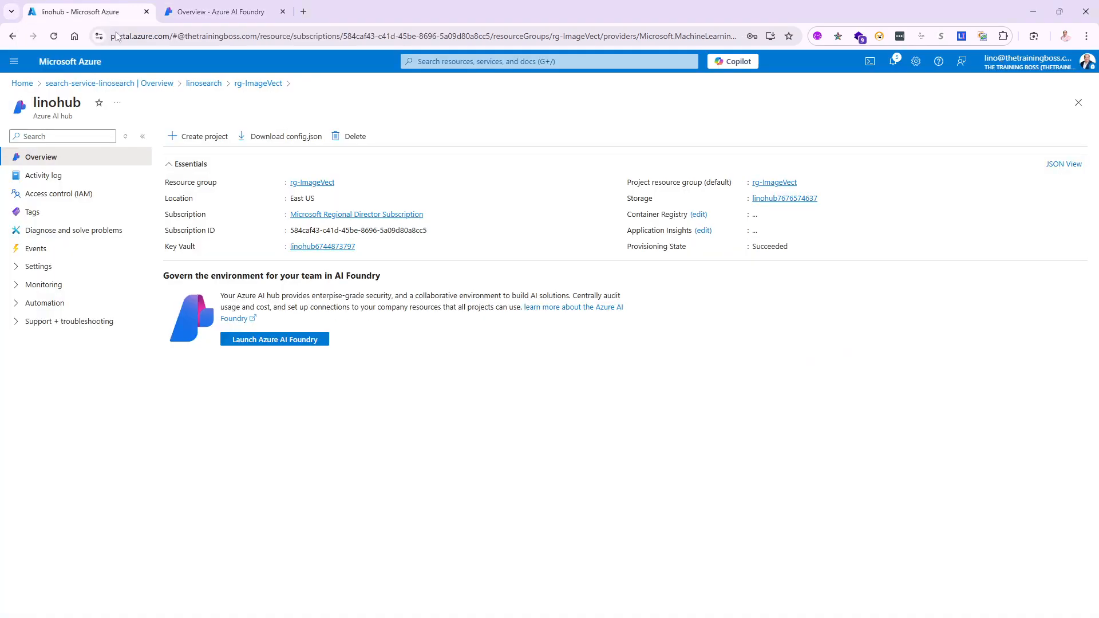
{"action": "left_click", "coordinate": [314, 183]}
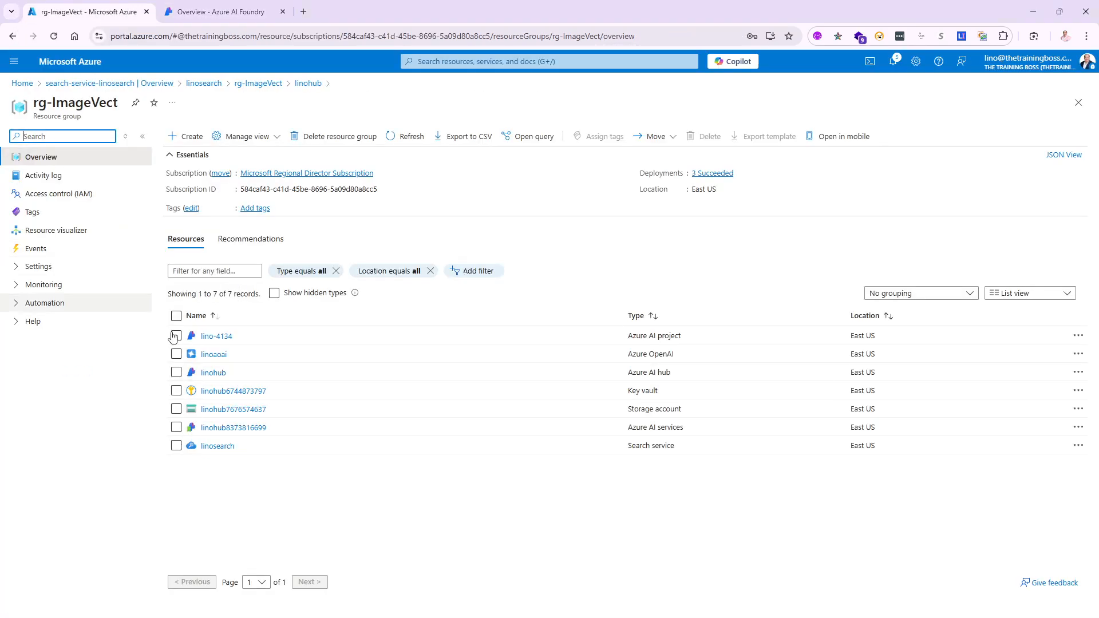
{"action": "left_click", "coordinate": [213, 356]}
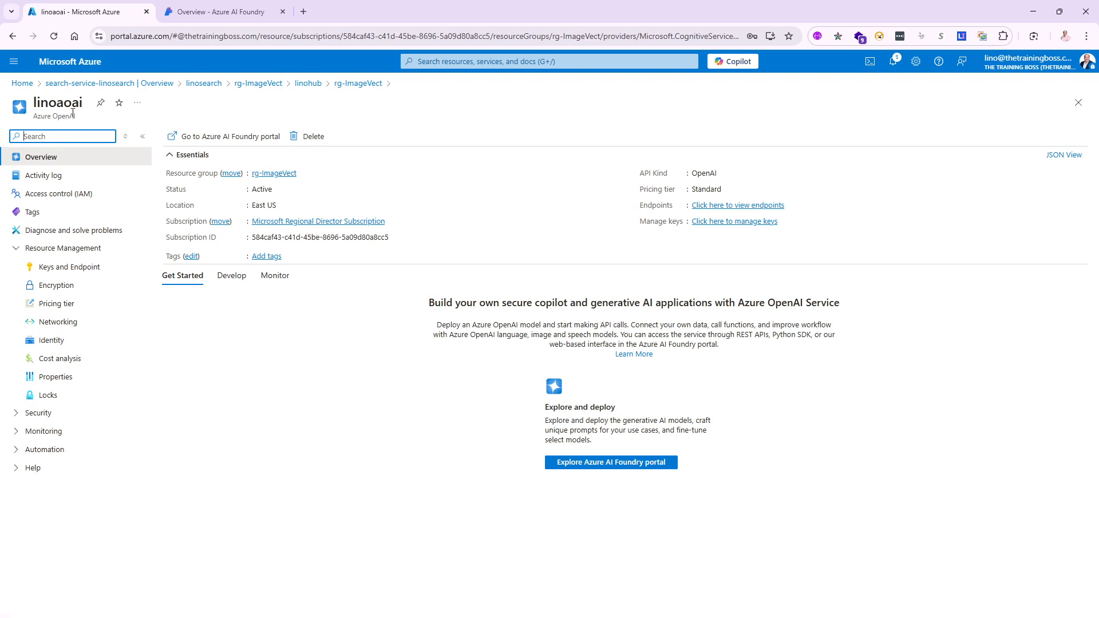
{"action": "left_click", "coordinate": [243, 137]}
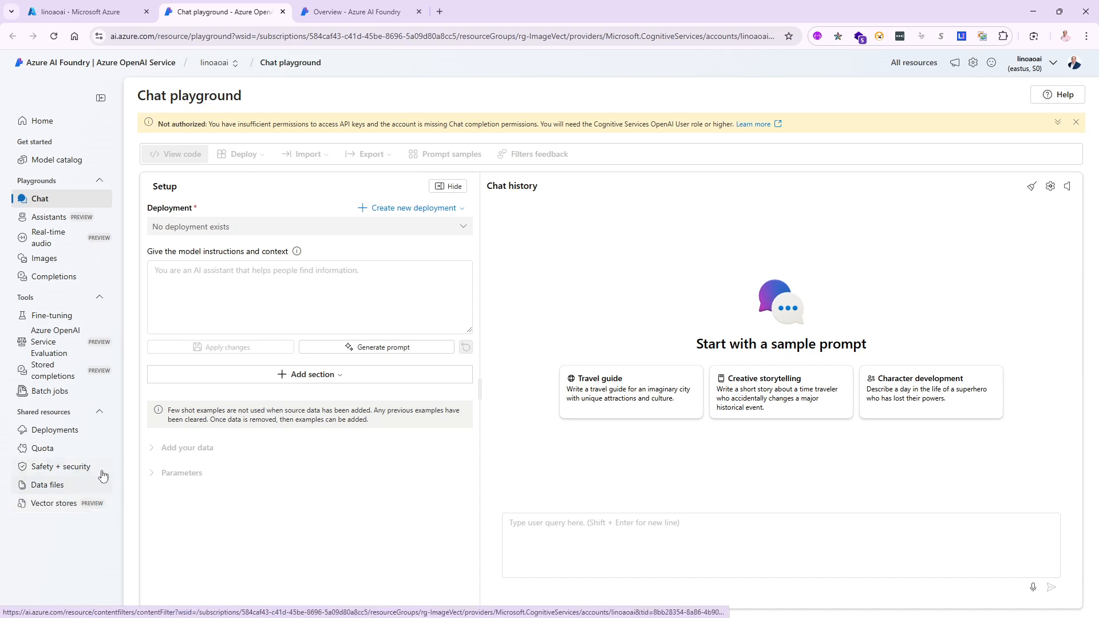
{"action": "left_click", "coordinate": [55, 430]}
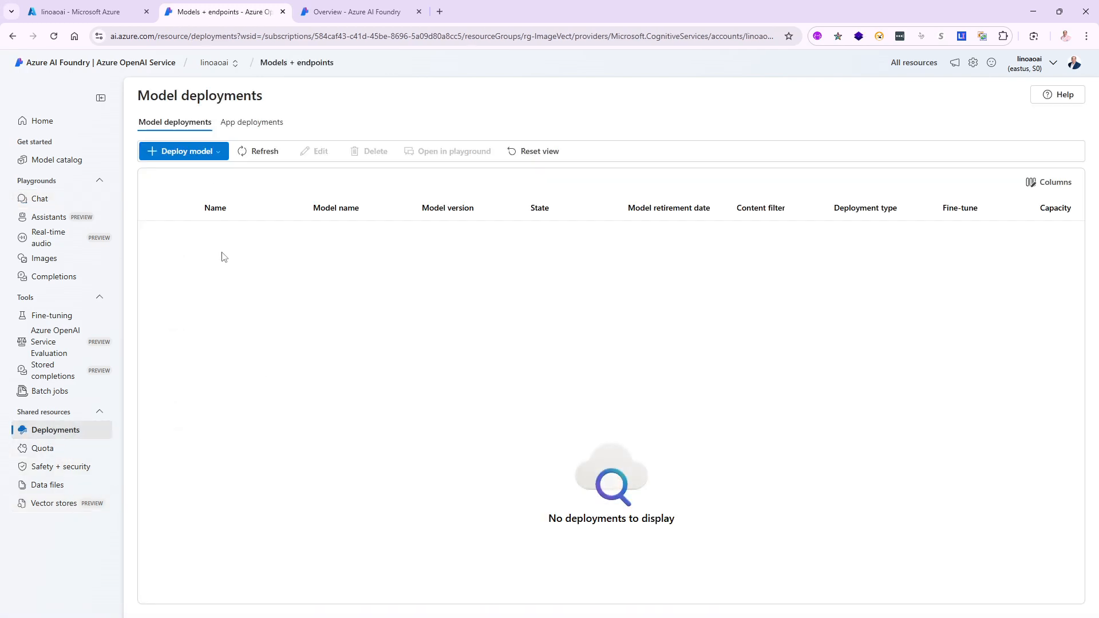
- Deploy the text-embedding-3-small base model to the linoaoai resource with the Standard deployment type
{"action": "left_click", "coordinate": [214, 153]}
{"action": "left_click", "coordinate": [216, 173]}
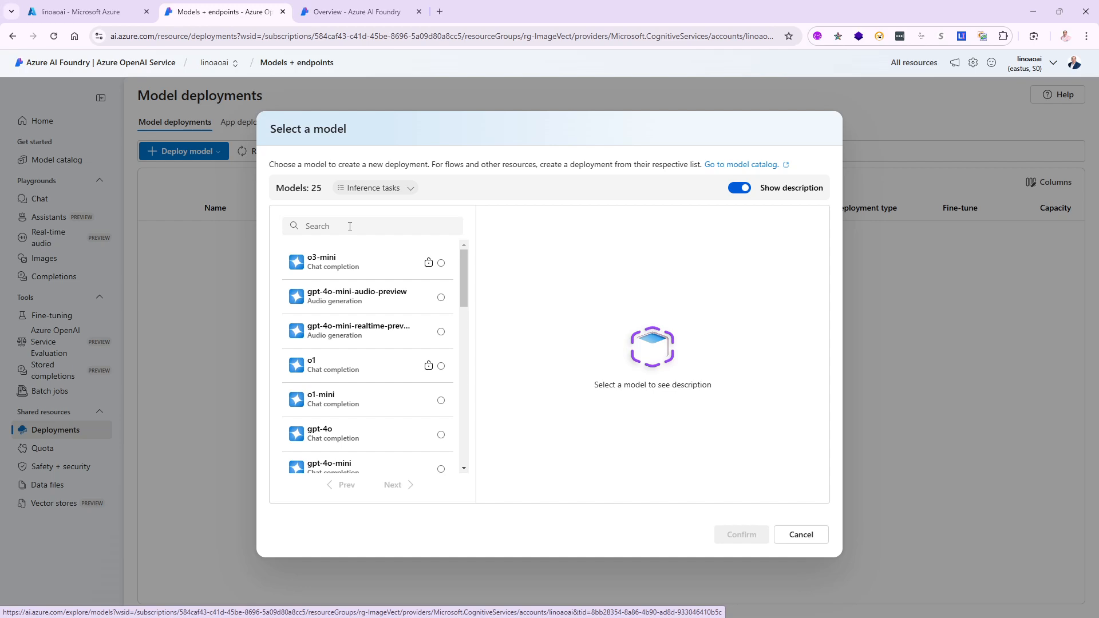
{"action": "left_click", "coordinate": [338, 229]}
{"action": "type", "text": "3"}
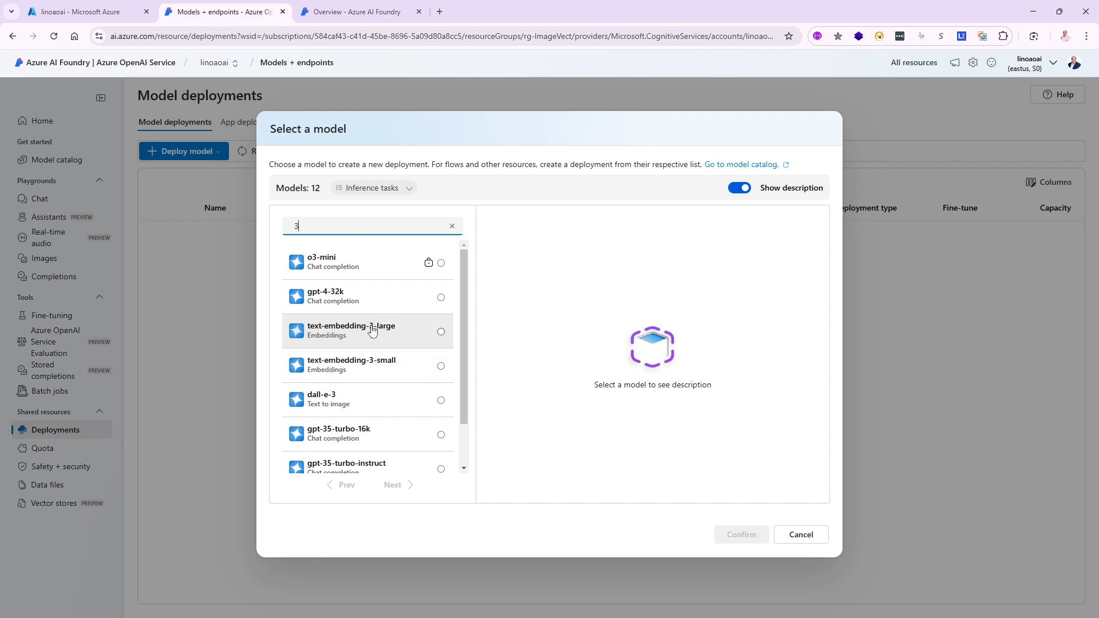
{"action": "left_click", "coordinate": [378, 366]}
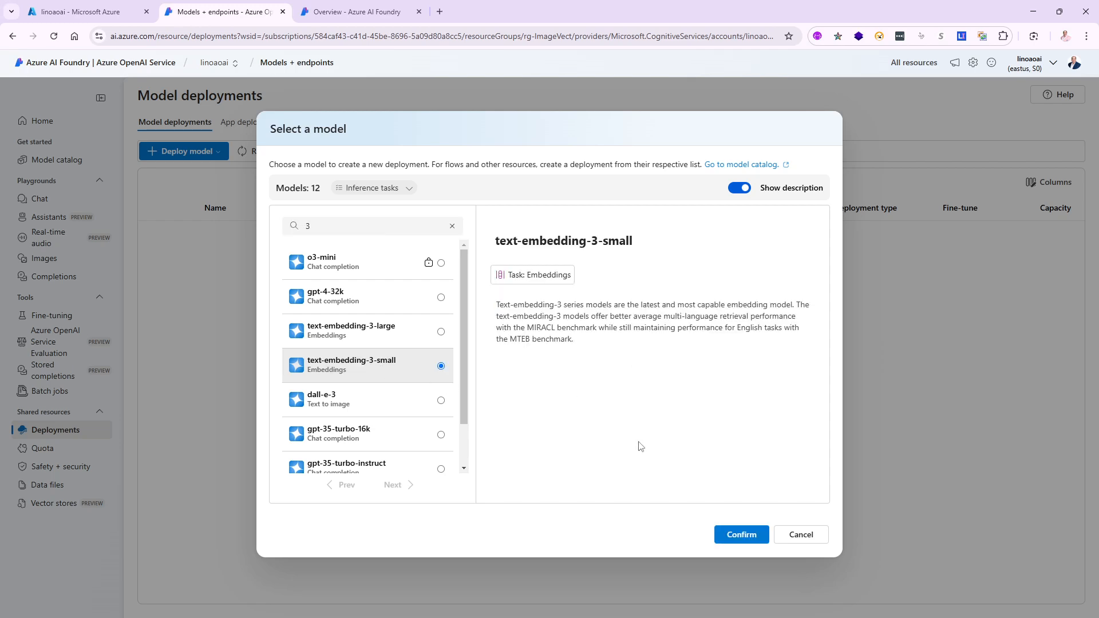
{"action": "left_click", "coordinate": [742, 535]}
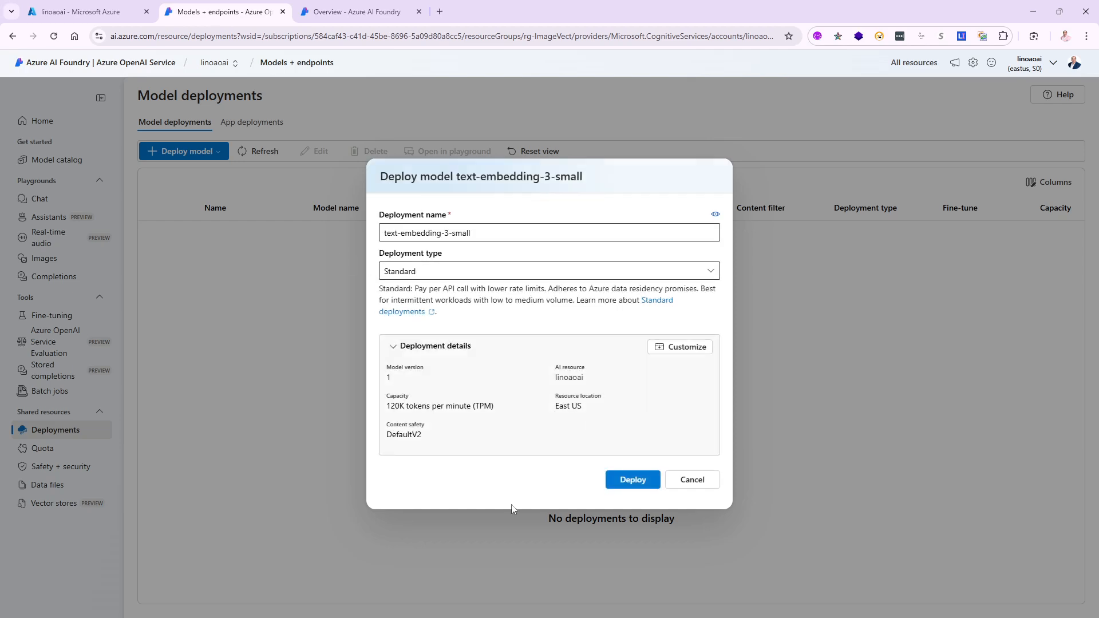
{"action": "left_click", "coordinate": [657, 481]}
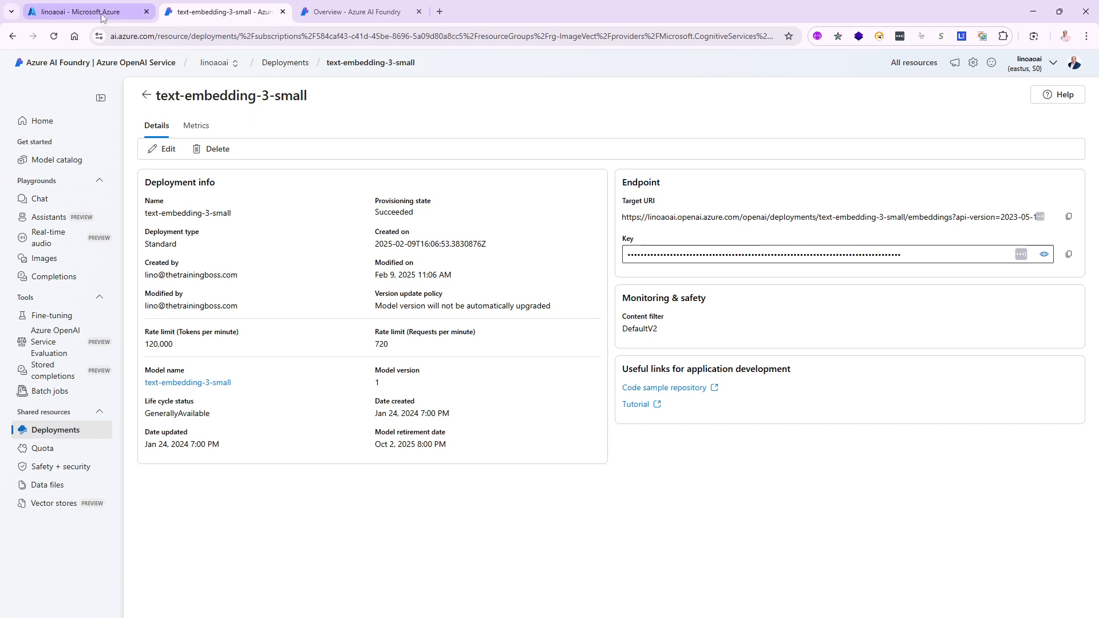
- Switch back to the Azure portal and restart Import and vectorize data for the linosearch service with Azure Blob Storage as the source
{"action": "left_click", "coordinate": [118, 18]}
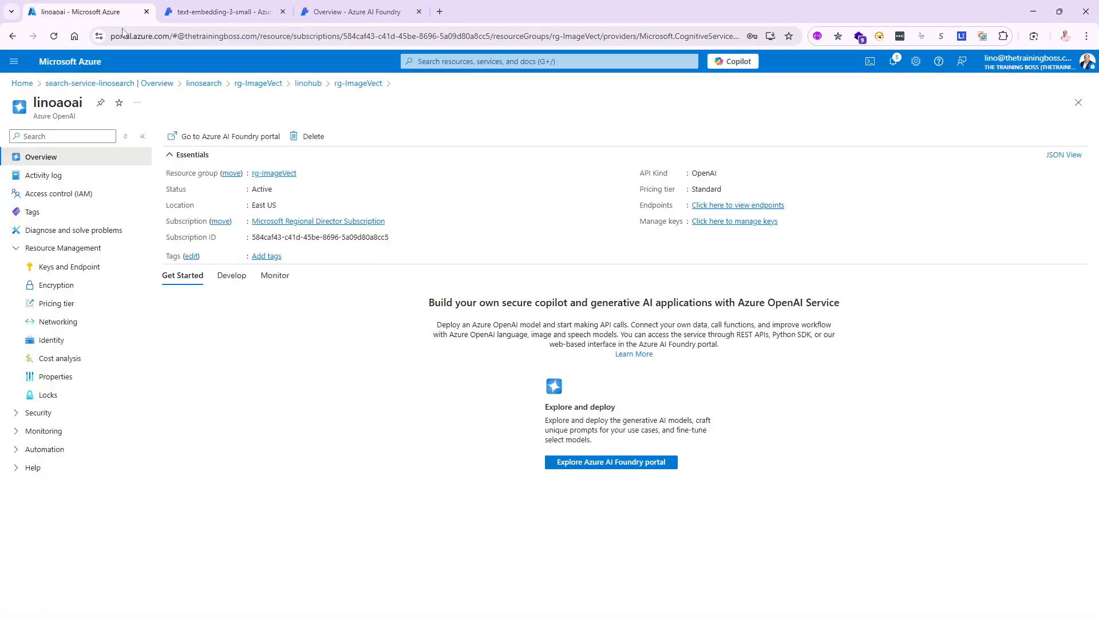
{"action": "left_click", "coordinate": [274, 174]}
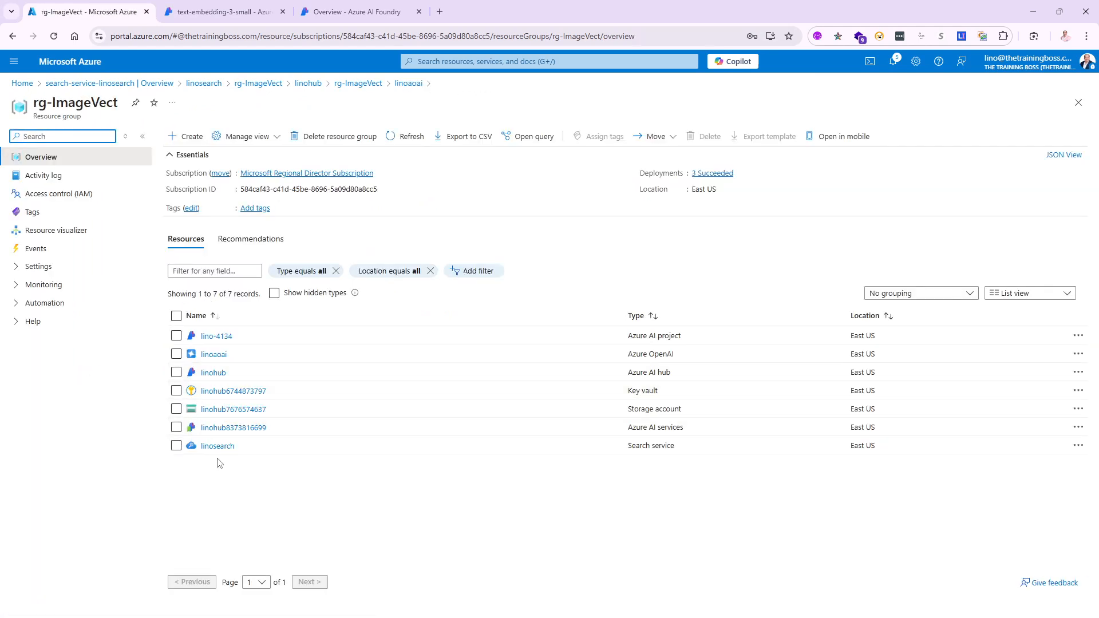
{"action": "left_click", "coordinate": [217, 447]}
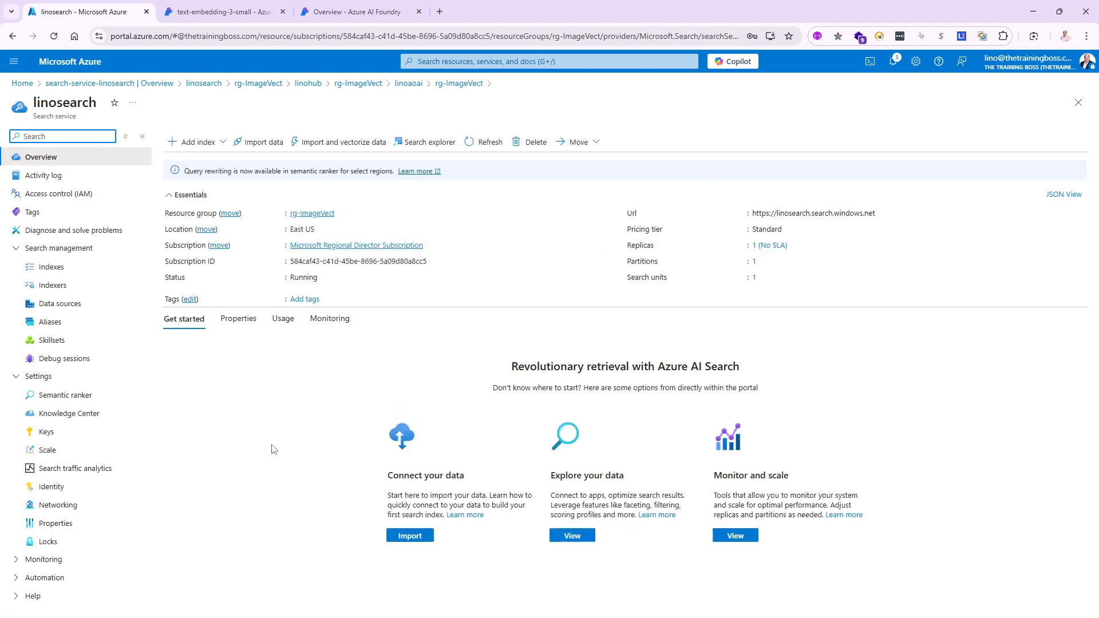
{"action": "left_click", "coordinate": [327, 144]}
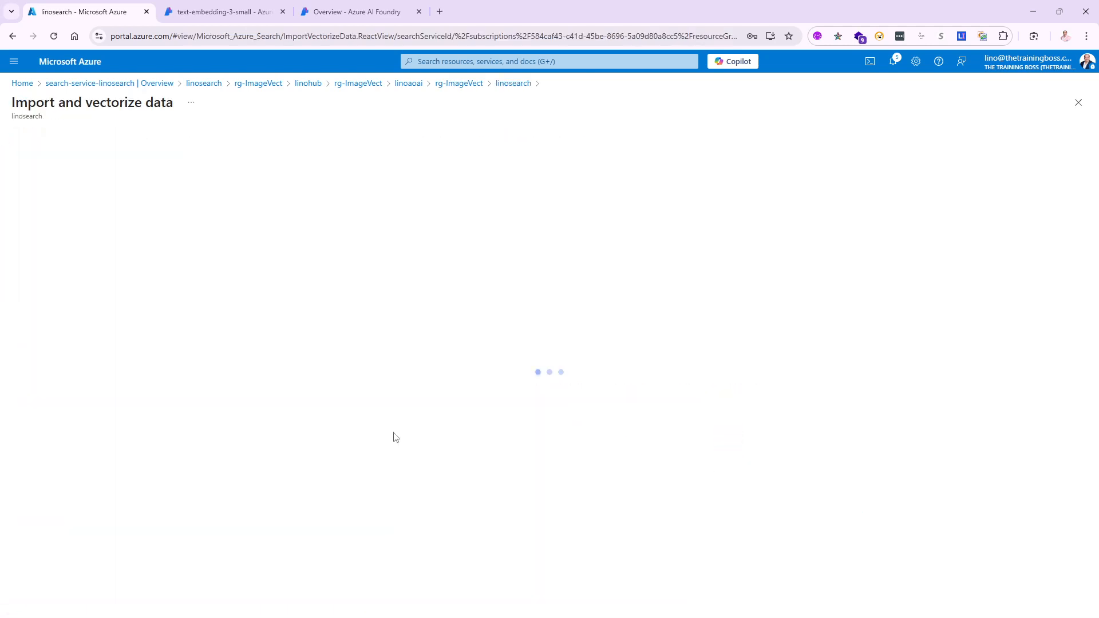
{"action": "left_click", "coordinate": [299, 211]}
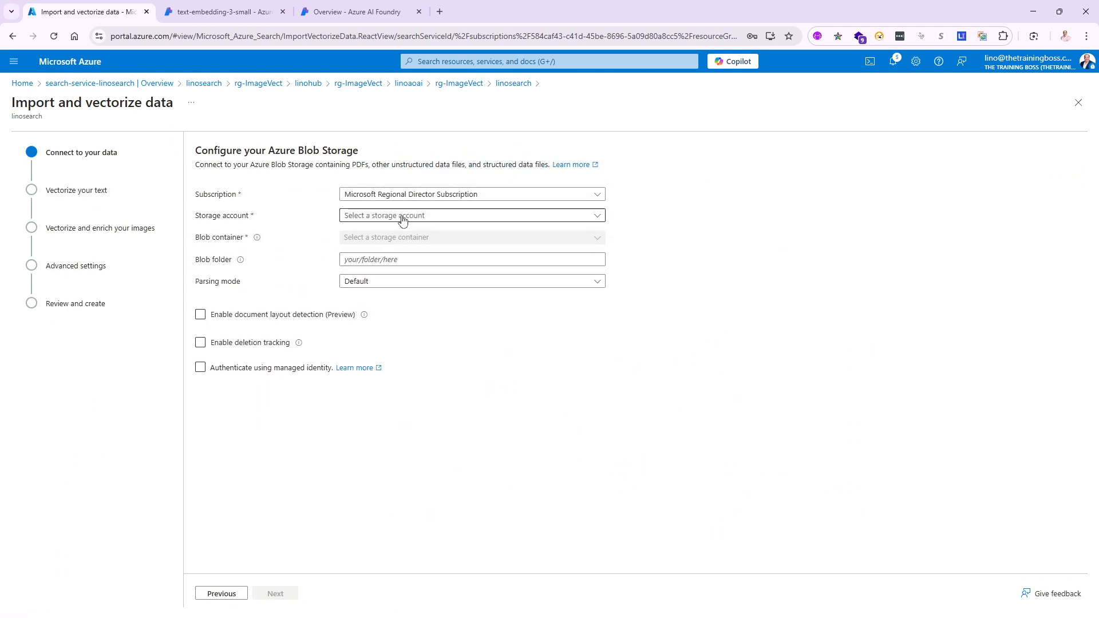
{"action": "left_click", "coordinate": [402, 218]}
{"action": "left_click", "coordinate": [379, 285]}
{"action": "left_click", "coordinate": [381, 237]}
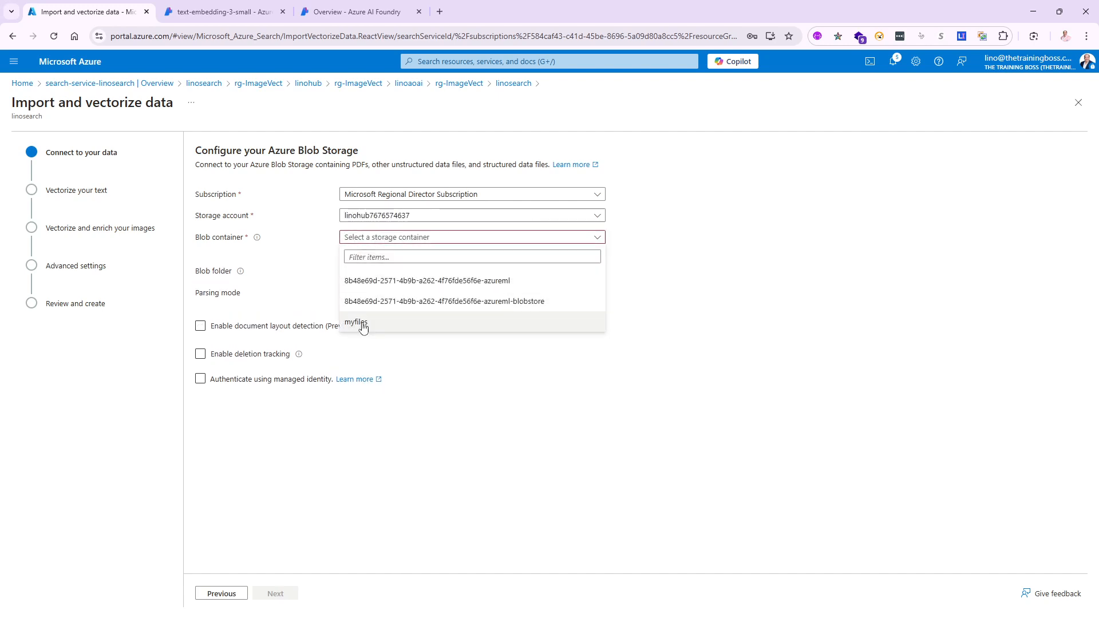
{"action": "left_click", "coordinate": [365, 323]}
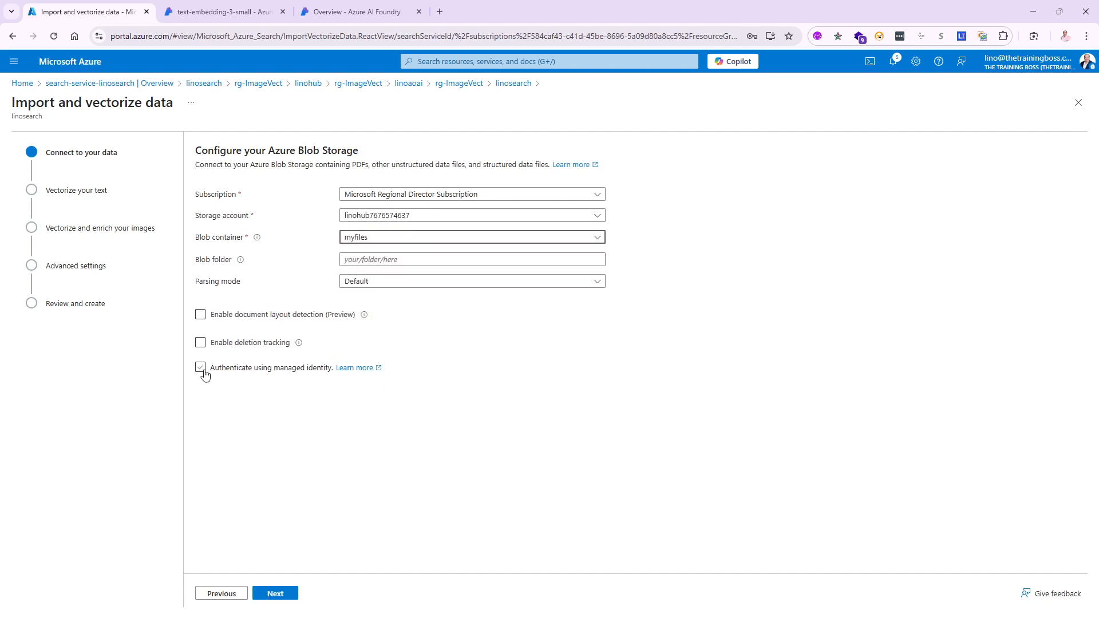
{"action": "left_click", "coordinate": [201, 368]}
{"action": "left_click", "coordinate": [282, 594]}
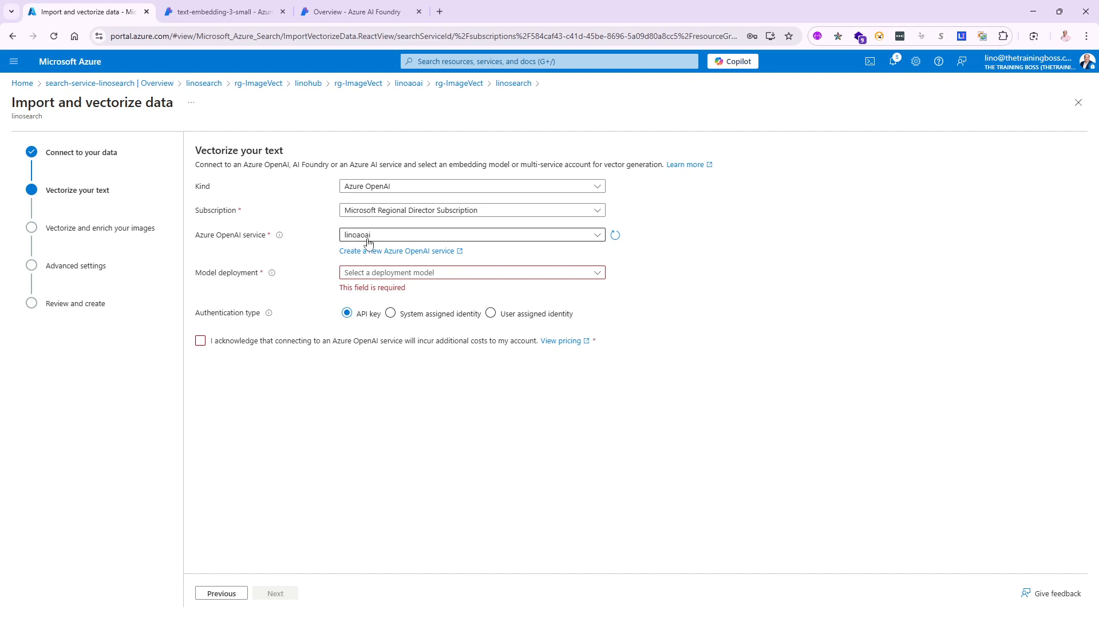
- Set text vectorization to the linoaoai service with the text-embedding-3-small deployment, acknowledge the additional costs and continue to image vectorization
{"action": "left_click", "coordinate": [410, 239]}
{"action": "left_click", "coordinate": [354, 279]}
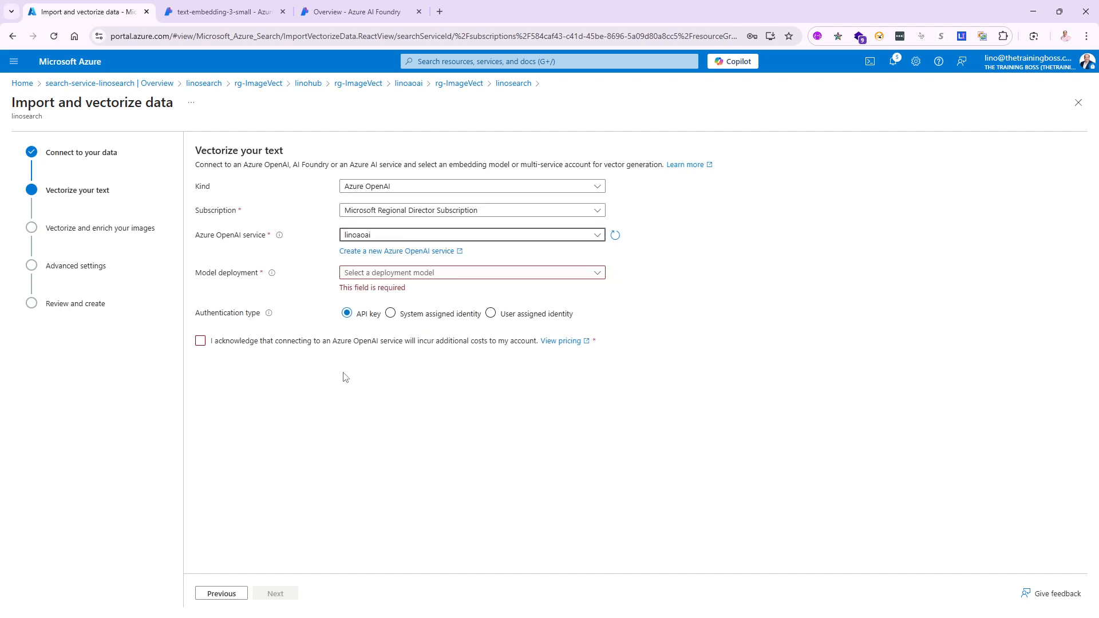
{"action": "left_click", "coordinate": [599, 276]}
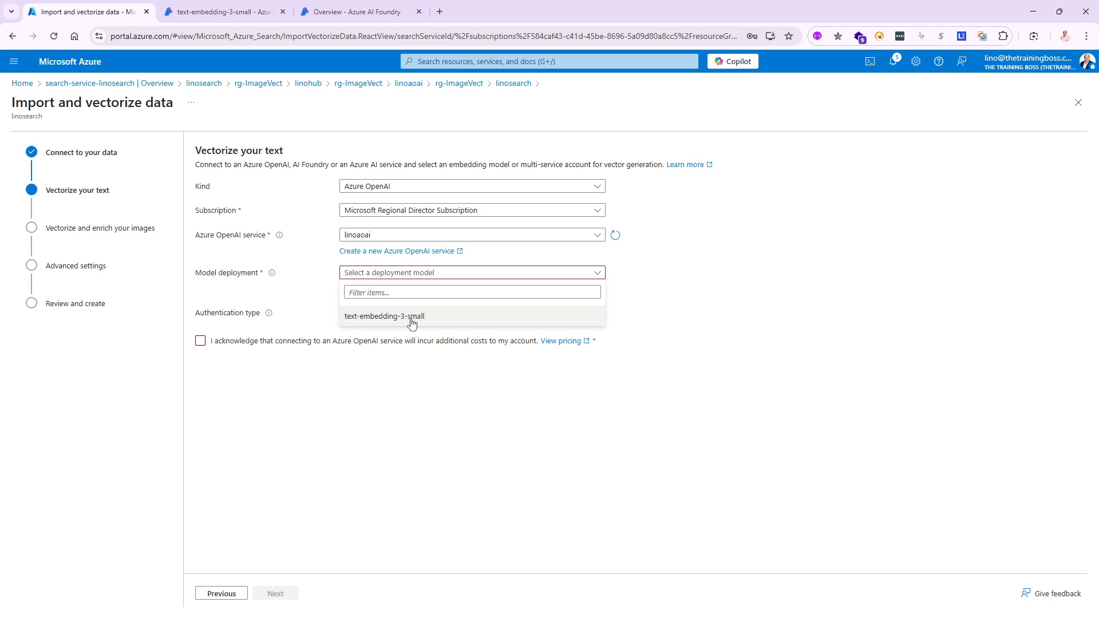
{"action": "left_click", "coordinate": [411, 319]}
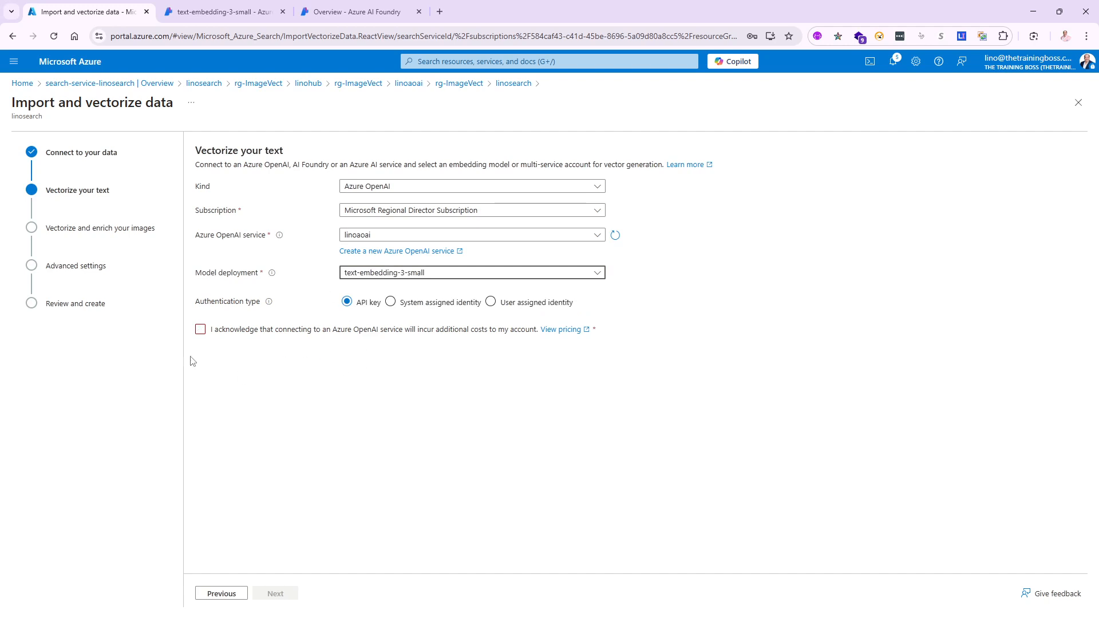
{"action": "left_click", "coordinate": [201, 331]}
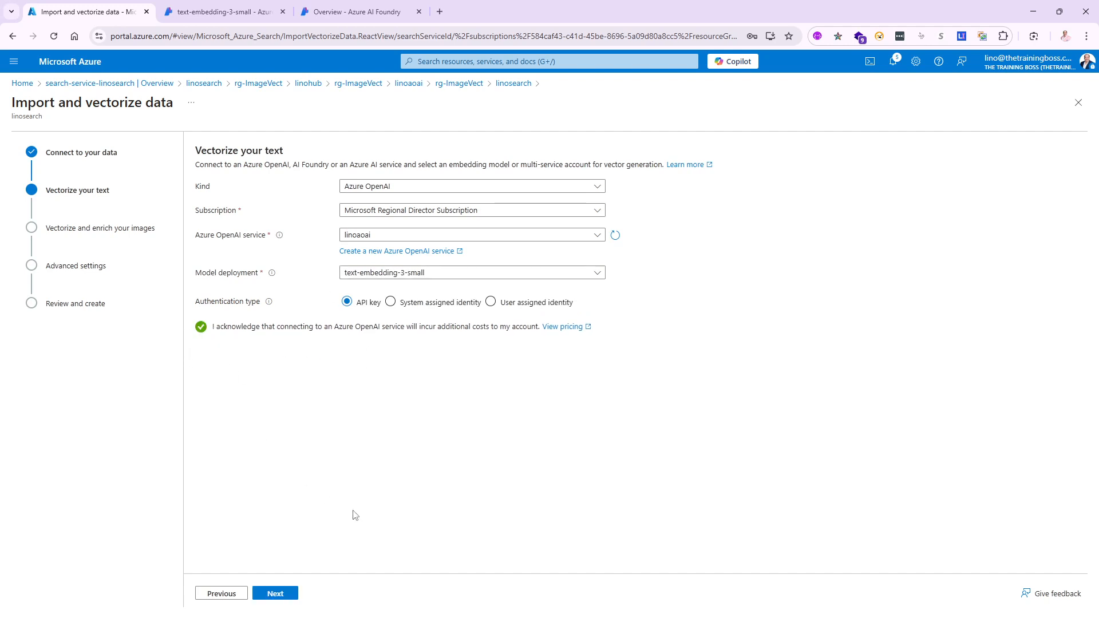
{"action": "left_click", "coordinate": [283, 596]}
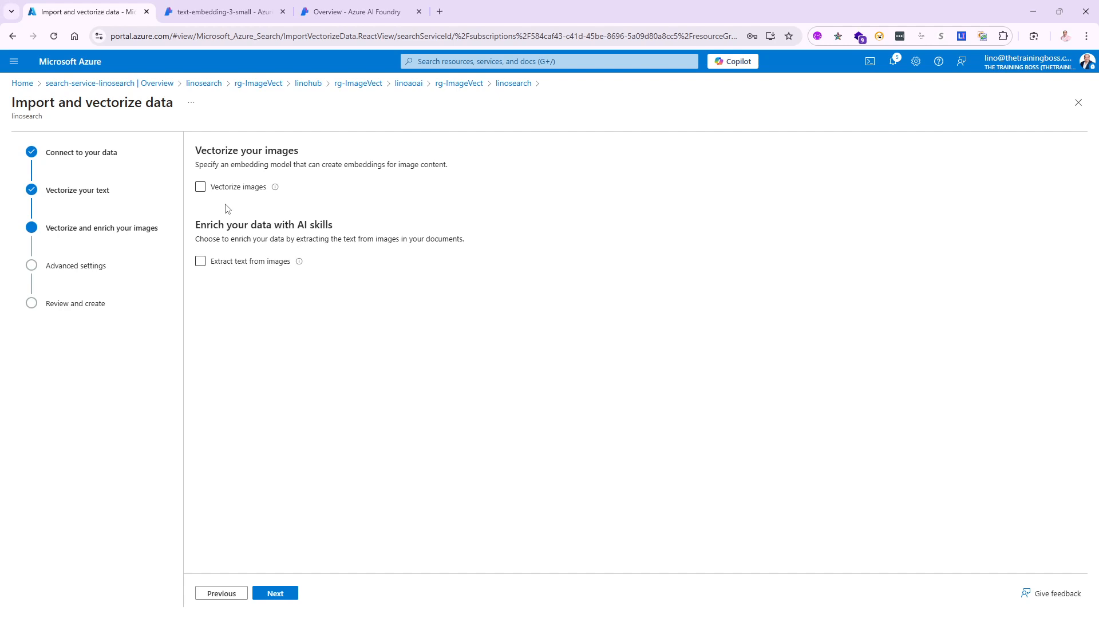
- Enable image vectorization and set its kind to AI Vision vectorization (Preview)
{"action": "left_click", "coordinate": [200, 189]}
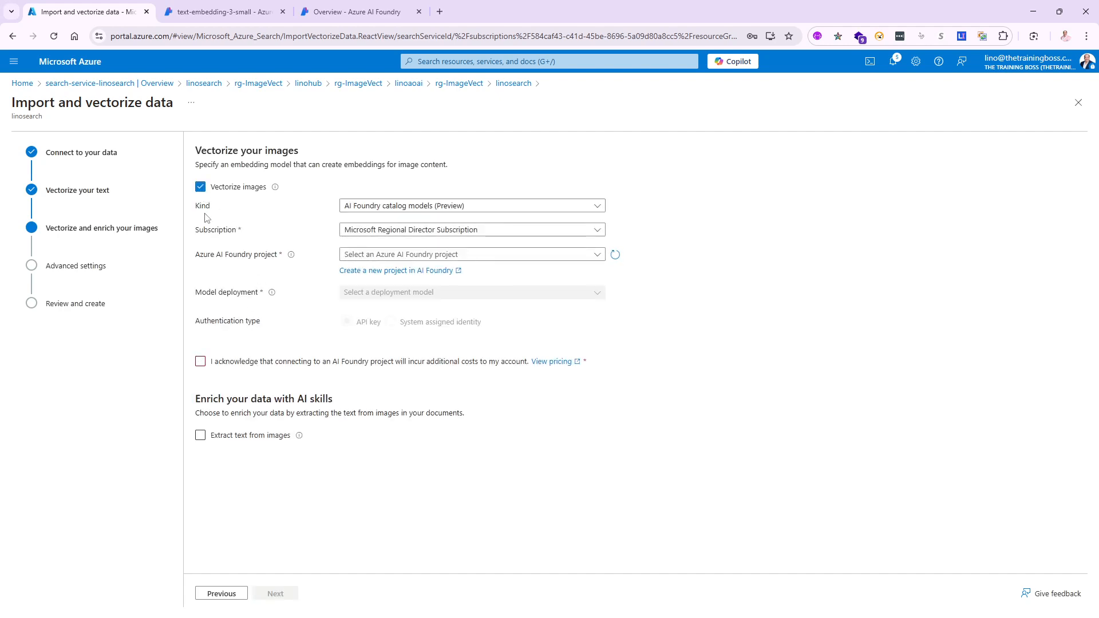
{"action": "left_click", "coordinate": [485, 212]}
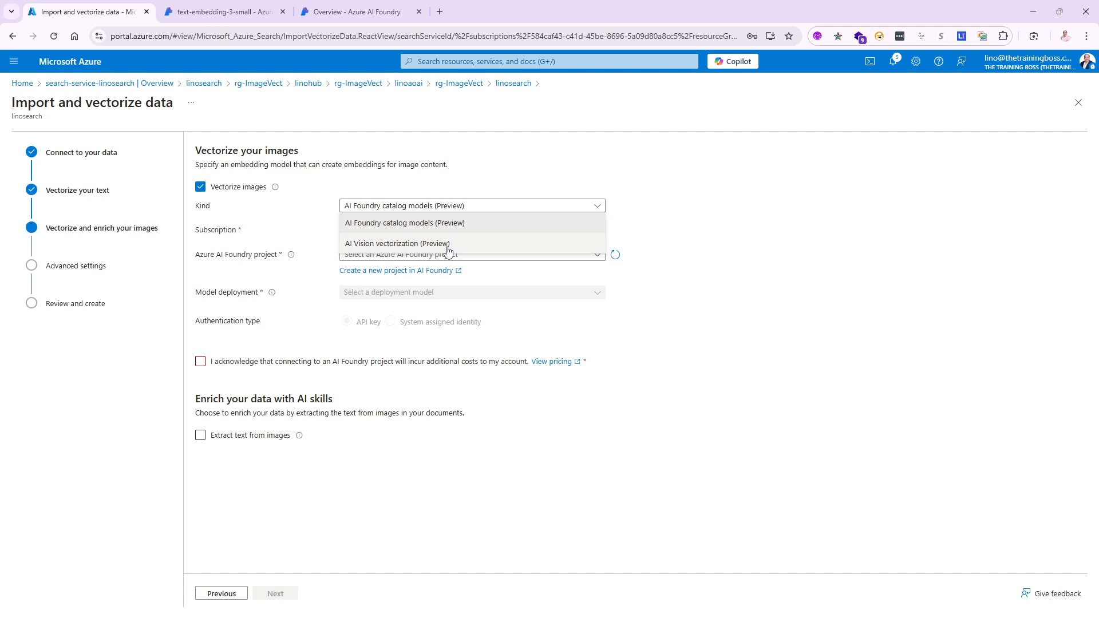
{"action": "left_click", "coordinate": [357, 246]}
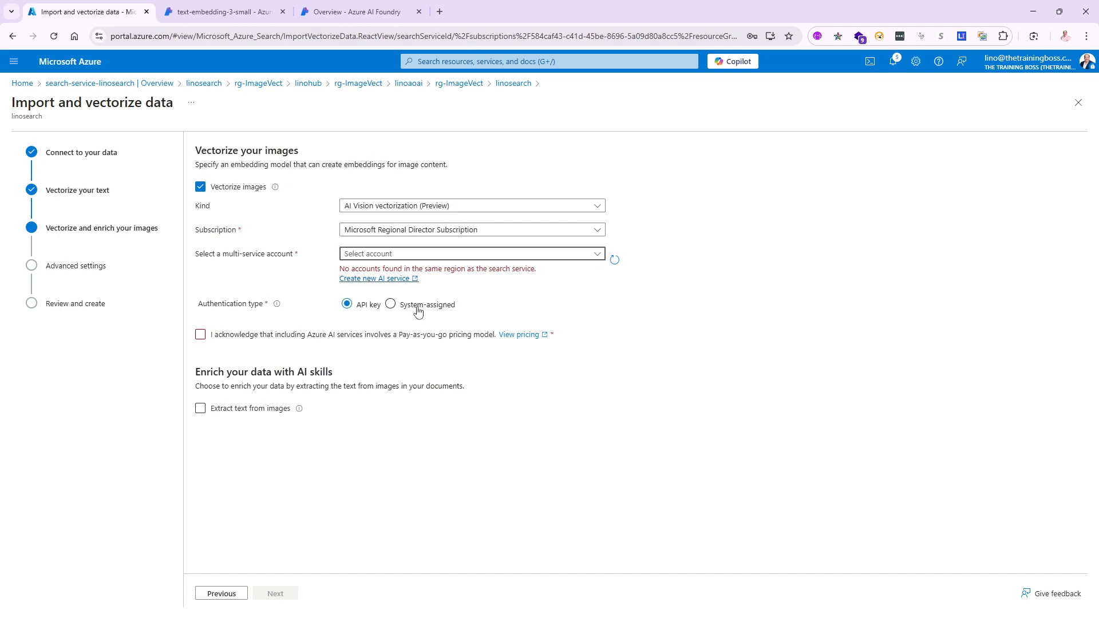
- Start creating a new Azure AI services account from the image vectorization settings, in resource group rg-ImageVect
{"action": "left_click", "coordinate": [368, 280]}
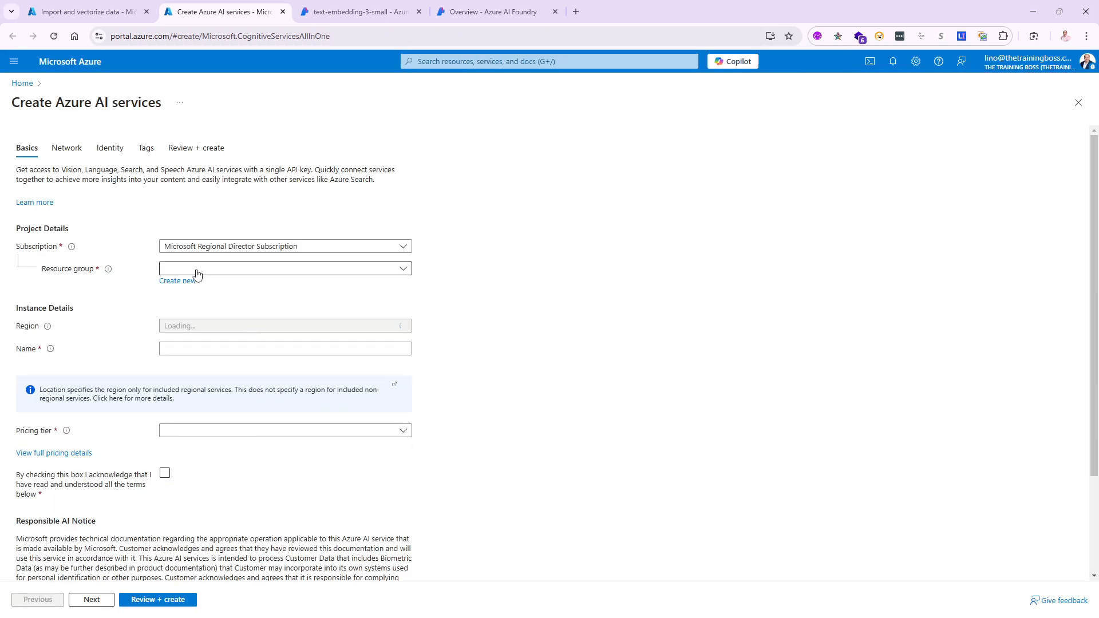
{"action": "left_click", "coordinate": [193, 271]}
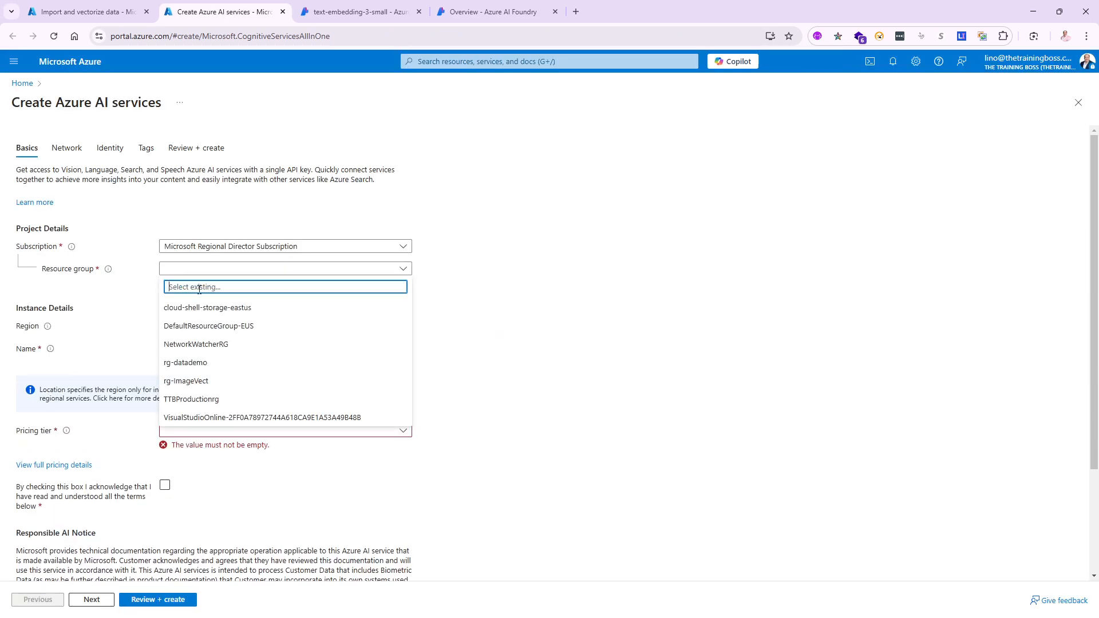
{"action": "left_click", "coordinate": [195, 382]}
- Name the AI services account linoaiservices02 and set its pricing tier to Standard S0
{"action": "left_click", "coordinate": [177, 353]}
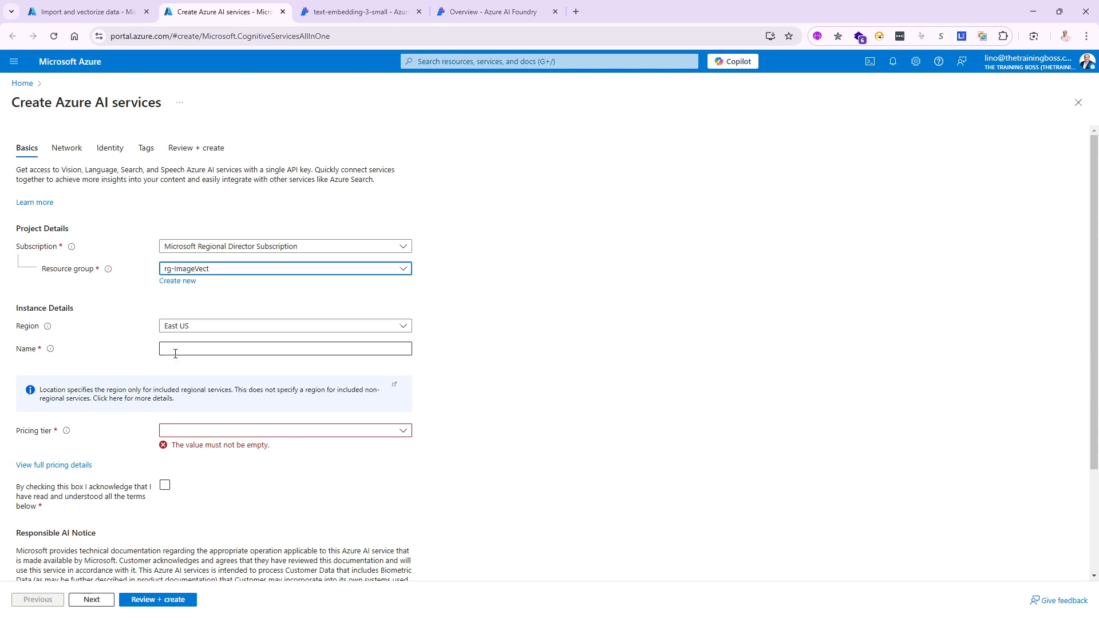
{"action": "left_click", "coordinate": [175, 350]}
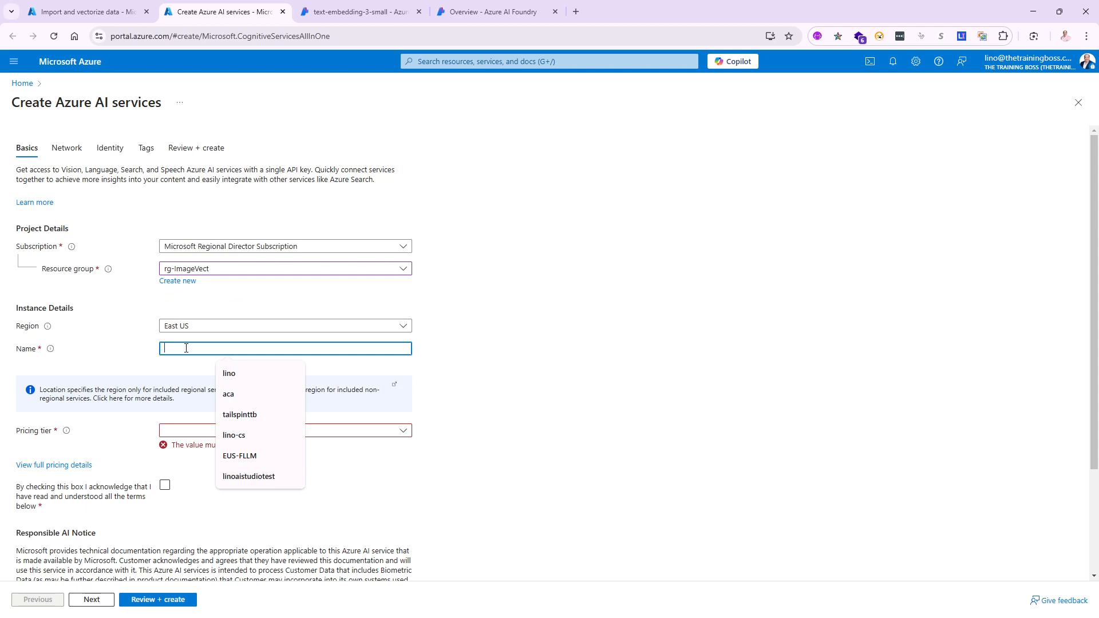
{"action": "type", "text": "linoai"}
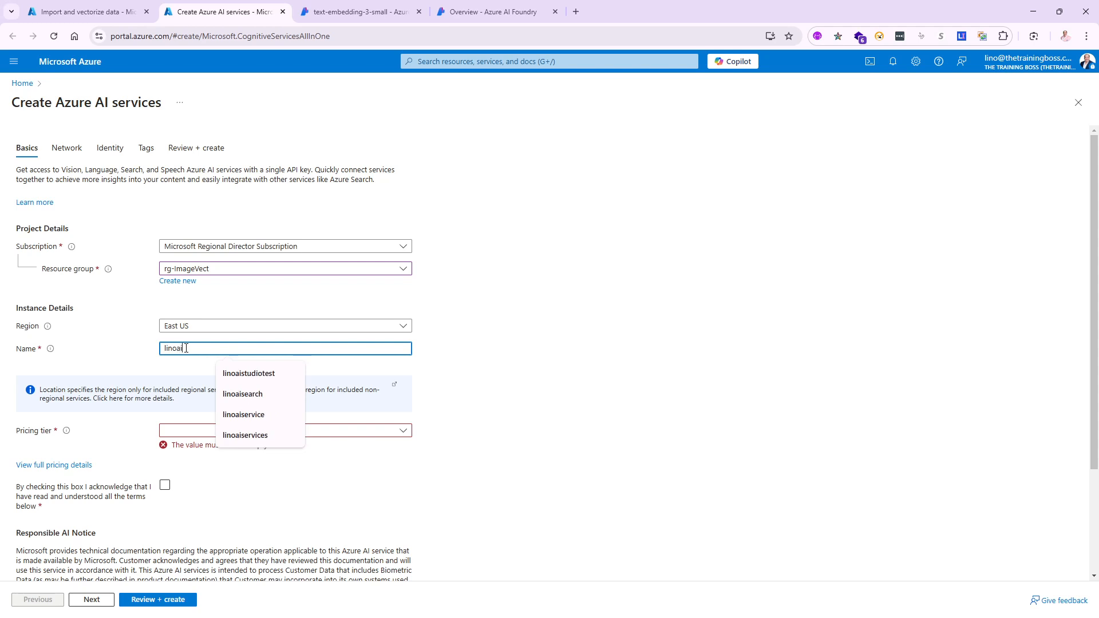
{"action": "type", "text": "services"}
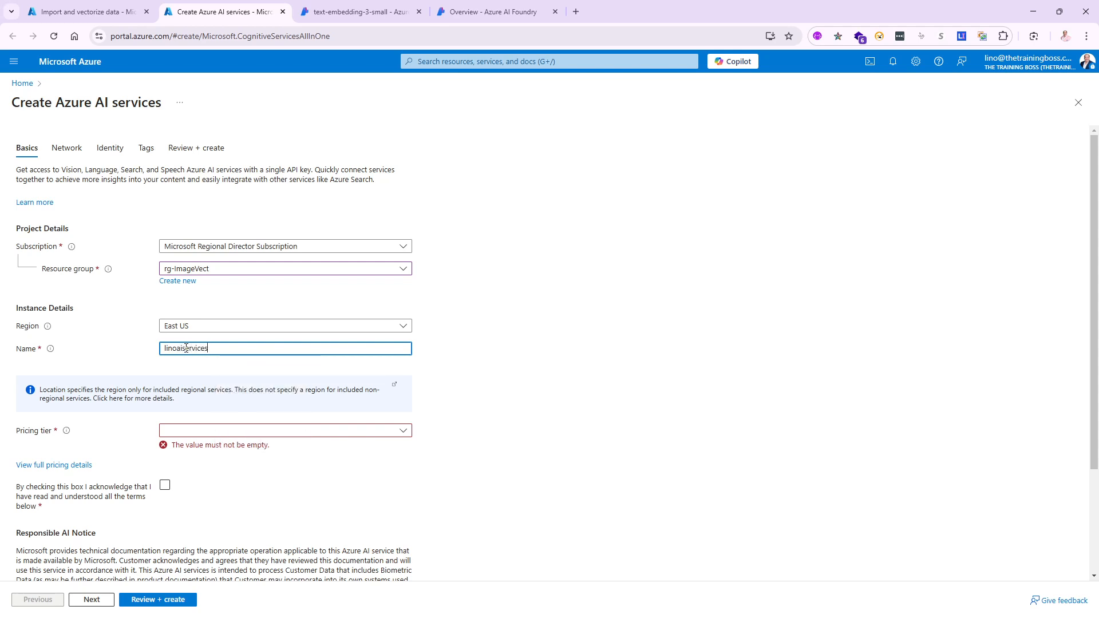
{"action": "left_click", "coordinate": [193, 432]}
{"action": "left_click", "coordinate": [196, 449]}
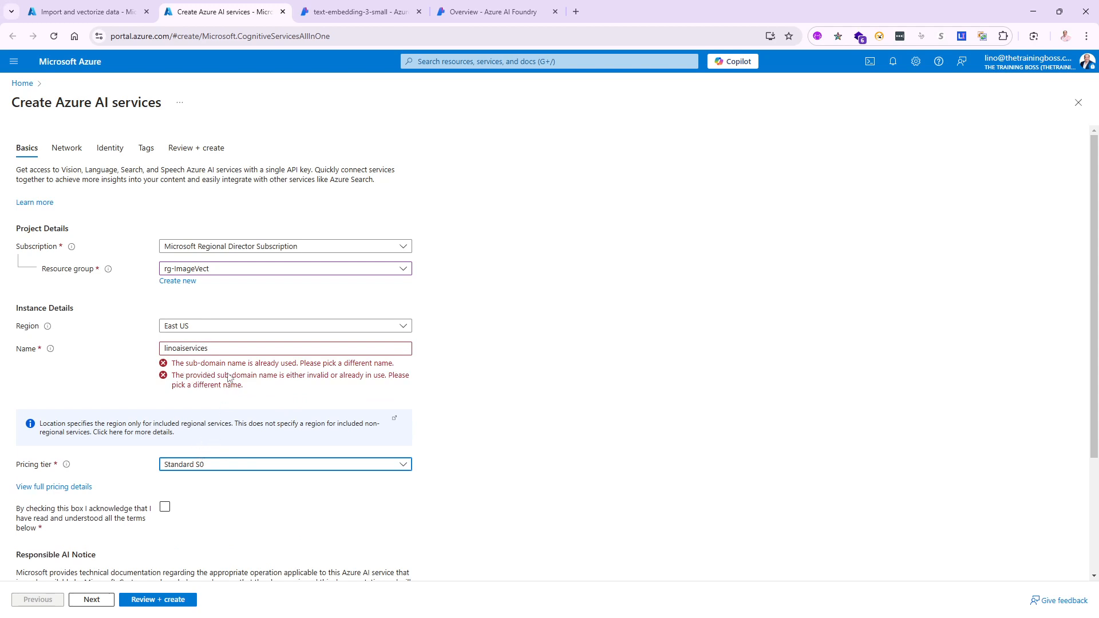
{"action": "left_click", "coordinate": [217, 355]}
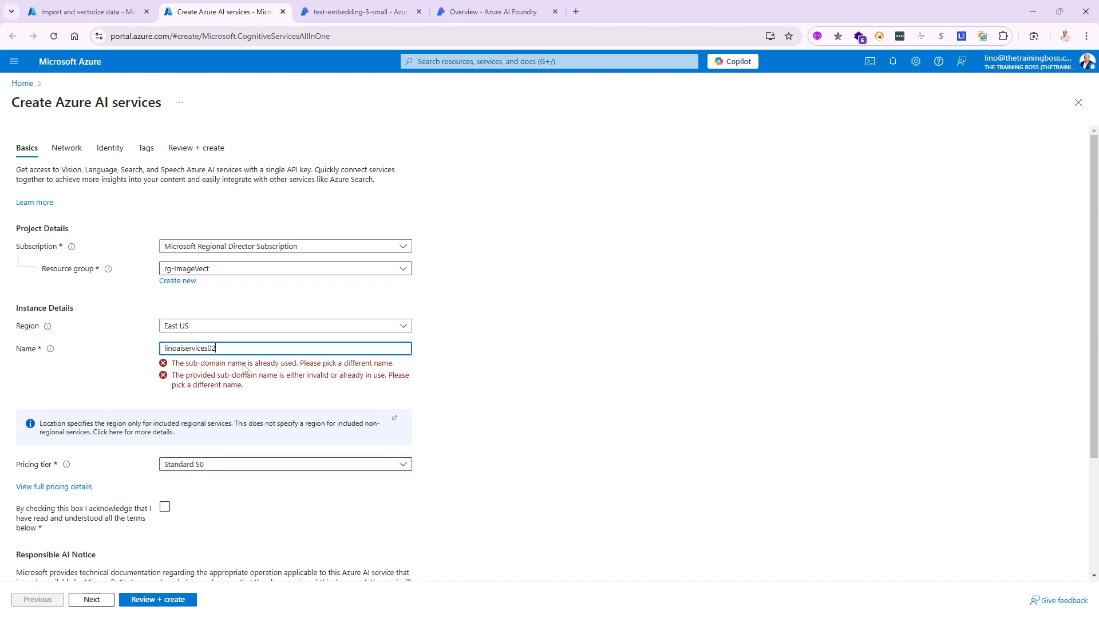
{"action": "left_click", "coordinate": [570, 385]}
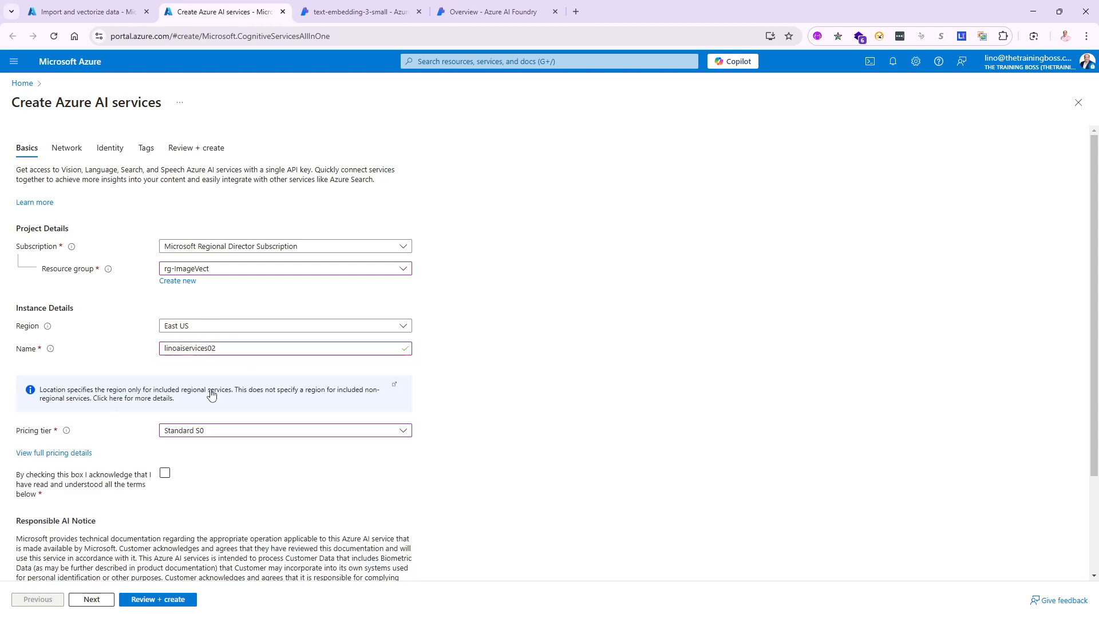
- Acknowledge the terms and keep access from all networks, continuing to the identity settings
{"action": "scroll", "coordinate": [219, 482], "scroll_direction": "down", "scroll_amount": 1}
{"action": "scroll", "coordinate": [219, 482], "scroll_direction": "down", "scroll_amount": 1}
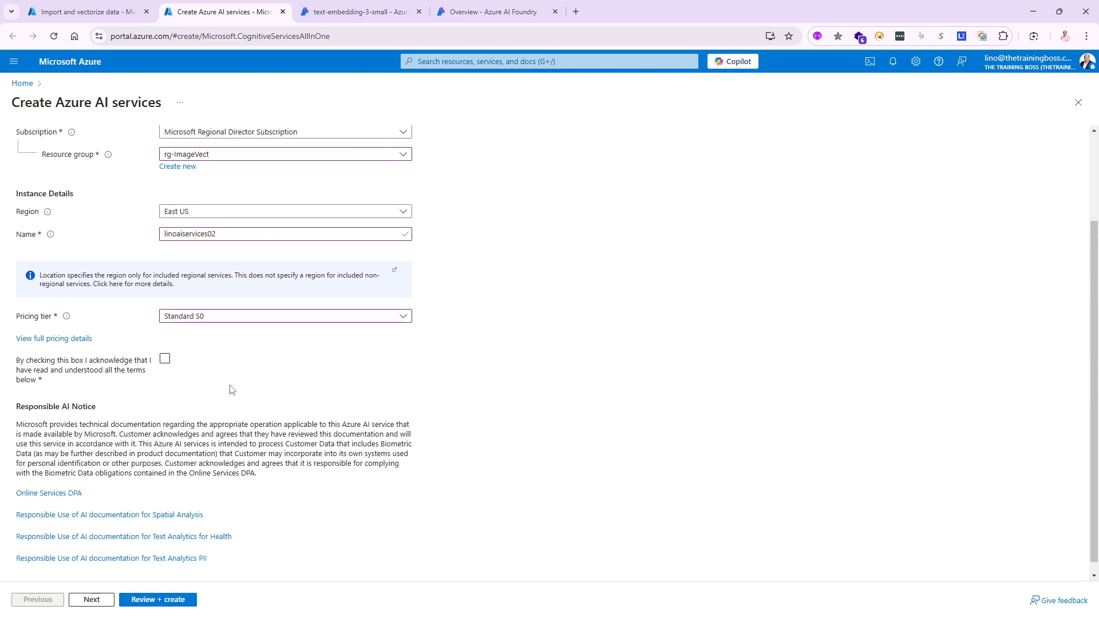
{"action": "left_click", "coordinate": [164, 360]}
{"action": "scroll", "coordinate": [297, 520], "scroll_direction": "down", "scroll_amount": 1}
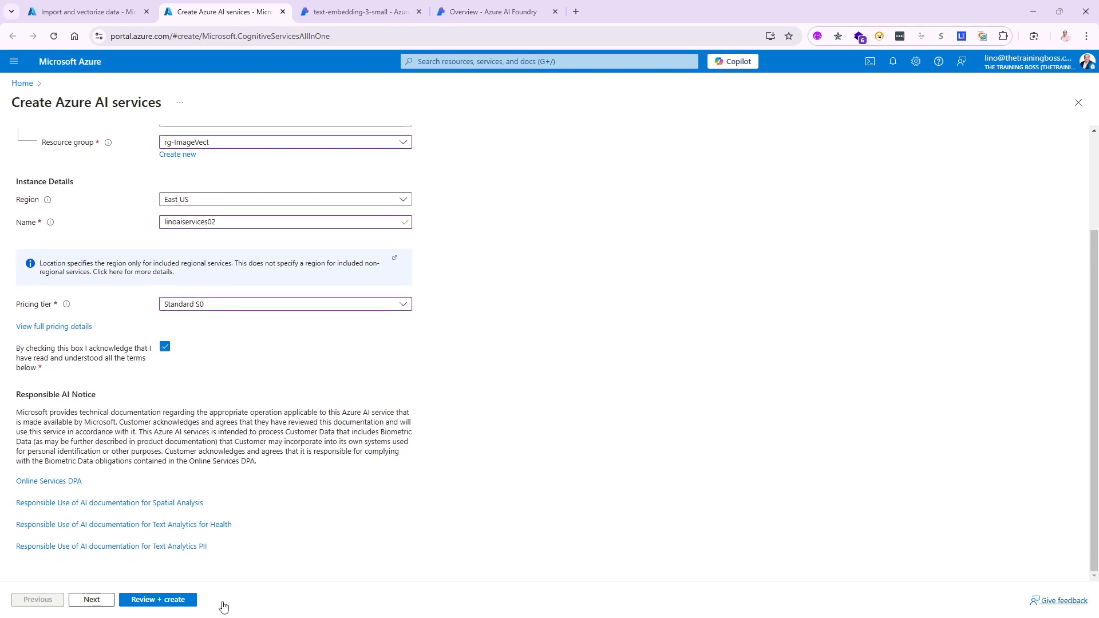
{"action": "left_click", "coordinate": [93, 601]}
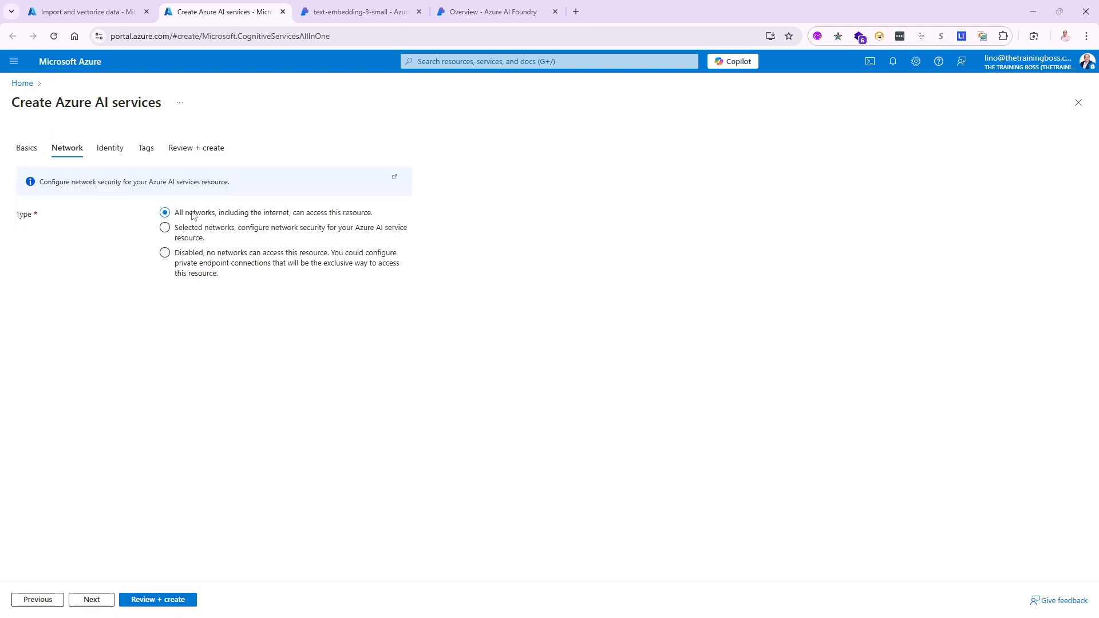
{"action": "left_click", "coordinate": [105, 602]}
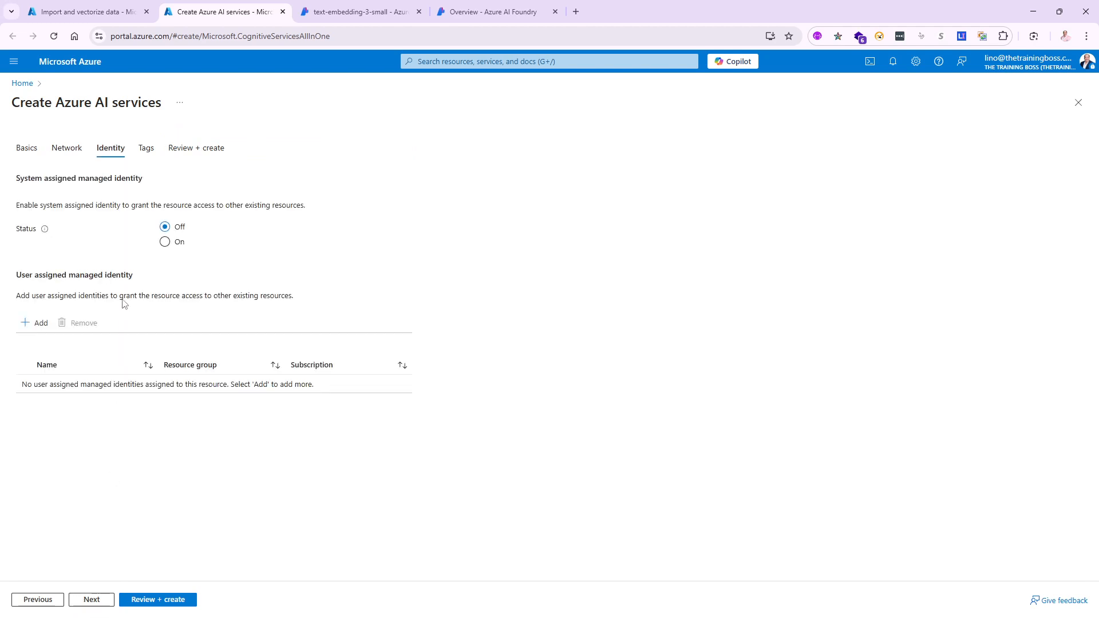
- Turn on the system assigned managed identity, leave the tags empty and create the AI services account
{"action": "left_click", "coordinate": [166, 242]}
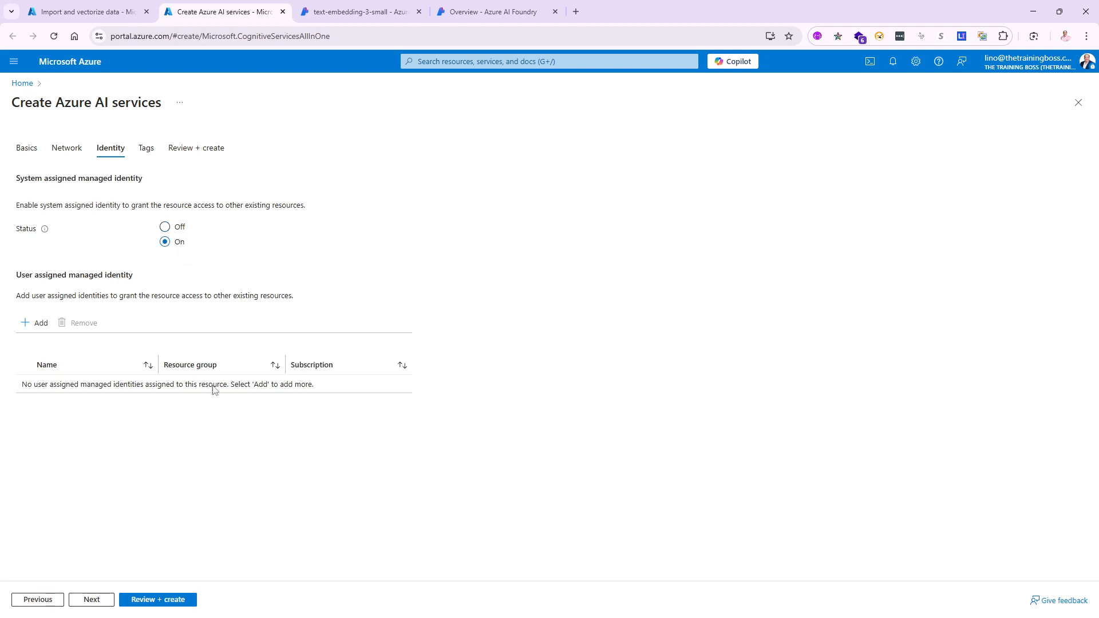
{"action": "left_click", "coordinate": [93, 601]}
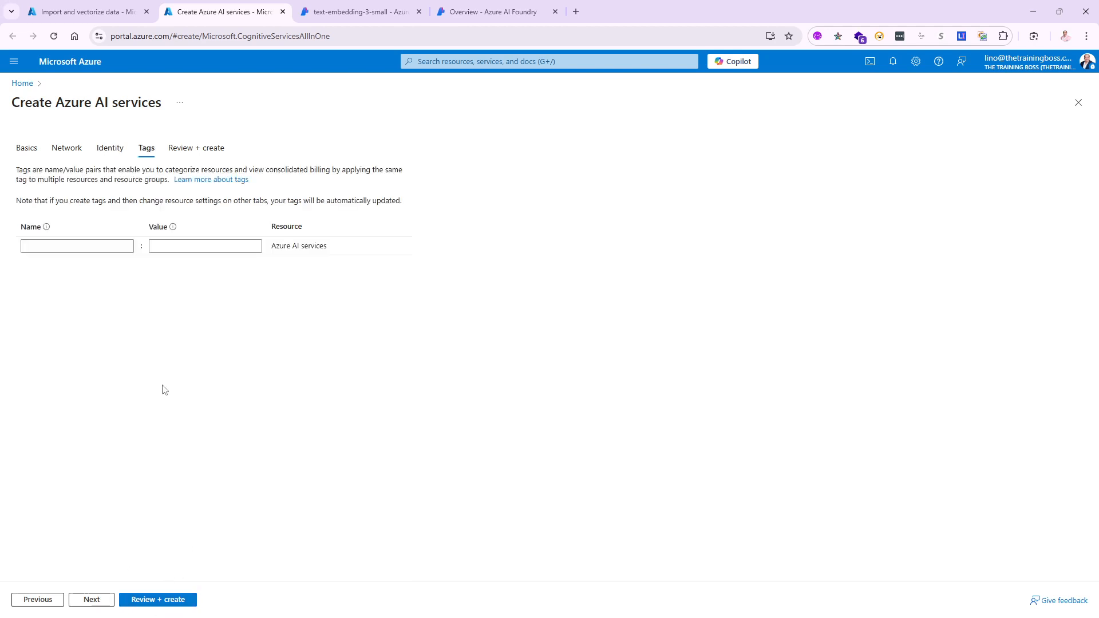
{"action": "left_click", "coordinate": [92, 599]}
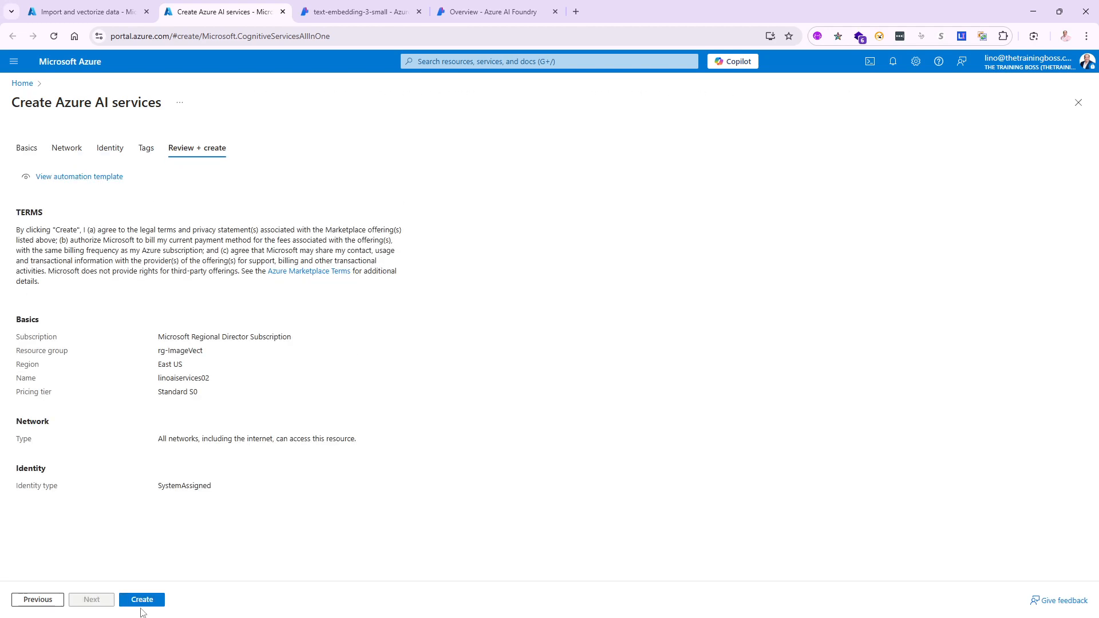
{"action": "left_click", "coordinate": [143, 601]}
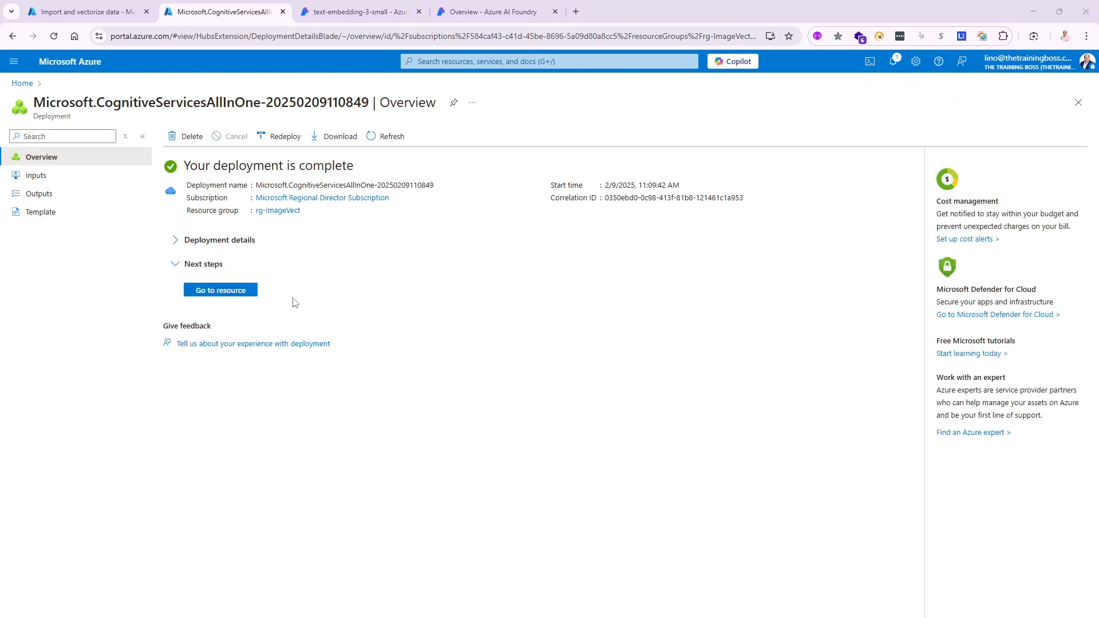
- Open the deployed linoaiservices02 resource, then view the text-embedding-3-small deployment and the lino-4134 project overview in Azure AI Foundry
{"action": "left_click", "coordinate": [236, 296]}
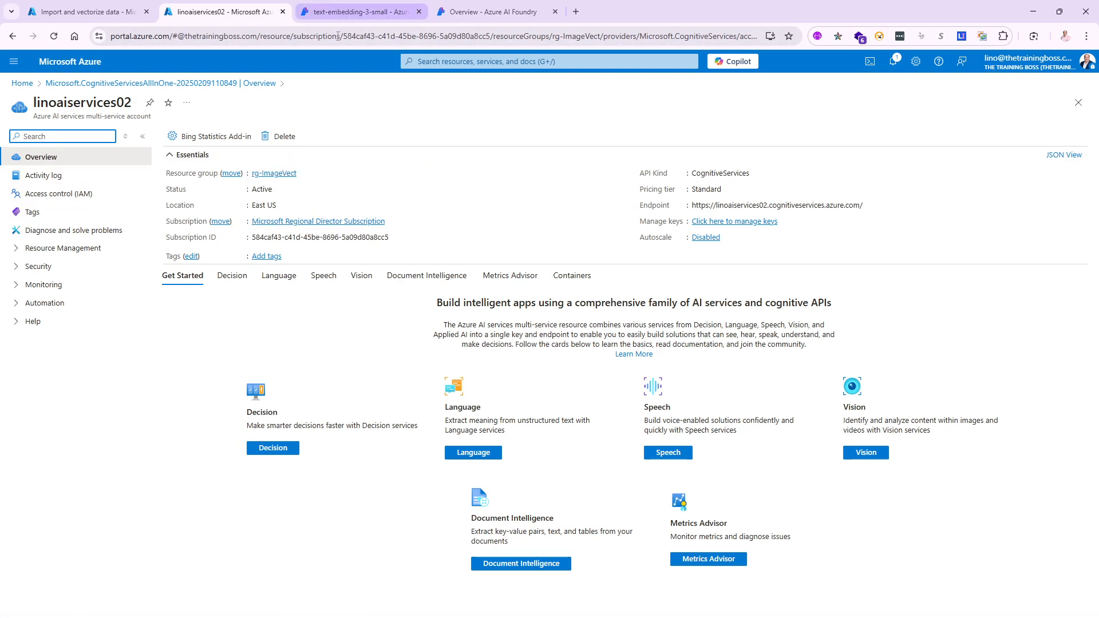
{"action": "left_click", "coordinate": [349, 13]}
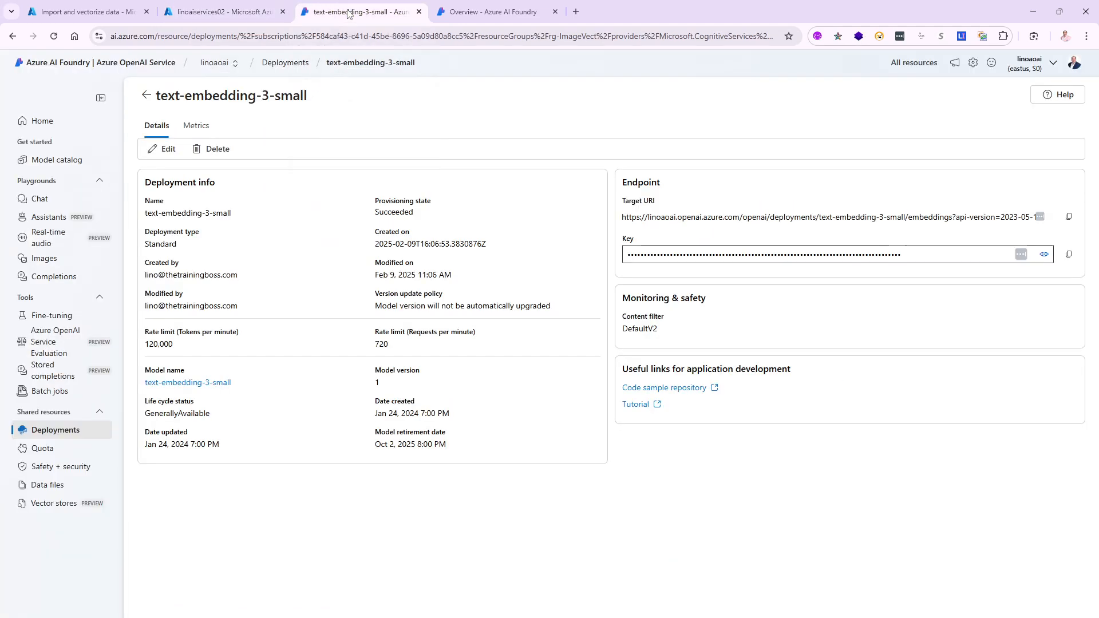
{"action": "left_click", "coordinate": [468, 14]}
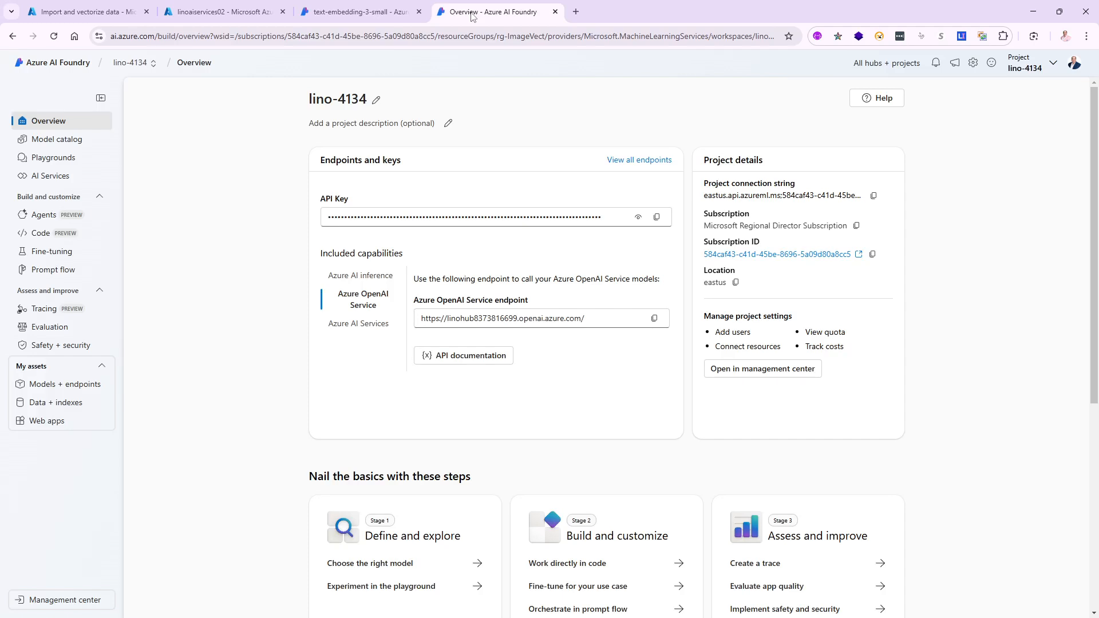
- Back in Import and vectorize data, refresh and select the linoaiservices02 account with System-assigned authentication, and acknowledge the pay-as-you-go pricing
{"action": "left_click", "coordinate": [88, 13]}
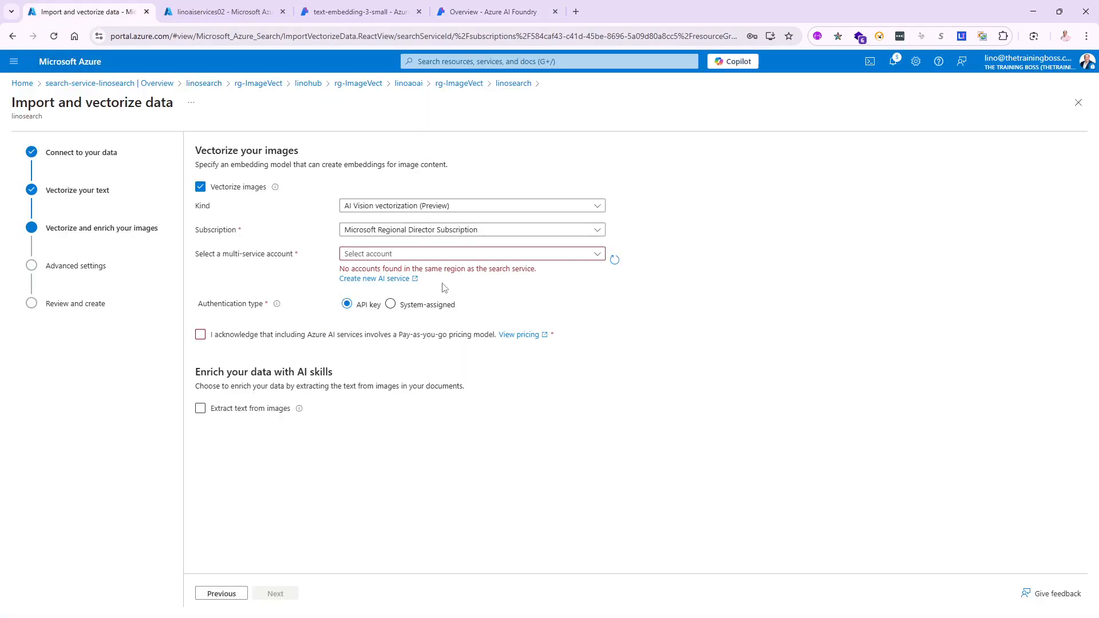
{"action": "left_click", "coordinate": [614, 261]}
{"action": "left_click", "coordinate": [597, 257]}
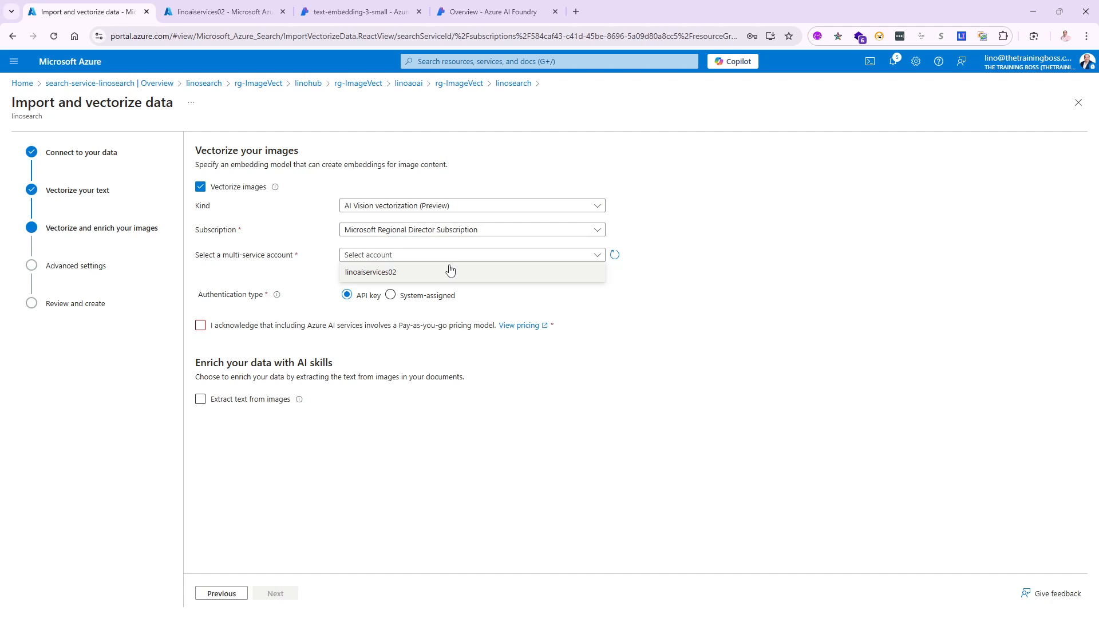
{"action": "left_click", "coordinate": [367, 279]}
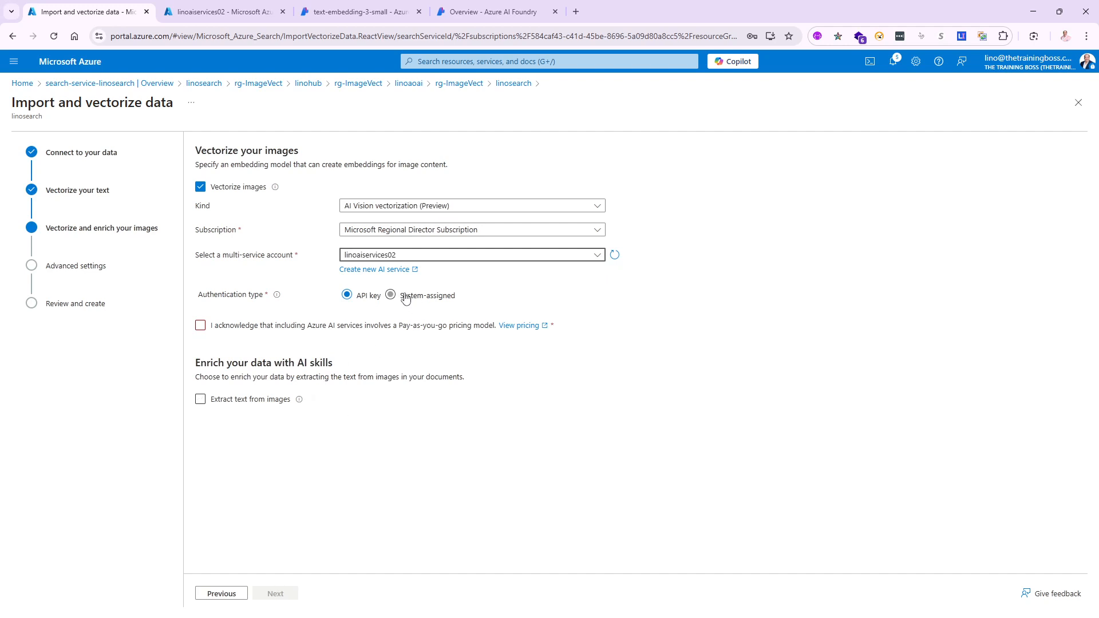
{"action": "left_click", "coordinate": [391, 296]}
{"action": "left_click", "coordinate": [200, 325]}
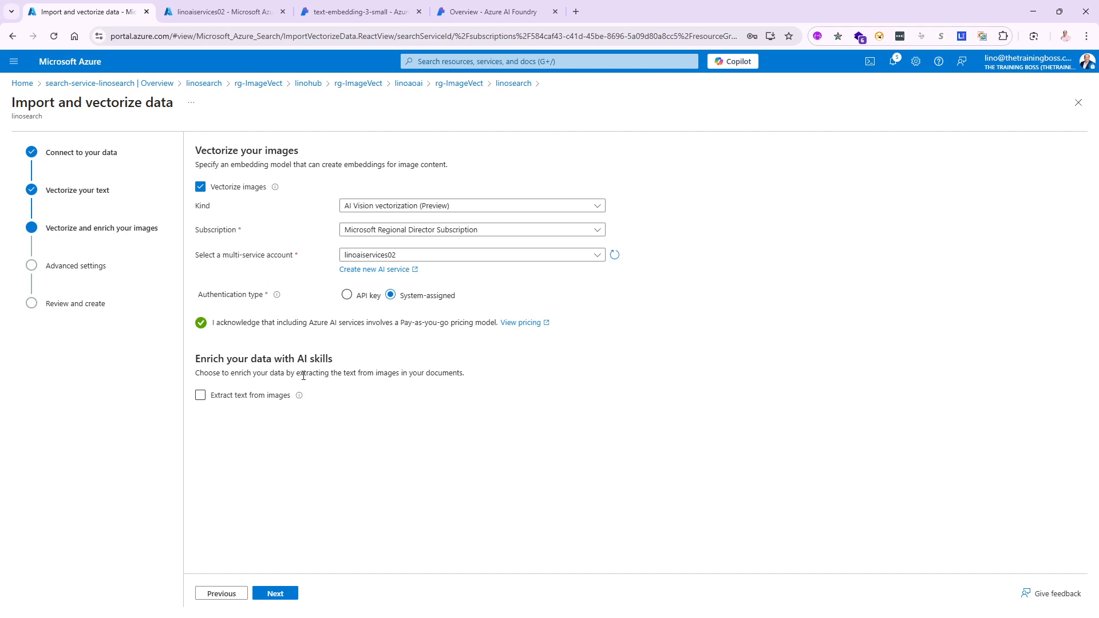
- Enable text extraction from images using the same AI service and continue to the advanced settings
{"action": "left_click", "coordinate": [215, 401]}
{"action": "left_click", "coordinate": [200, 396]}
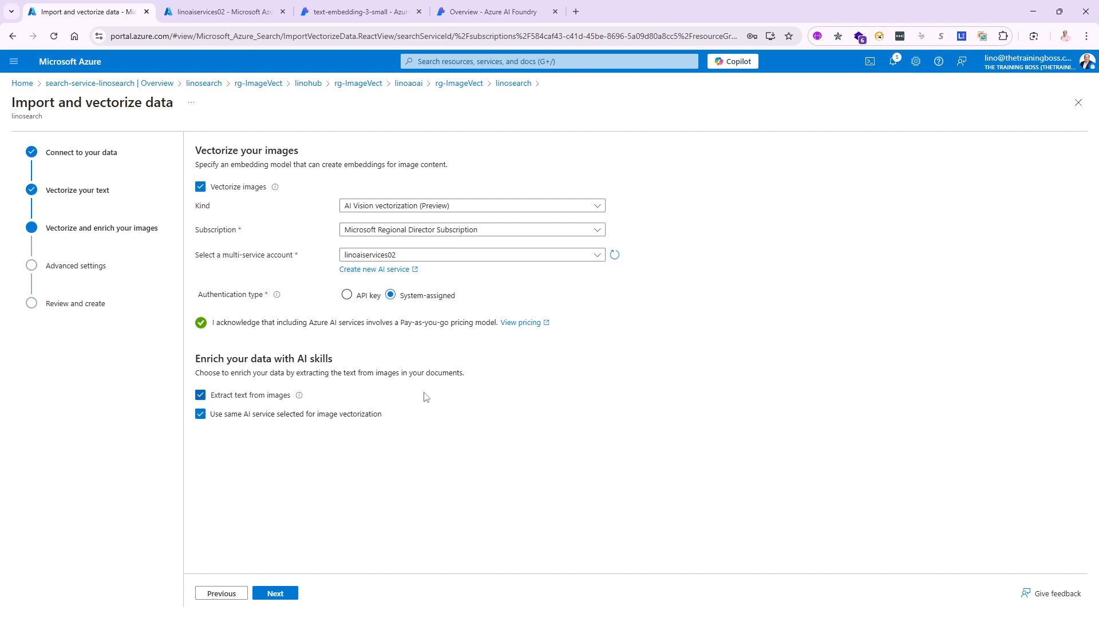
{"action": "left_click", "coordinate": [277, 594]}
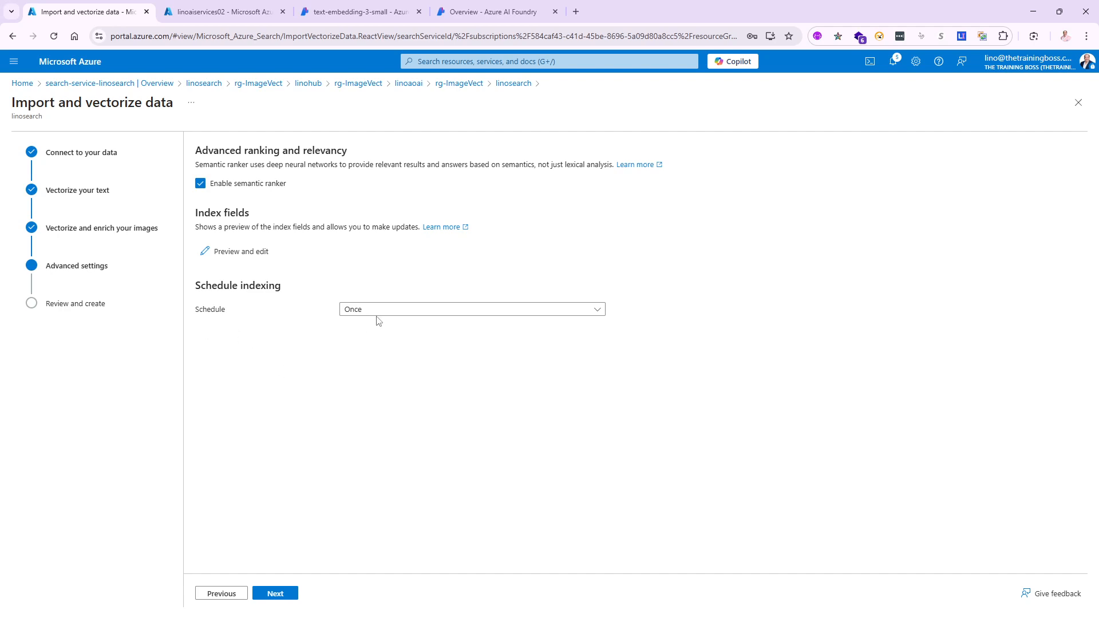
- Check the indexing schedule options, keep the schedule at Once and continue to the final review
{"action": "left_click", "coordinate": [462, 309]}
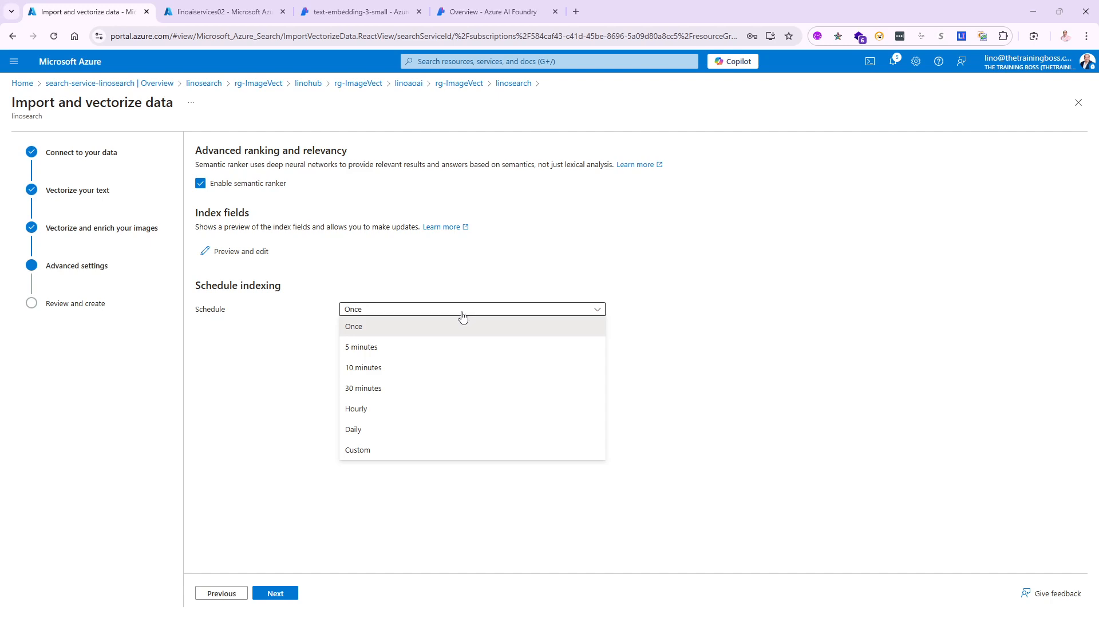
{"action": "left_click", "coordinate": [222, 335]}
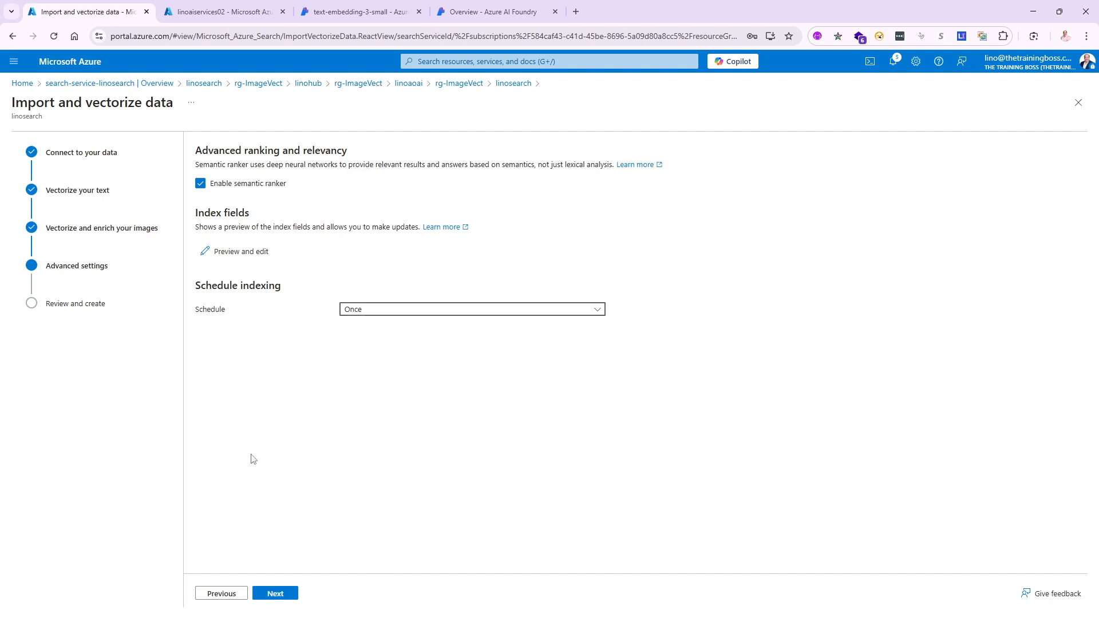
{"action": "left_click", "coordinate": [278, 595]}
- Set the objects name prefix to linokylejoelindex and try to create the index, indexer, data source and skillset
{"action": "triple_click", "coordinate": [305, 195]}
{"action": "type", "text": "linokylejoelindex"}
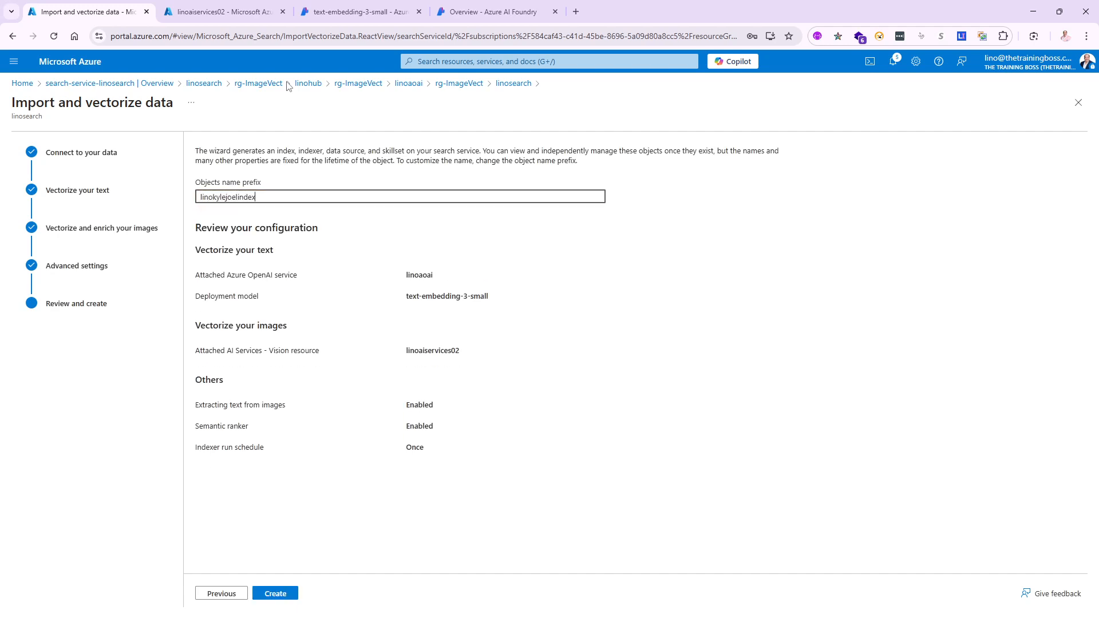
{"action": "left_click", "coordinate": [283, 595]}
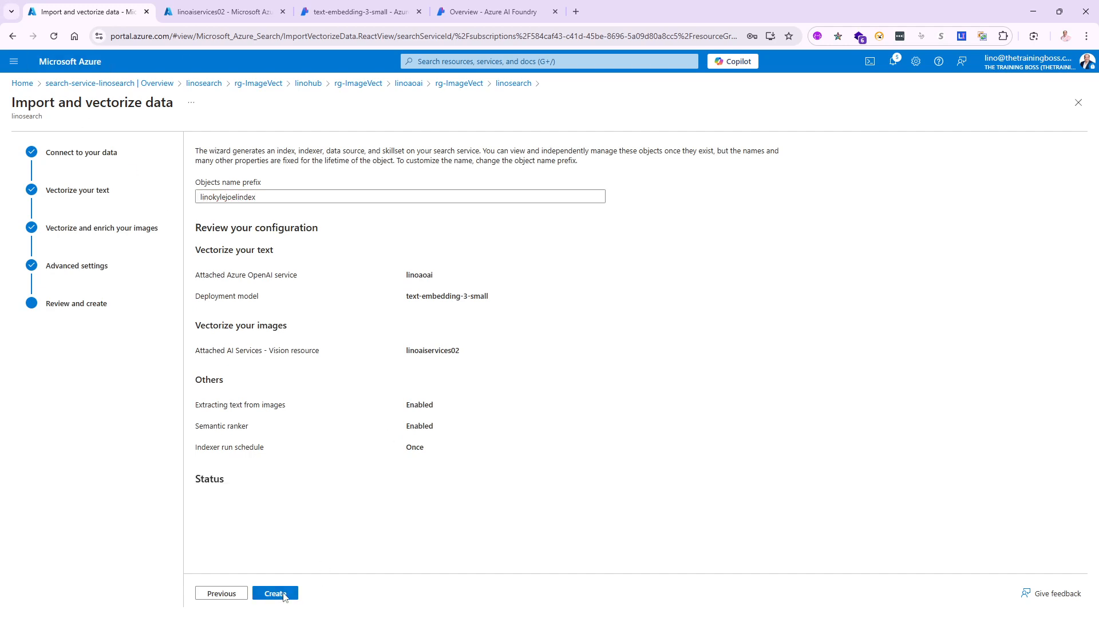
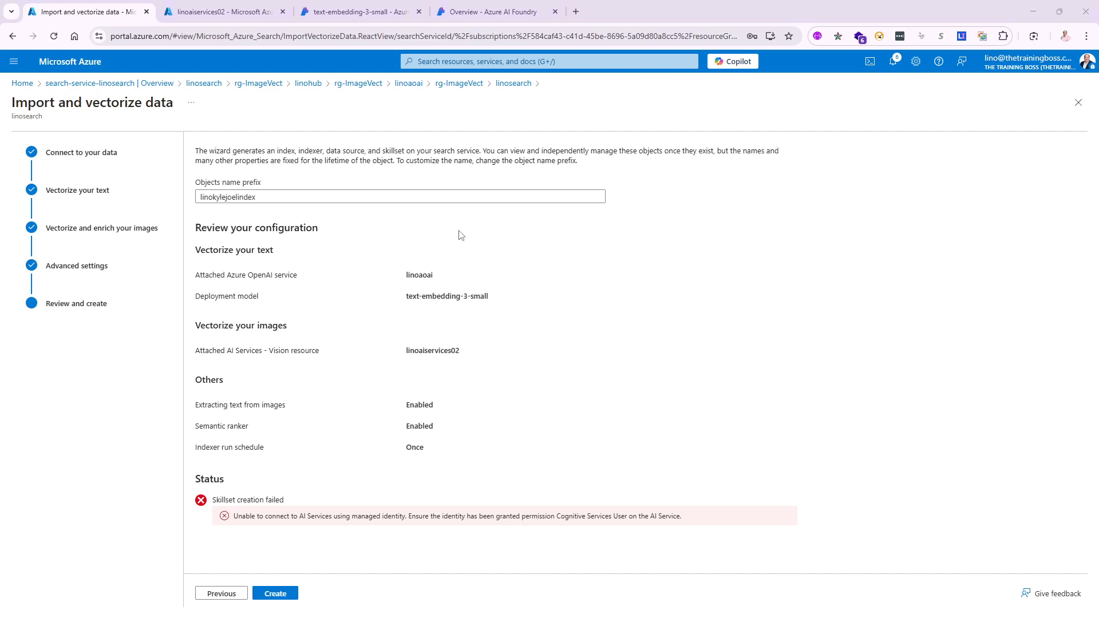
- Open access control for the linoaiservices02 account and start adding a role assignment
{"action": "left_click", "coordinate": [223, 14]}
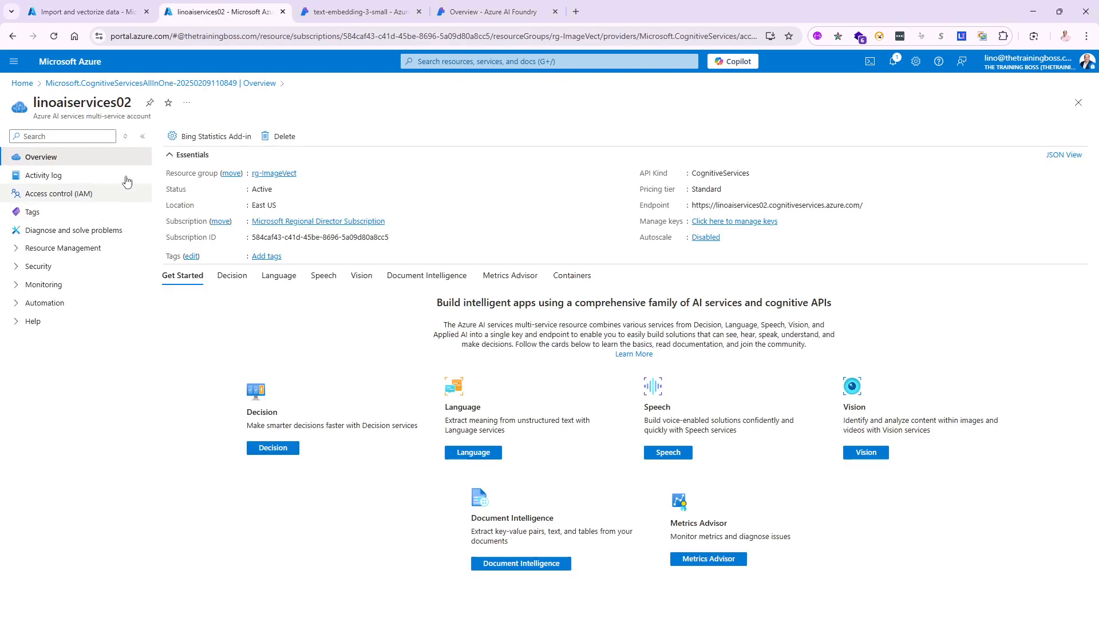
{"action": "left_click", "coordinate": [58, 195]}
{"action": "left_click", "coordinate": [186, 136]}
{"action": "left_click", "coordinate": [198, 158]}
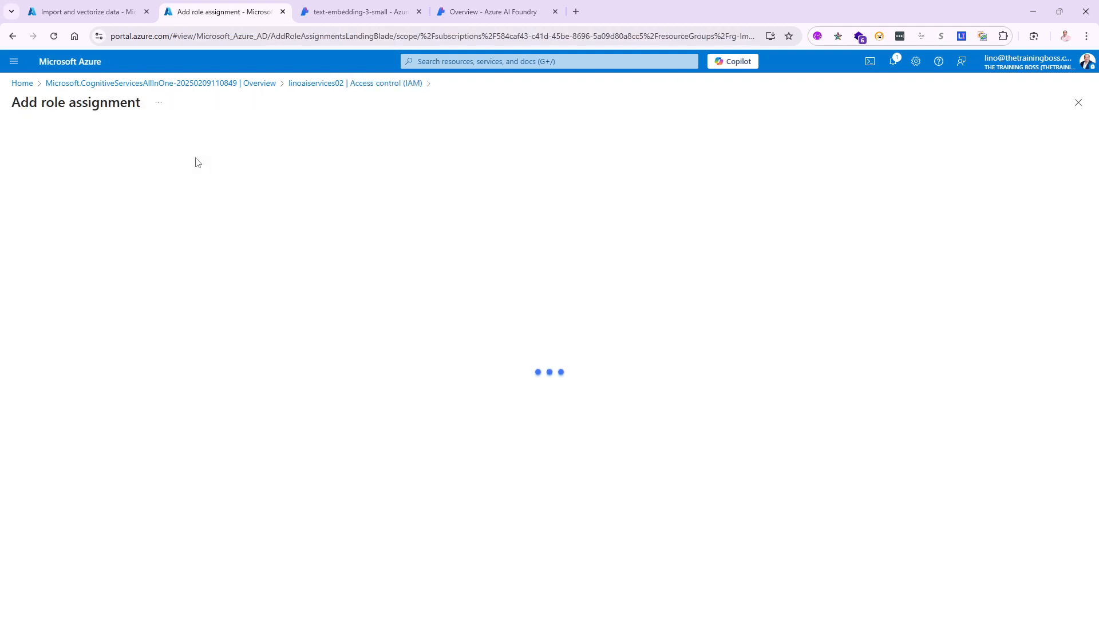
- Search the job function roles for "Cognitive services", choose the Cognitive Services User role and continue to the members
{"action": "left_click", "coordinate": [155, 247]}
{"action": "type", "text": "Cognitice"}
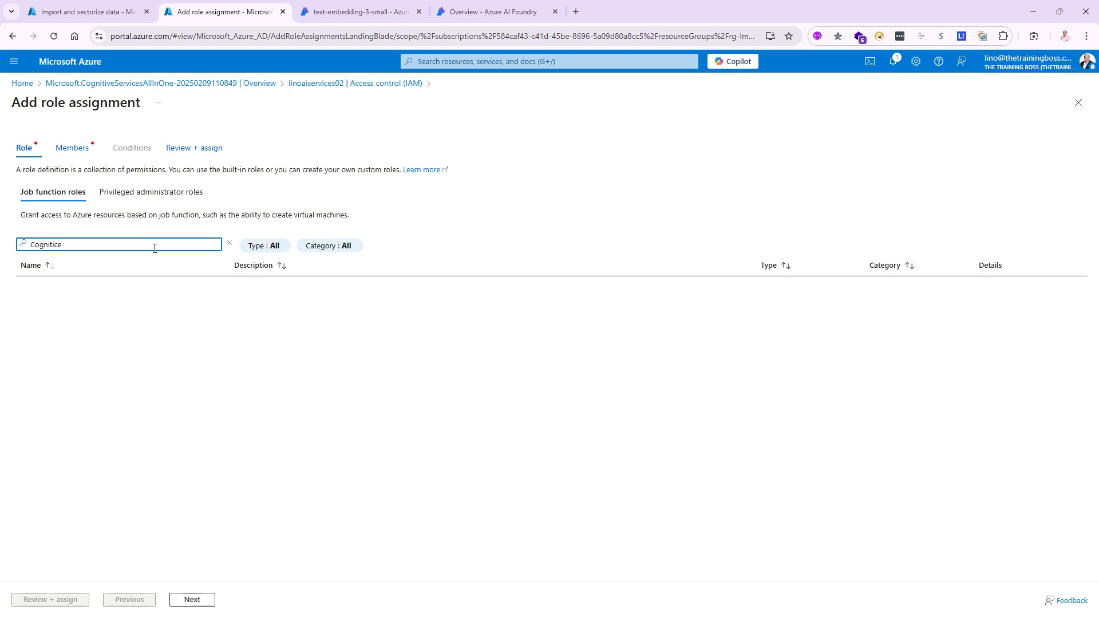
{"action": "key", "text": "BackSpace"}
{"action": "key", "text": "BackSpace"}
{"action": "type", "text": "ve services"}
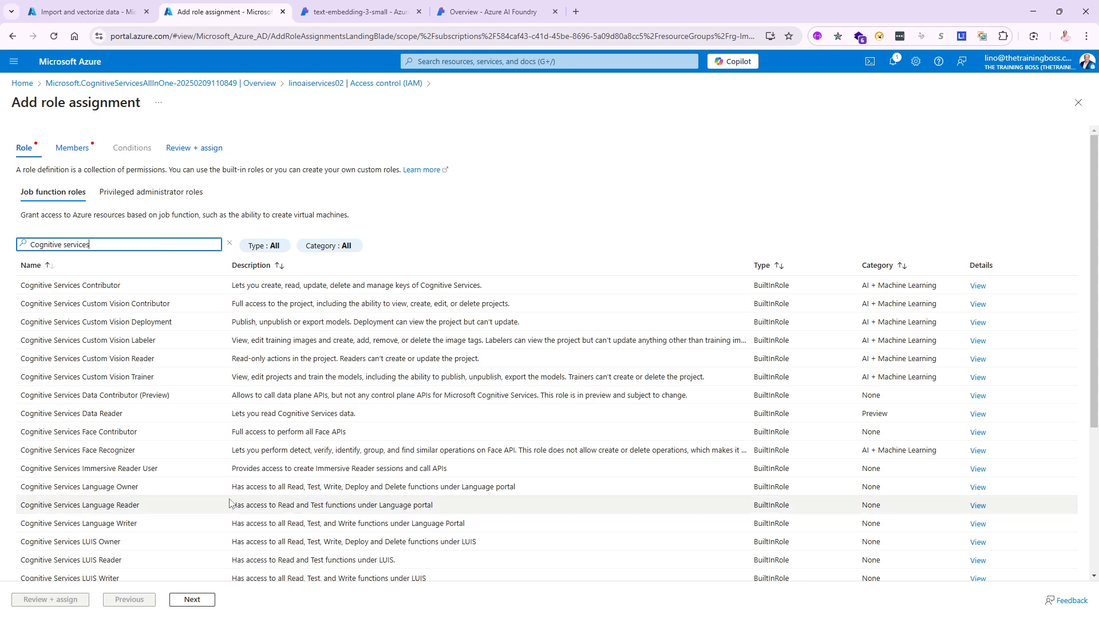
{"action": "scroll", "coordinate": [125, 499], "scroll_direction": "down", "scroll_amount": 2}
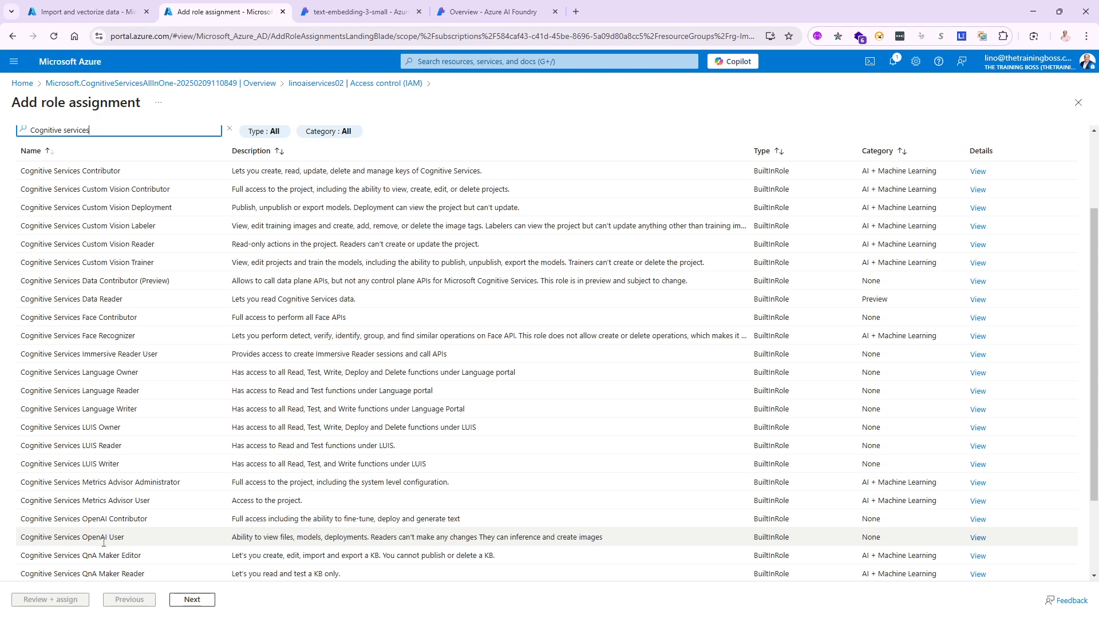
{"action": "scroll", "coordinate": [119, 515], "scroll_direction": "down", "scroll_amount": 2}
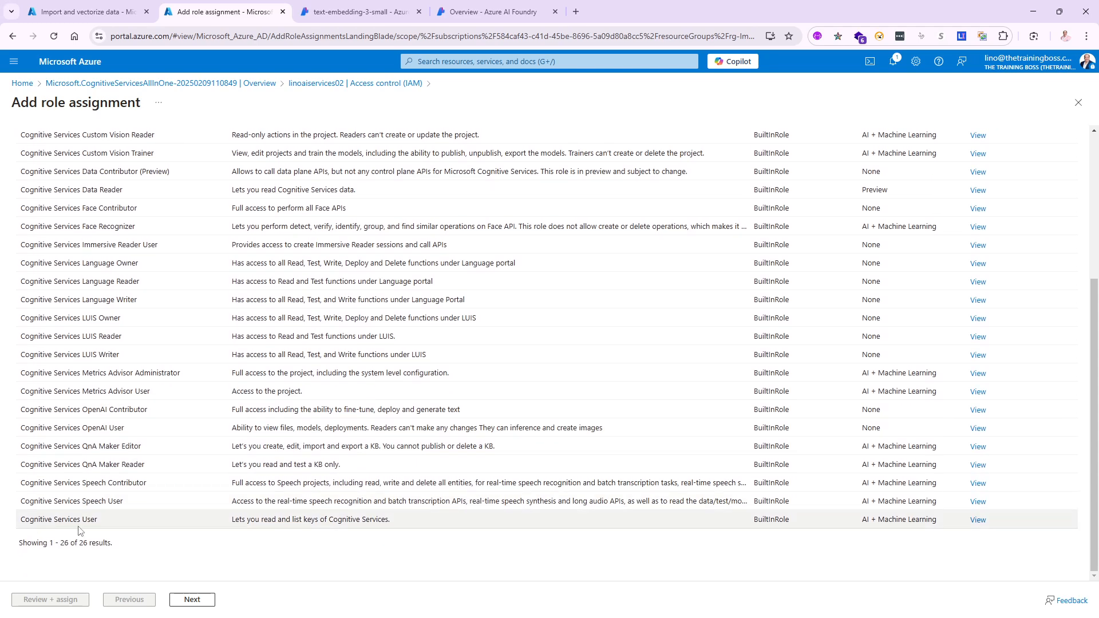
{"action": "left_click", "coordinate": [59, 521]}
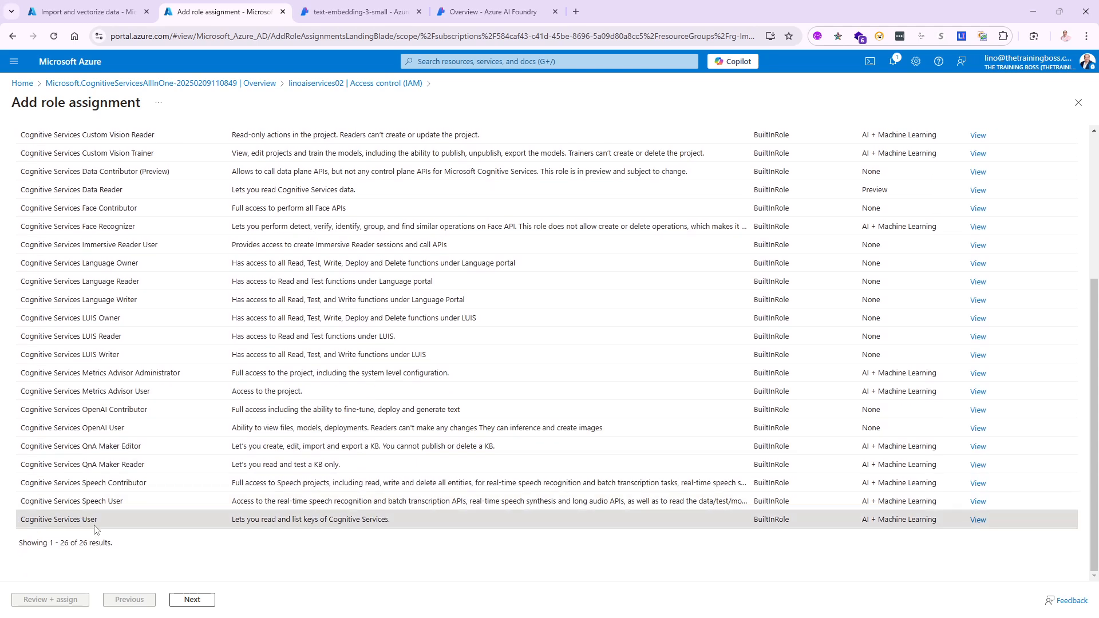
{"action": "left_click", "coordinate": [198, 605]}
- Assign access to a managed identity and select the linosearch search service as the member
{"action": "left_click", "coordinate": [119, 219]}
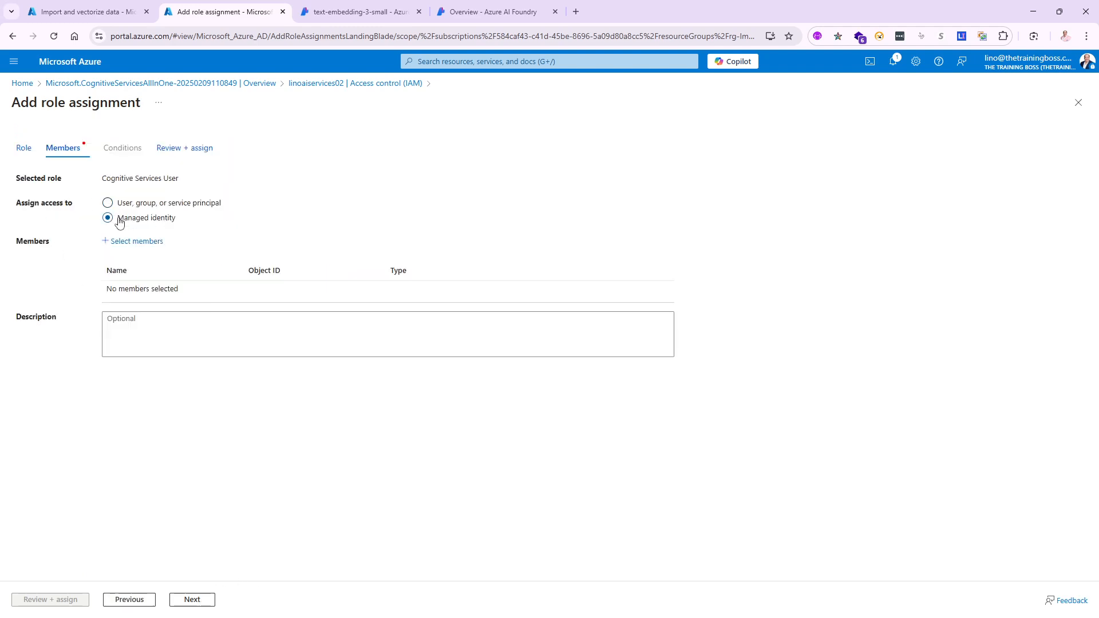
{"action": "left_click", "coordinate": [136, 242]}
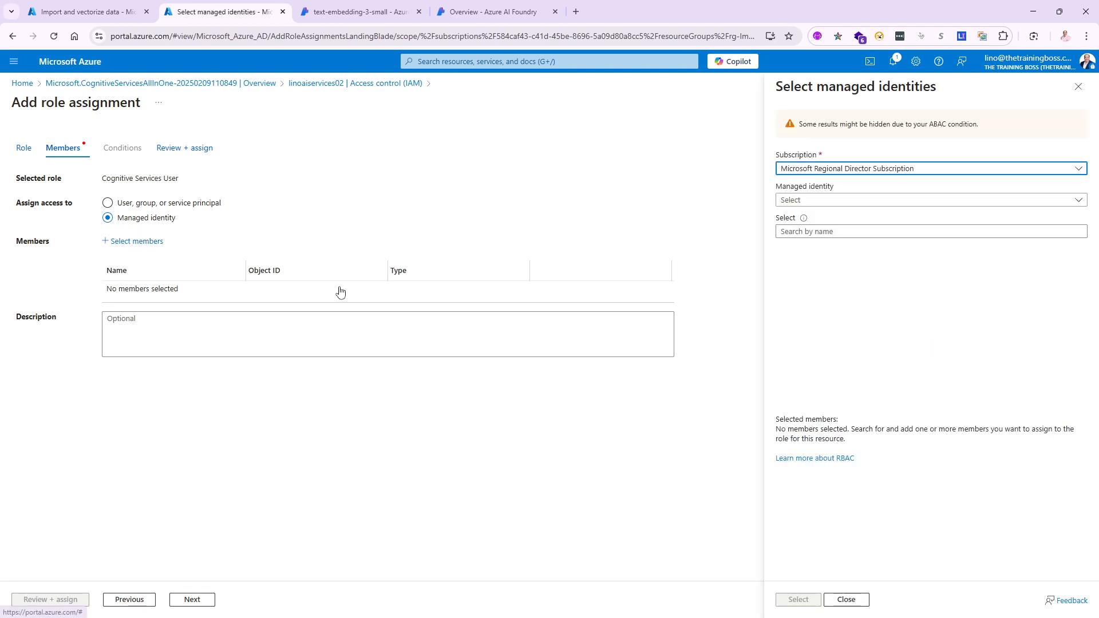
{"action": "left_click", "coordinate": [826, 201]}
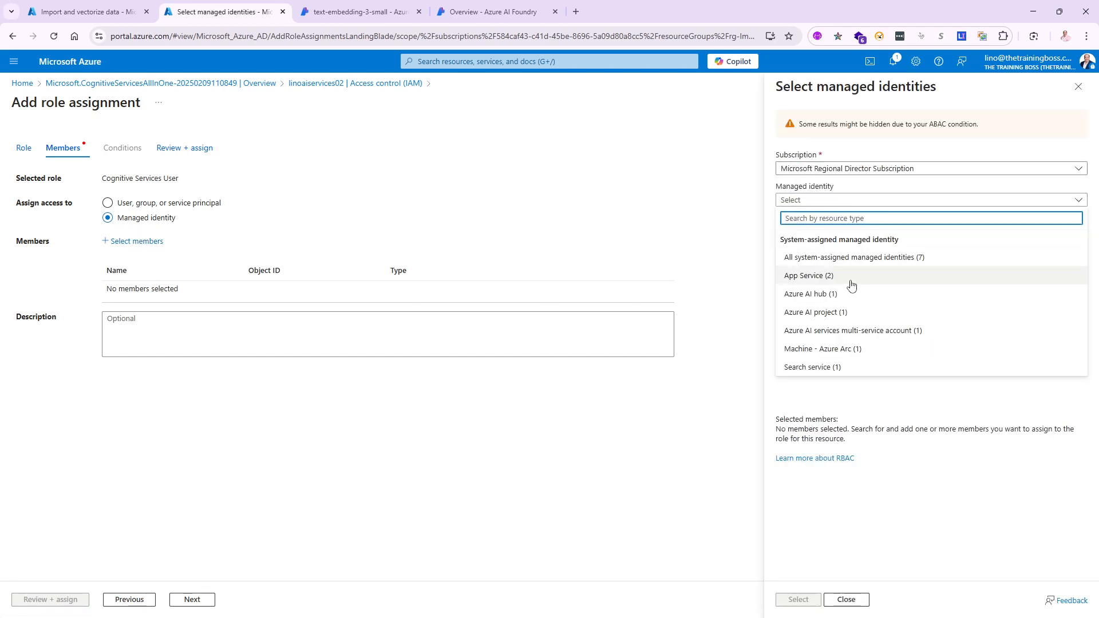
{"action": "left_click", "coordinate": [822, 369]}
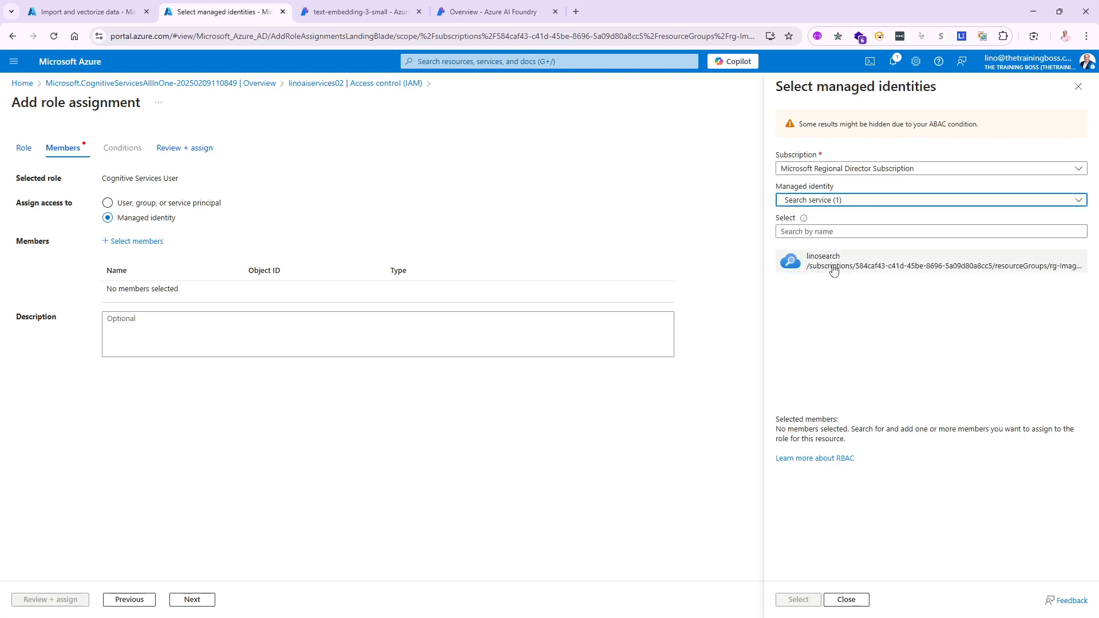
{"action": "left_click", "coordinate": [833, 269]}
{"action": "left_click", "coordinate": [806, 600]}
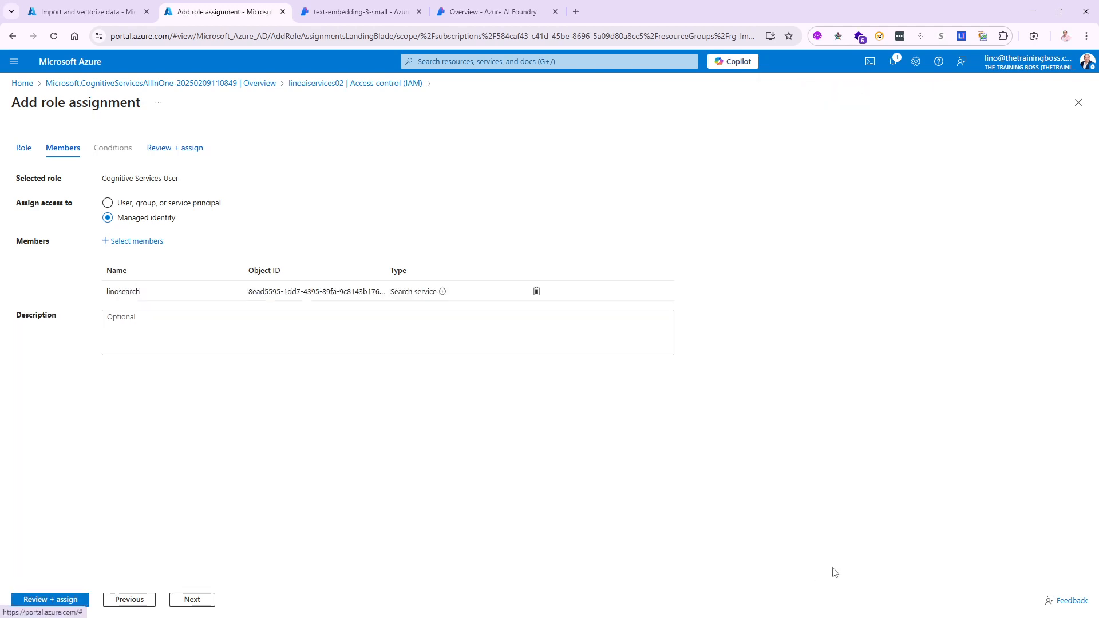
- Review and submit the Cognitive Services User role assignment for linosearch, and dismiss the notification
{"action": "left_click", "coordinate": [71, 600]}
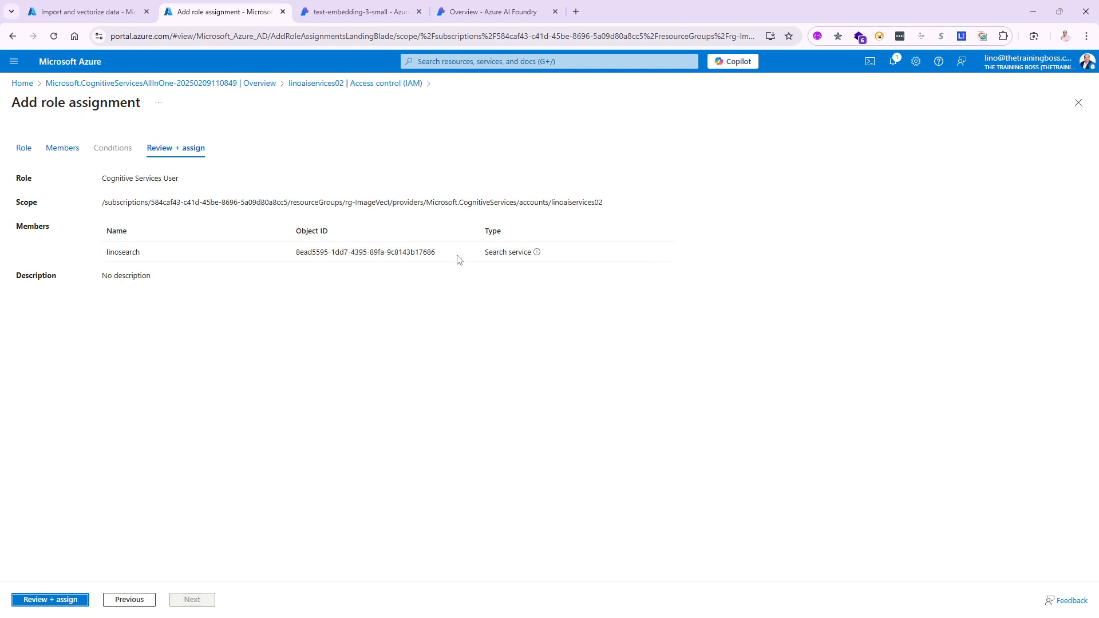
{"action": "left_click", "coordinate": [76, 600]}
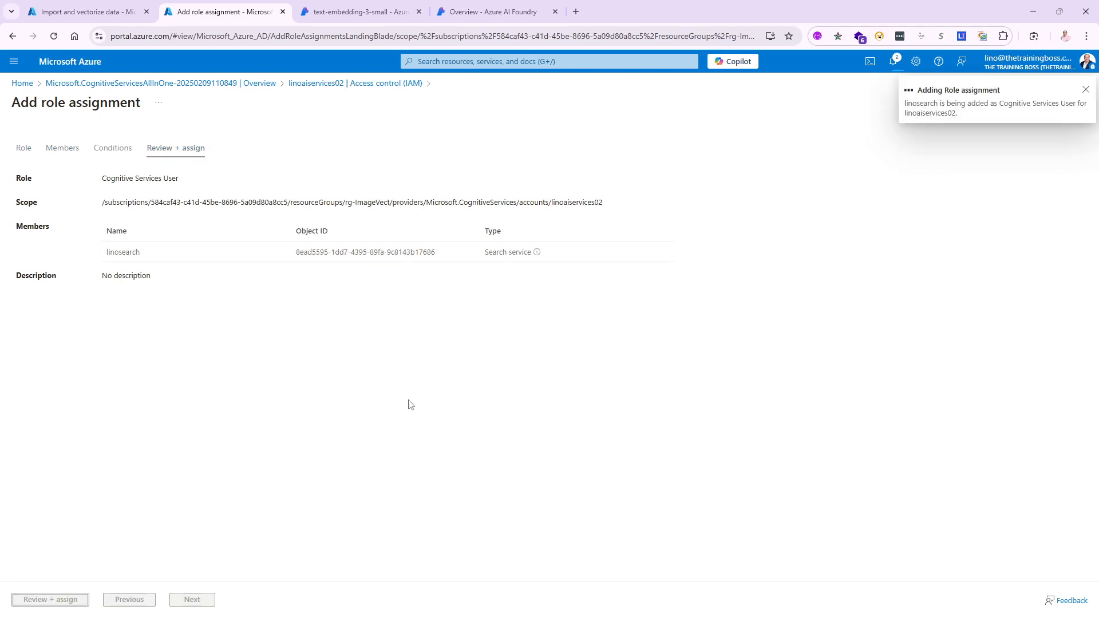
{"action": "left_click", "coordinate": [1086, 91]}
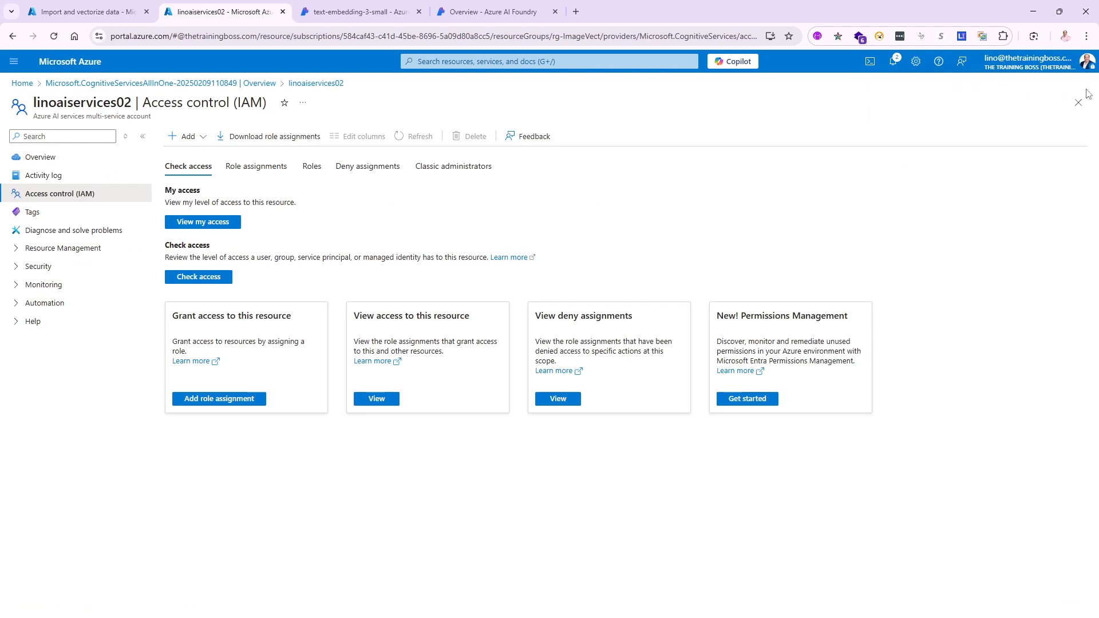
- Return to the Import and vectorize data wizard, create the search objects again and close the completion dialog
{"action": "left_click", "coordinate": [100, 14]}
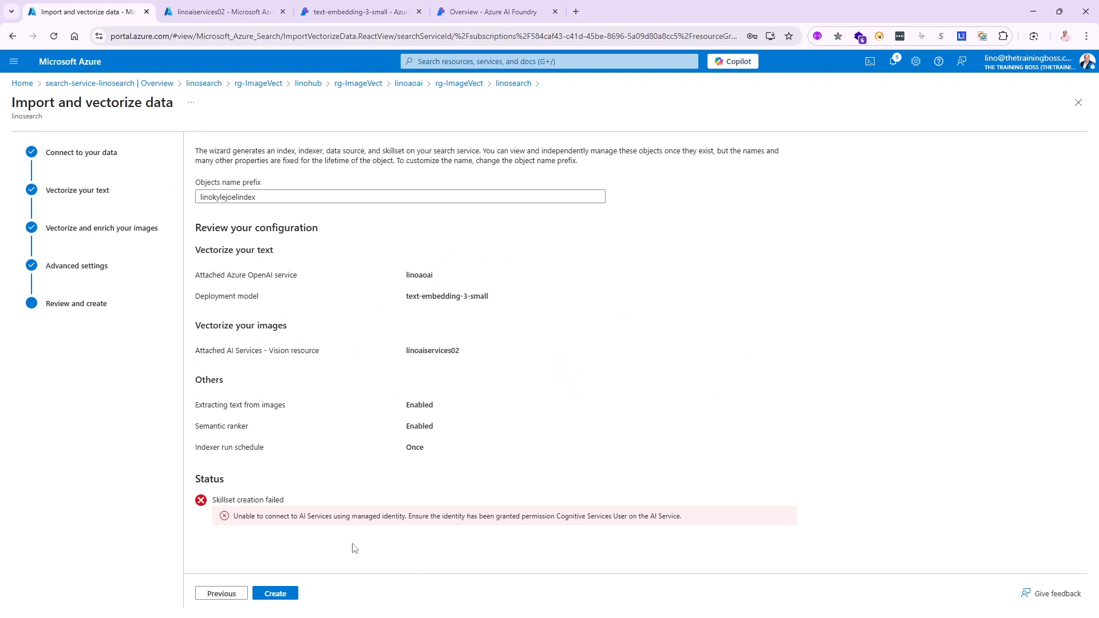
{"action": "left_click", "coordinate": [277, 595]}
{"action": "left_click", "coordinate": [274, 593]}
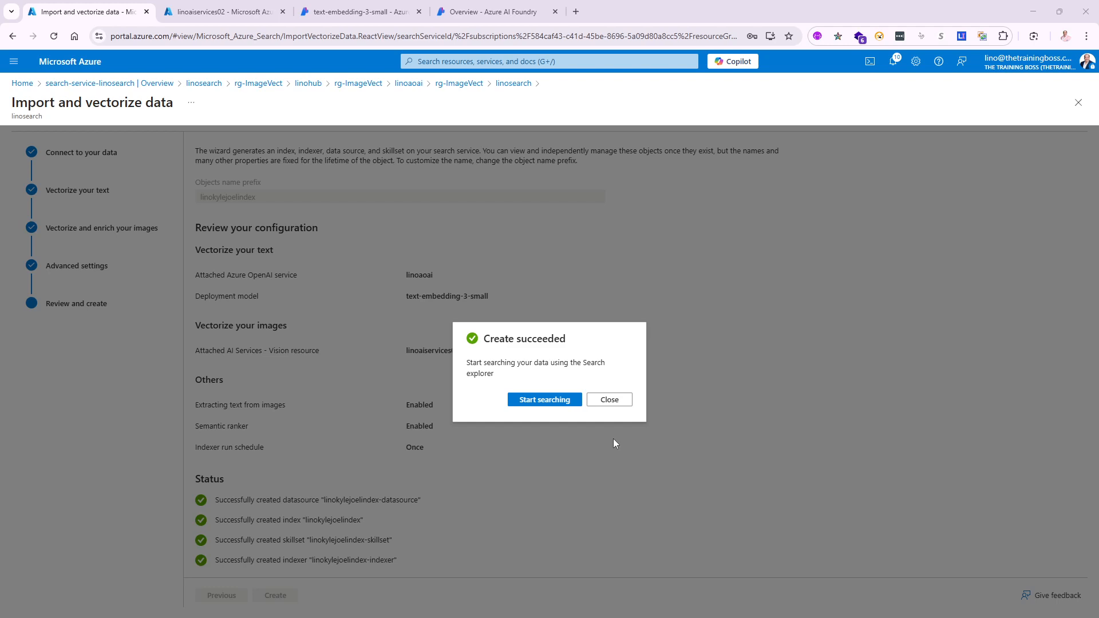
{"action": "left_click", "coordinate": [610, 408]}
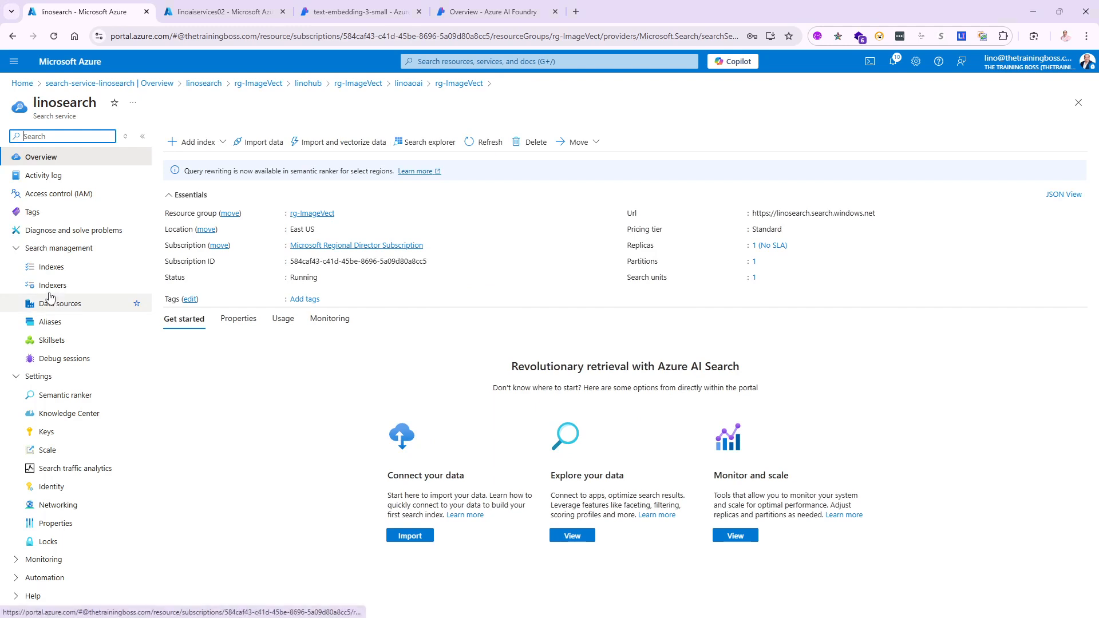
- Check the indexer's run status, and refresh the index list to examine the document count and storage of linokylejoelindex
{"action": "left_click", "coordinate": [50, 285]}
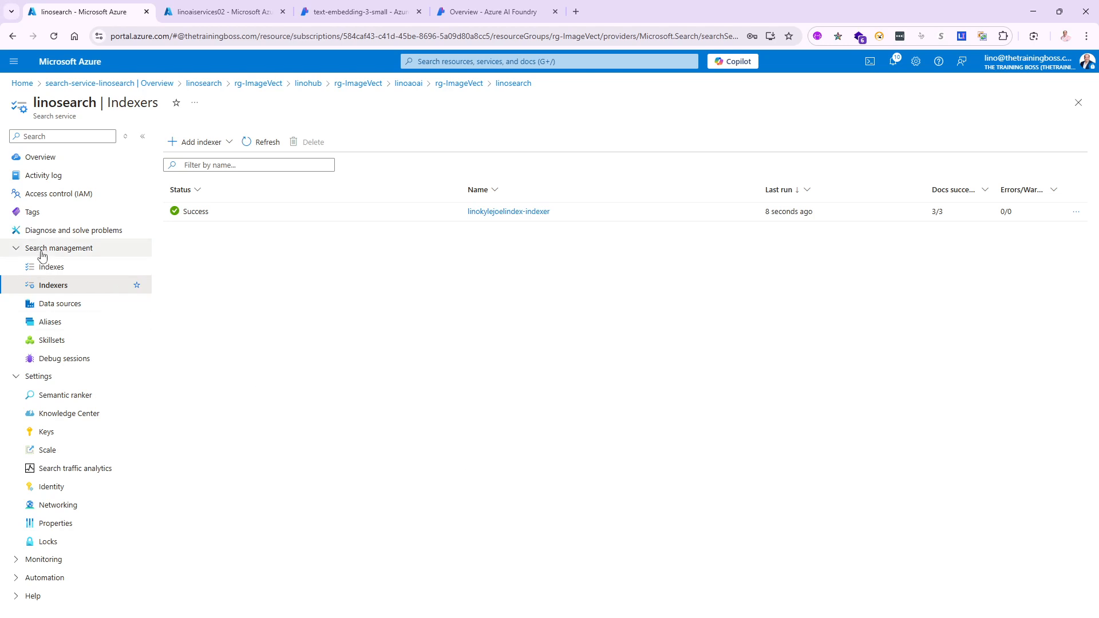
{"action": "left_click", "coordinate": [57, 267]}
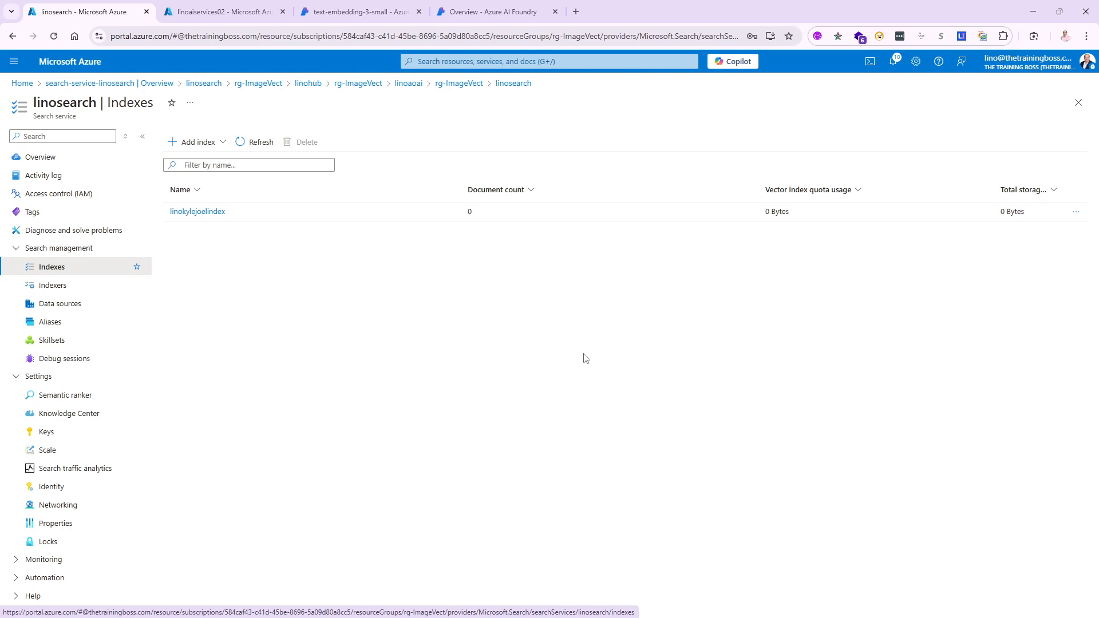
{"action": "left_click", "coordinate": [260, 147]}
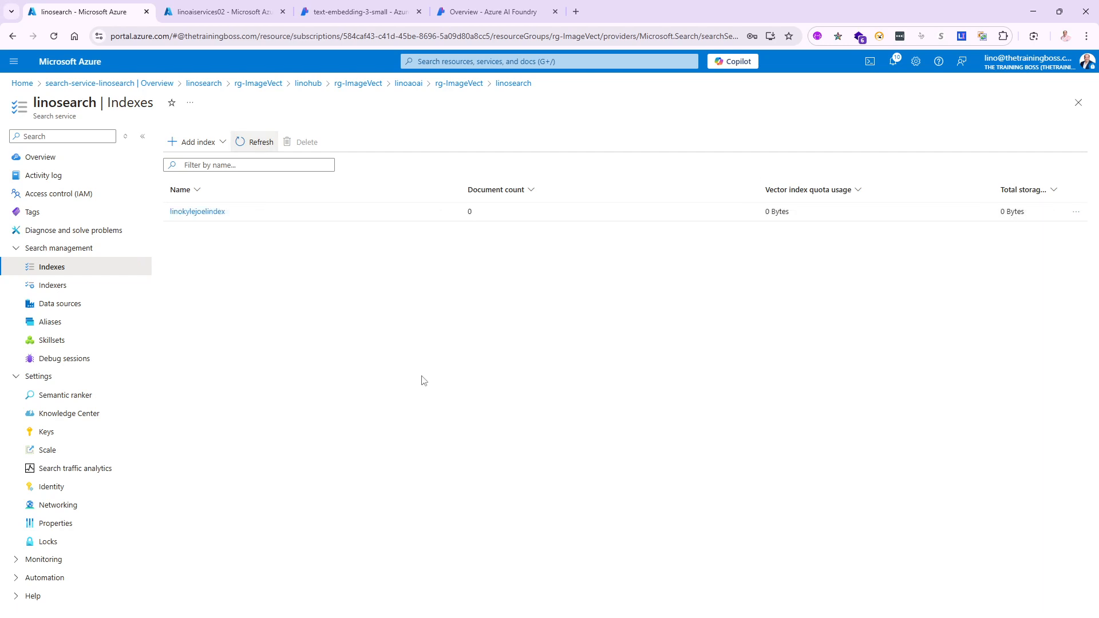
{"action": "left_click", "coordinate": [256, 144]}
{"action": "left_click", "coordinate": [254, 142]}
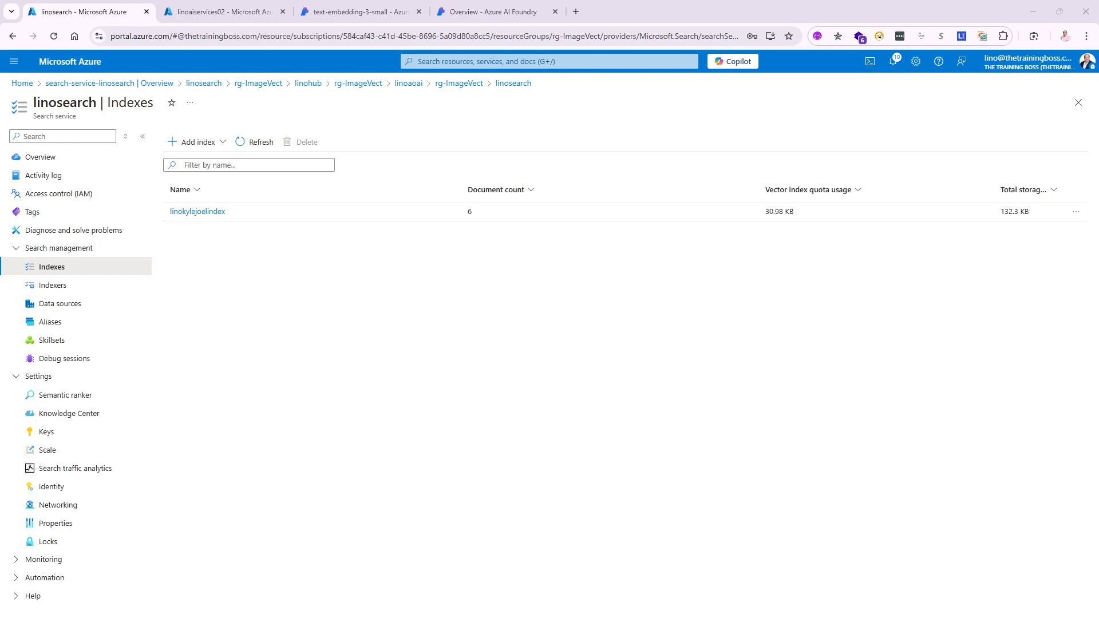
- Switch to Azure AI Foundry and connect the linosearch Azure AI Search resource to project lino-4134 with API key authentication
{"action": "left_click", "coordinate": [478, 14]}
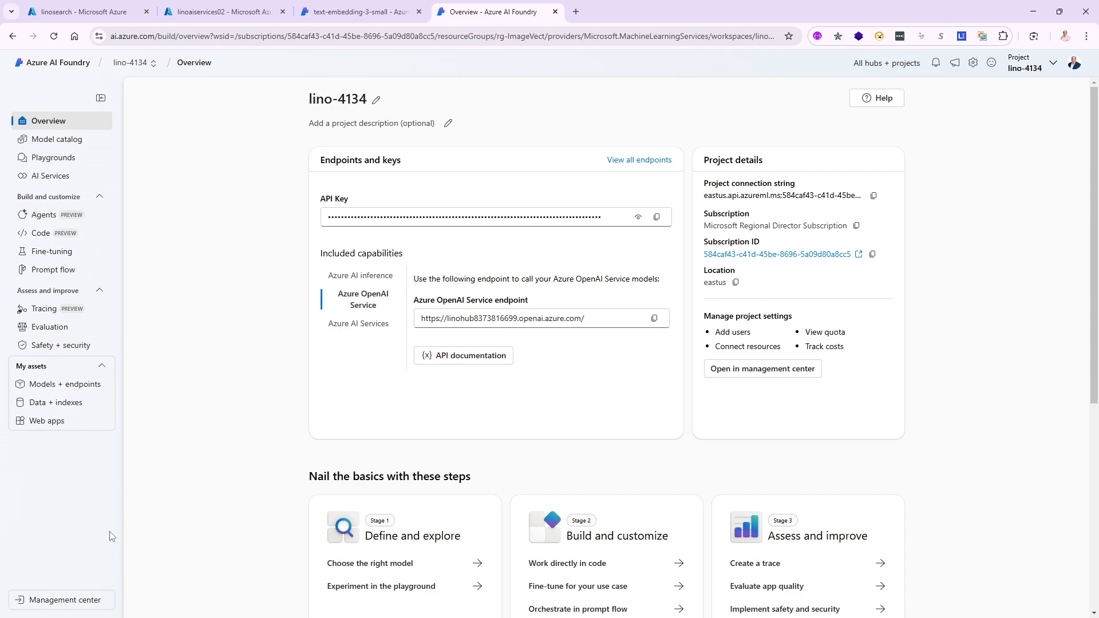
{"action": "left_click", "coordinate": [69, 599]}
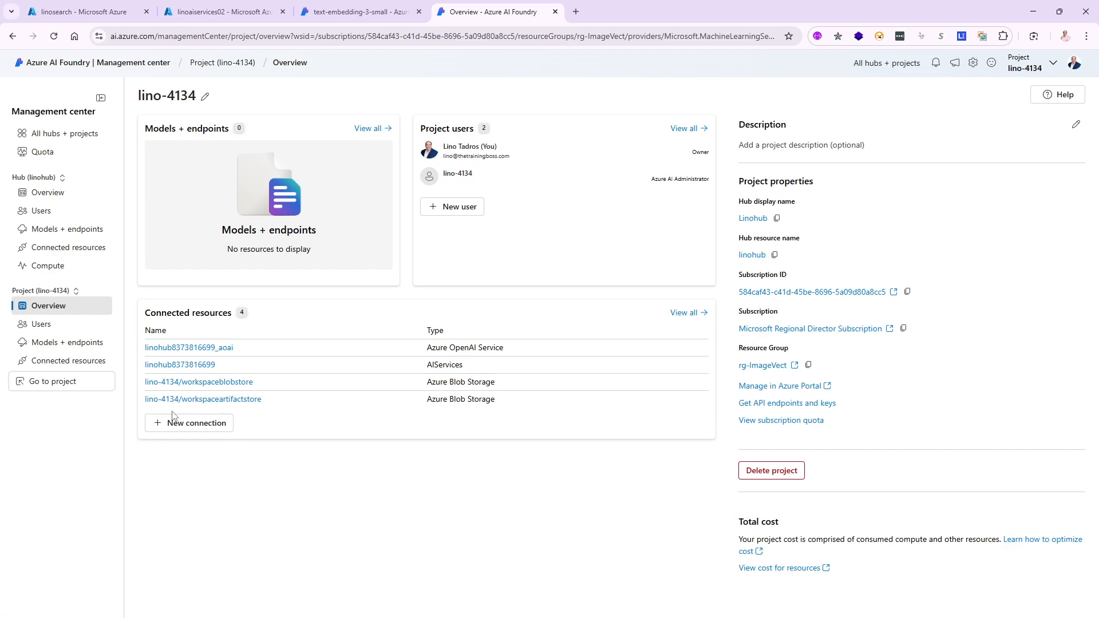
{"action": "left_click", "coordinate": [203, 428]}
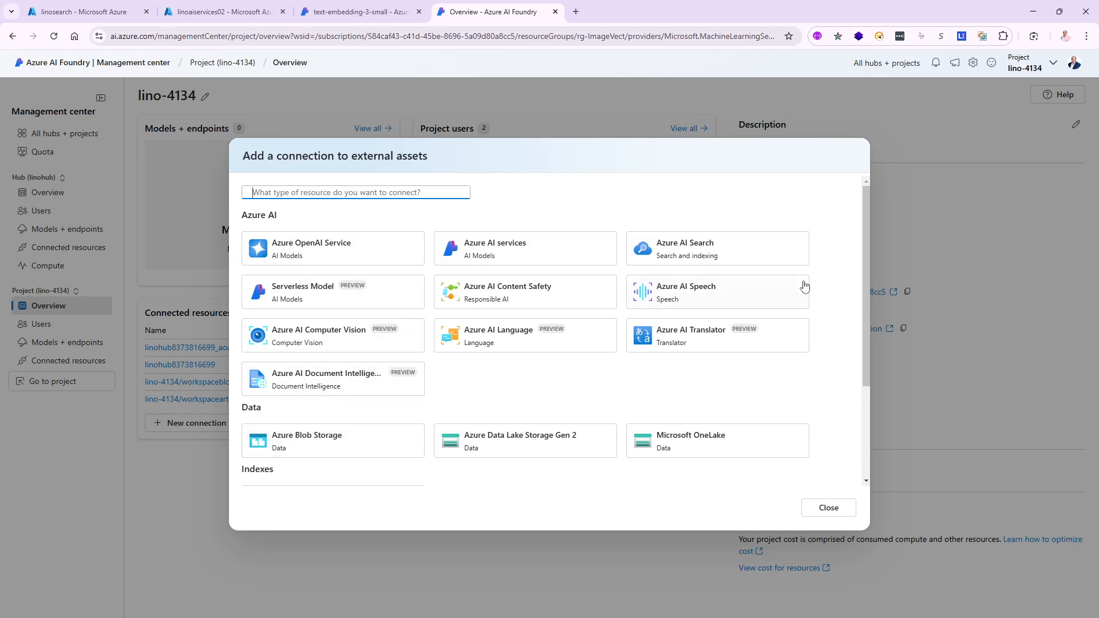
{"action": "left_click", "coordinate": [684, 252]}
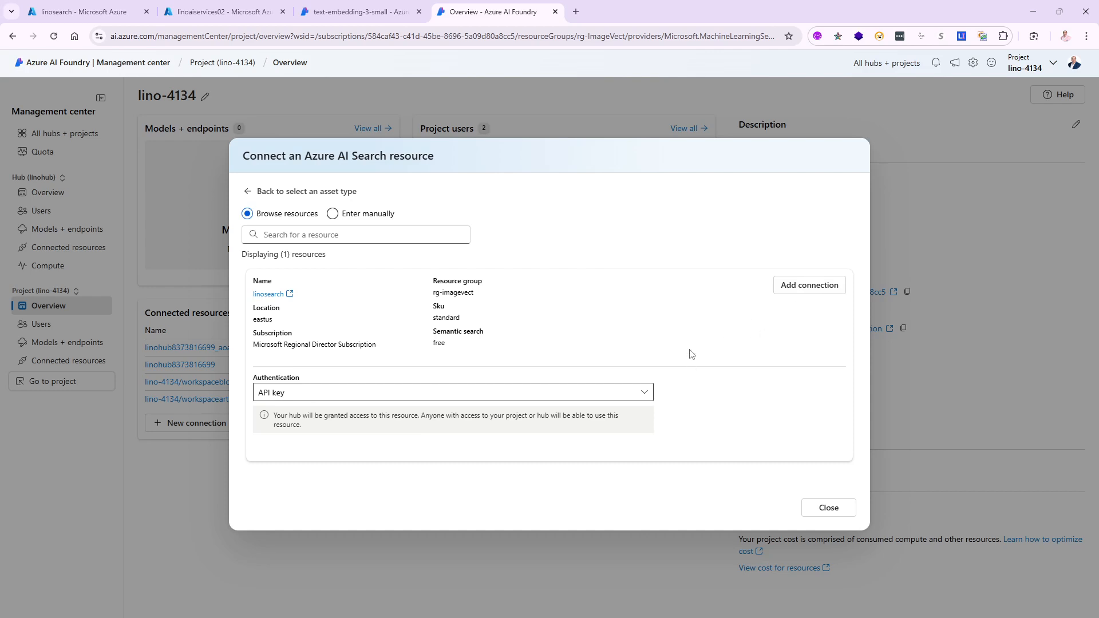
{"action": "left_click", "coordinate": [810, 287]}
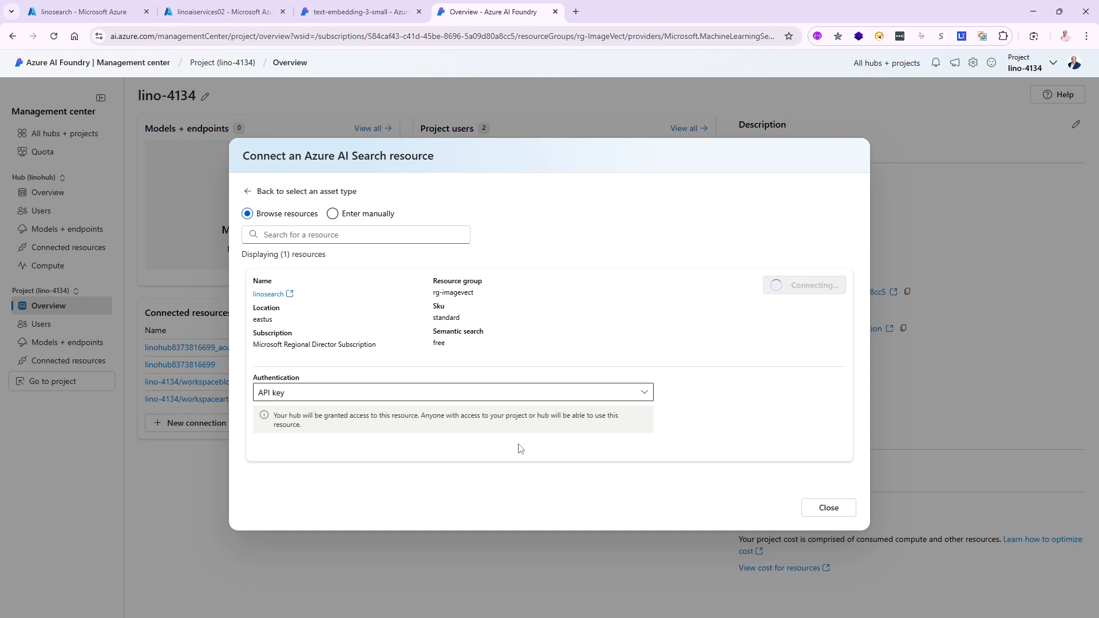
{"action": "left_click", "coordinate": [825, 509]}
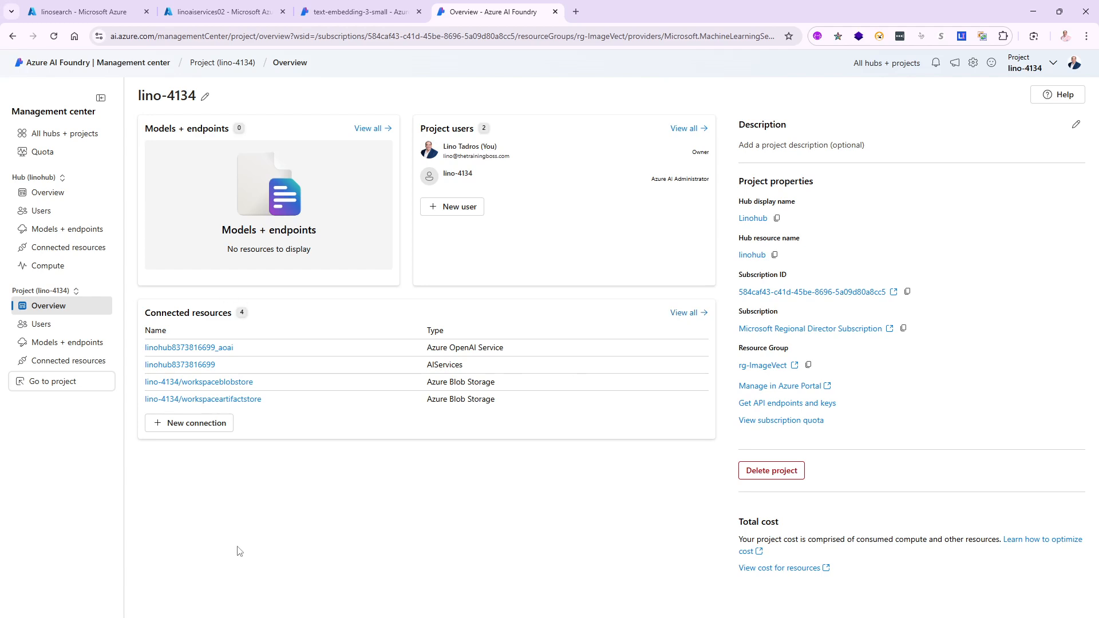
- Return to the project and start a base model deployment with gpt-4o as the chosen model
{"action": "left_click", "coordinate": [63, 388]}
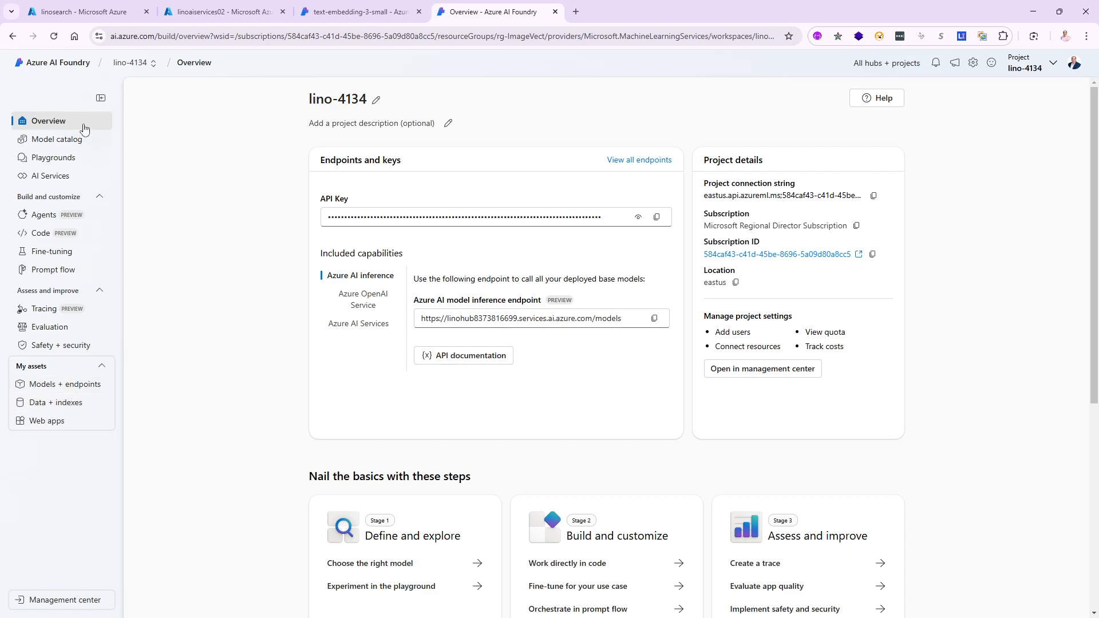
{"action": "left_click", "coordinate": [69, 391]}
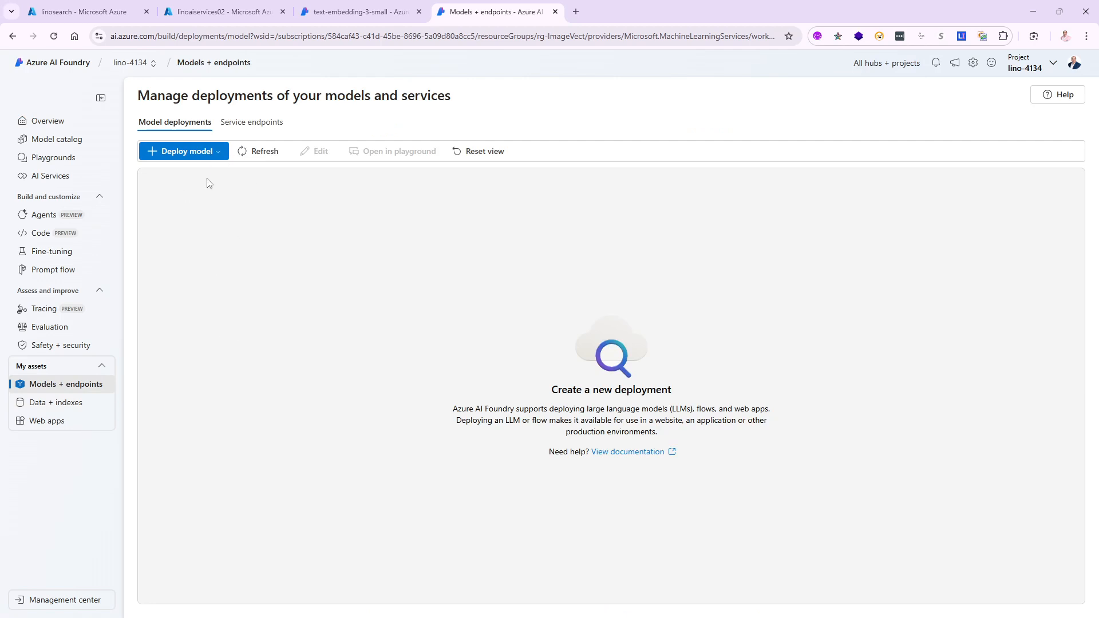
{"action": "left_click", "coordinate": [218, 153]}
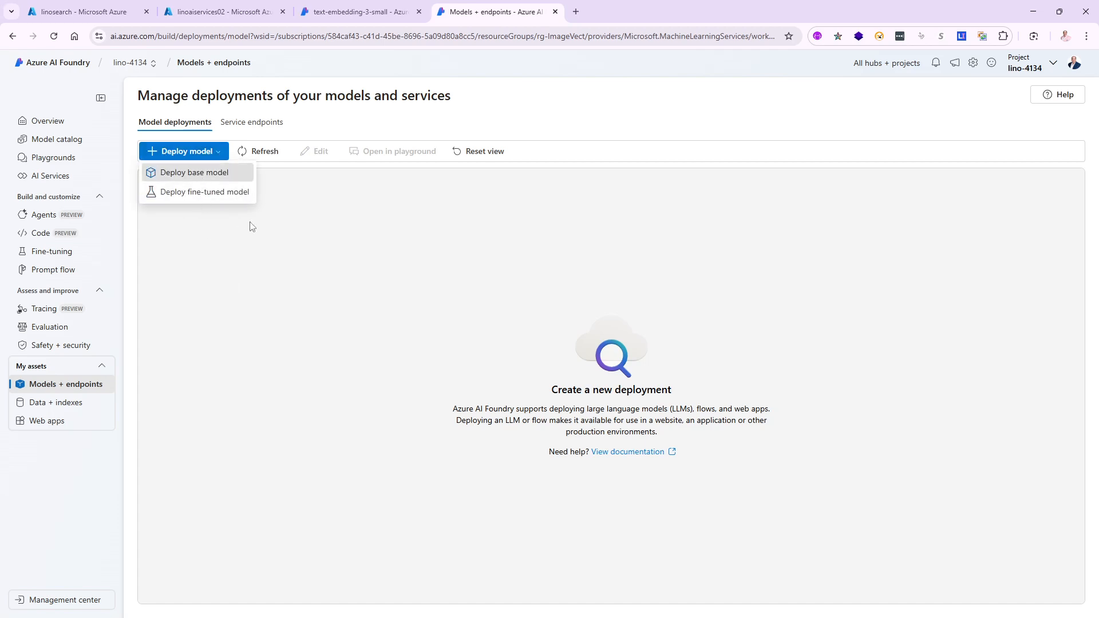
{"action": "left_click", "coordinate": [195, 172]}
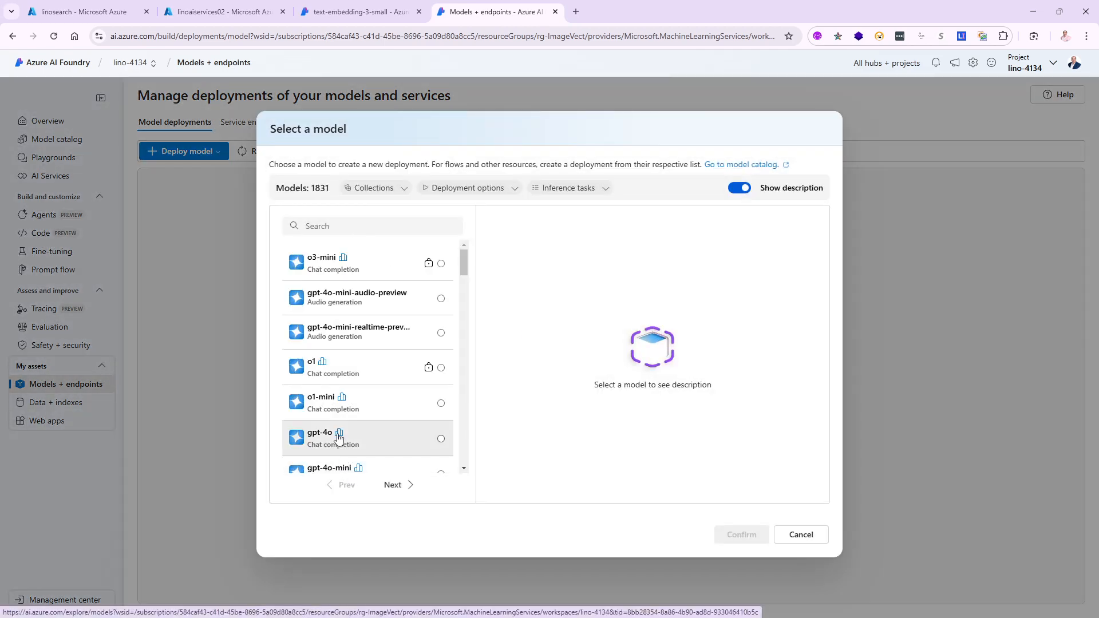
{"action": "left_click", "coordinate": [335, 438]}
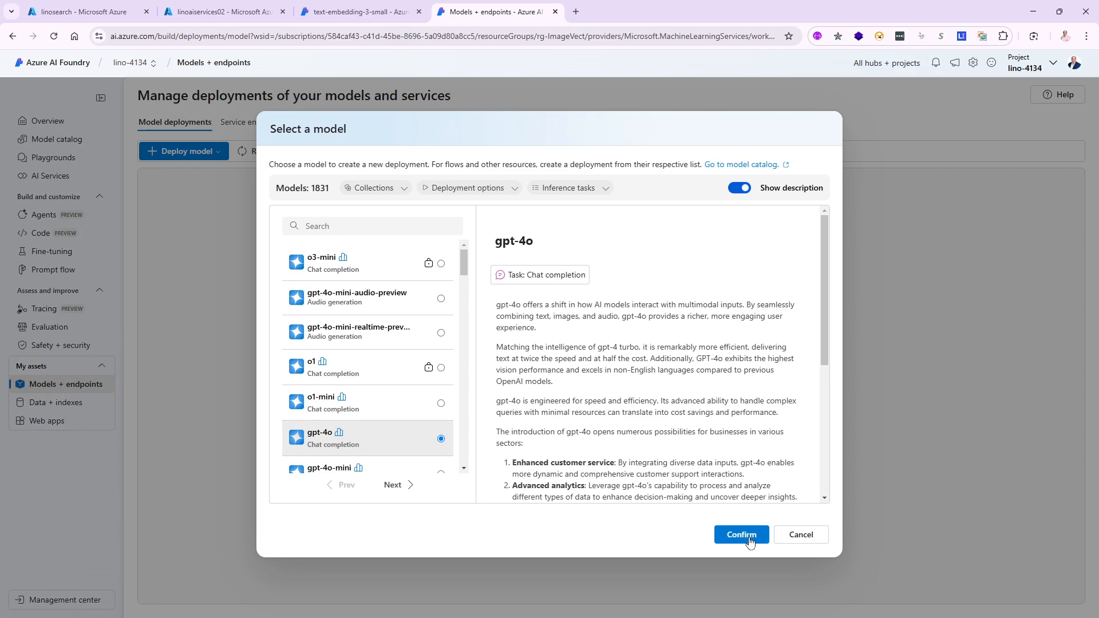
{"action": "left_click", "coordinate": [743, 539]}
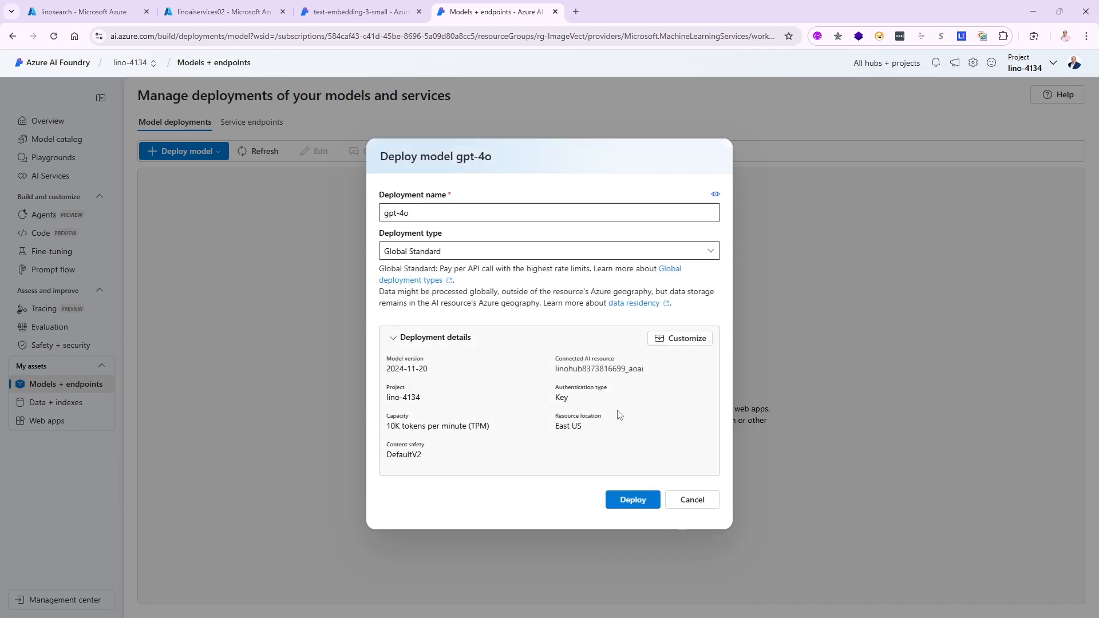
- Customize the gpt-4o deployment with a rate limit of 109K tokens per minute and deploy it
{"action": "left_click", "coordinate": [682, 343]}
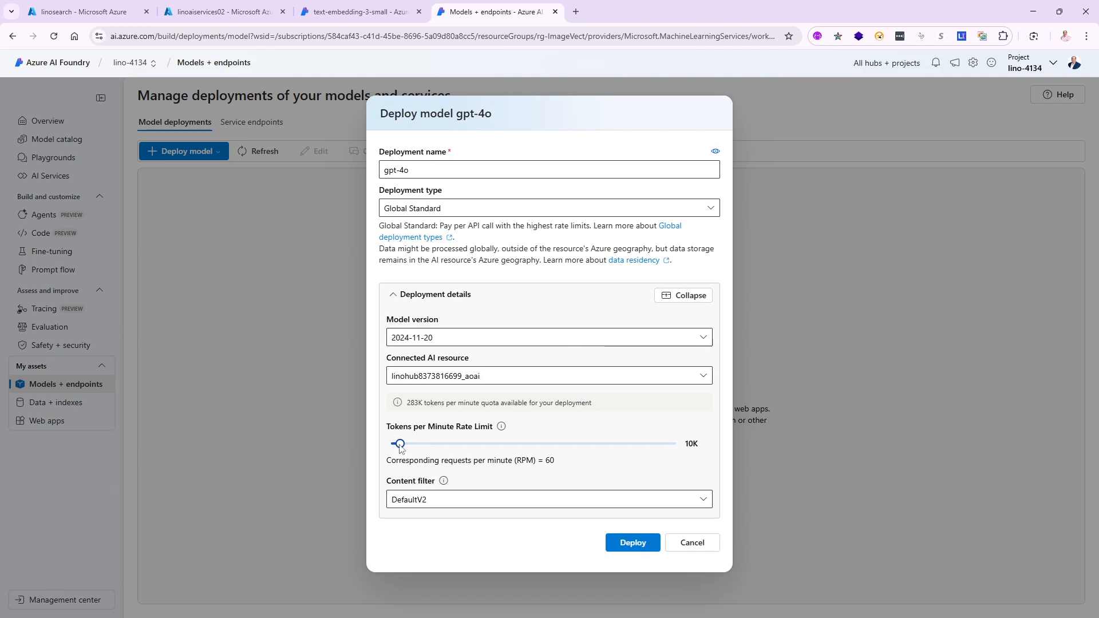
{"action": "left_click_drag", "start_coordinate": [399, 446], "coordinate": [504, 451]}
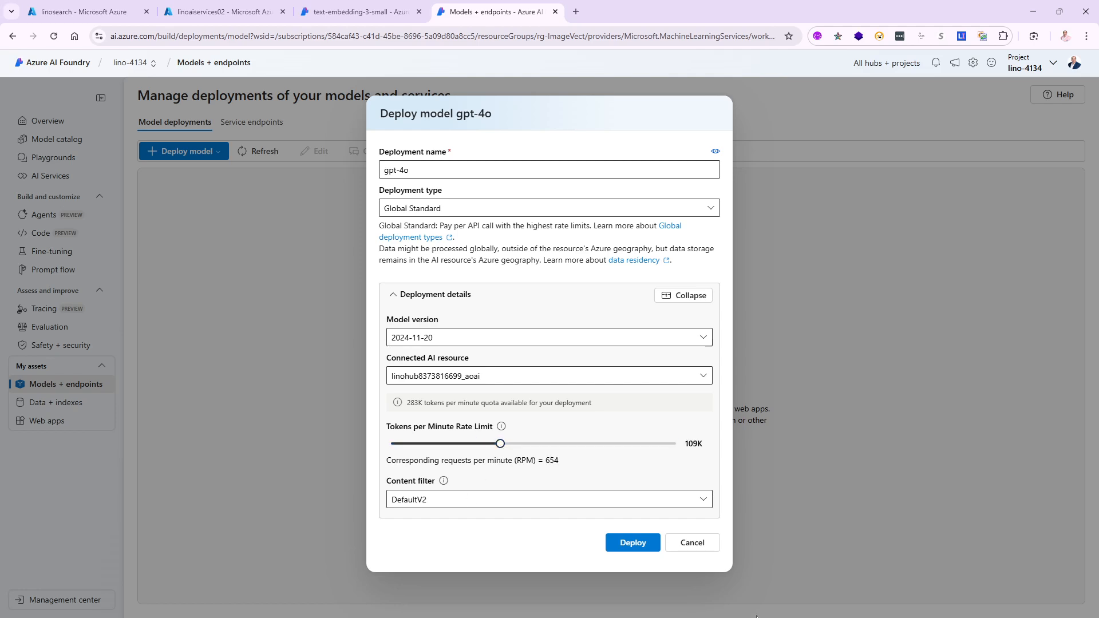
{"action": "left_click", "coordinate": [621, 542]}
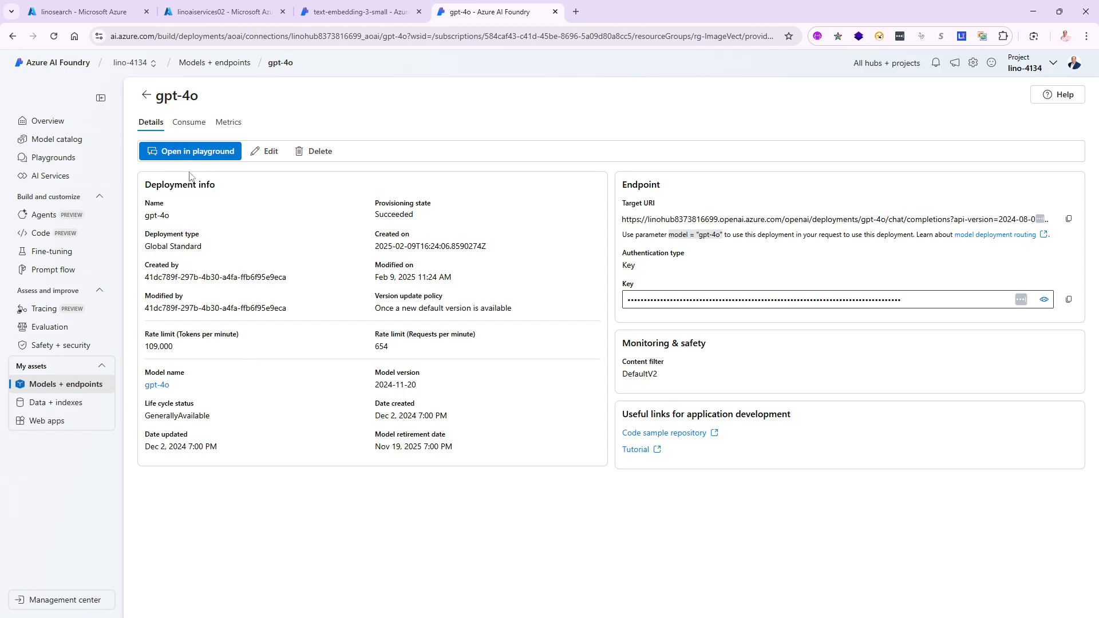
- Deploy the text-embedding-3-small base model to the project with the Standard deployment type
{"action": "left_click", "coordinate": [146, 95]}
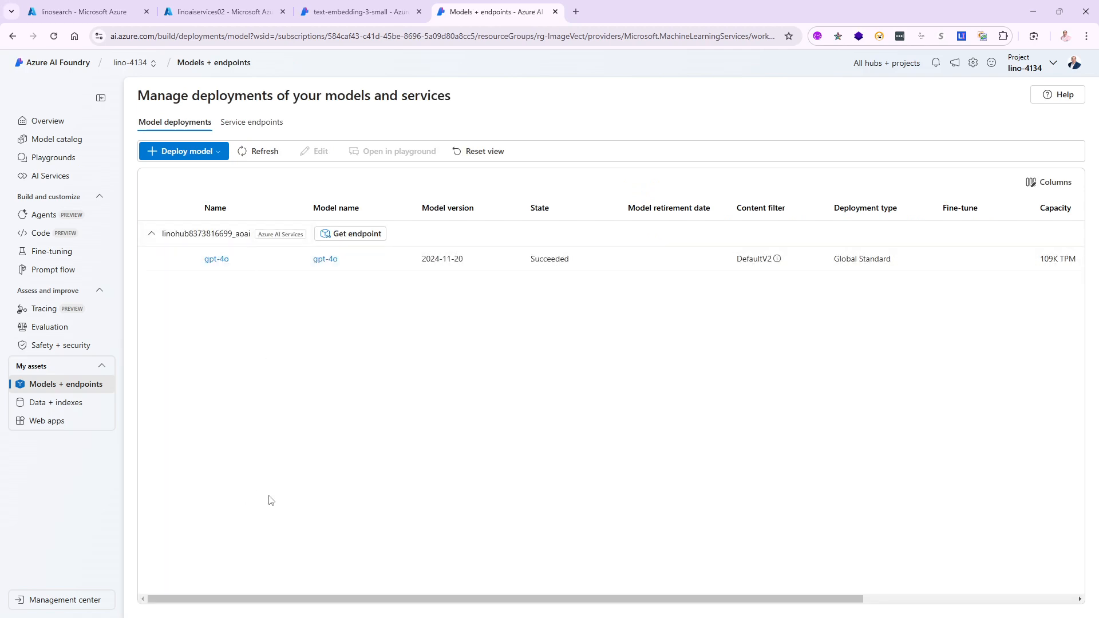
{"action": "left_click", "coordinate": [216, 152]}
{"action": "left_click", "coordinate": [195, 172]}
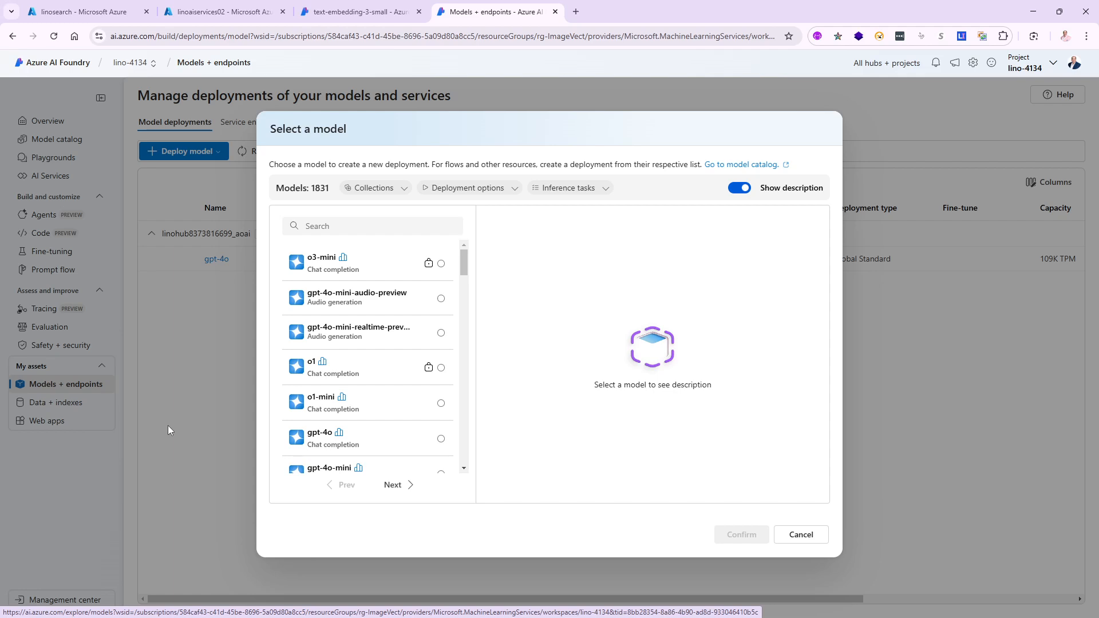
{"action": "left_click", "coordinate": [336, 226]}
{"action": "type", "text": "3"}
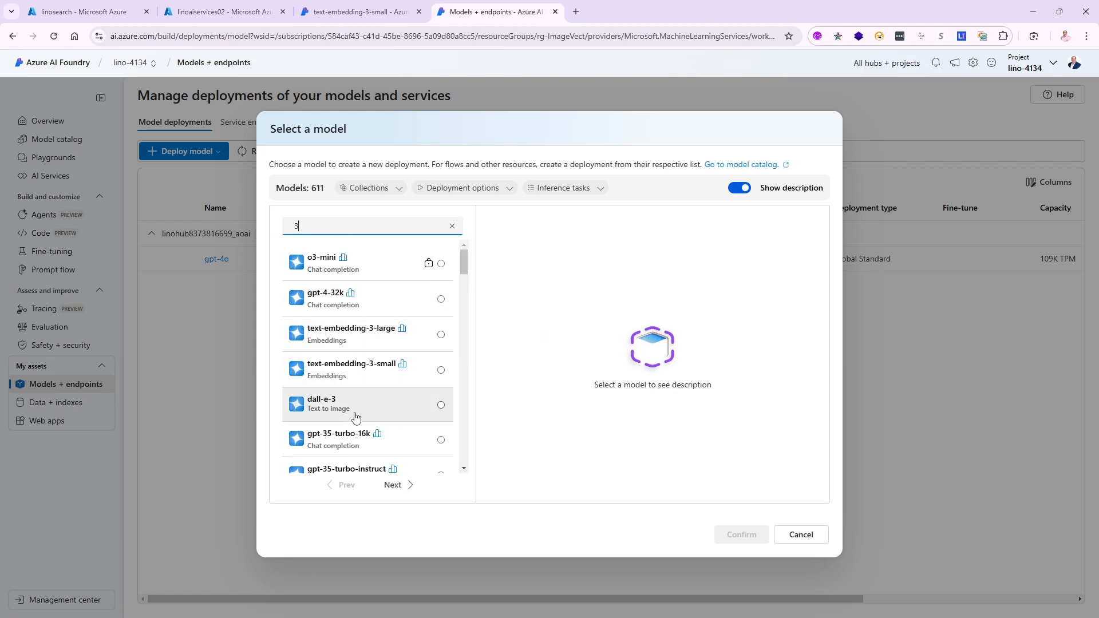
{"action": "left_click", "coordinate": [361, 372]}
{"action": "left_click", "coordinate": [755, 533]}
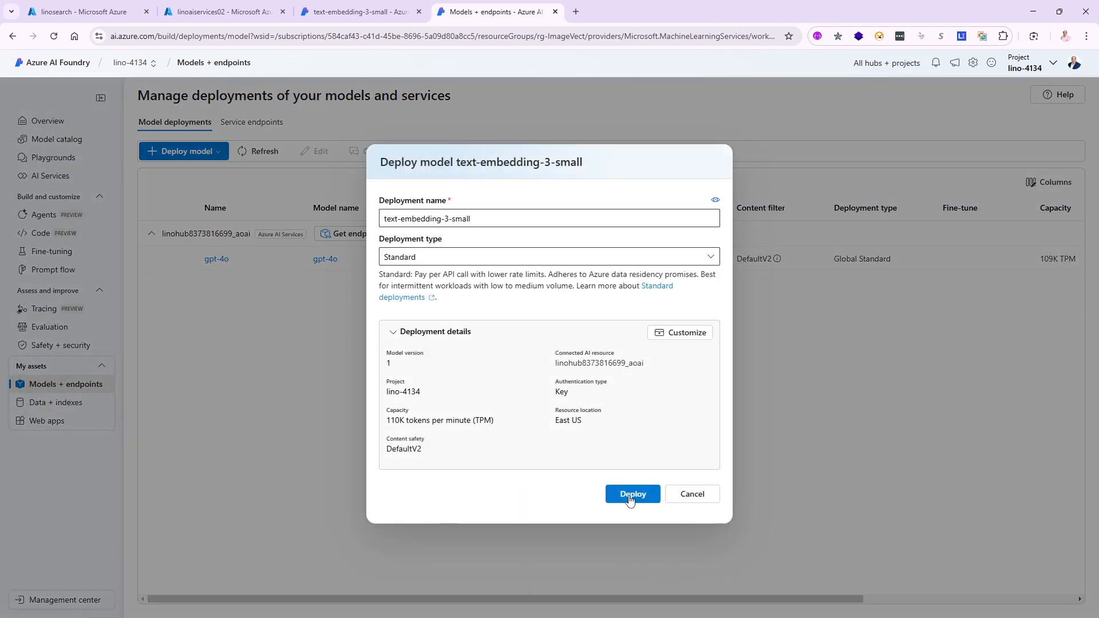
{"action": "left_click", "coordinate": [648, 502]}
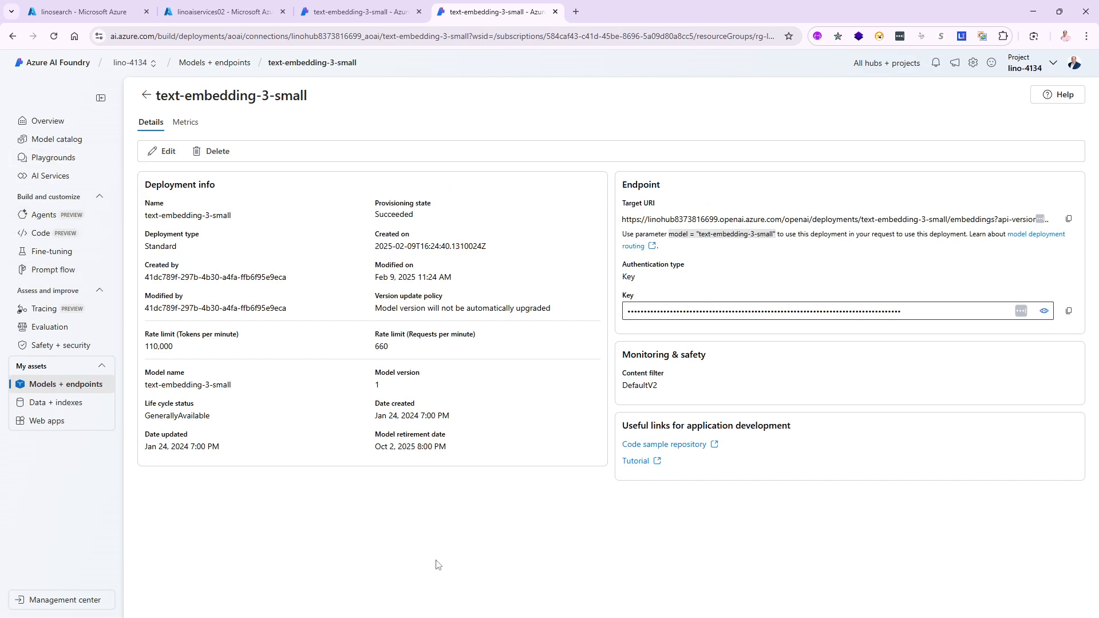
- Clone the Multi-Round Q&A on Your Data sample as a prompt flow named Myflow, and start its compute session
{"action": "left_click", "coordinate": [51, 273]}
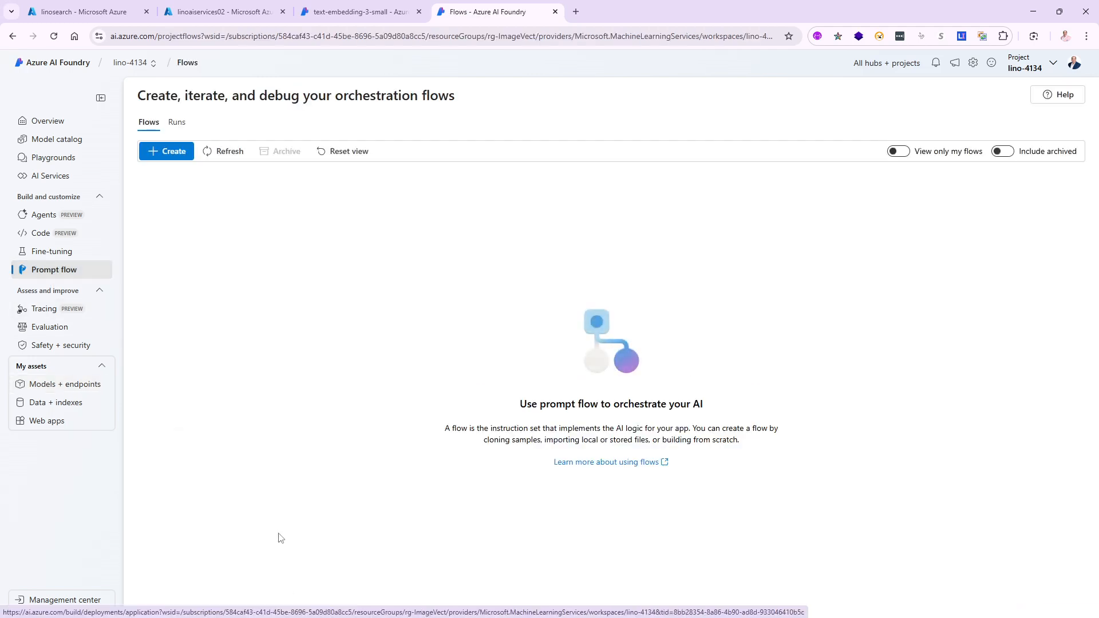
{"action": "left_click", "coordinate": [168, 151]}
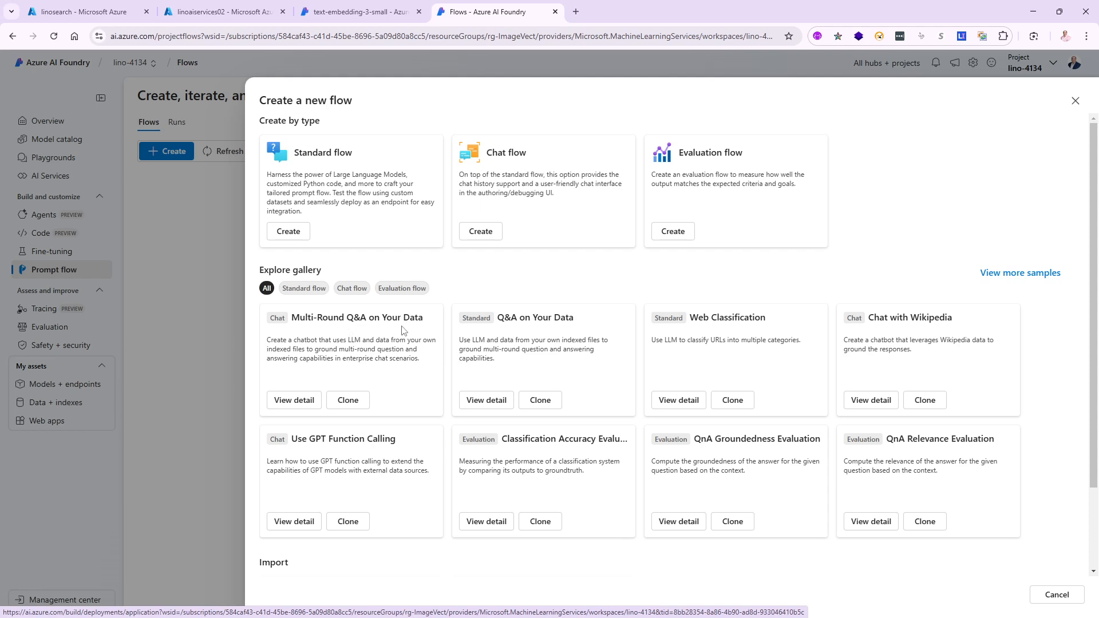
{"action": "left_click", "coordinate": [350, 403]}
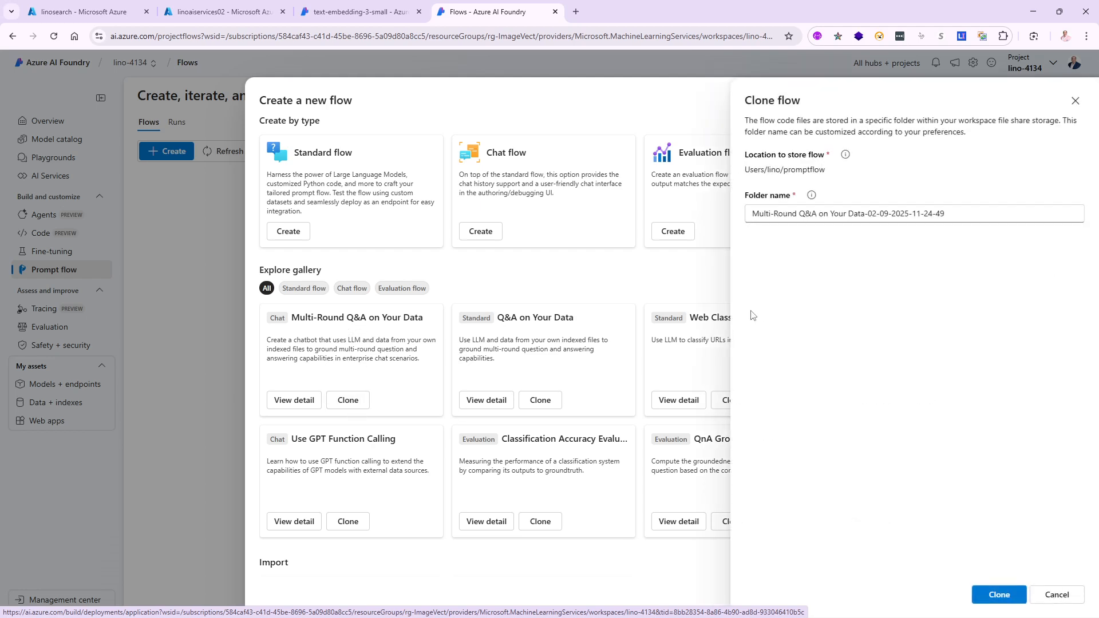
{"action": "left_click_drag", "start_coordinate": [956, 216], "coordinate": [723, 222]}
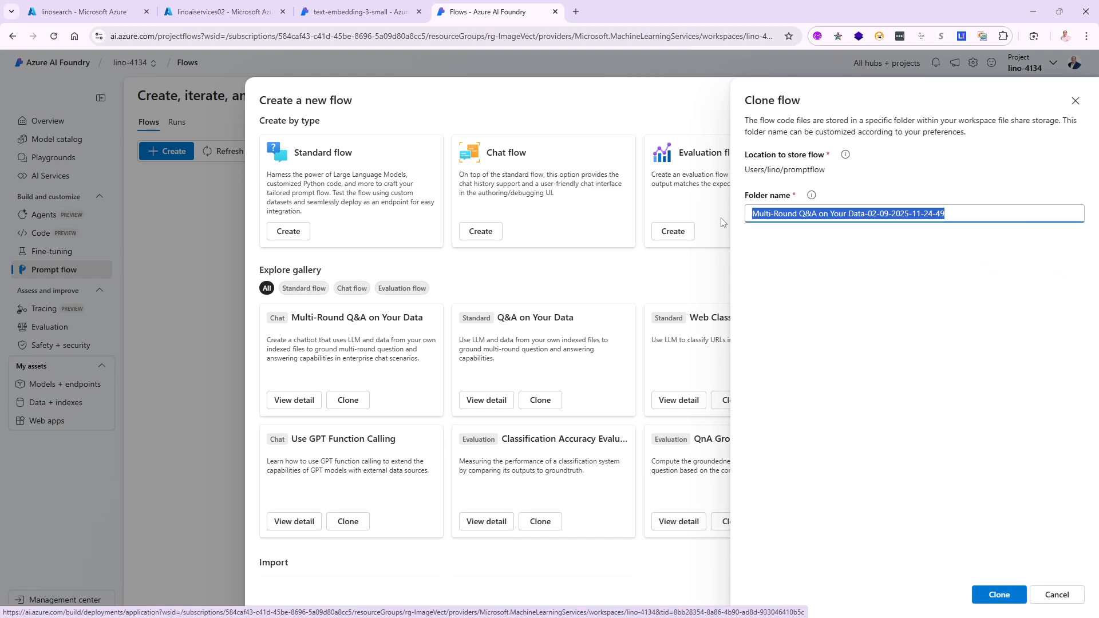
{"action": "type", "text": "Myflow"}
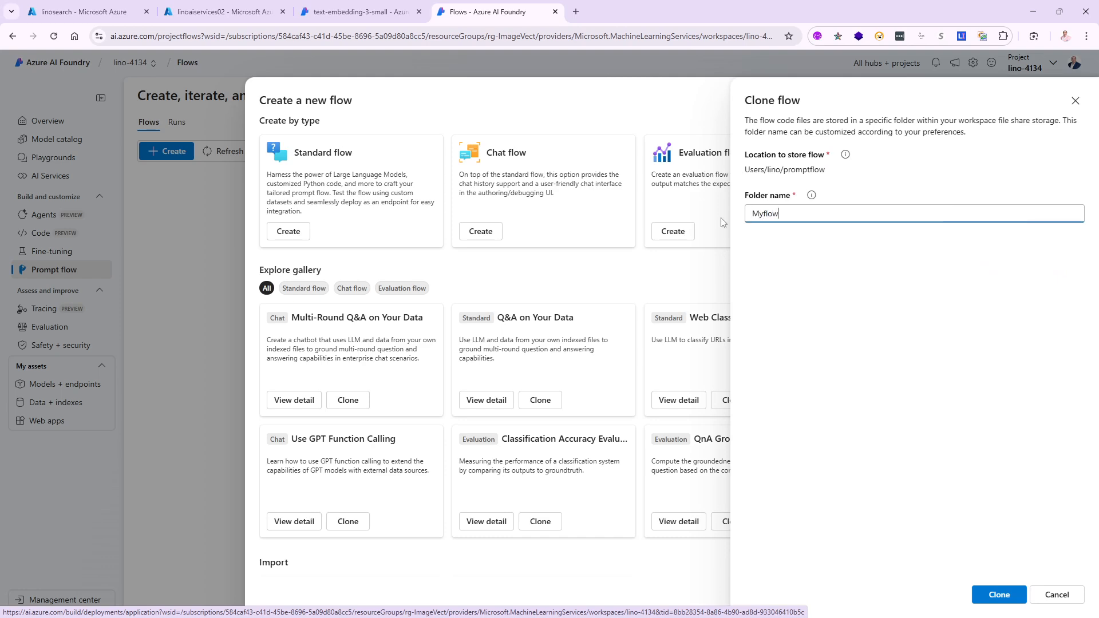
{"action": "left_click", "coordinate": [1001, 596]}
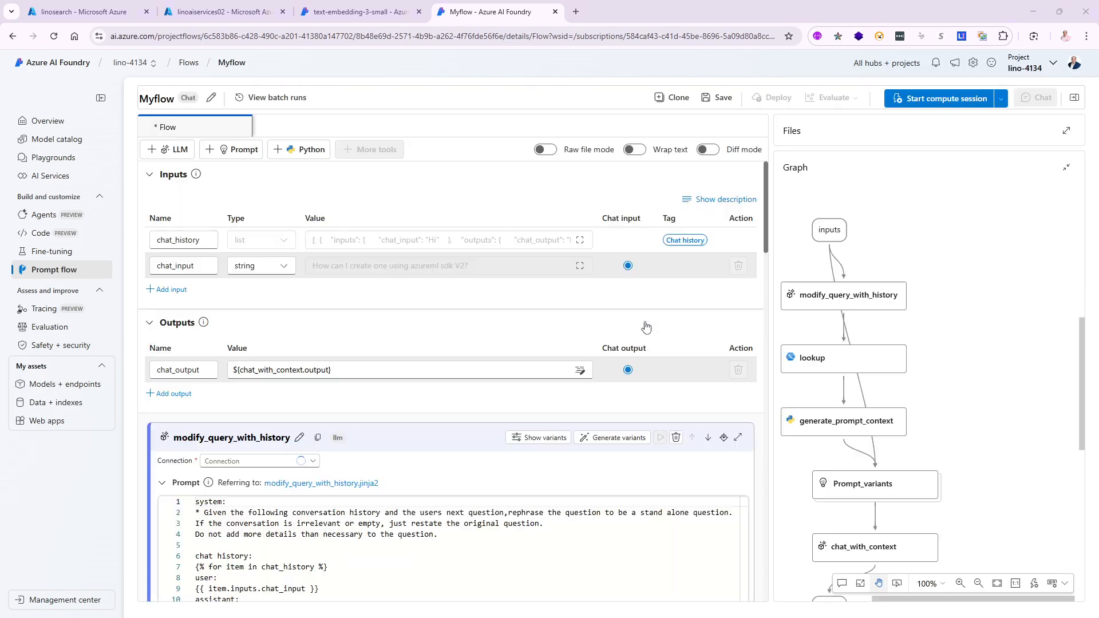
{"action": "left_click_drag", "start_coordinate": [911, 232], "coordinate": [981, 185]}
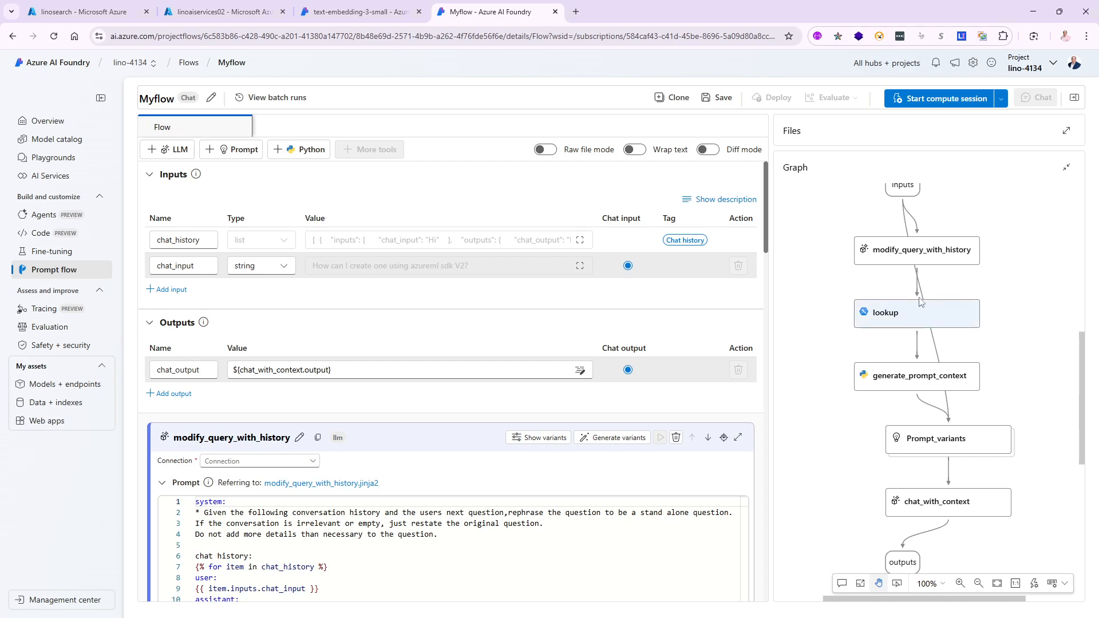
{"action": "left_click", "coordinate": [945, 100]}
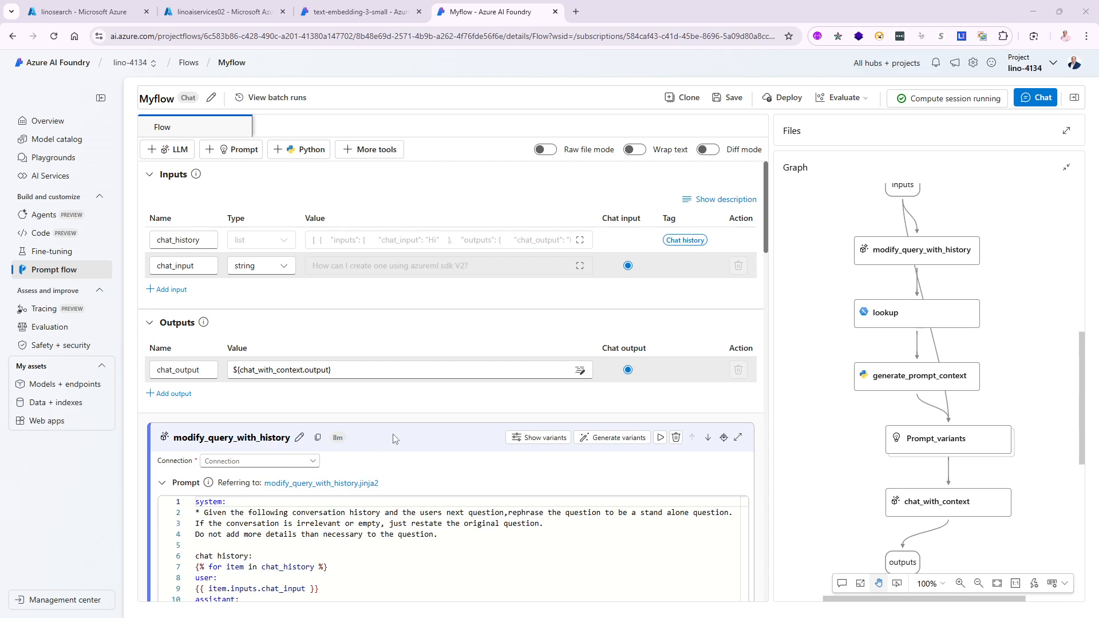
{"action": "scroll", "coordinate": [427, 390], "scroll_direction": "down", "scroll_amount": 2}
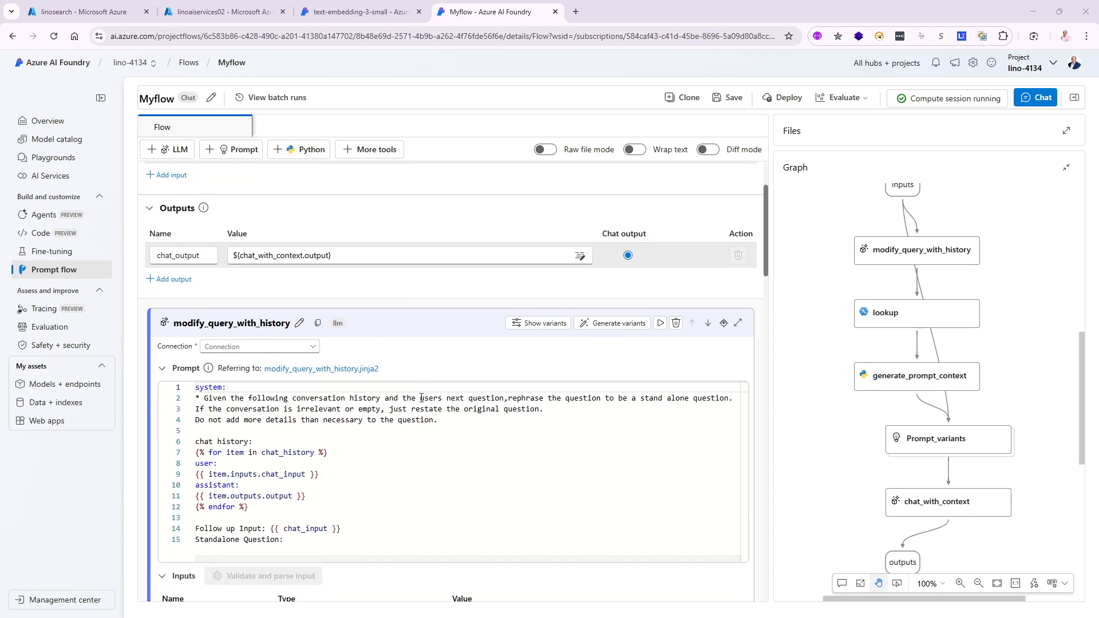
{"action": "scroll", "coordinate": [366, 343], "scroll_direction": "up", "scroll_amount": 1}
{"action": "scroll", "coordinate": [367, 342], "scroll_direction": "down", "scroll_amount": 2}
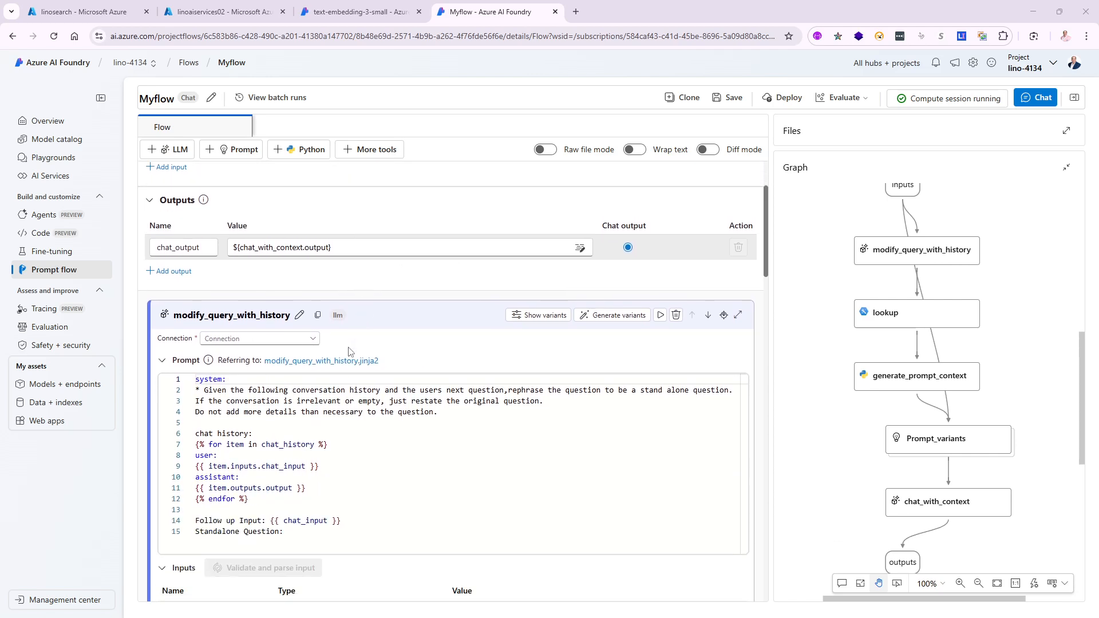
{"action": "left_click", "coordinate": [313, 291]}
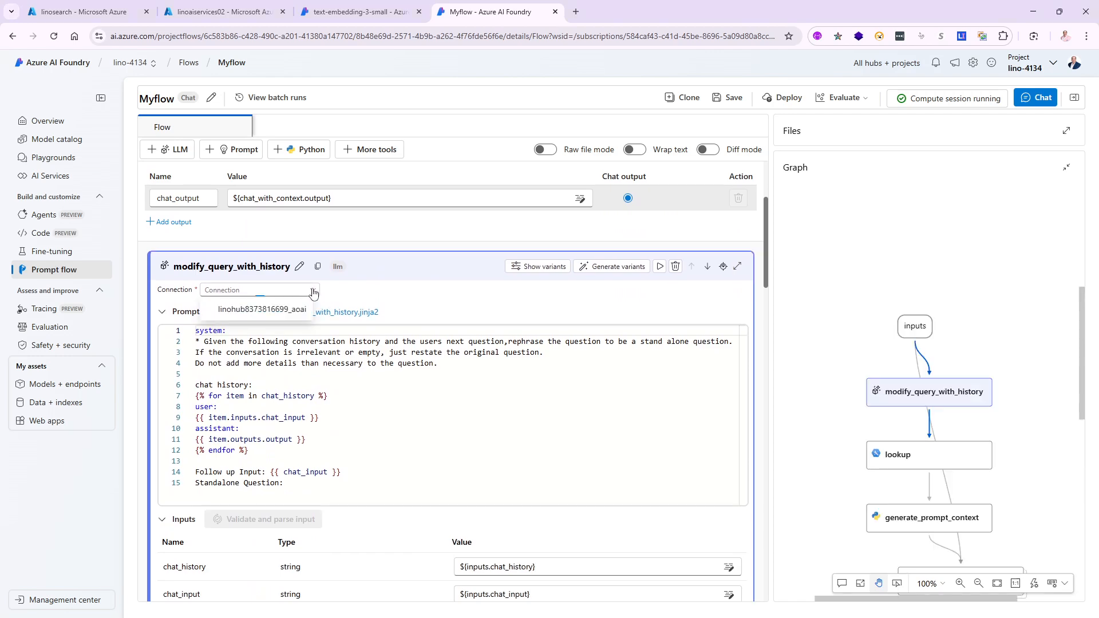
{"action": "left_click", "coordinate": [264, 311]}
{"action": "left_click", "coordinate": [336, 310]}
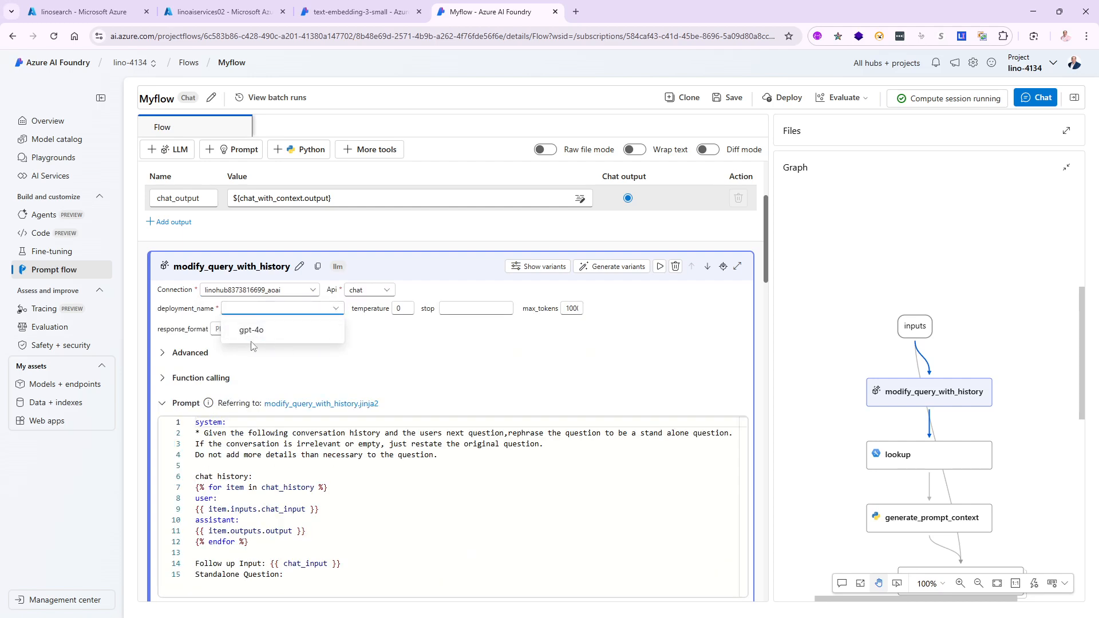
{"action": "left_click", "coordinate": [253, 328]}
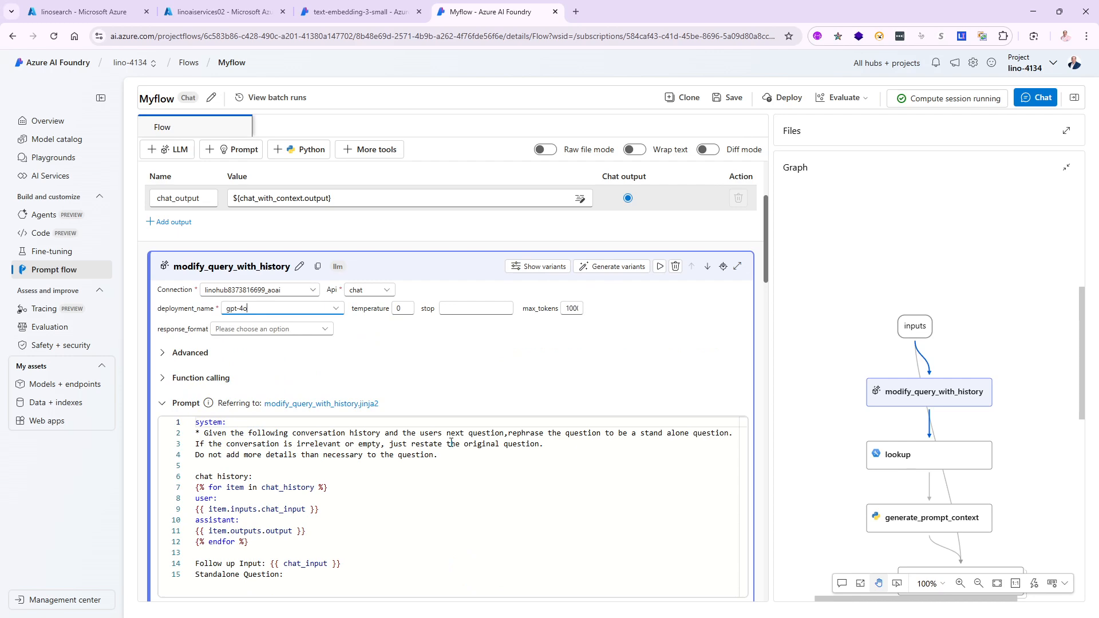
- Delete variant_1 and variant_2 from the Prompt_variants node, keeping only the default variant_0
{"action": "scroll", "coordinate": [456, 430], "scroll_direction": "down", "scroll_amount": 9}
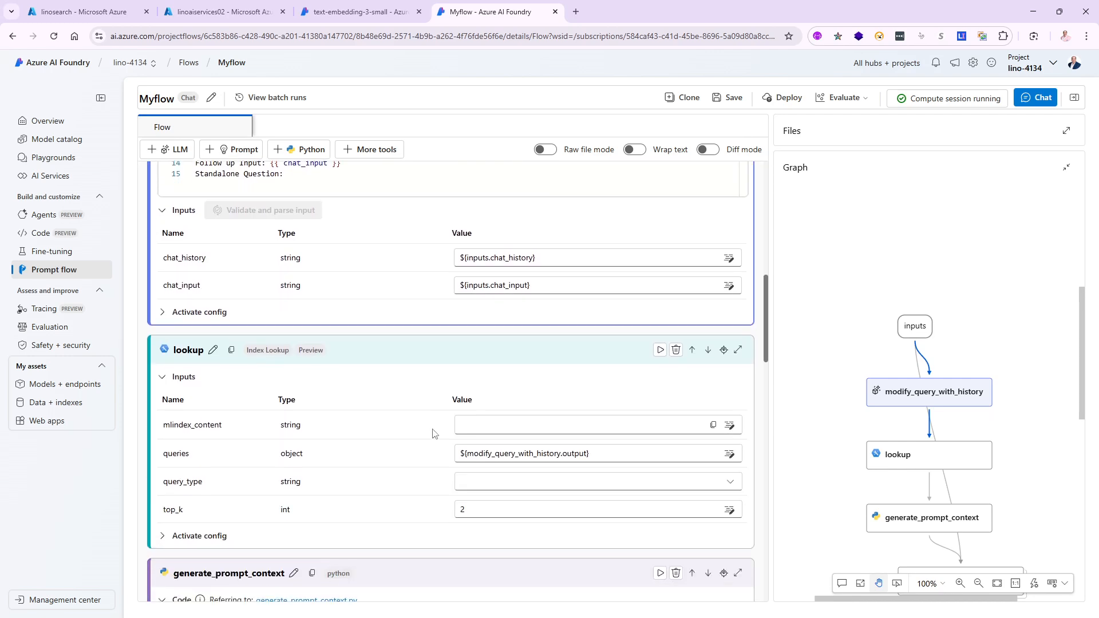
{"action": "scroll", "coordinate": [431, 438], "scroll_direction": "down", "scroll_amount": 10}
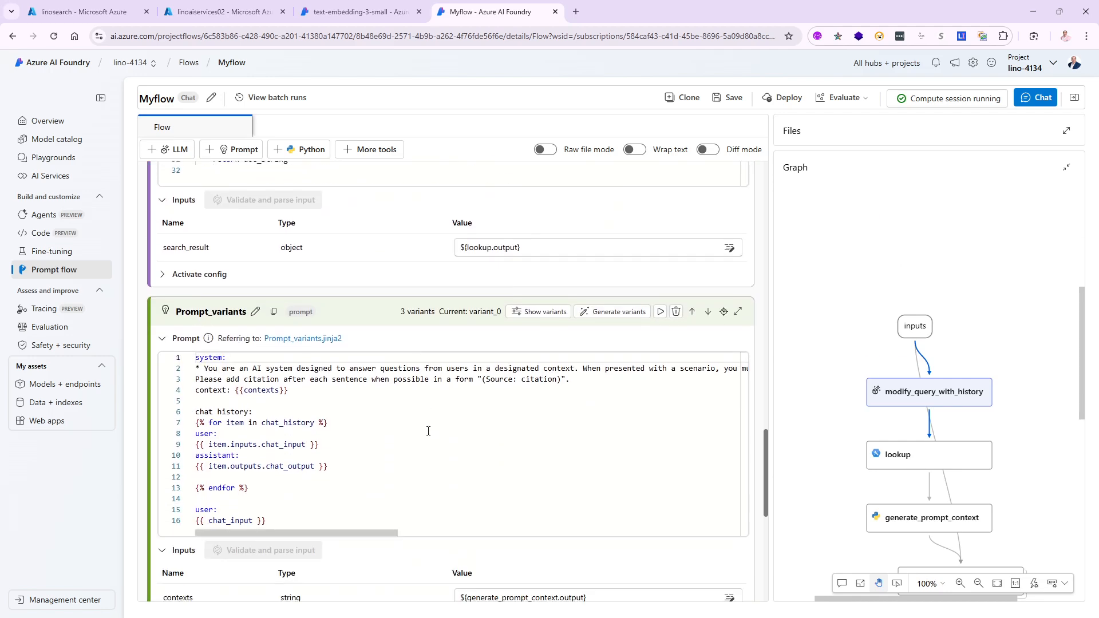
{"action": "scroll", "coordinate": [427, 442], "scroll_direction": "up", "scroll_amount": 2}
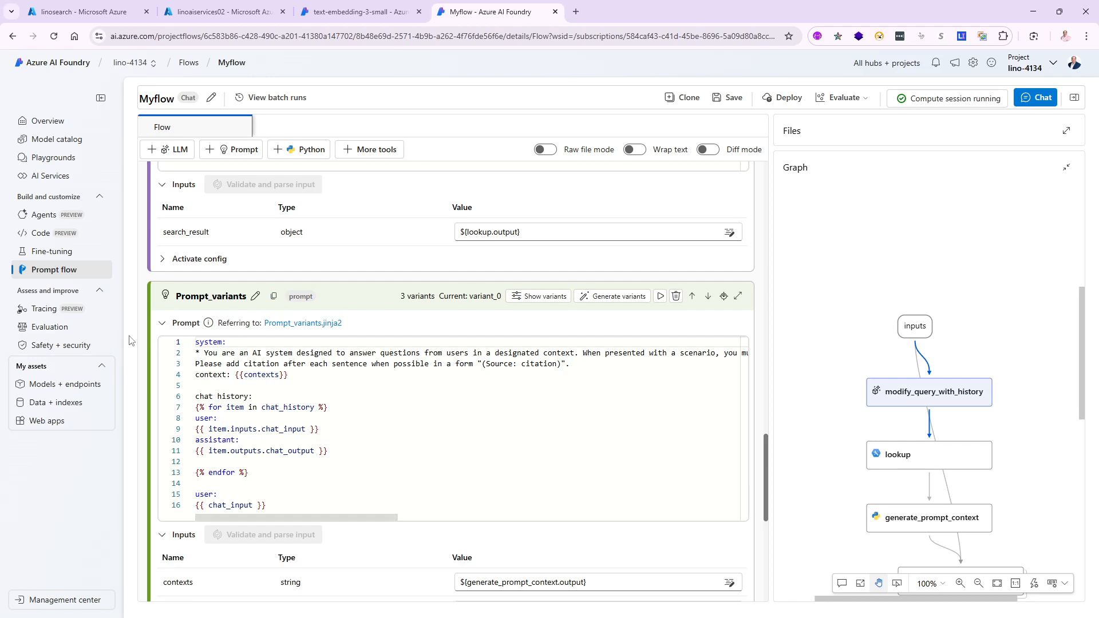
{"action": "left_click", "coordinate": [540, 297]}
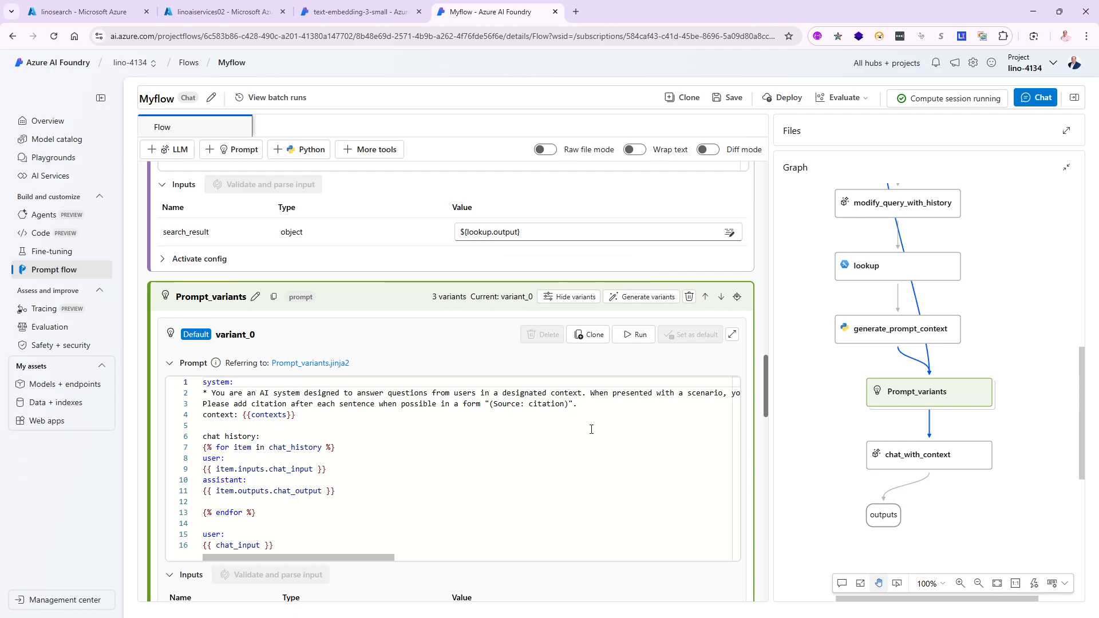
{"action": "scroll", "coordinate": [573, 433], "scroll_direction": "down", "scroll_amount": 6}
{"action": "left_click", "coordinate": [543, 350]}
{"action": "left_click", "coordinate": [652, 359]}
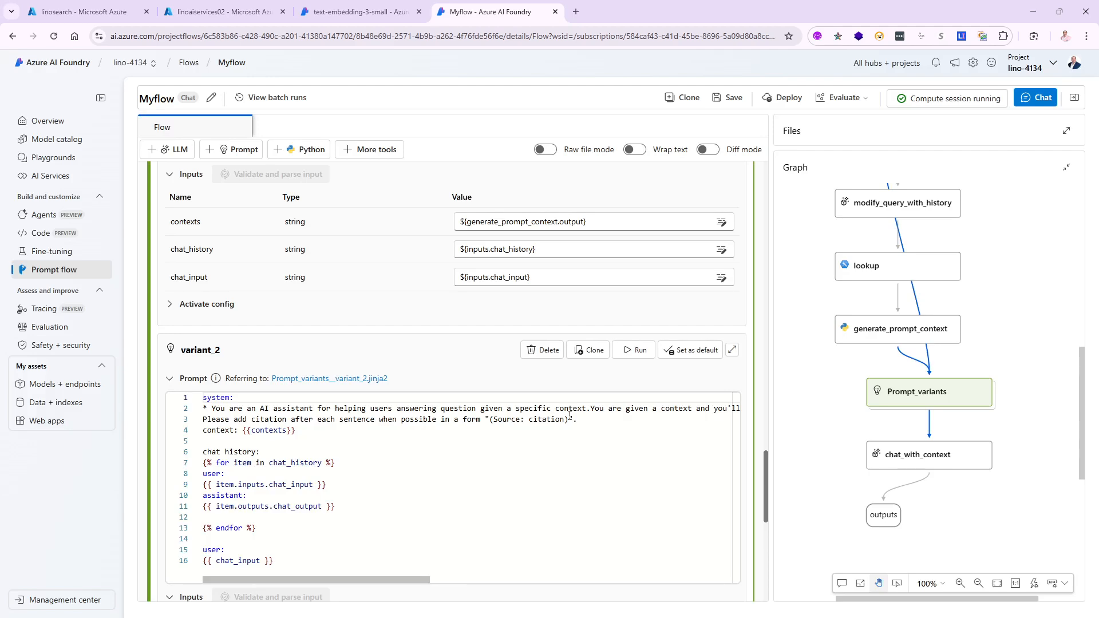
{"action": "scroll", "coordinate": [573, 421], "scroll_direction": "down", "scroll_amount": 2}
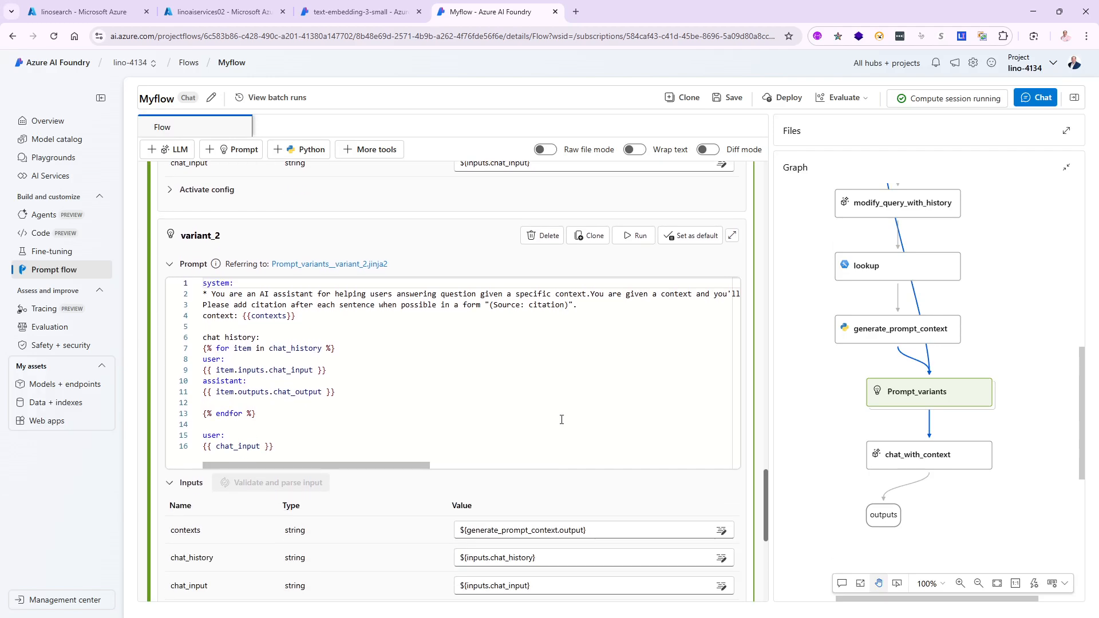
{"action": "left_click", "coordinate": [544, 237]}
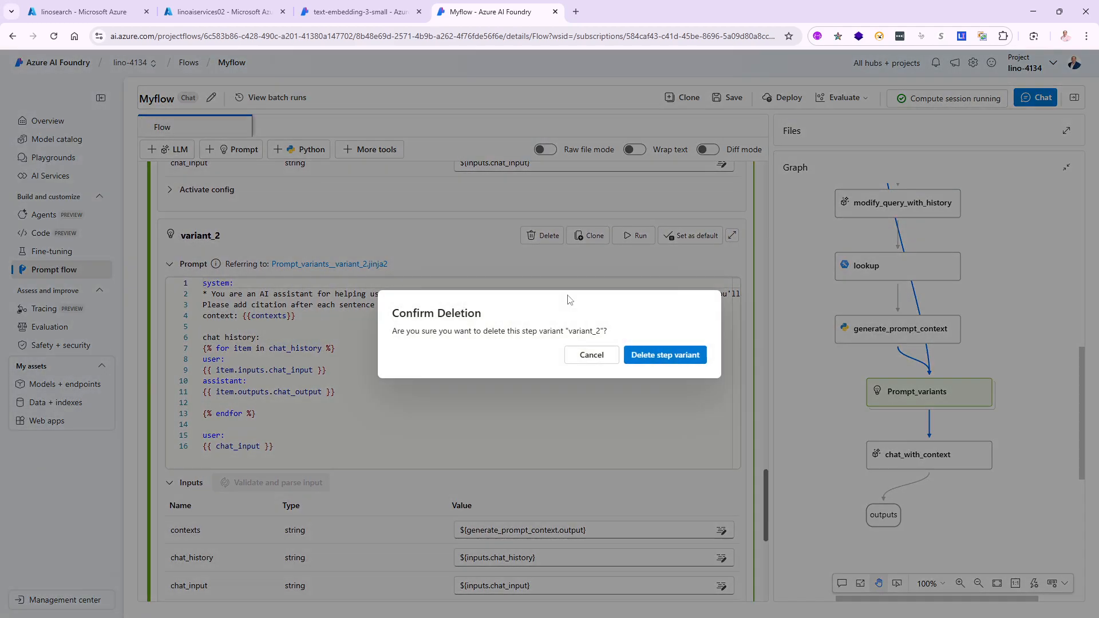
{"action": "left_click", "coordinate": [659, 356]}
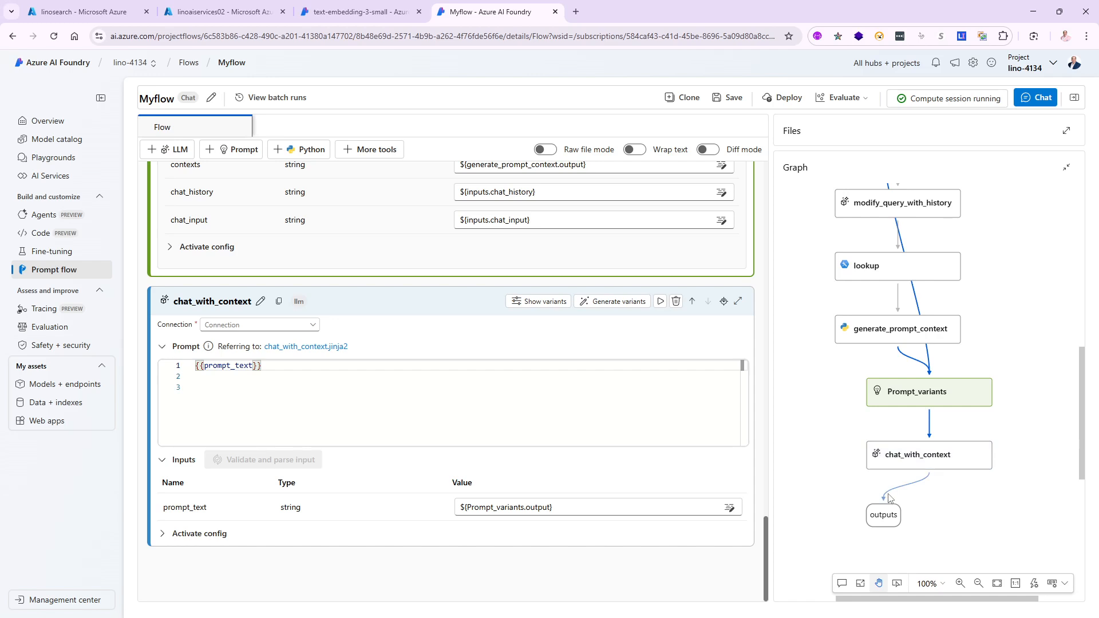
{"action": "left_click", "coordinate": [312, 325]}
{"action": "left_click", "coordinate": [263, 347]}
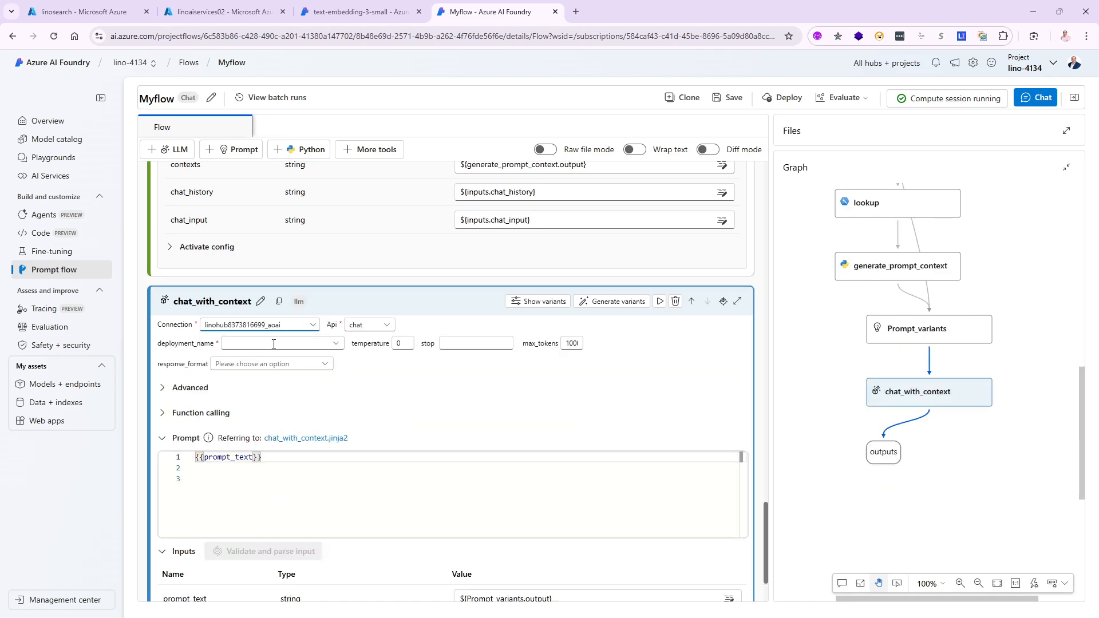
{"action": "left_click", "coordinate": [338, 346]}
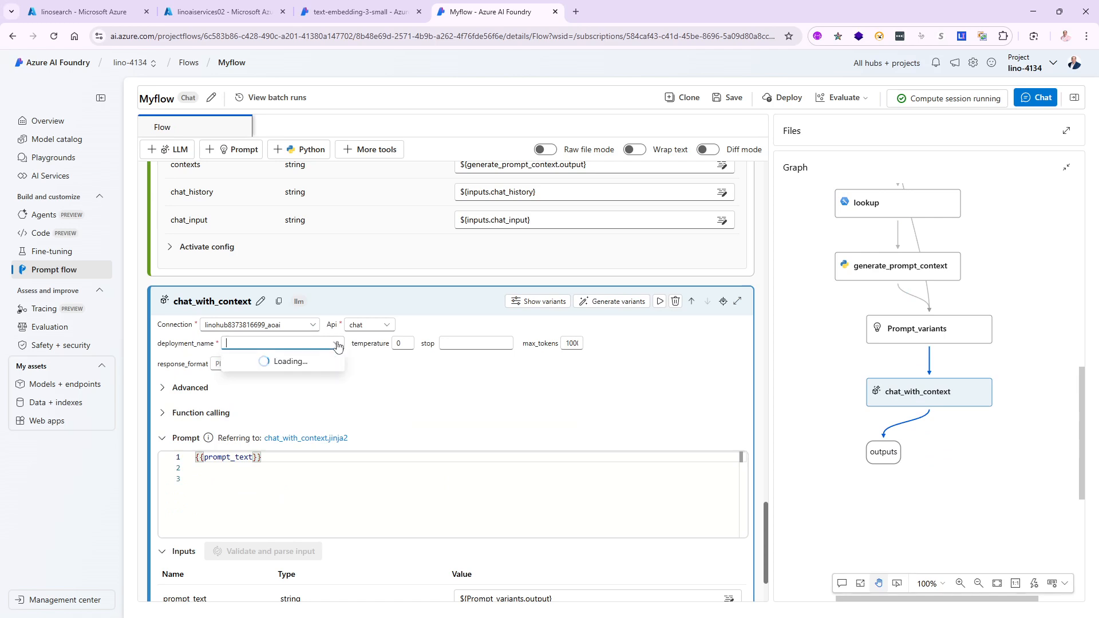
{"action": "left_click", "coordinate": [296, 367]}
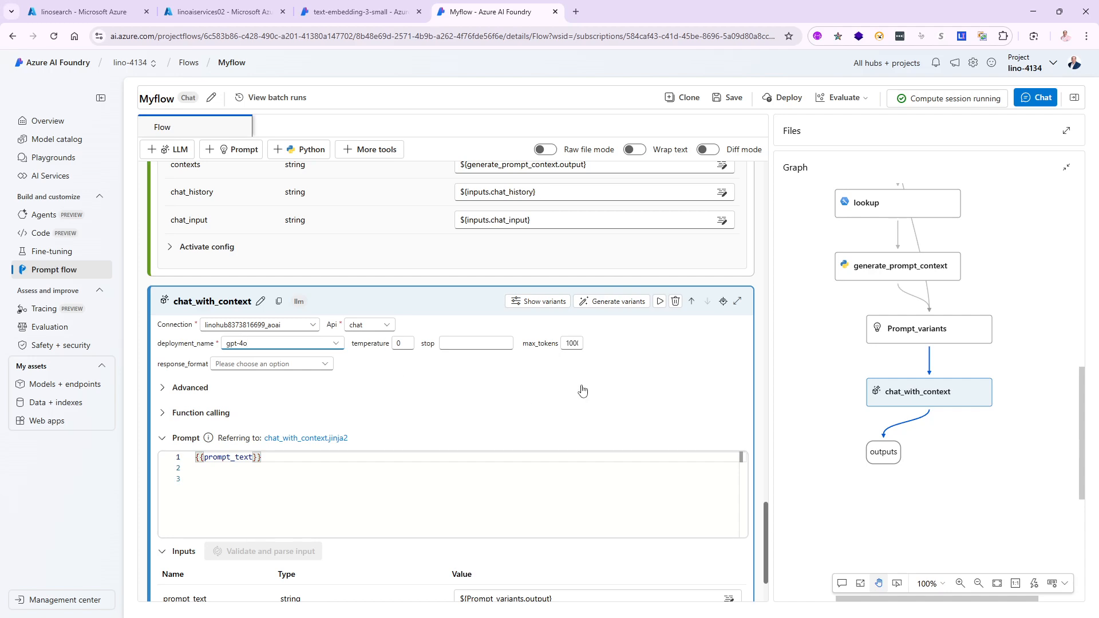
{"action": "scroll", "coordinate": [518, 482], "scroll_direction": "down", "scroll_amount": 2}
{"action": "scroll", "coordinate": [483, 484], "scroll_direction": "up", "scroll_amount": 15}
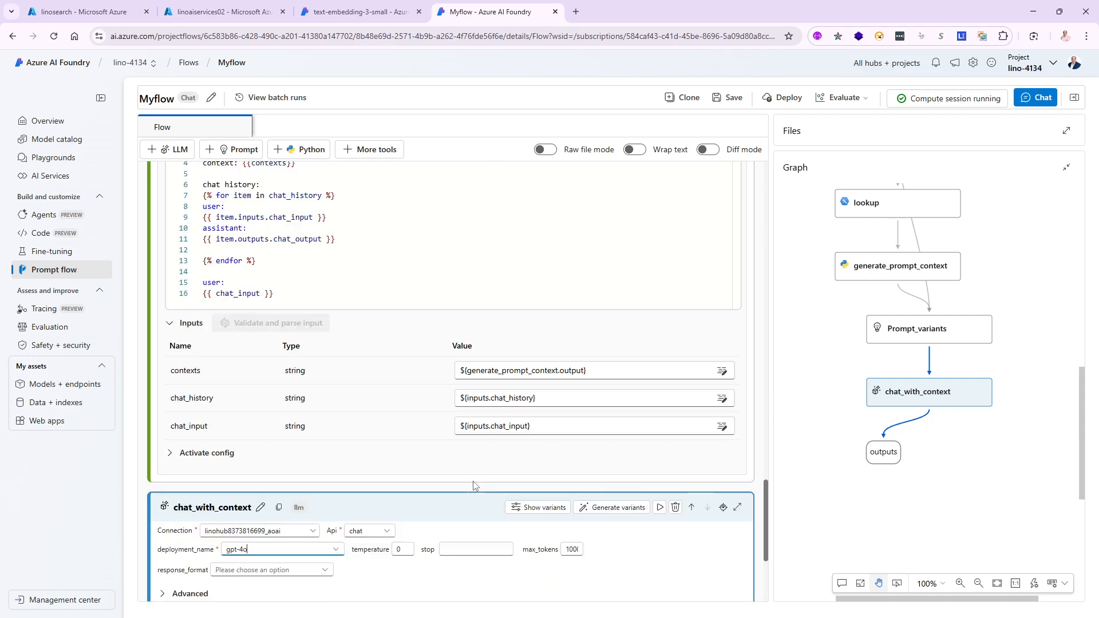
{"action": "scroll", "coordinate": [471, 484], "scroll_direction": "up", "scroll_amount": 2}
{"action": "left_click", "coordinate": [728, 98]}
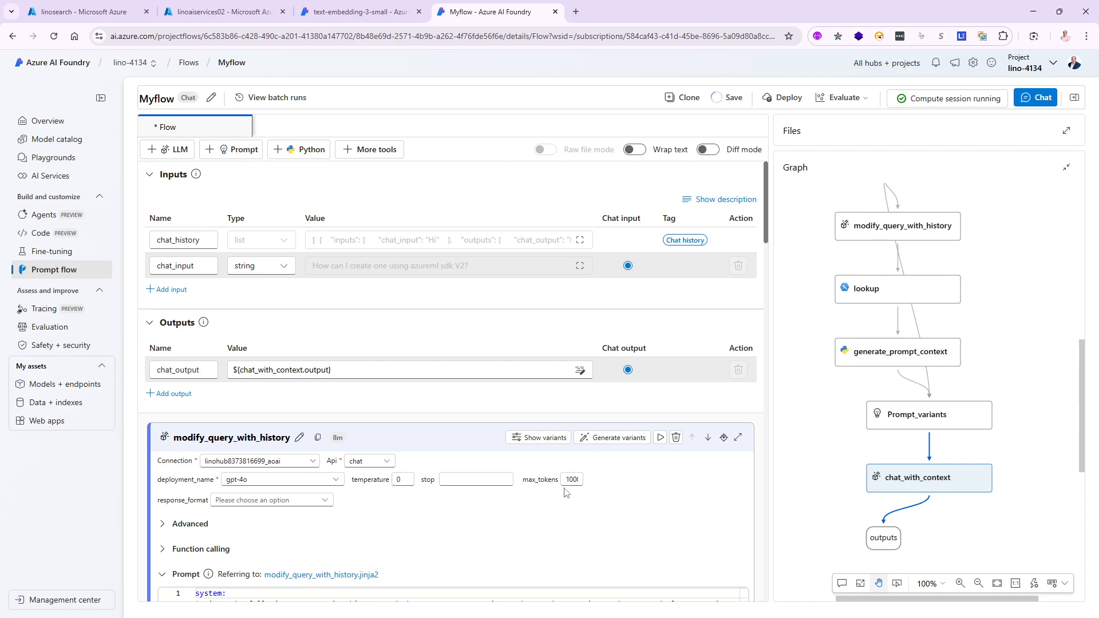
- For the lookup node's mlindex_content, set the index type to Azure AI Search, the connection to linosearch and the index to linokylejoelindex
{"action": "scroll", "coordinate": [447, 458], "scroll_direction": "down", "scroll_amount": 12}
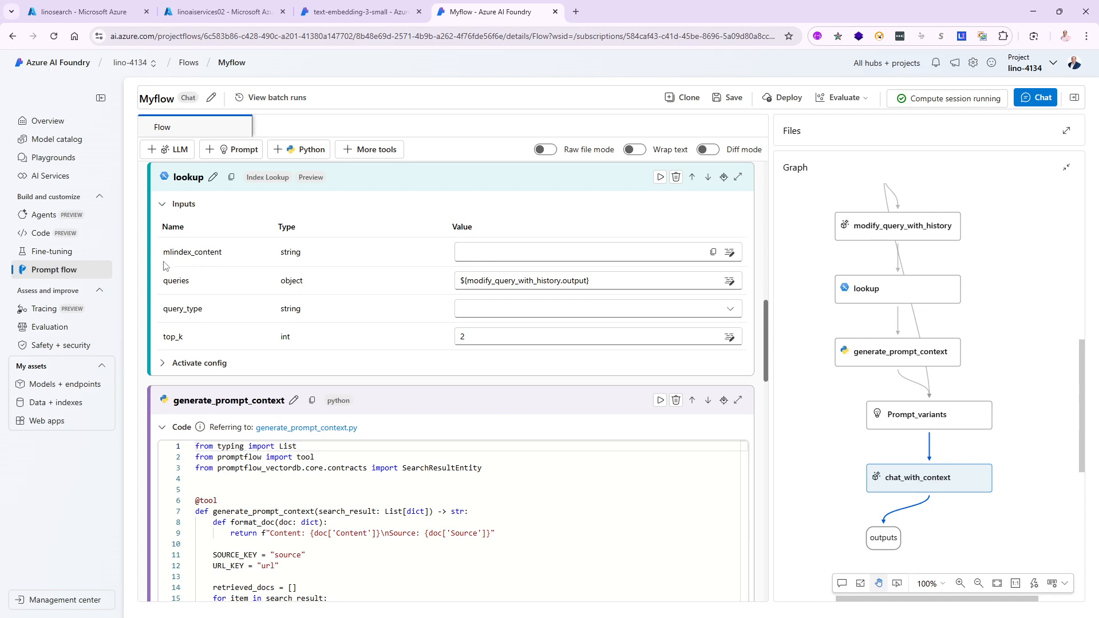
{"action": "left_click", "coordinate": [527, 253]}
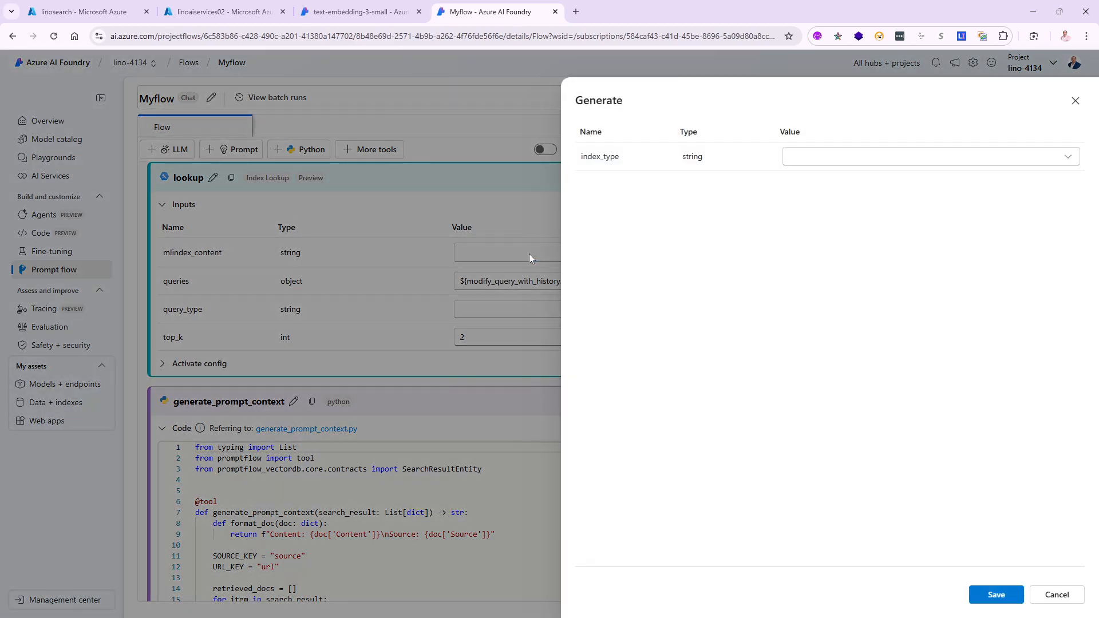
{"action": "left_click", "coordinate": [865, 158]}
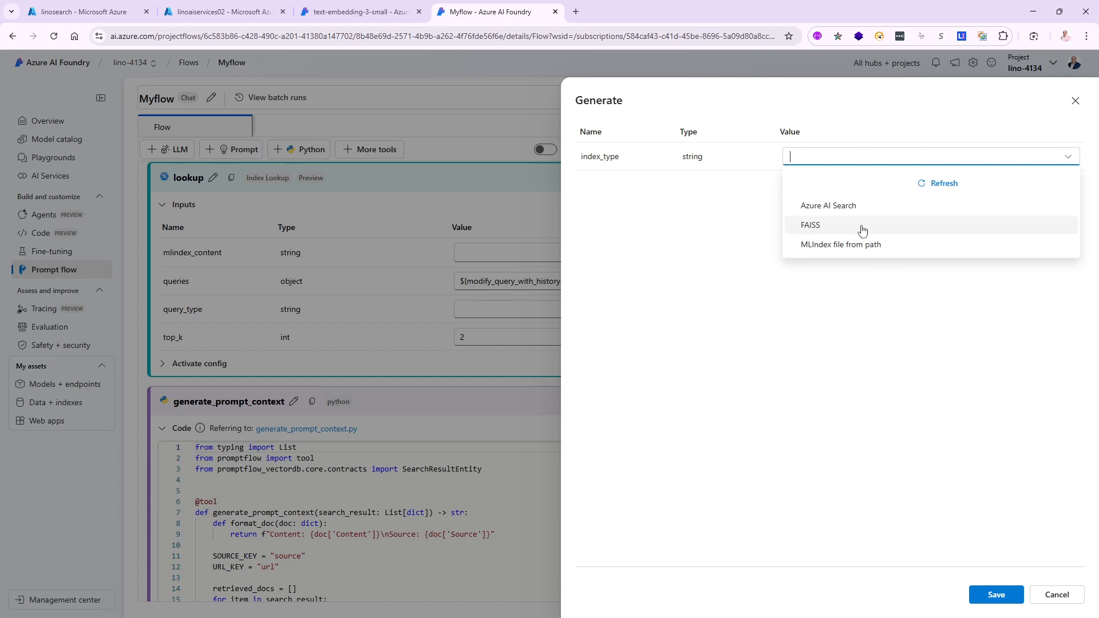
{"action": "left_click", "coordinate": [824, 208]}
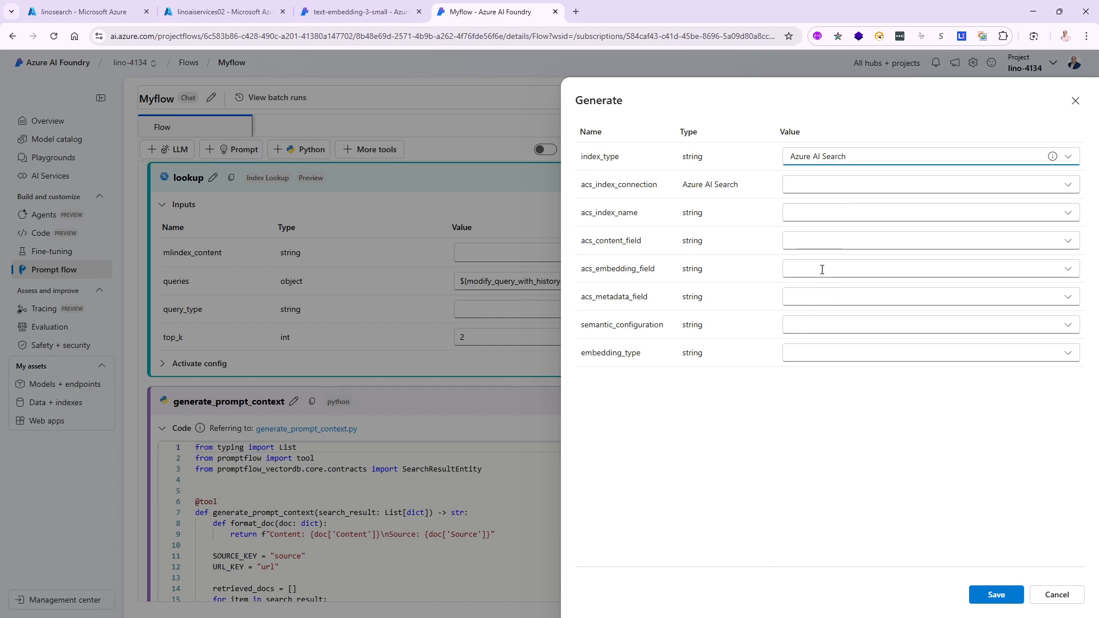
{"action": "left_click", "coordinate": [819, 183]}
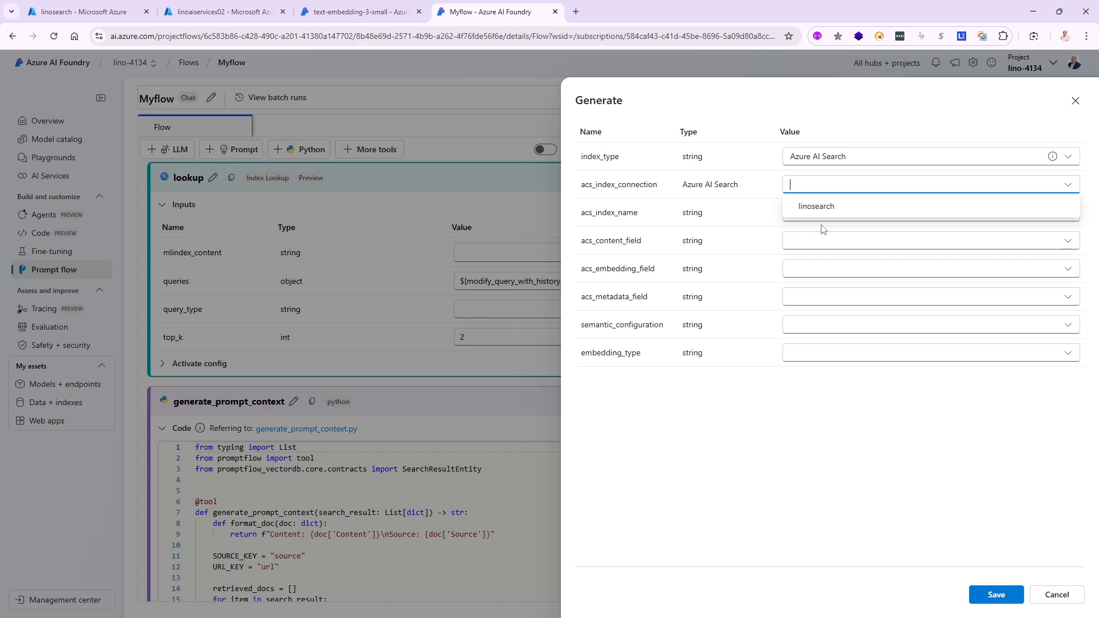
{"action": "left_click", "coordinate": [817, 208]}
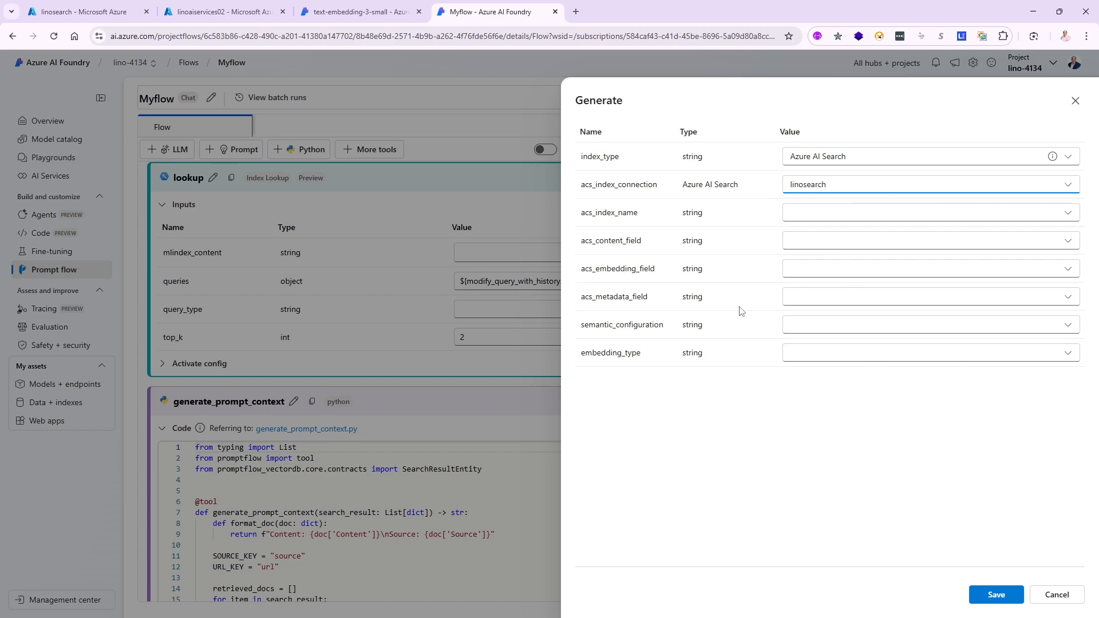
{"action": "left_click", "coordinate": [849, 214]}
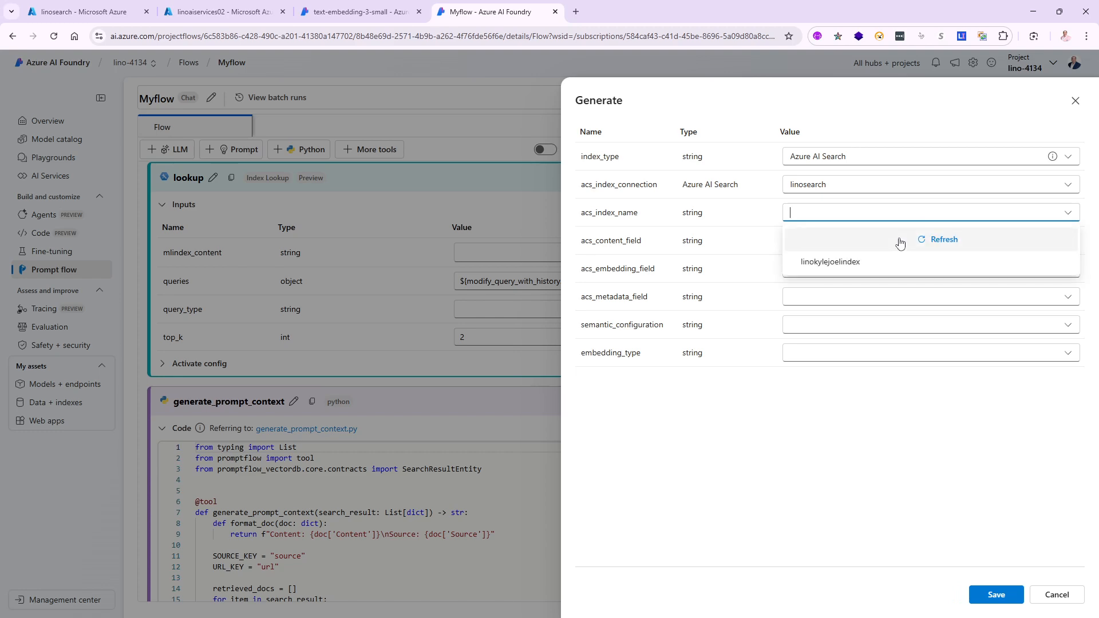
{"action": "left_click", "coordinate": [827, 267]}
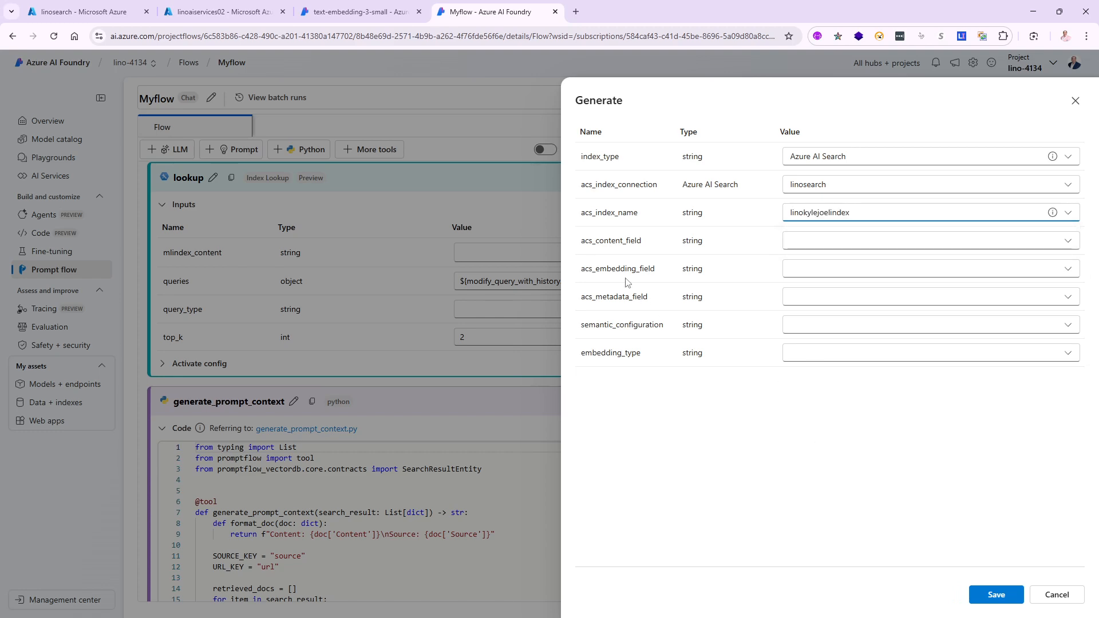
- Set the content and metadata fields to chunk, the embedding field to text_vector, and the semantic configuration to linokylejoelindex-semantic-configuration
{"action": "left_click", "coordinate": [825, 240]}
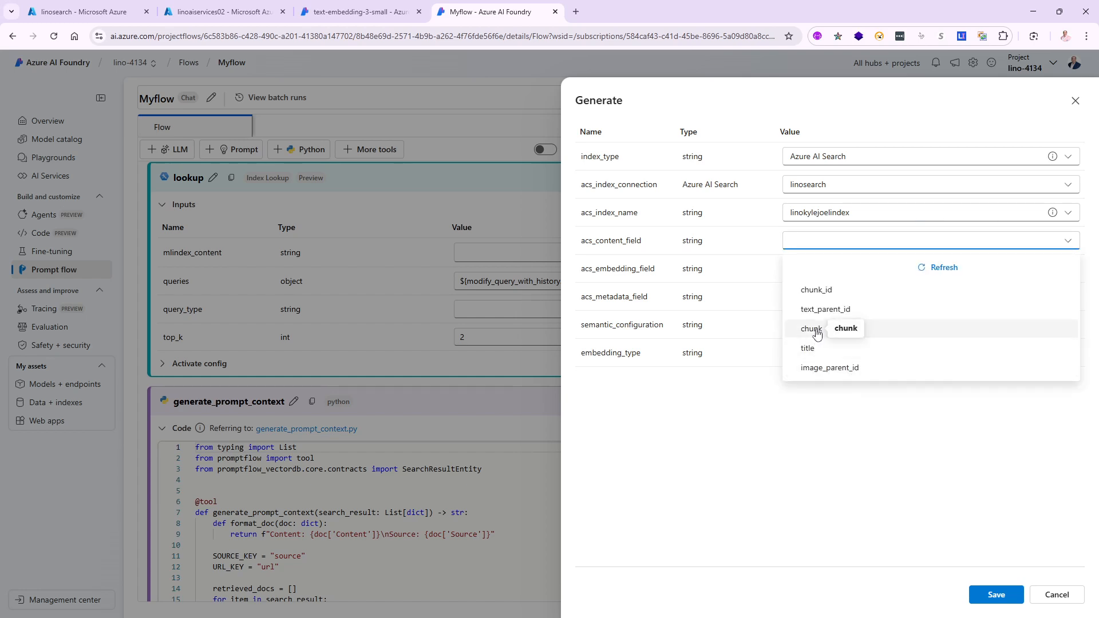
{"action": "left_click", "coordinate": [817, 336]}
{"action": "left_click", "coordinate": [811, 270]}
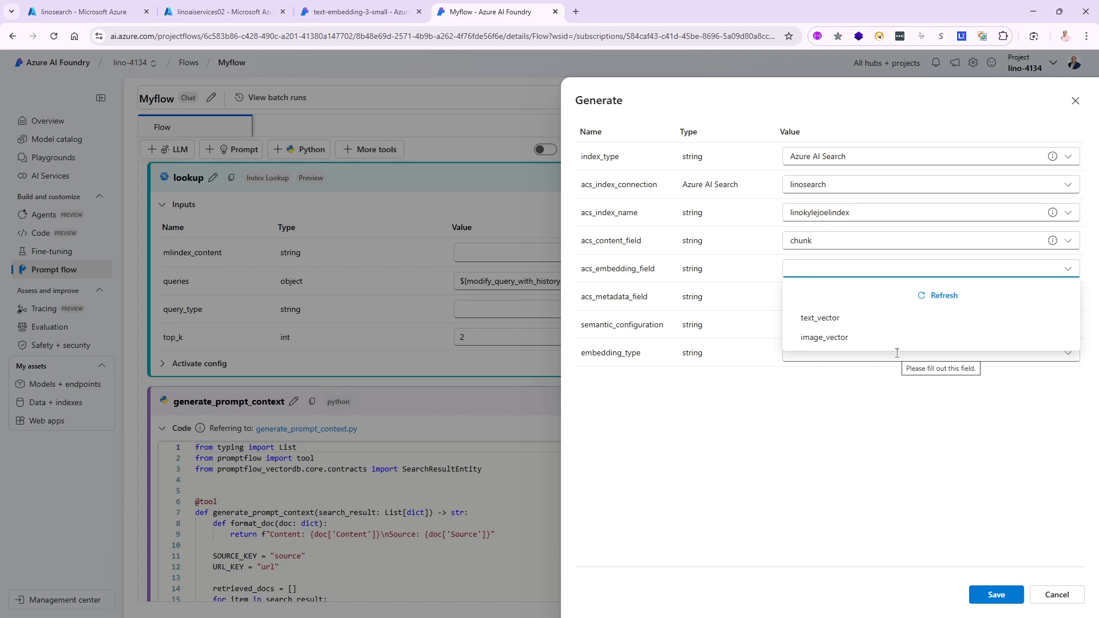
{"action": "left_click", "coordinate": [824, 322]}
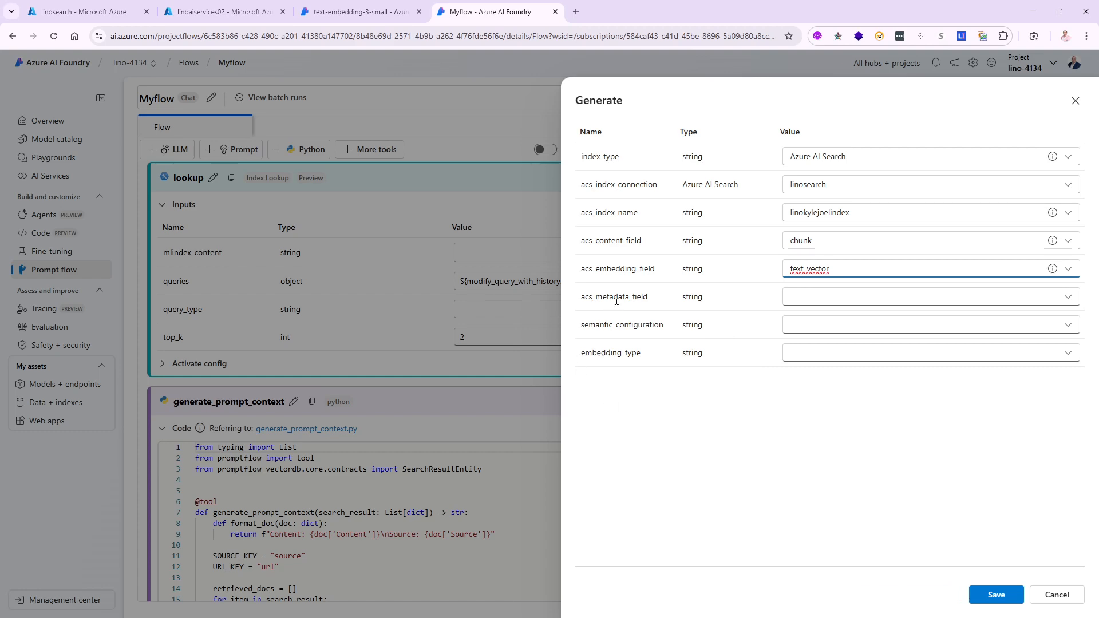
{"action": "left_click", "coordinate": [824, 297]}
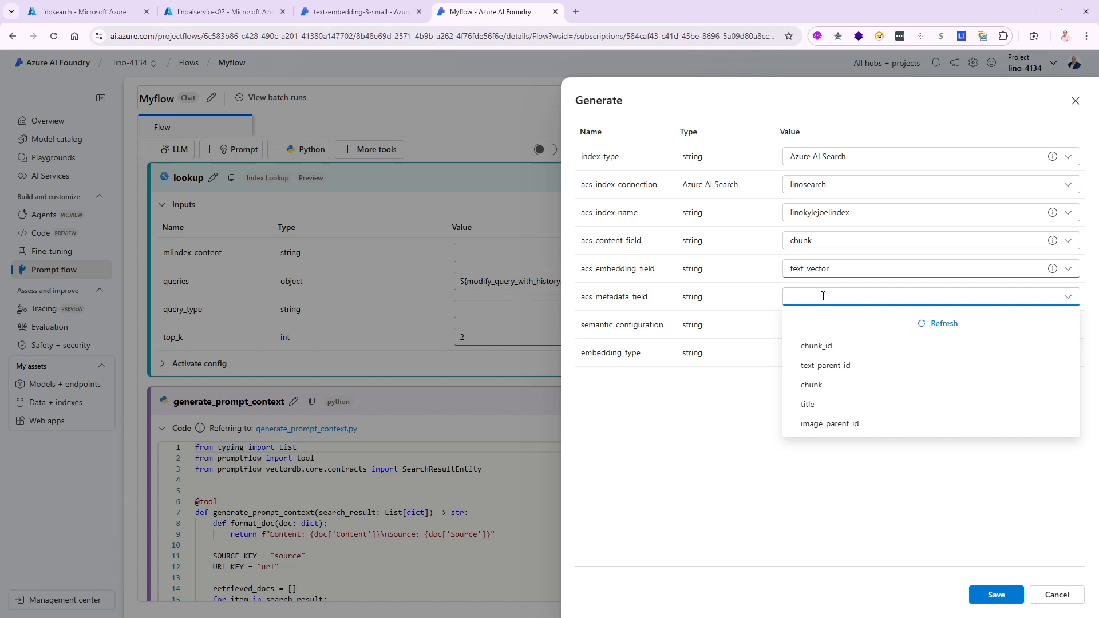
{"action": "left_click", "coordinate": [824, 385]}
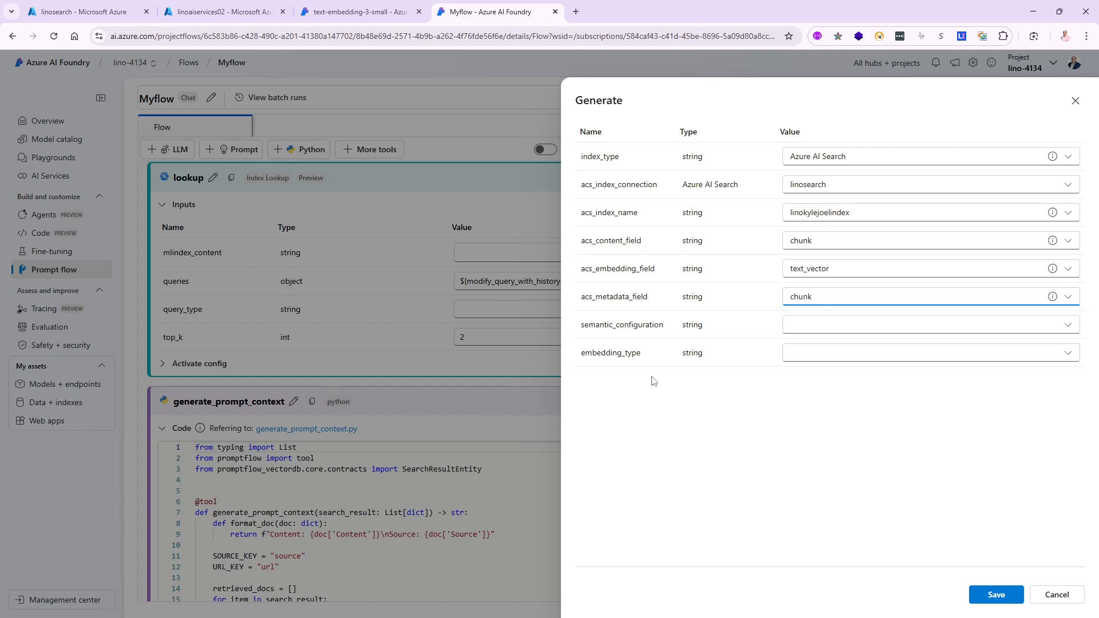
{"action": "left_click", "coordinate": [823, 325]}
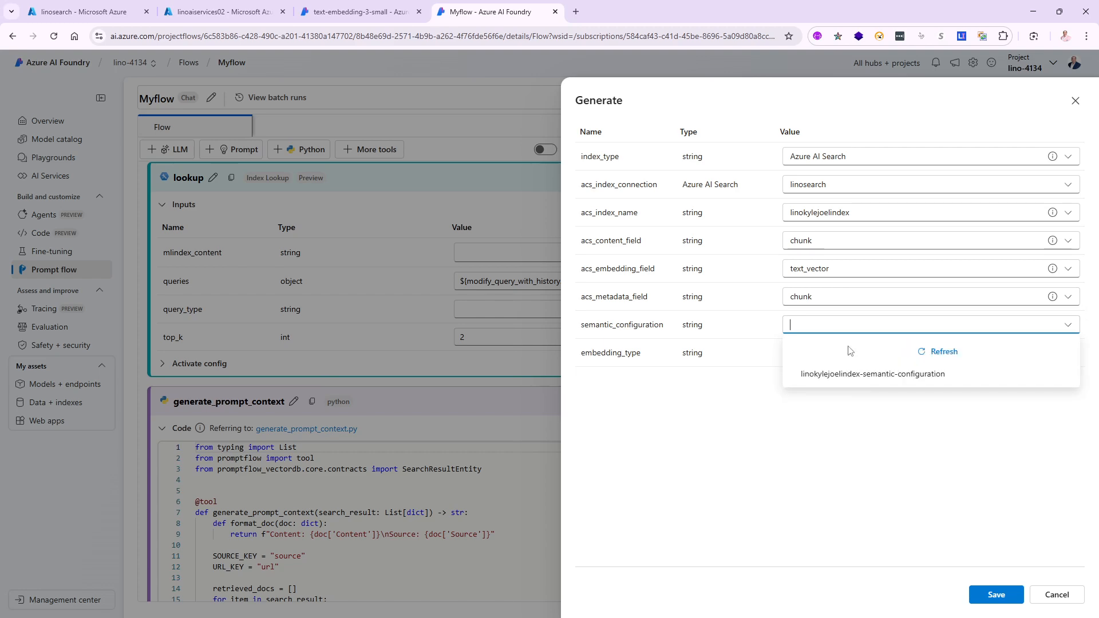
{"action": "left_click", "coordinate": [871, 375]}
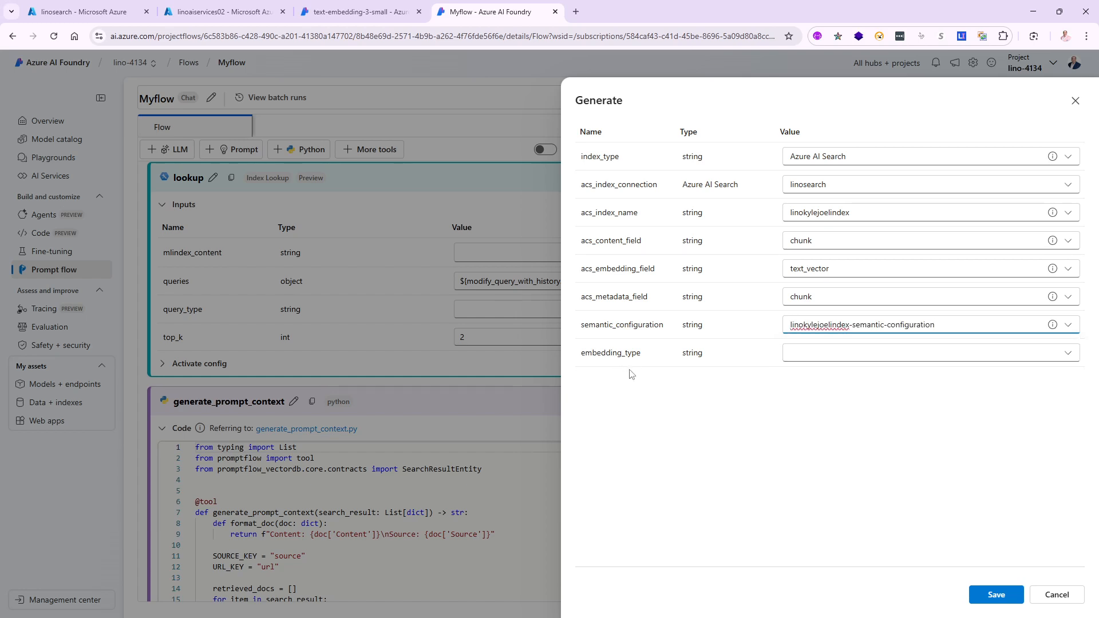
{"action": "left_click", "coordinate": [815, 355]}
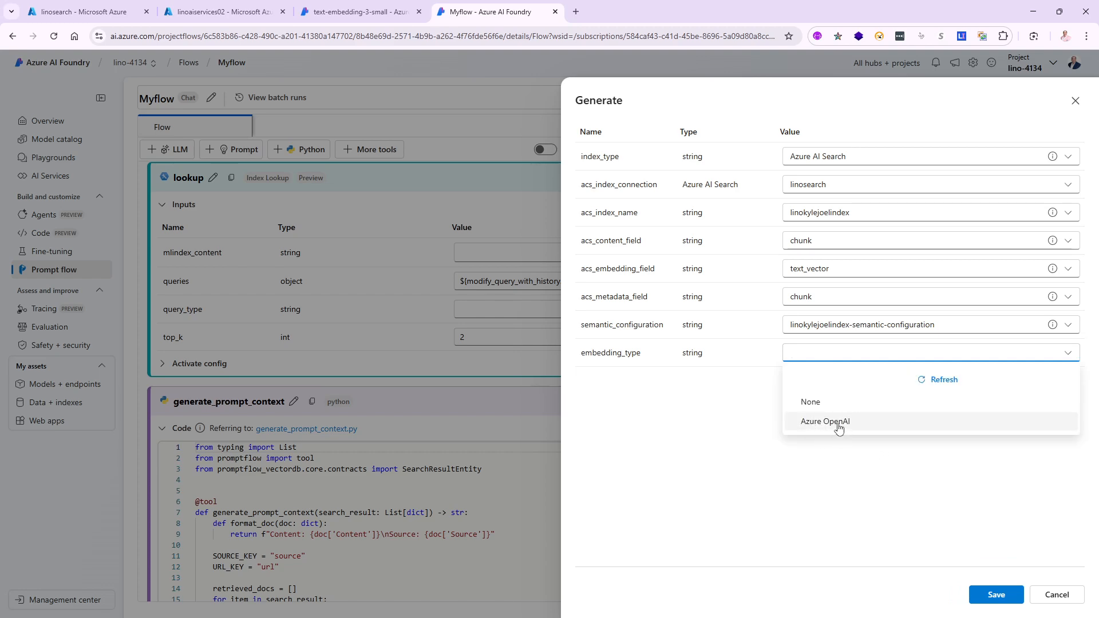
{"action": "left_click", "coordinate": [839, 424]}
{"action": "left_click", "coordinate": [810, 385]}
{"action": "left_click", "coordinate": [862, 408]}
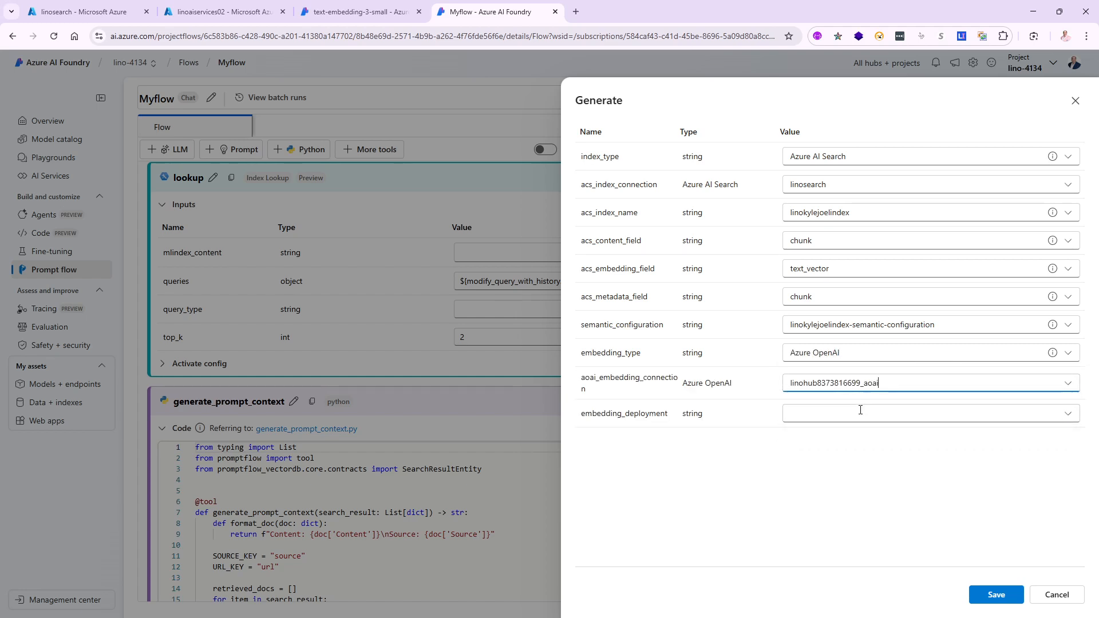
{"action": "left_click", "coordinate": [827, 413]}
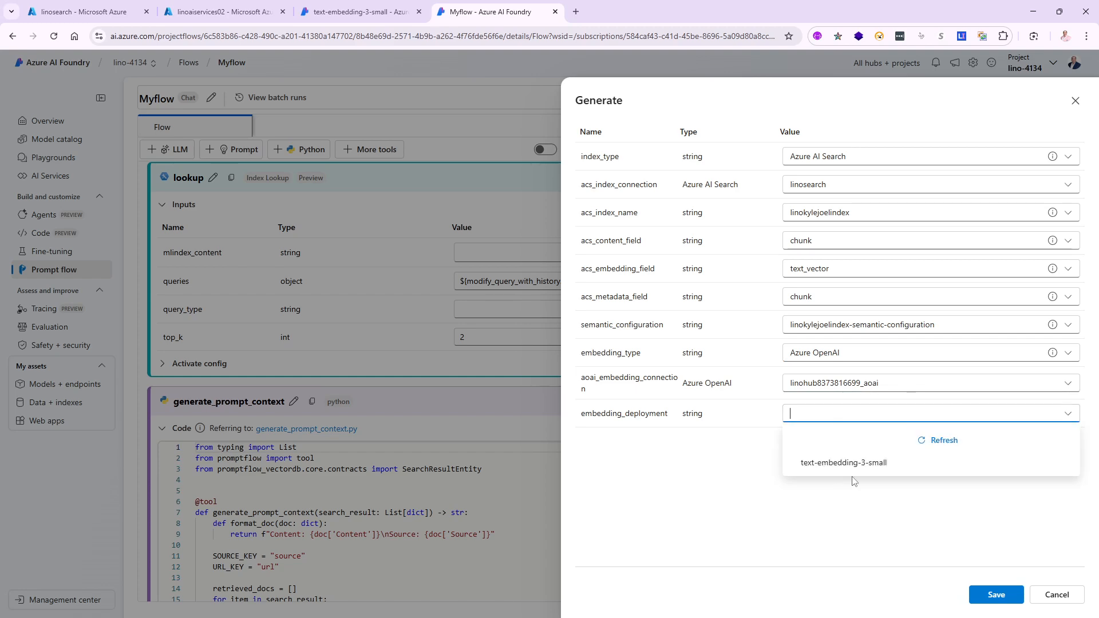
{"action": "left_click", "coordinate": [869, 465]}
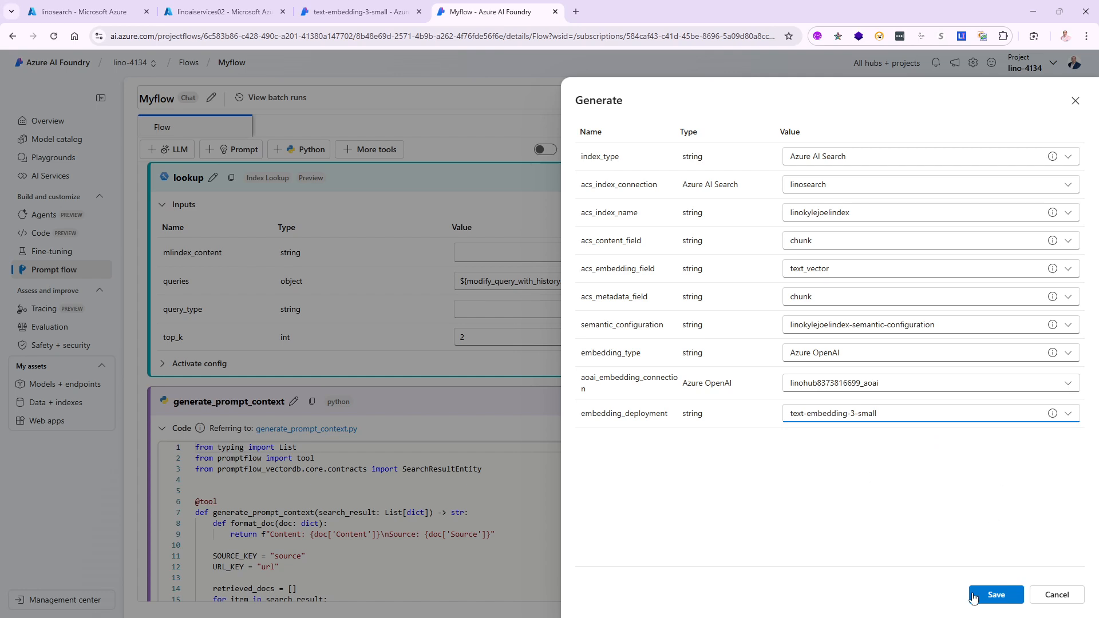
{"action": "left_click", "coordinate": [1001, 599]}
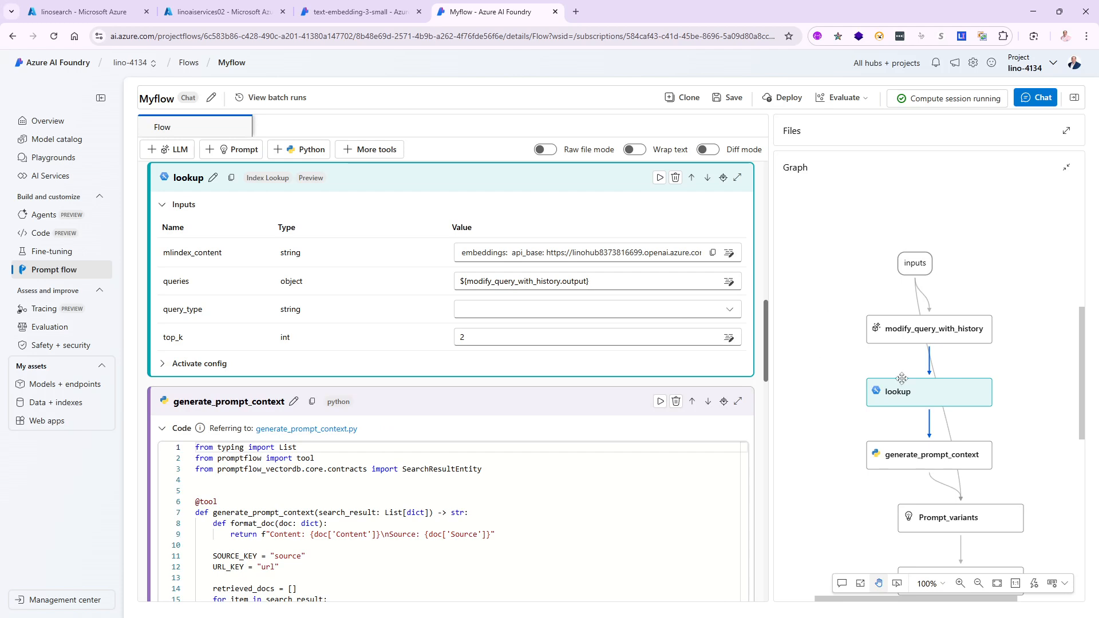
- Set the lookup node's query_type to Hybrid (vector + keyword) and save the flow
{"action": "left_click", "coordinate": [506, 312]}
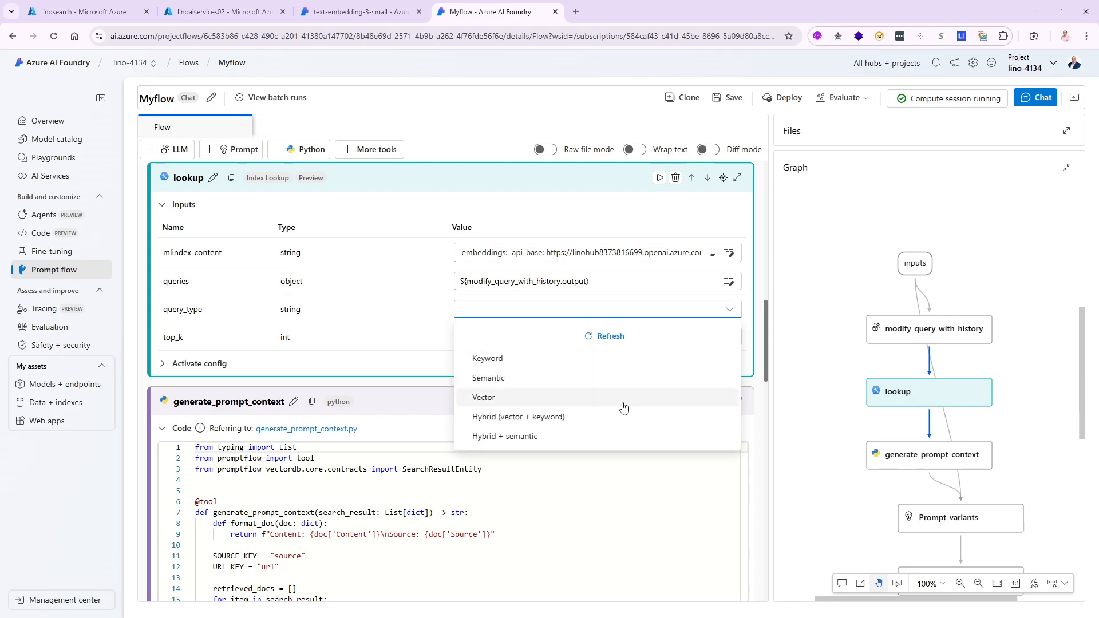
{"action": "left_click", "coordinate": [543, 422]}
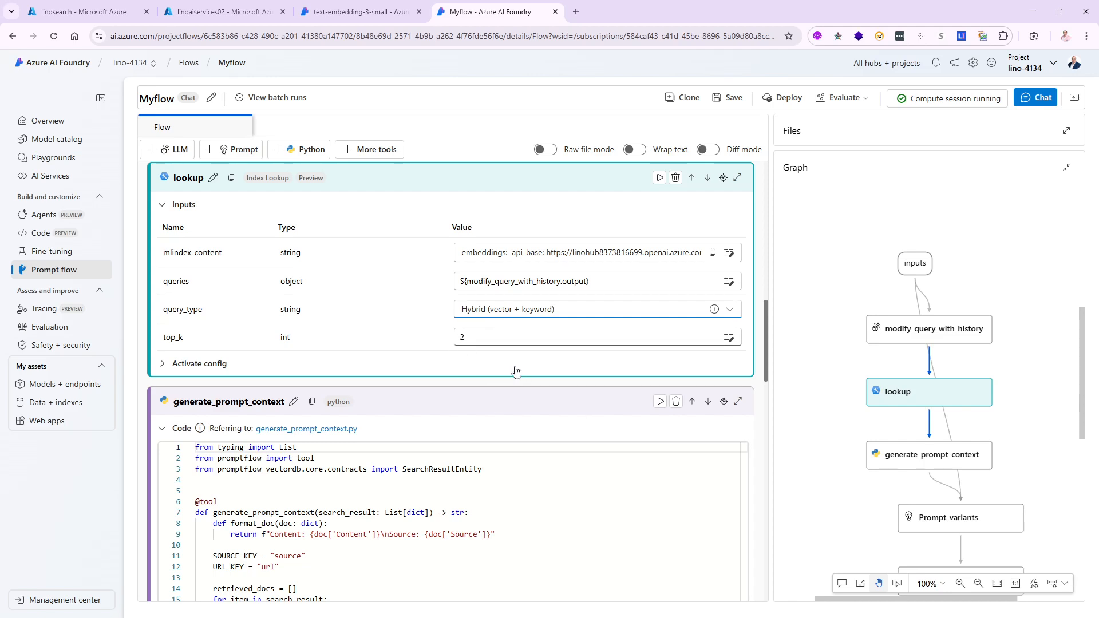
{"action": "left_click", "coordinate": [728, 99]}
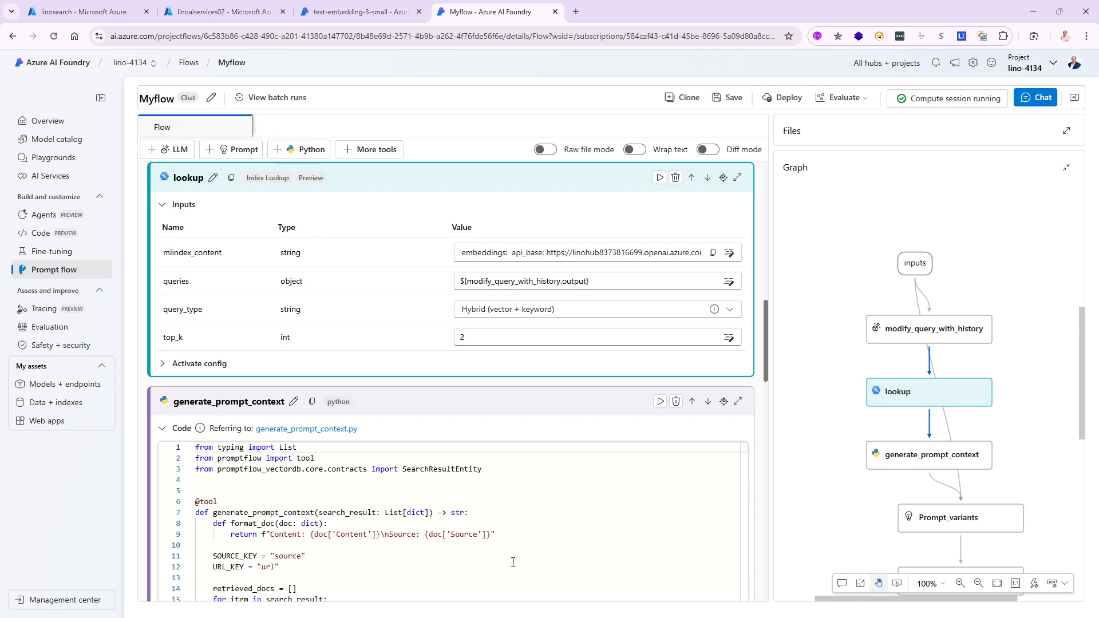
- Test the flow in chat, replacing the sample question with one about a documented person's expertise, and ask how old that person is
{"action": "left_click", "coordinate": [1039, 98]}
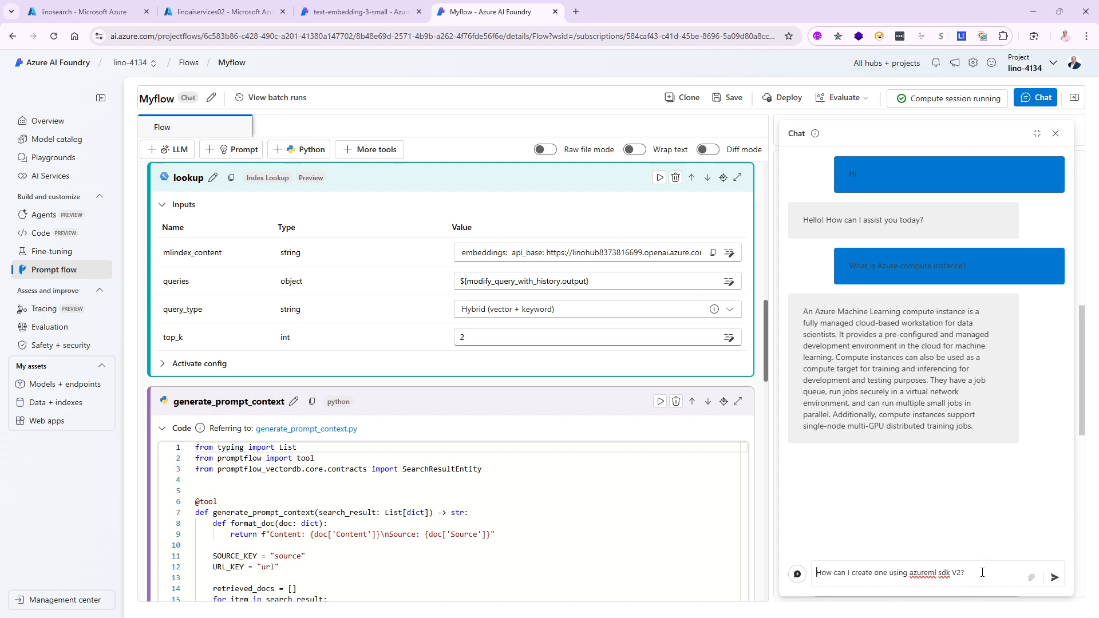
{"action": "left_click_drag", "start_coordinate": [966, 573], "coordinate": [761, 572]}
{"action": "key", "text": "BackSpace"}
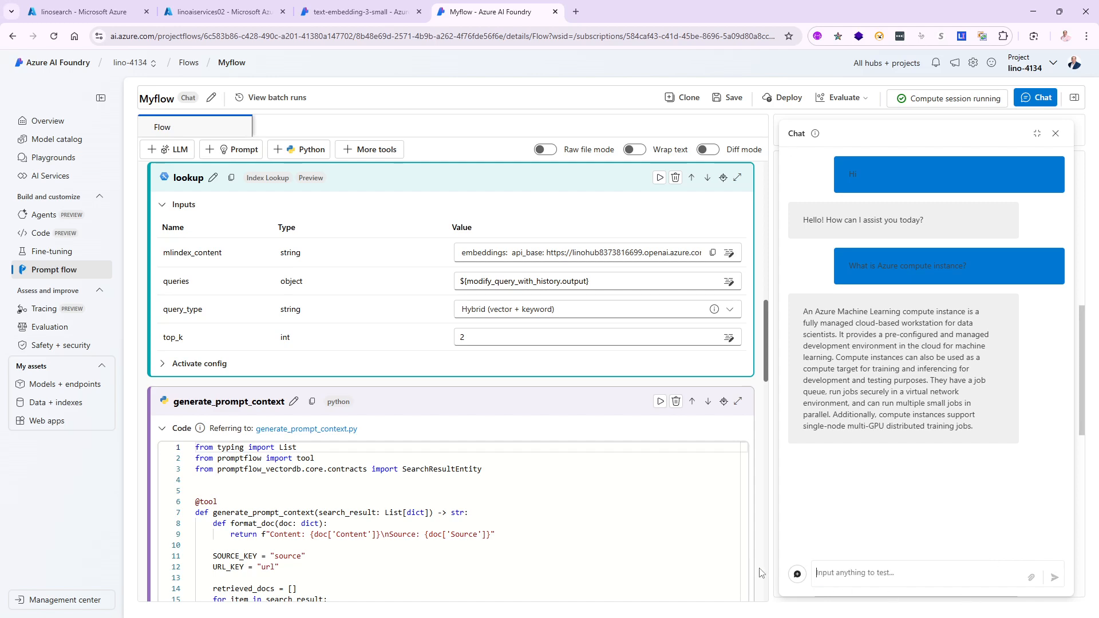
{"action": "type", "text": "W"}
{"action": "key", "text": "Return"}
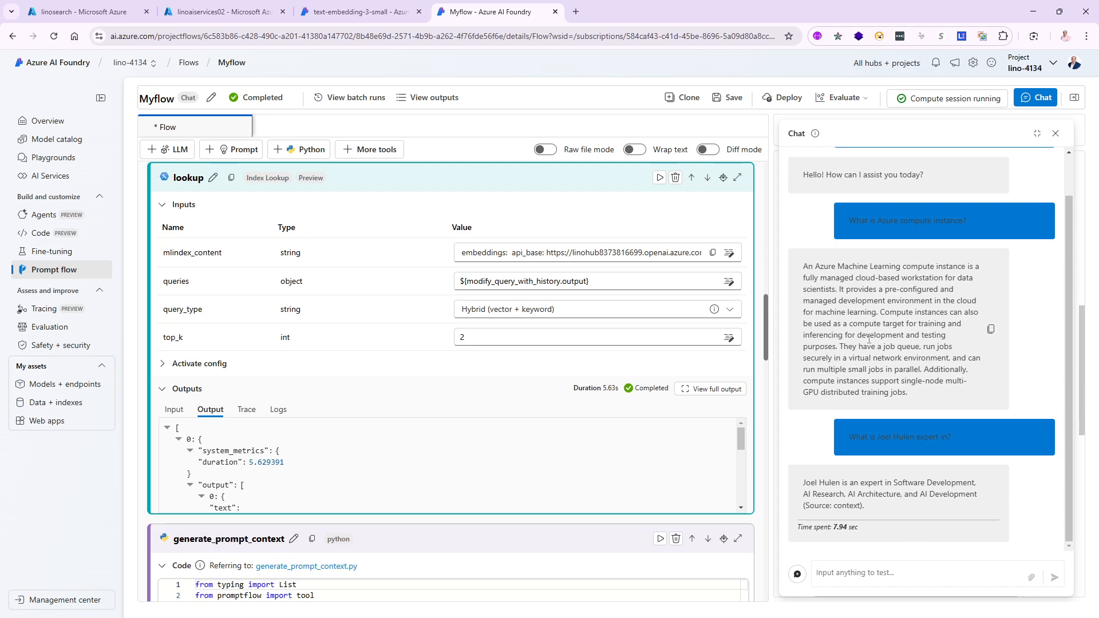
{"action": "type", "text": "H"}
{"action": "key", "text": "Return"}
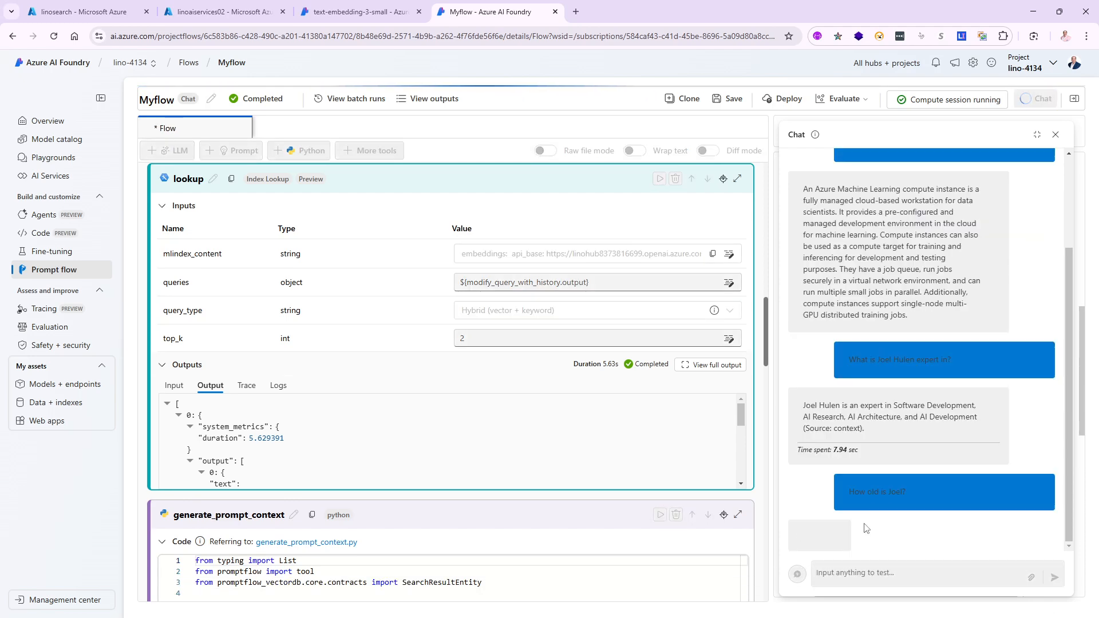